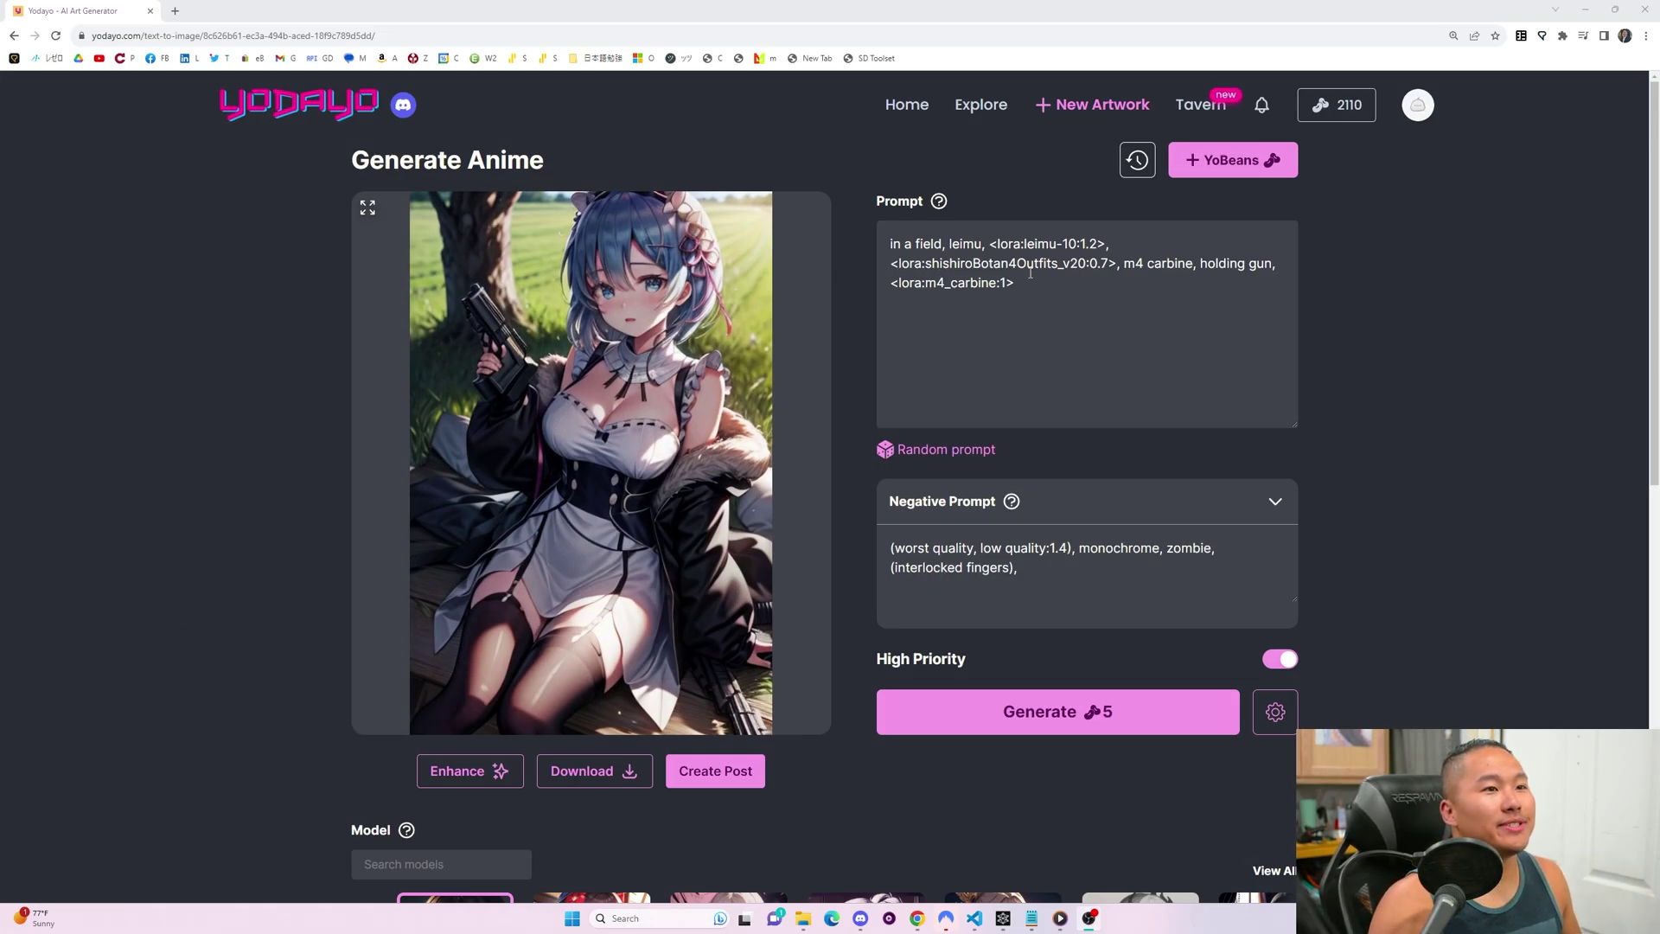
Step: Select the stacked-LoRA prompt and browse other four-image Rem maid grids for comparison
left_click_drag(1030, 273, 845, 217)
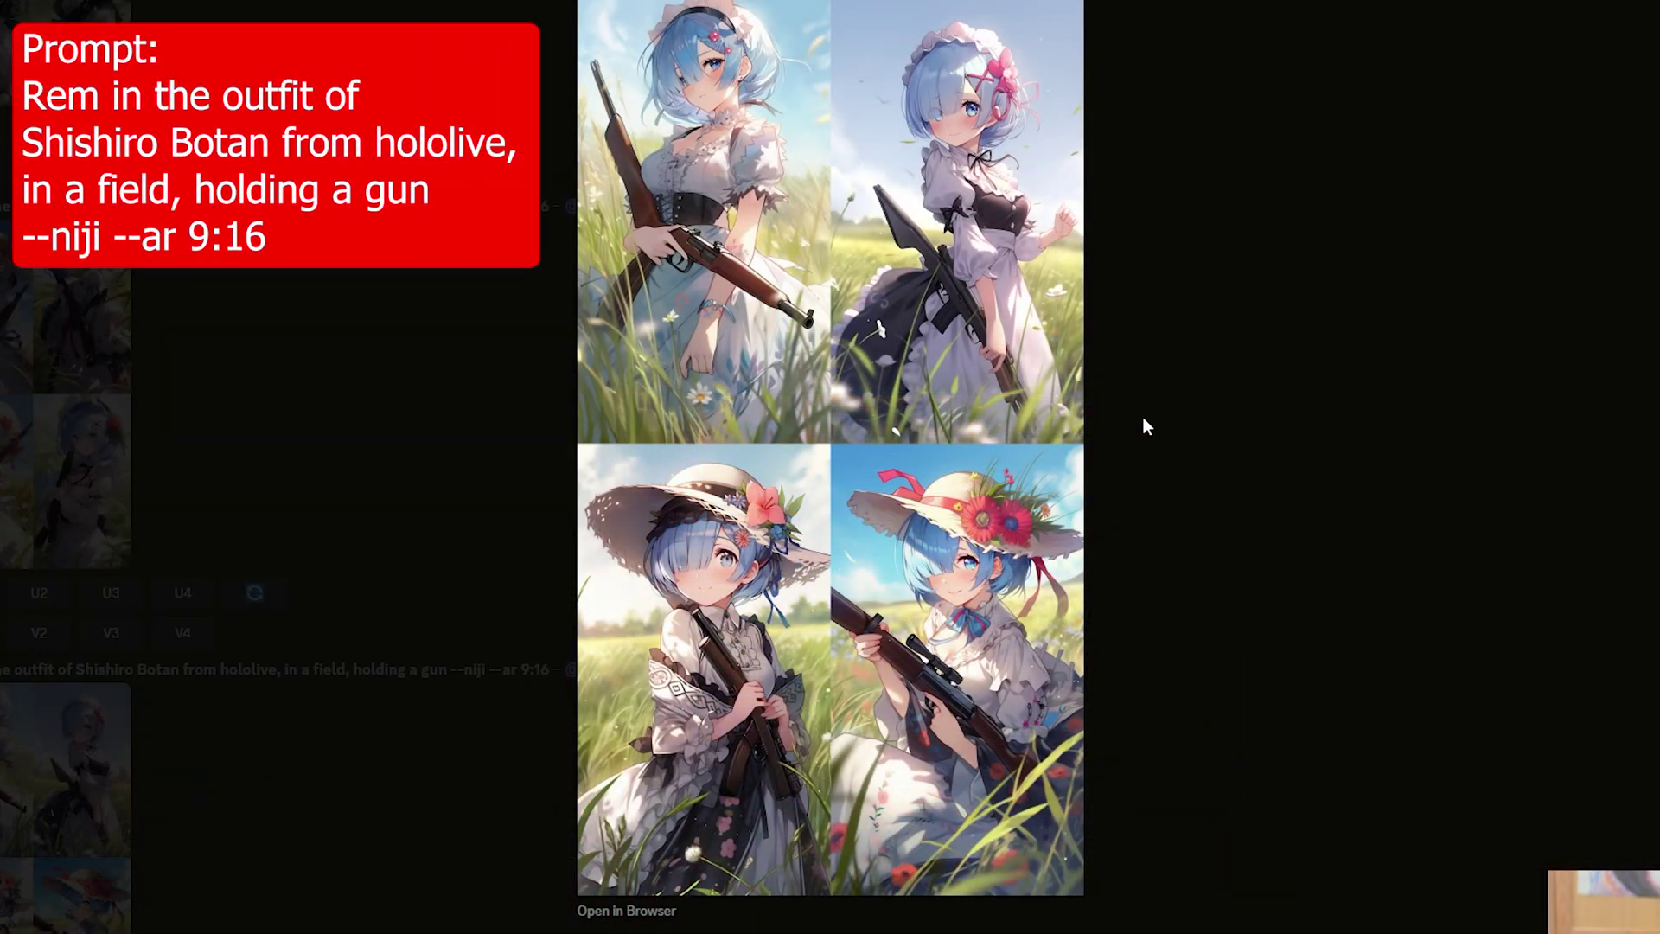
left_click(1161, 431)
left_click(37, 382)
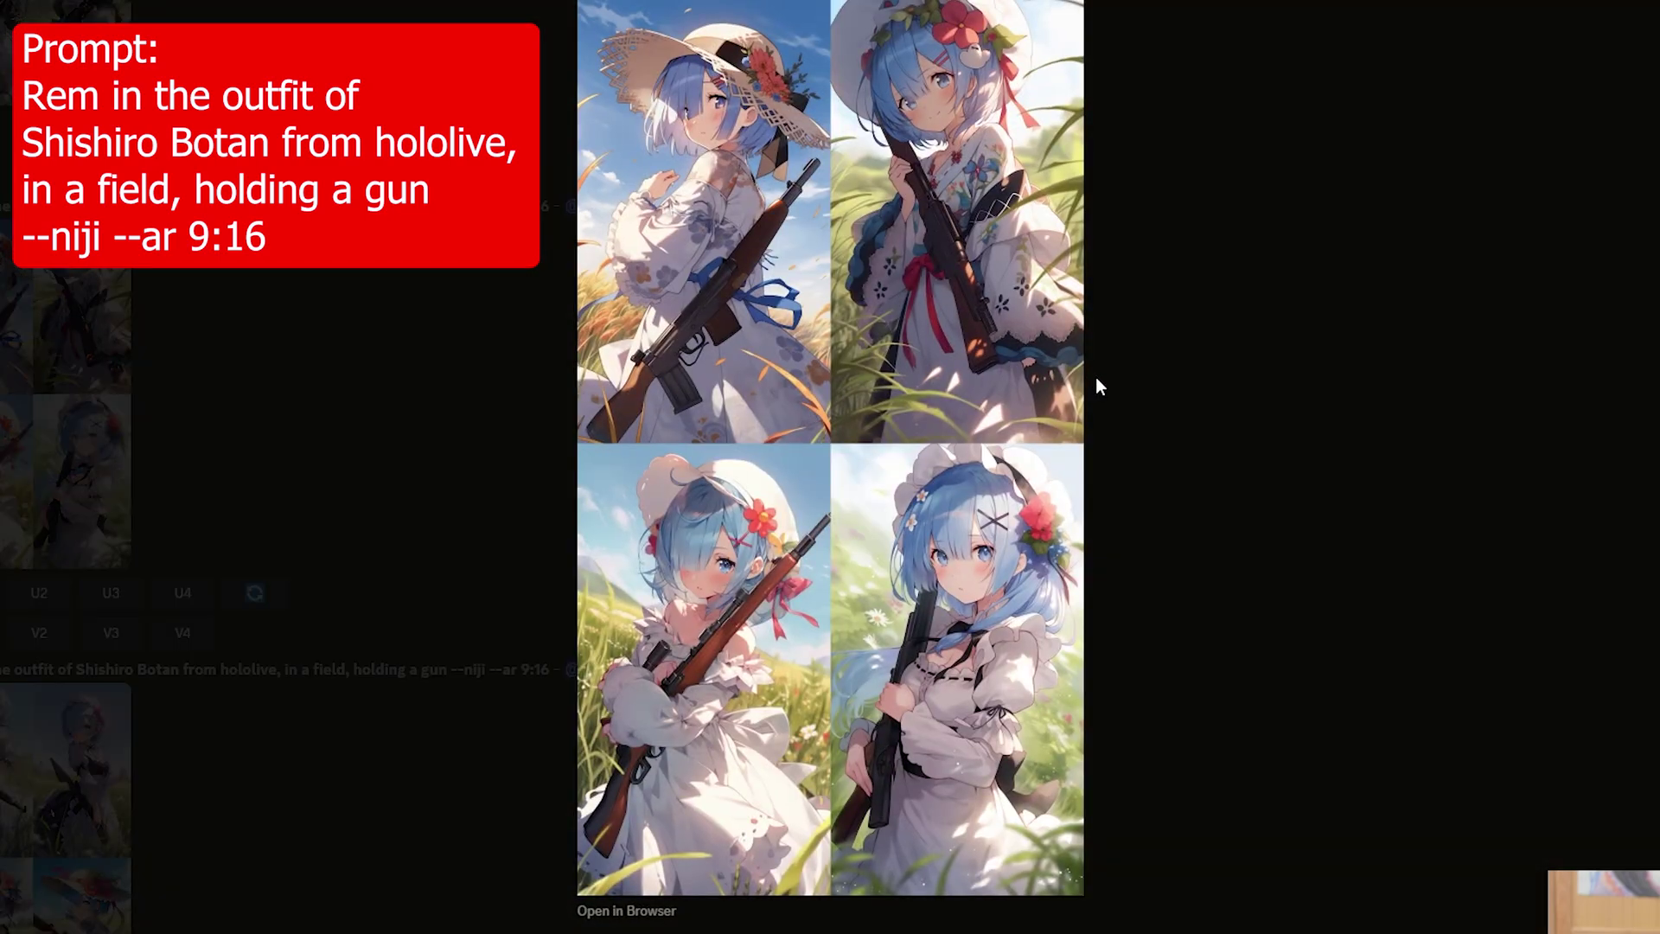
left_click(1162, 447)
scroll(255, 481, "down", 2)
left_click(87, 587)
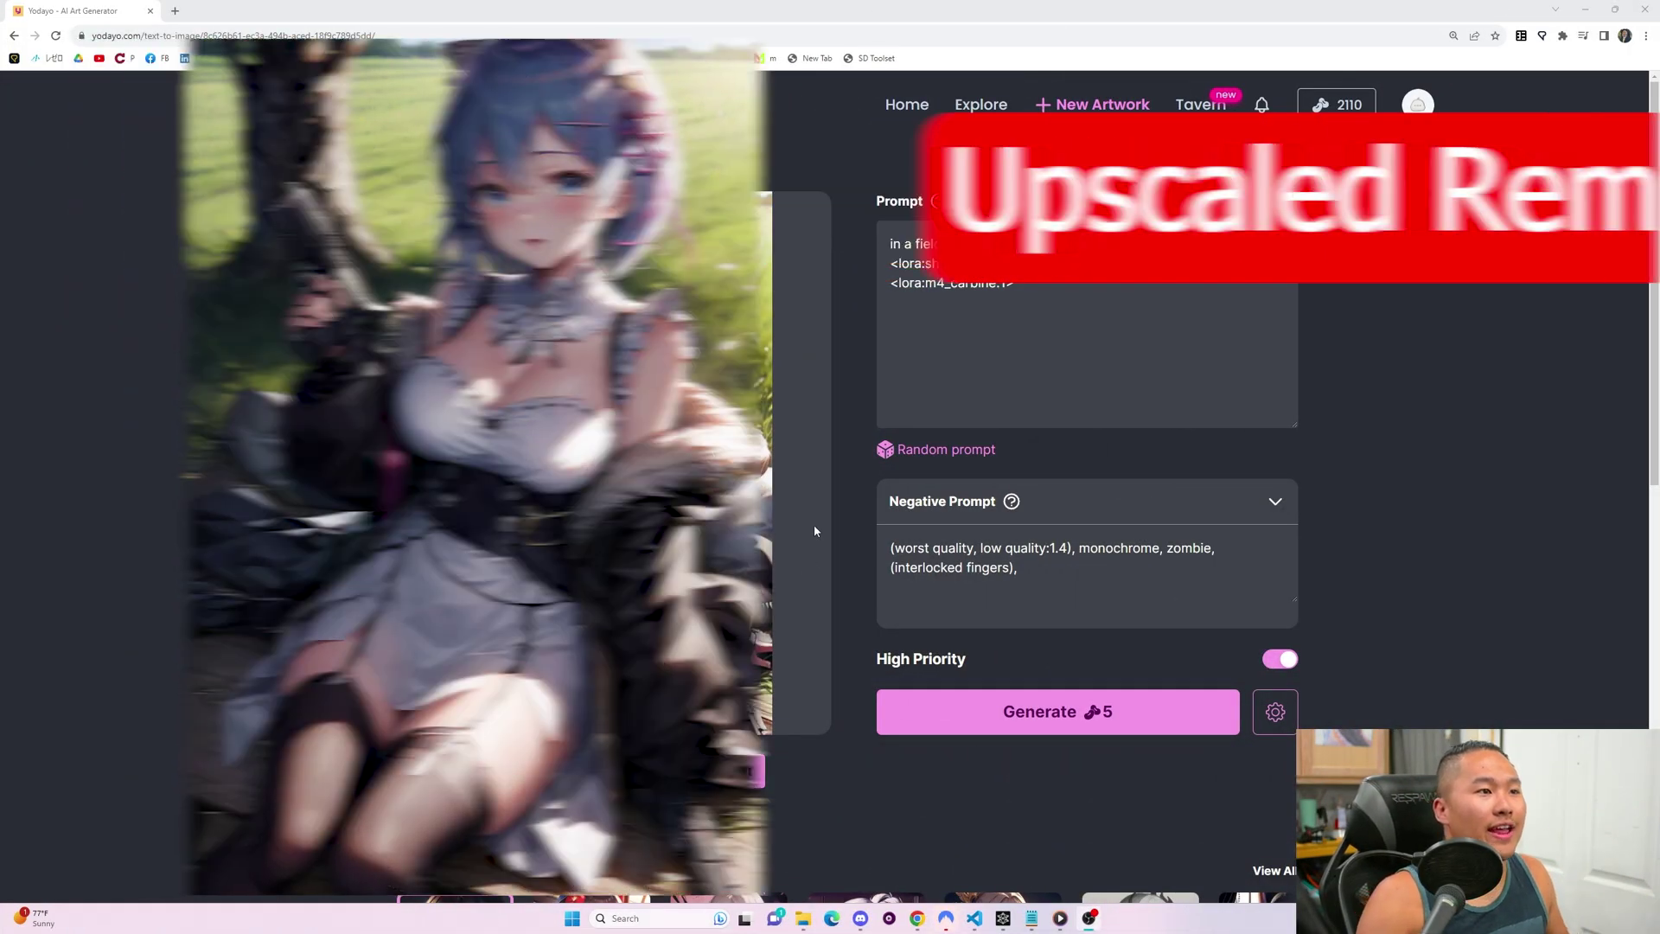
Step: Page the Model carousel right twice to reveal Relia Flow, Realistic Vision and epiC Realism
scroll(812, 528, "down", 5)
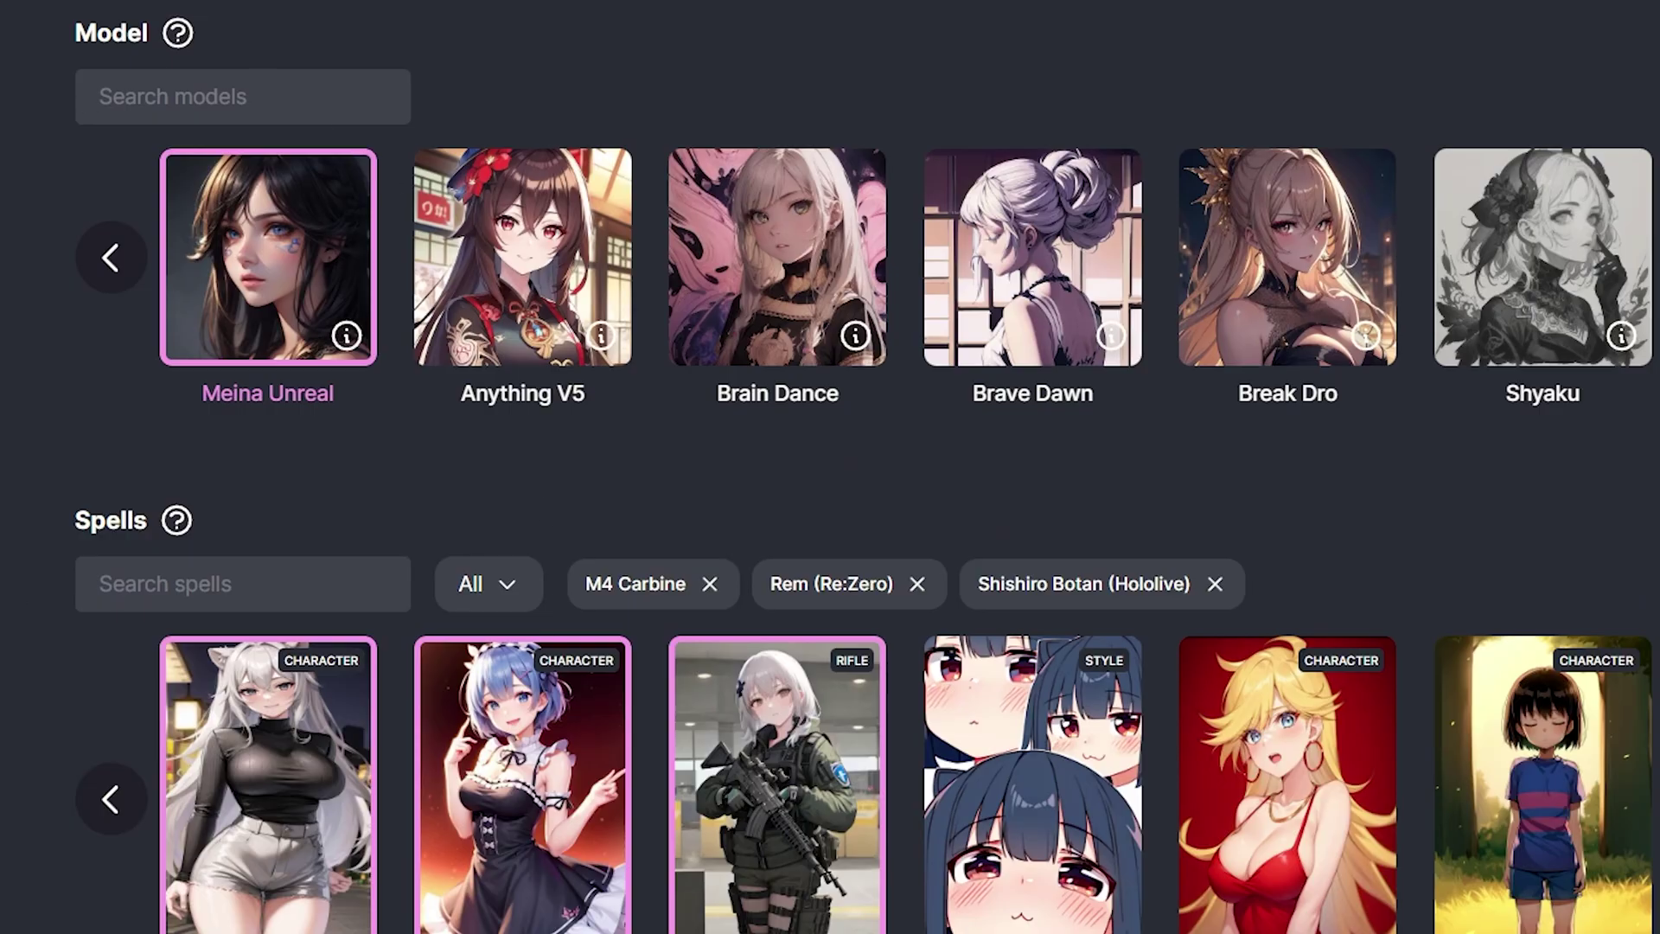
scroll(830, 467, "up", 5)
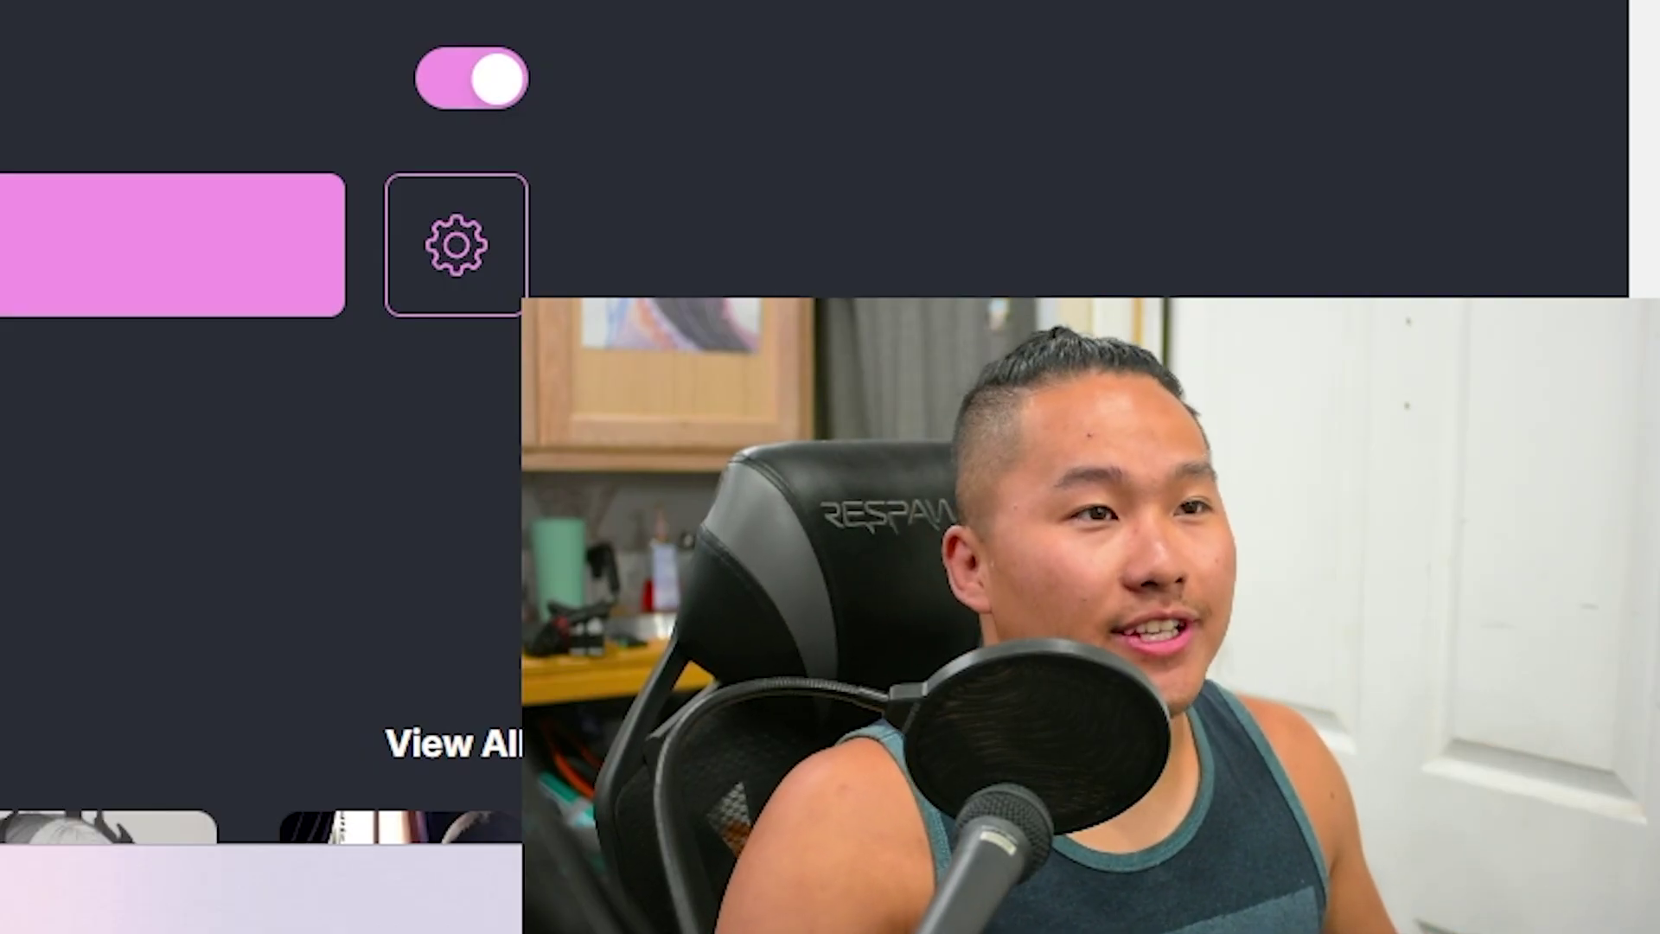
scroll(259, 518, "down", 3)
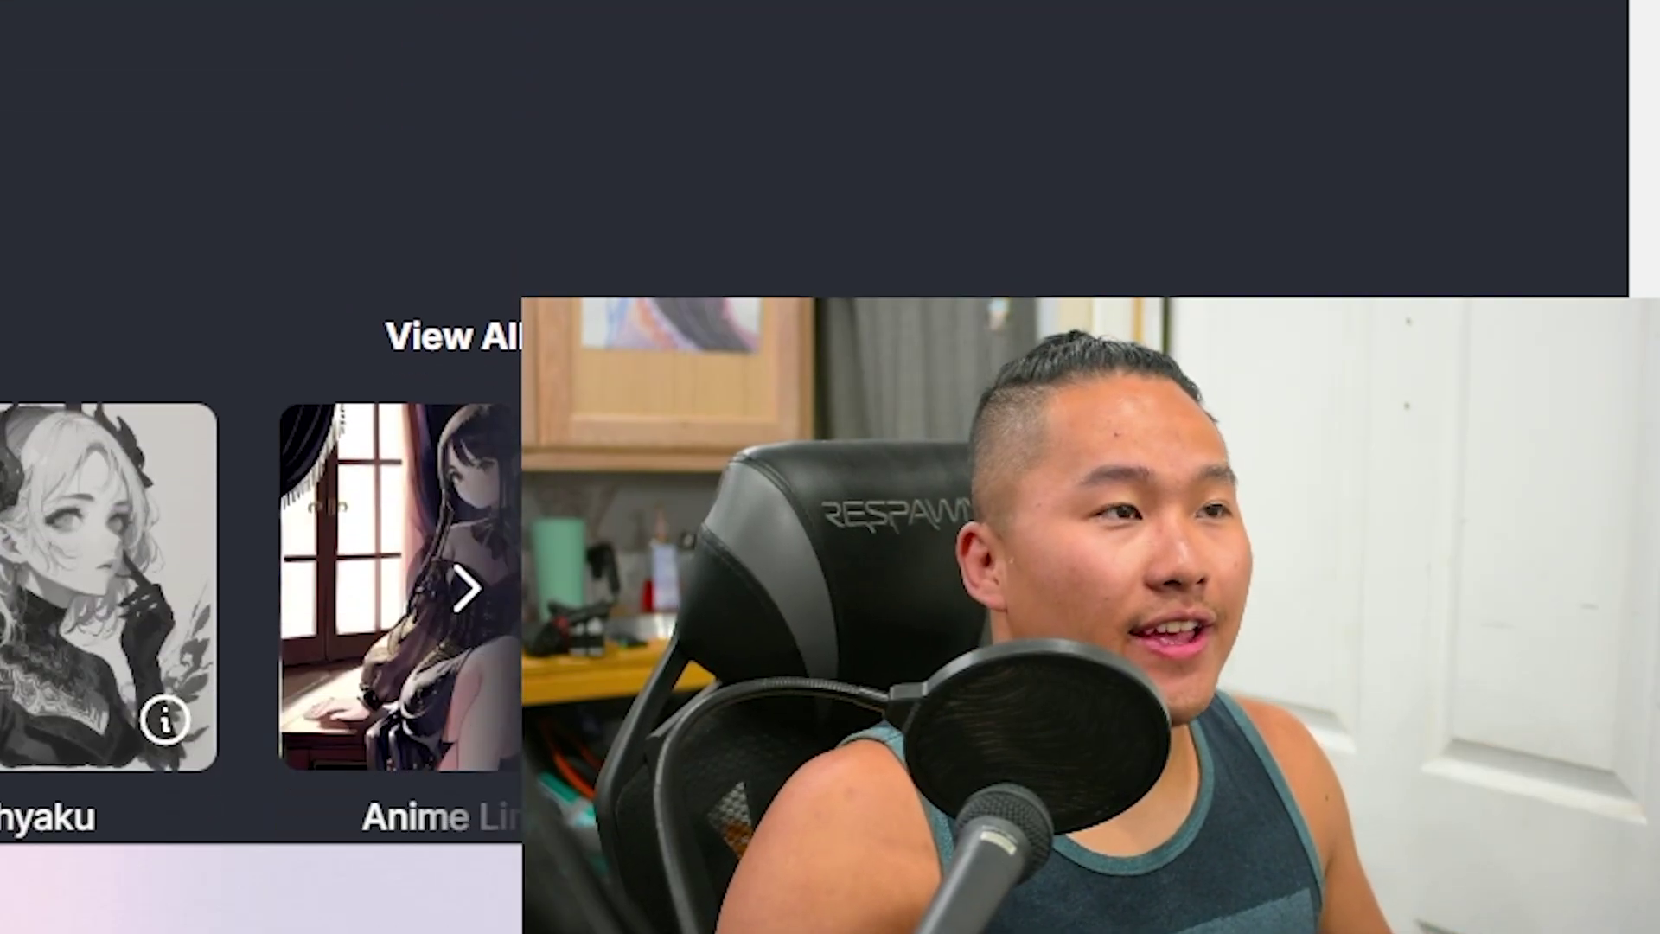
scroll(259, 519, "down", 4)
scroll(259, 519, "down", 2)
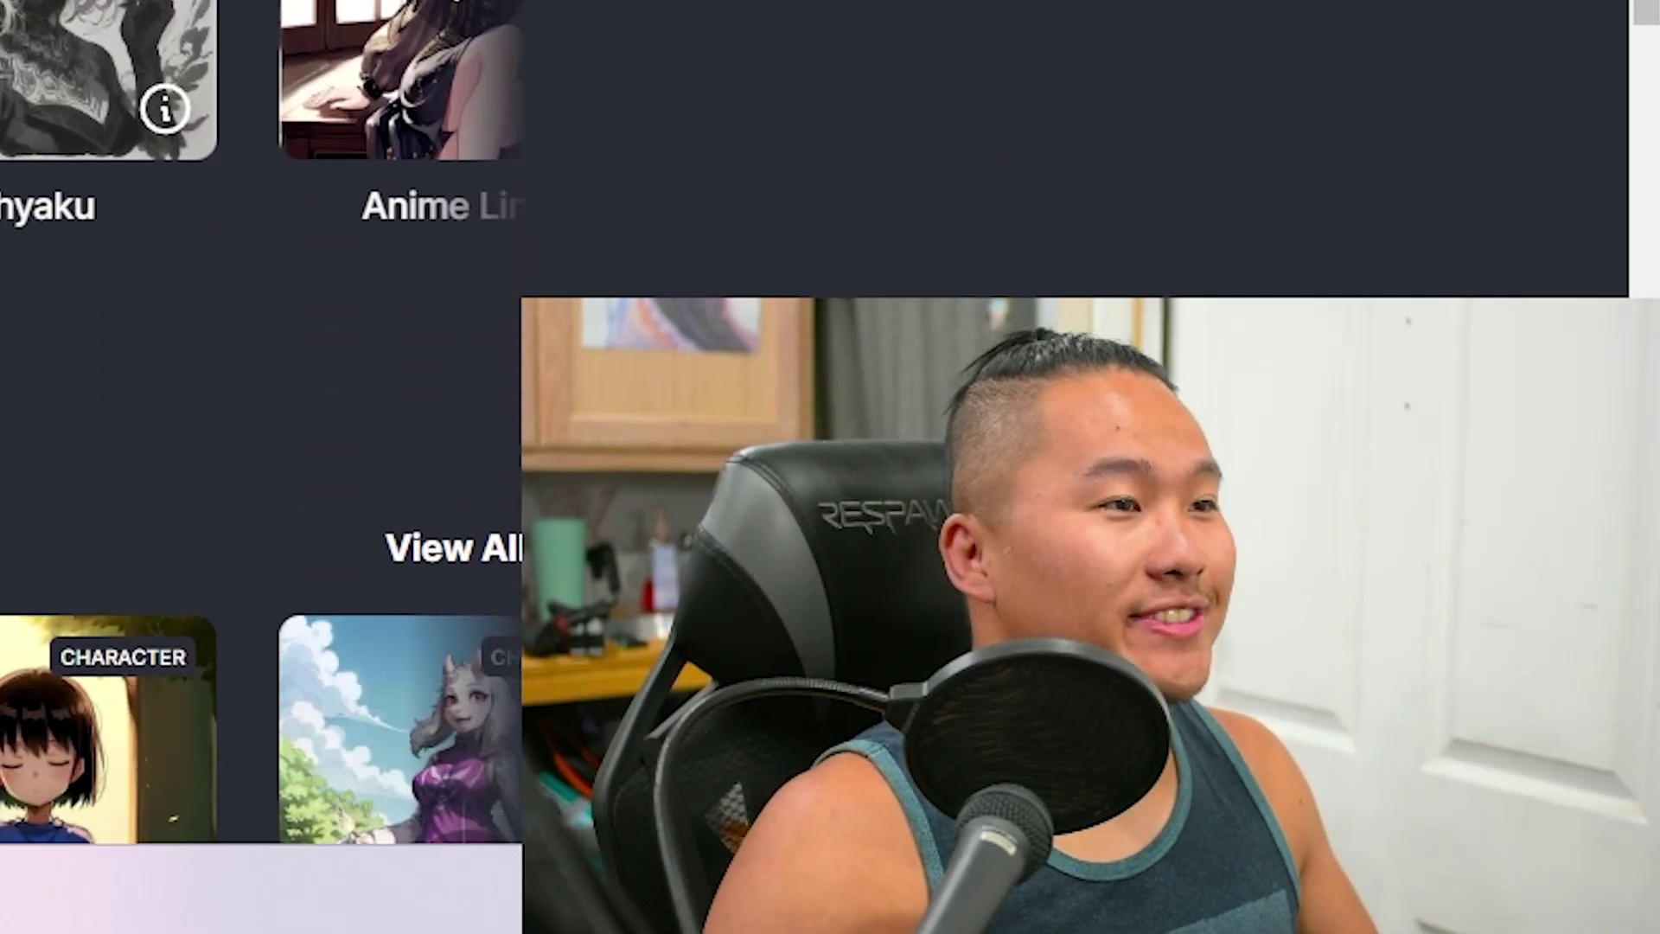
scroll(260, 519, "down", 3)
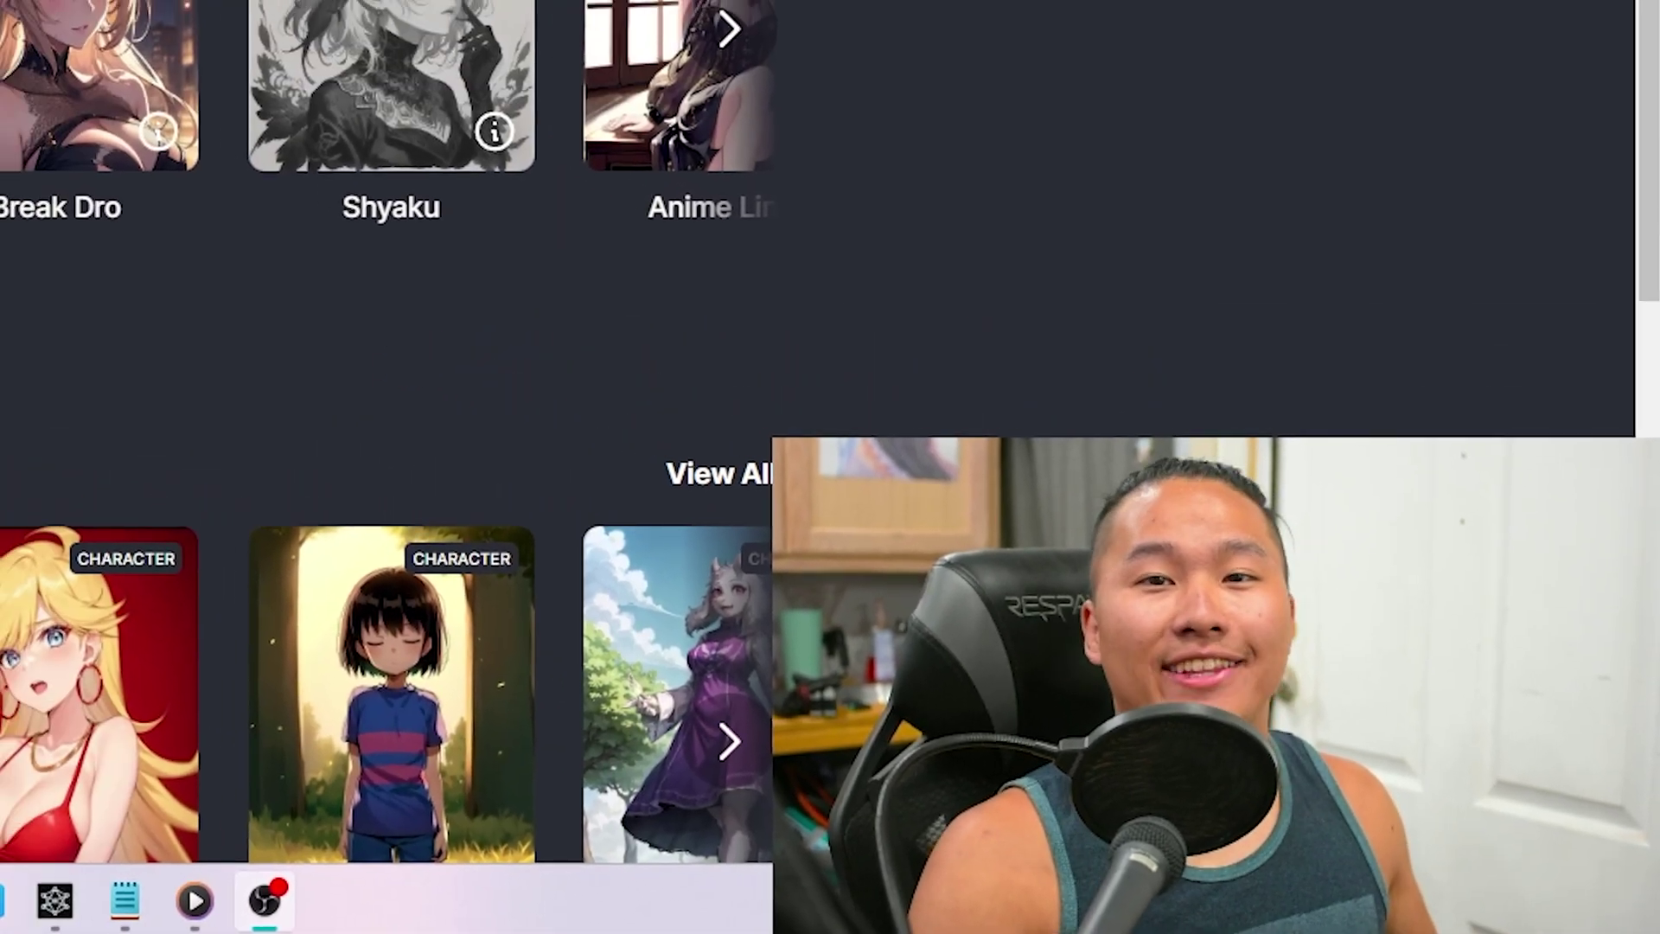
scroll(345, 536, "down", 2)
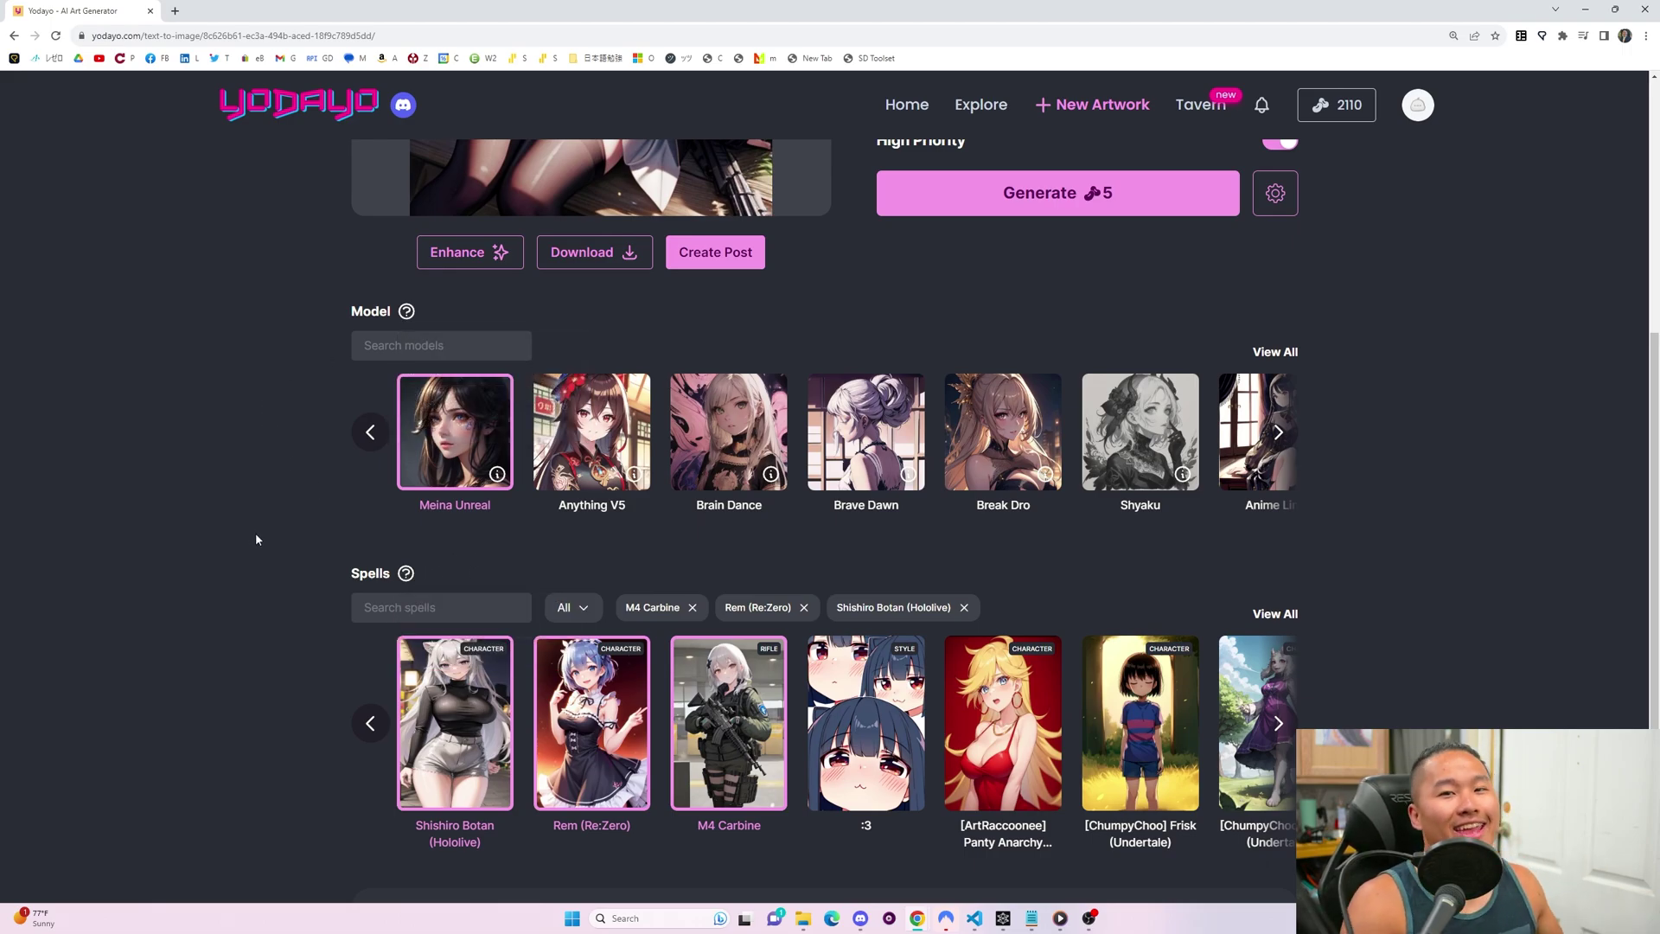
scroll(1294, 300, "down", 2)
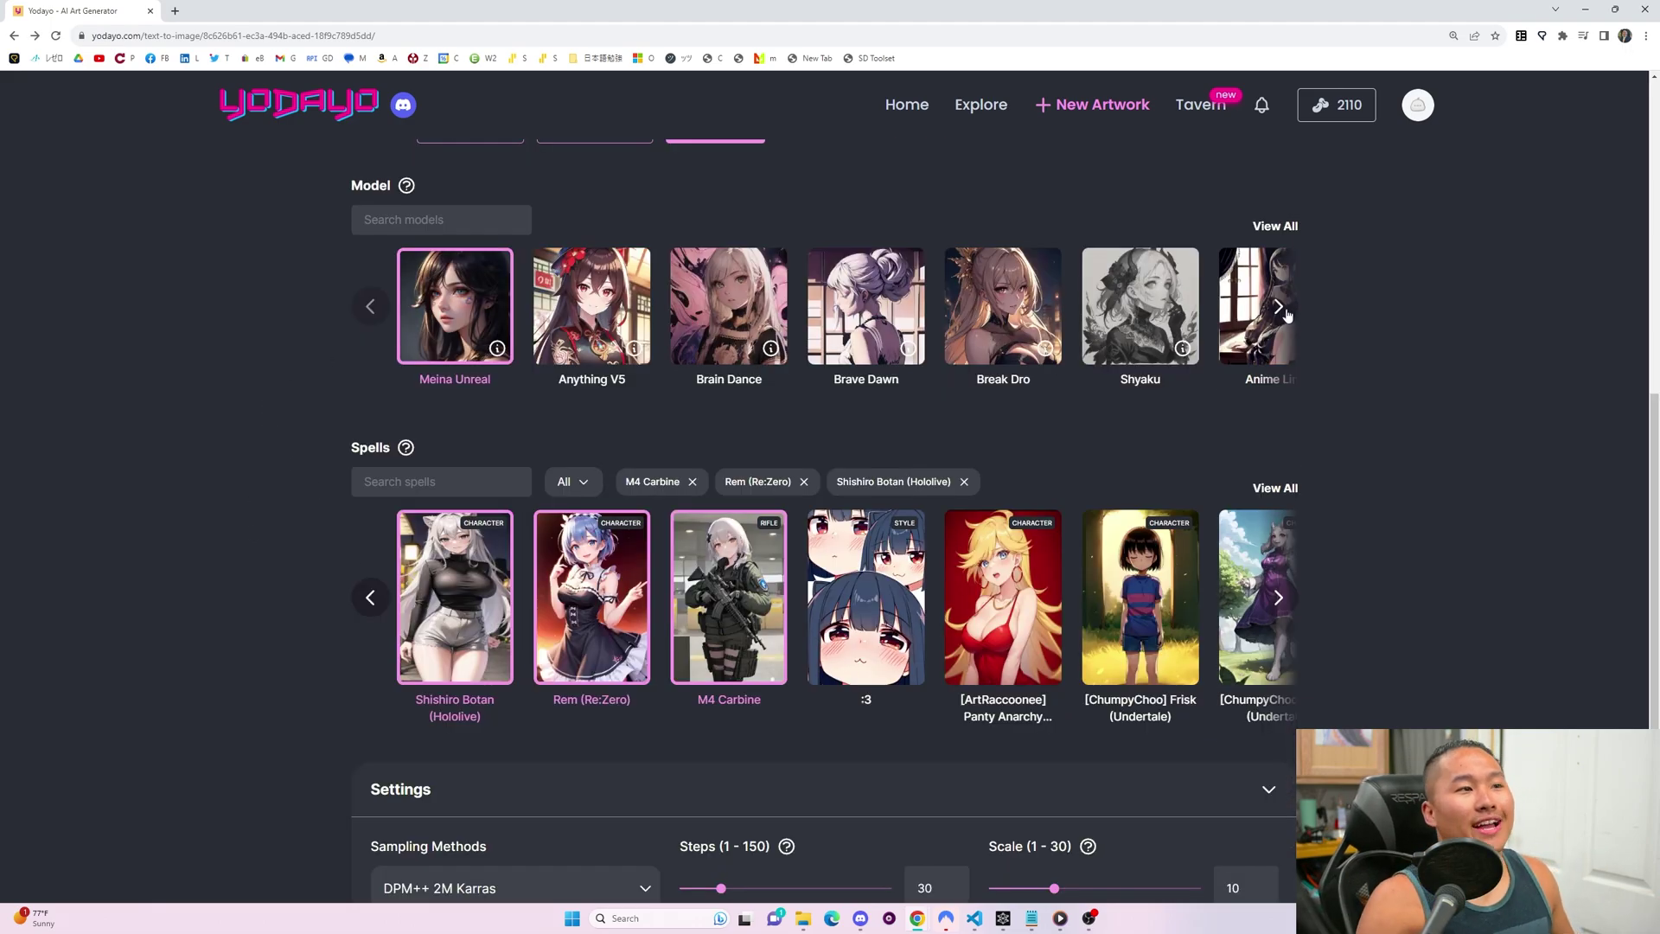
left_click(1279, 307)
left_click(1278, 308)
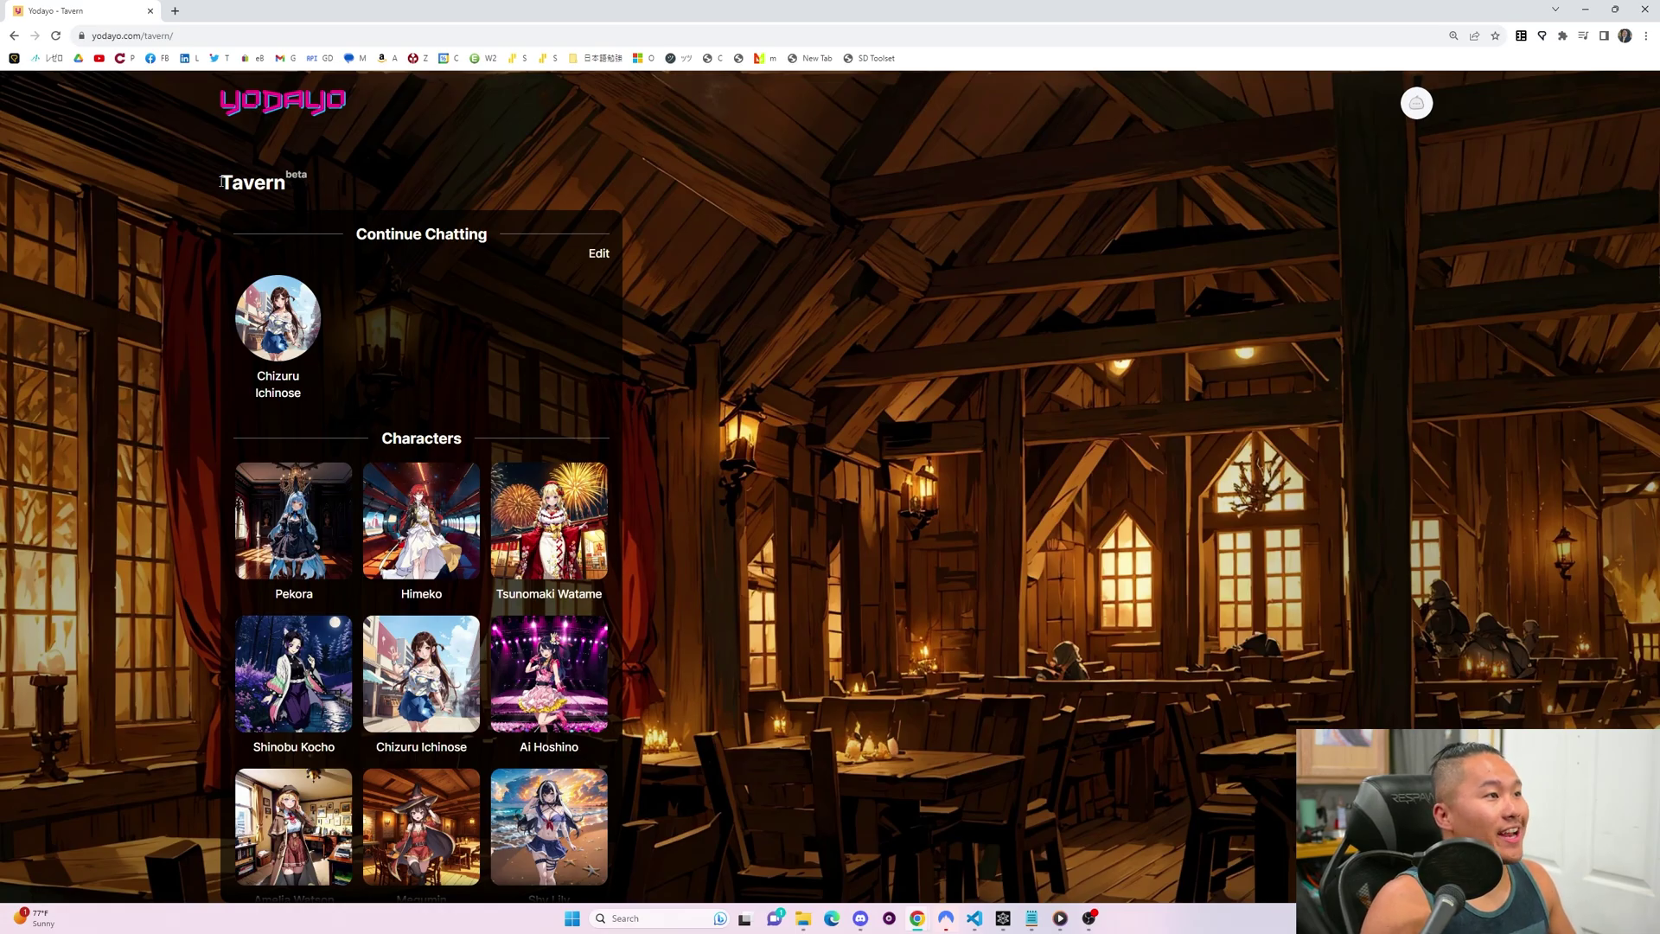
Step: Highlight the Tavern beta heading and scroll through the Characters list
left_click_drag(222, 186, 309, 174)
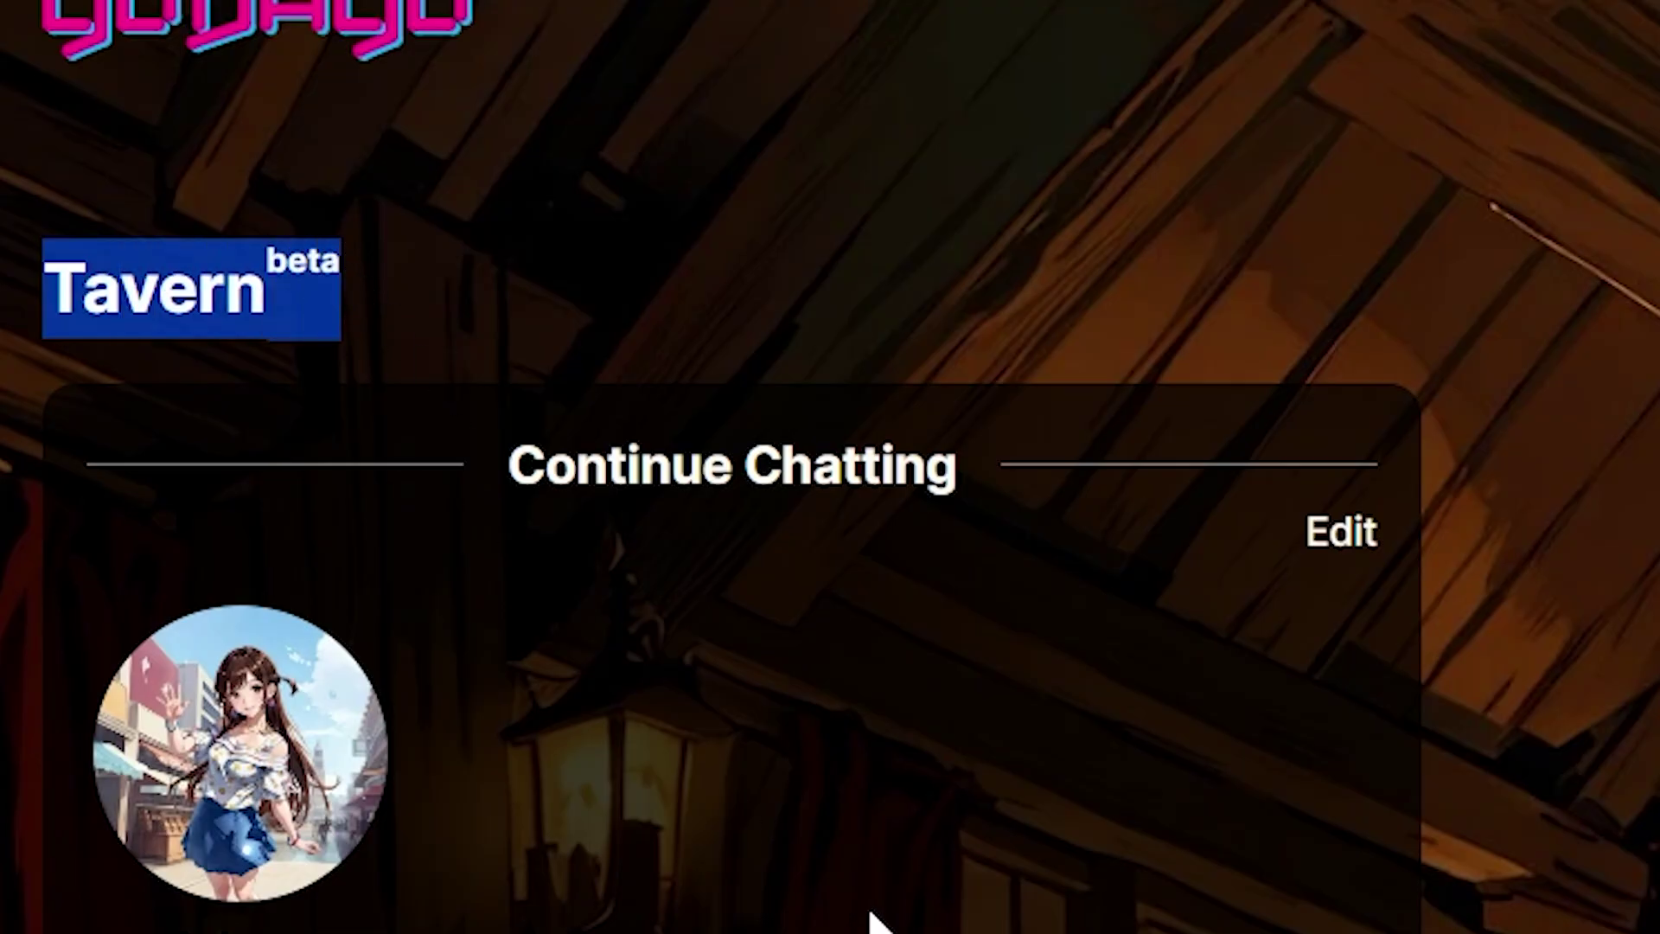
scroll(484, 507, "down", 5)
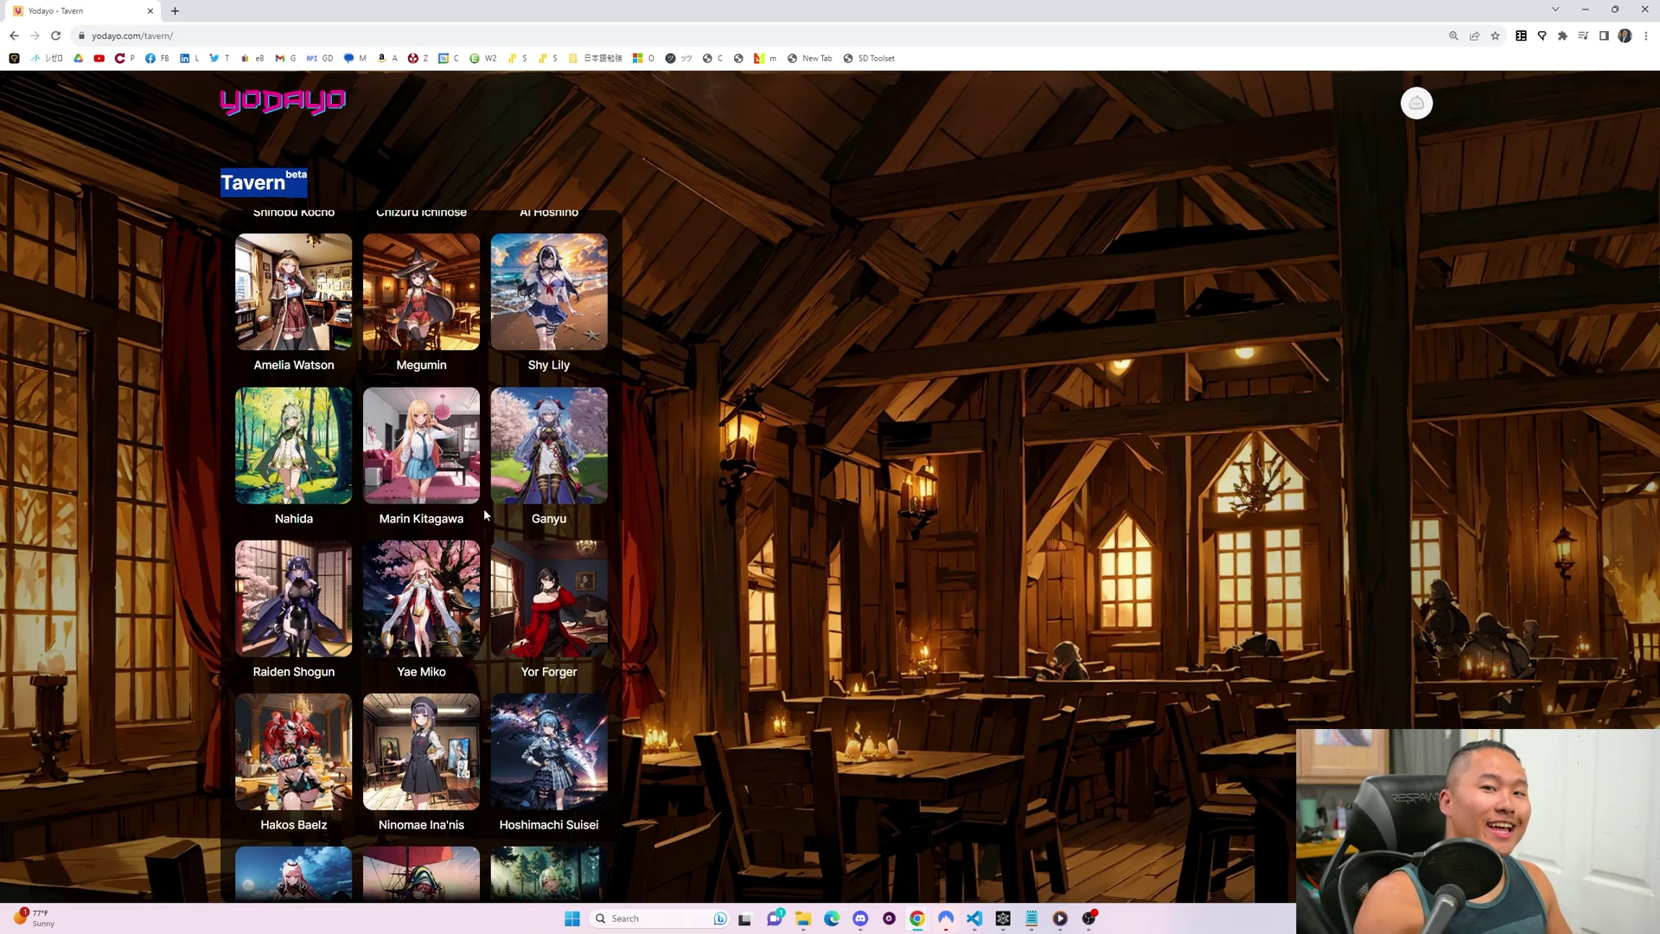
scroll(484, 506, "up", 4)
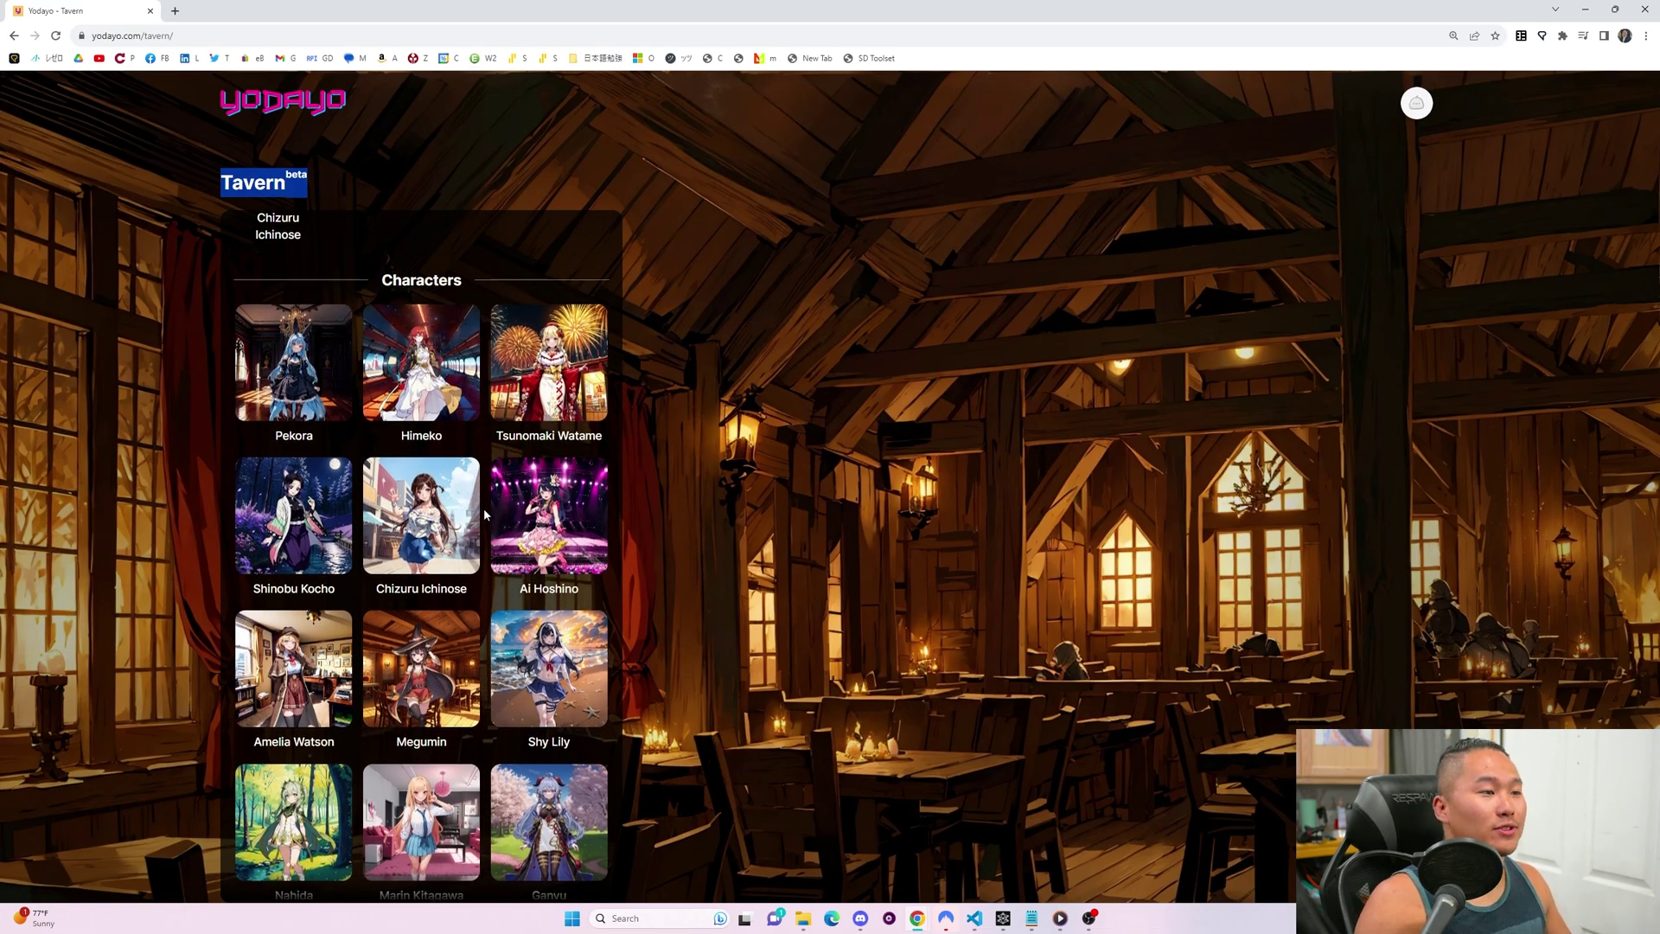
scroll(486, 513, "down", 1)
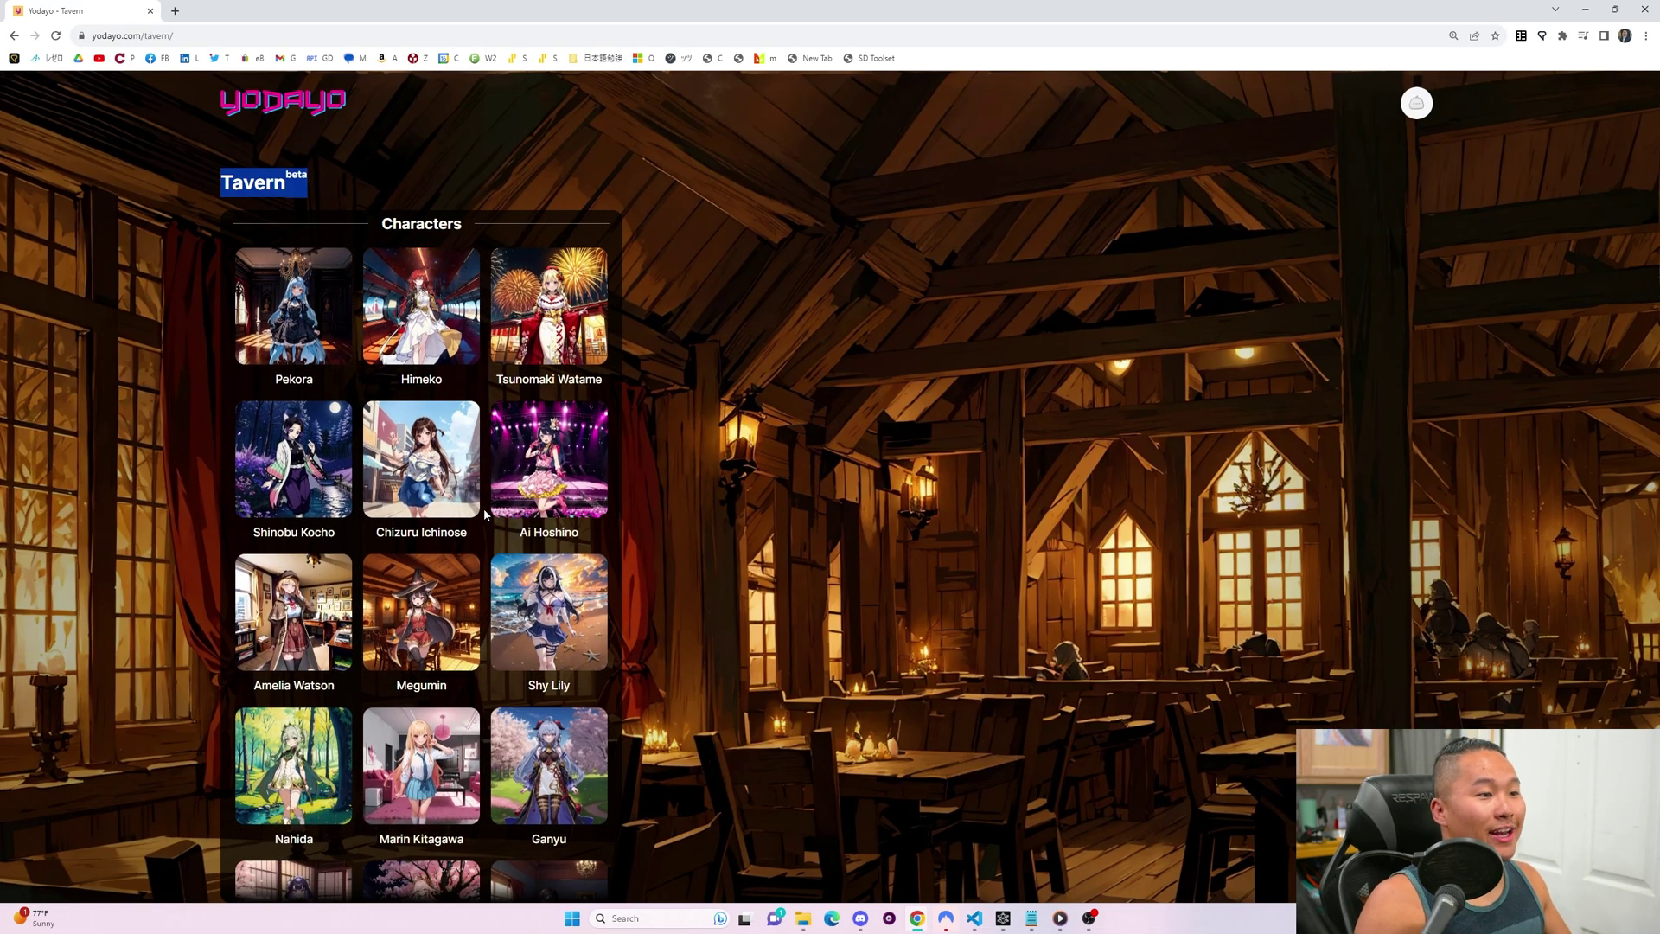
scroll(430, 573, "up", 3)
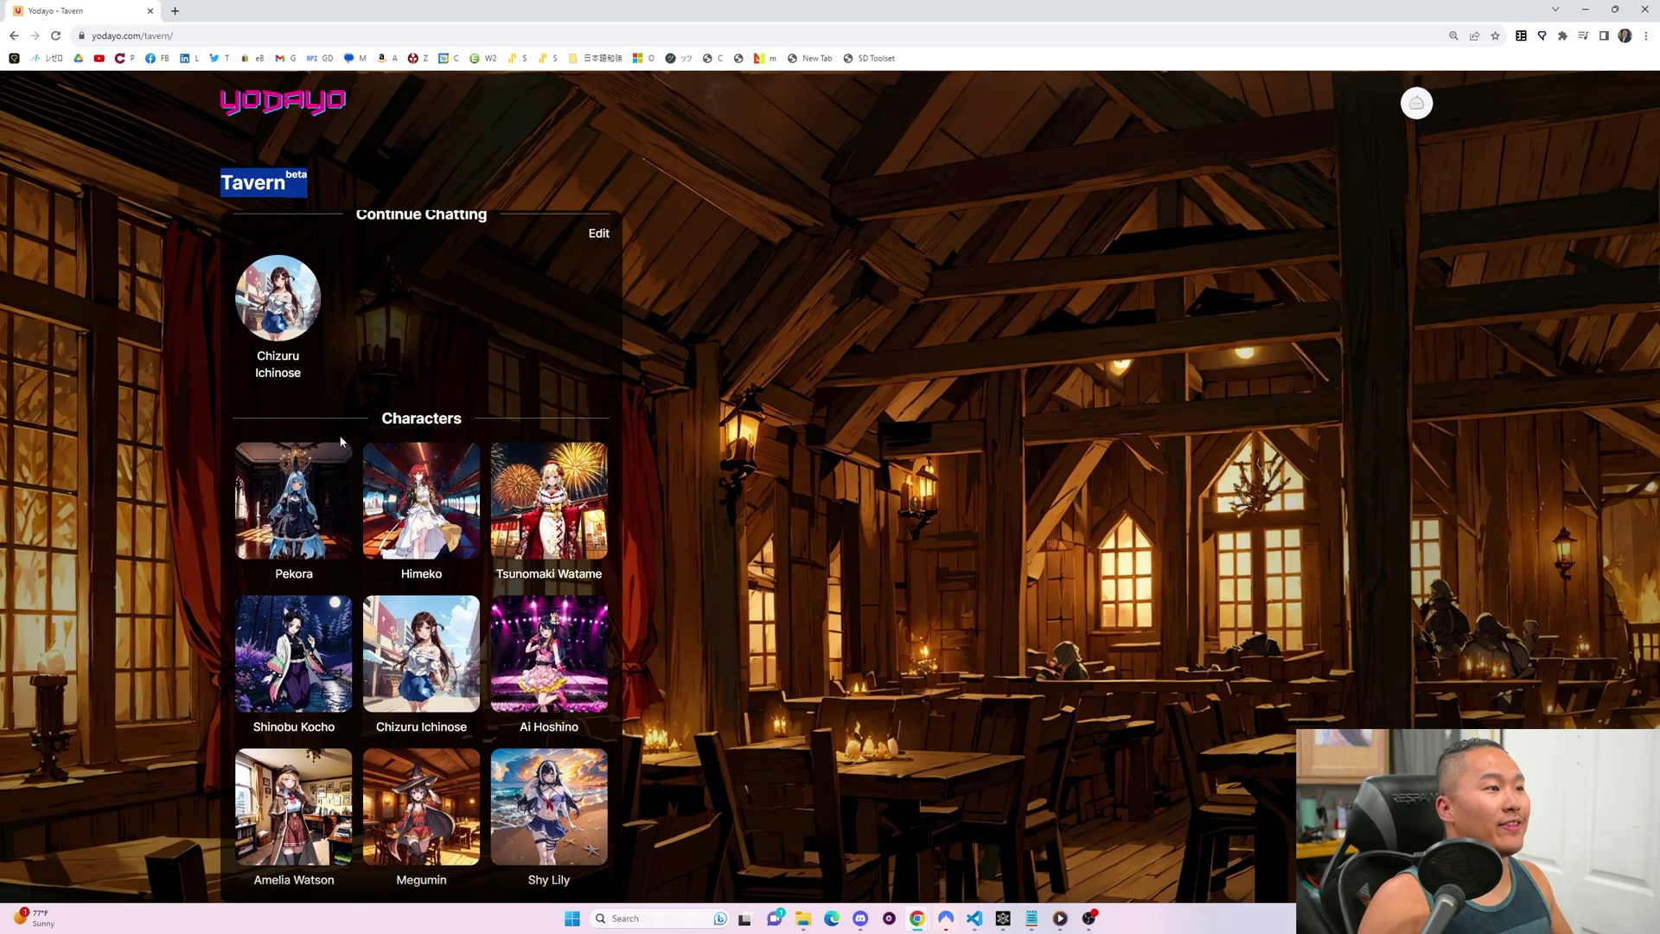
Step: Open the Chizuru Ichinose chat and highlight her introduction message
left_click(278, 323)
left_click_drag(432, 607, 326, 481)
left_click(881, 585)
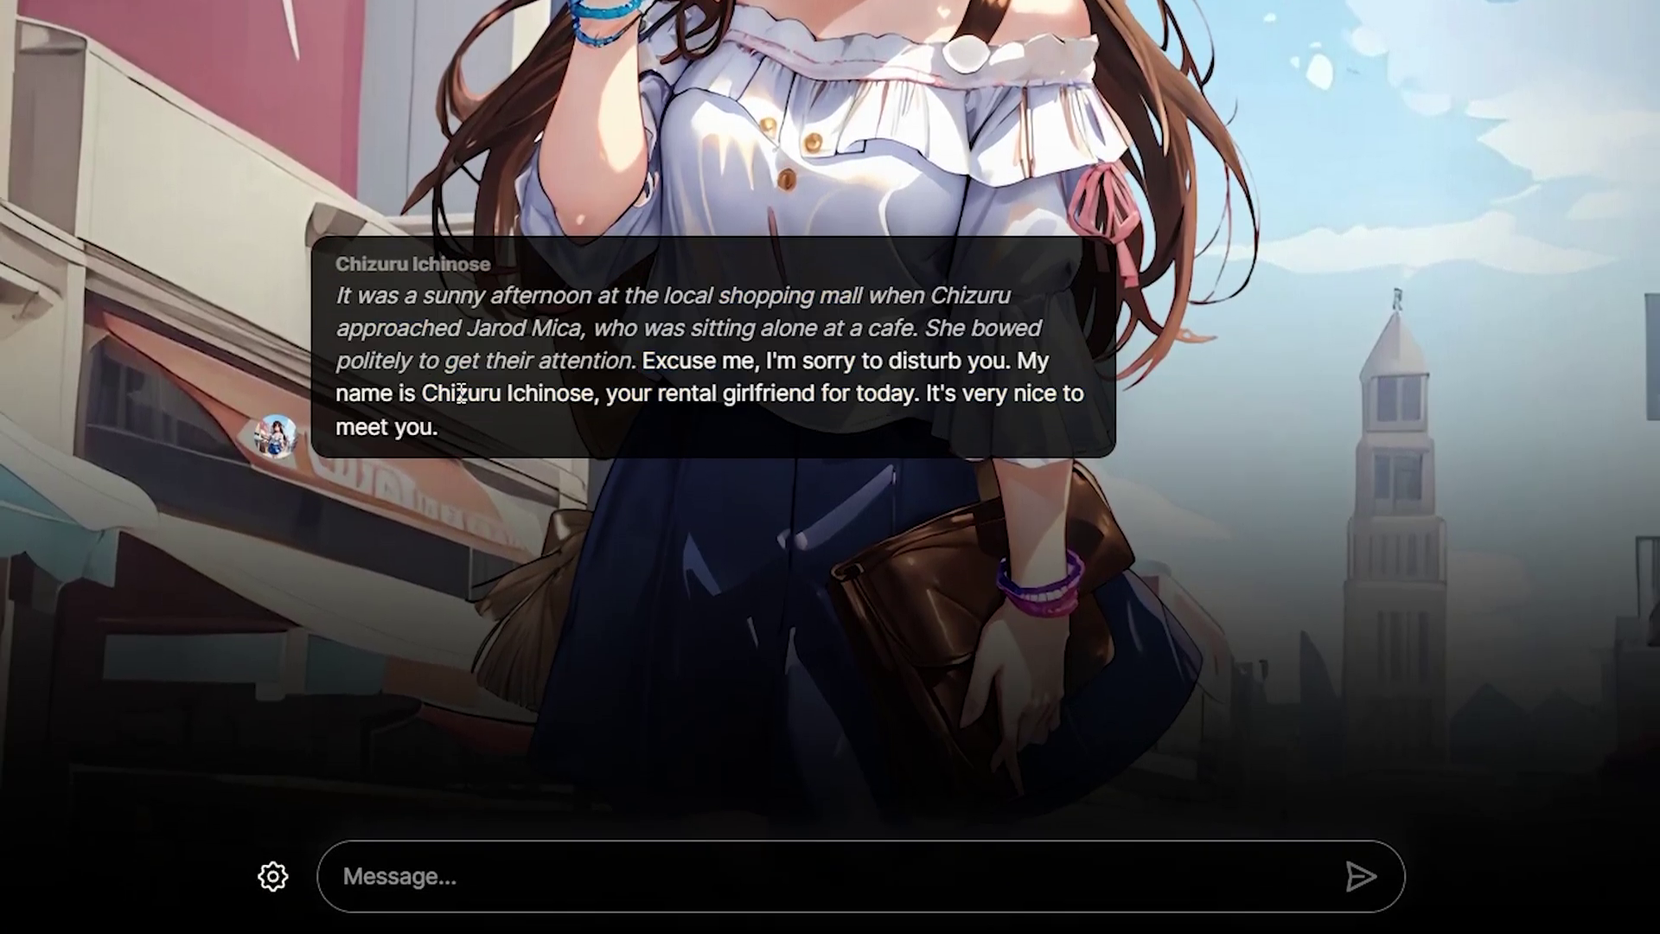
key("ctrl+a")
left_click(578, 434)
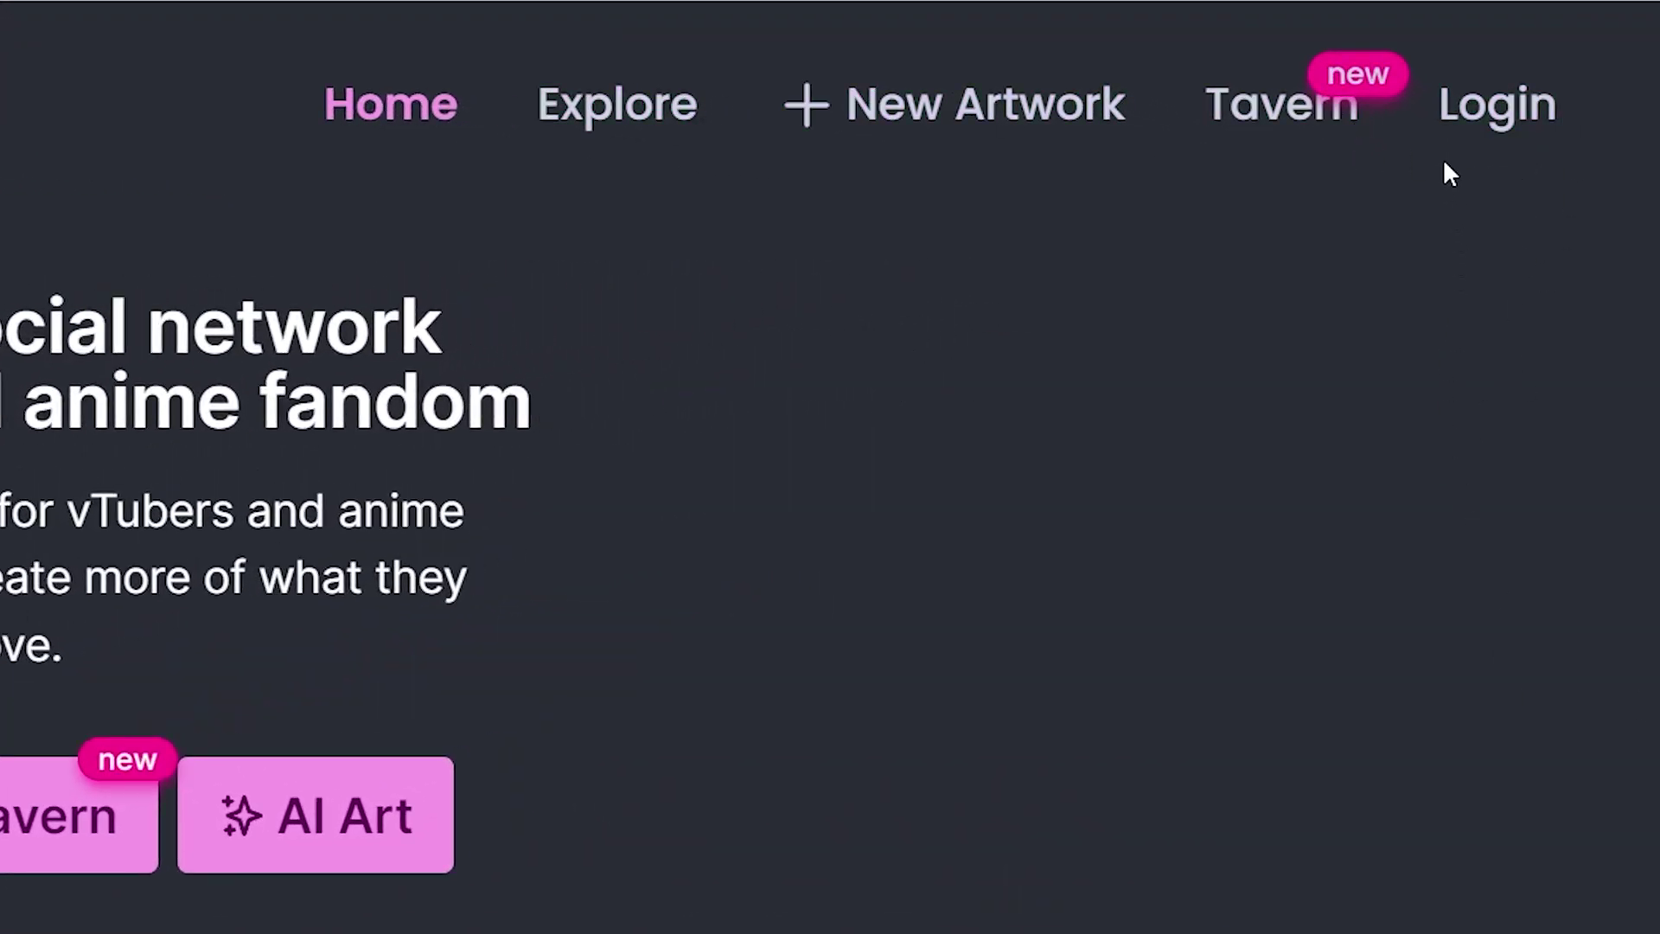
Step: Go to sign-in, try the phone-number option, then return to the Google and Apple options
left_click(1524, 102)
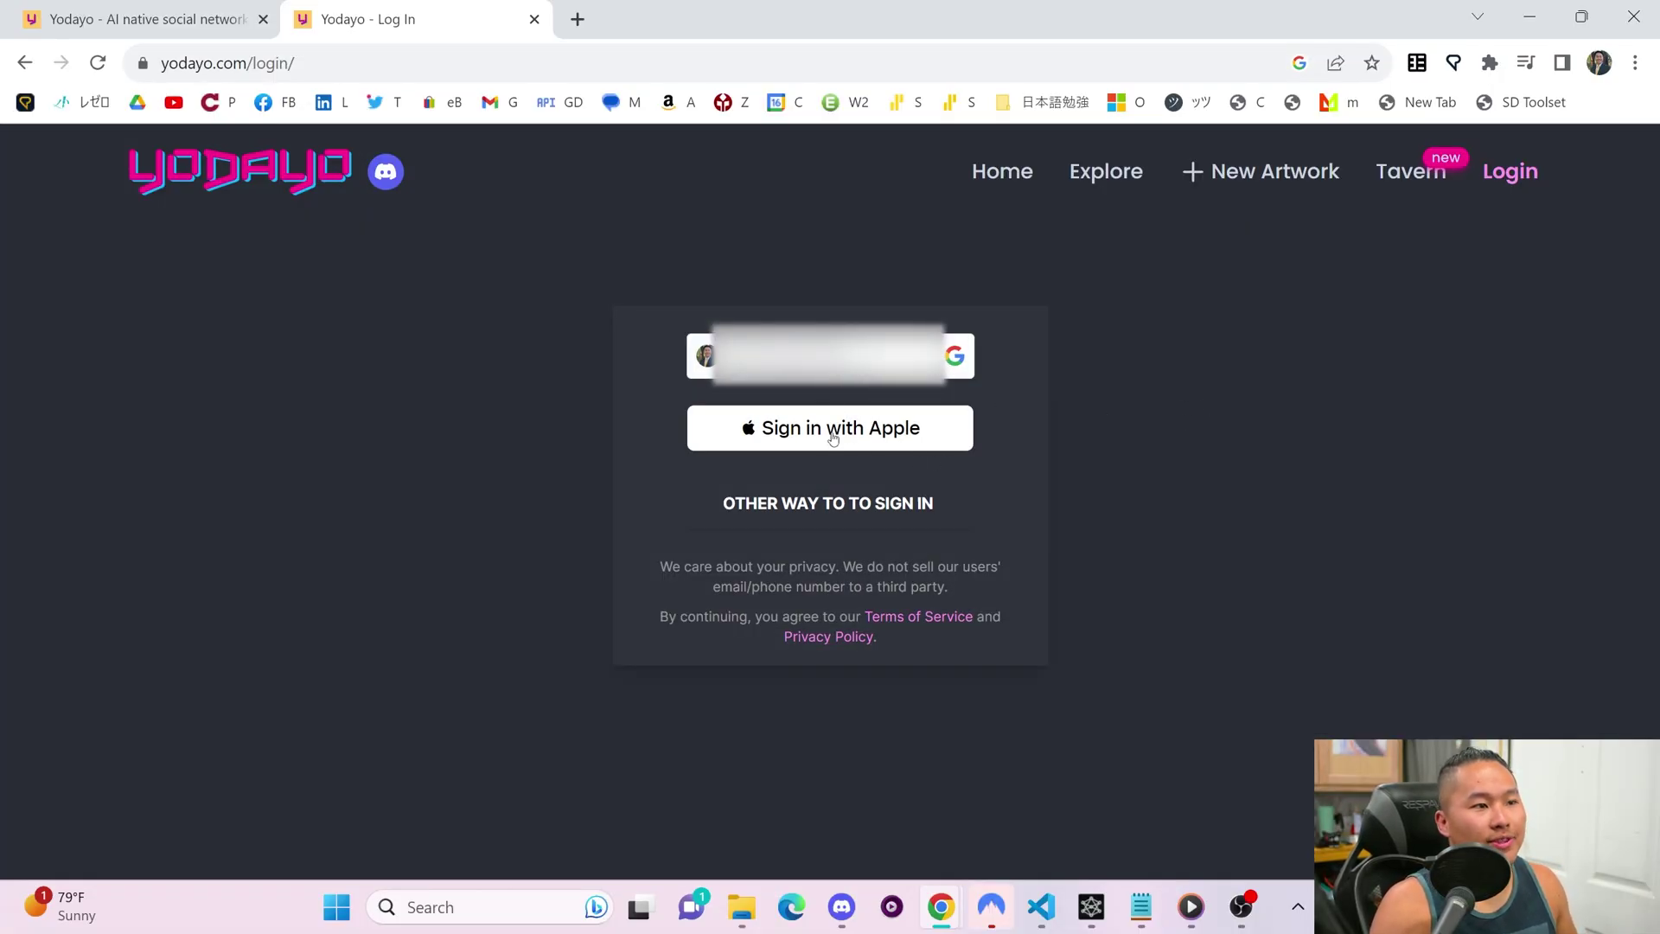
left_click(863, 503)
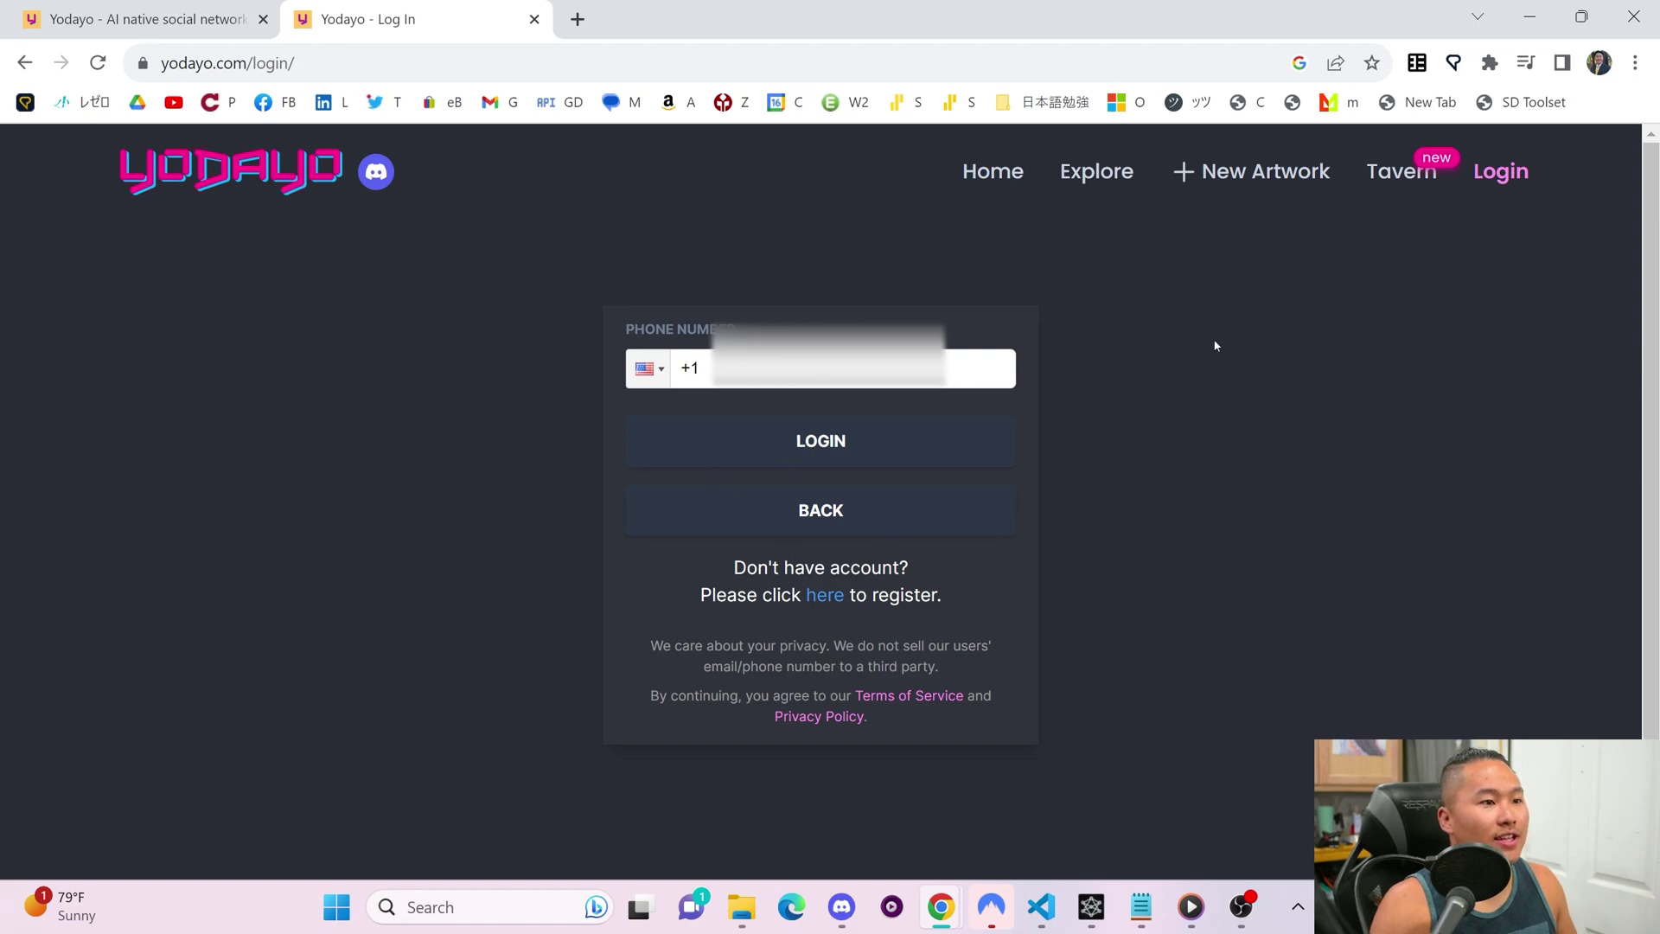
left_click(1487, 173)
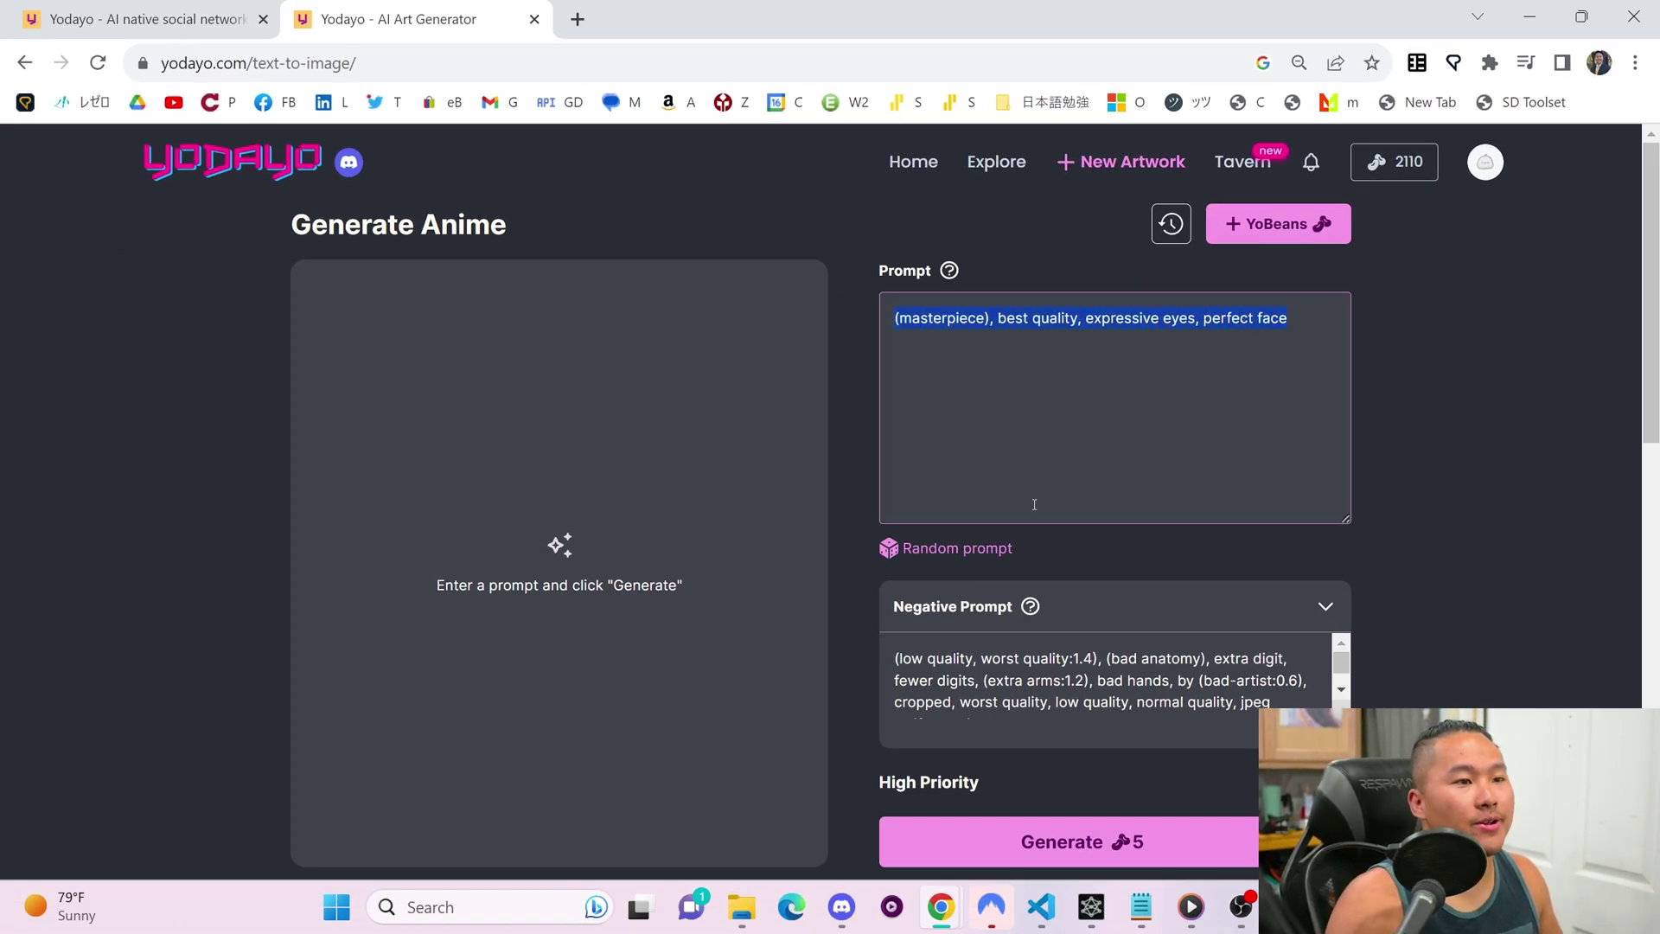
Step: Highlight part of the default negative prompt and scroll down to the Model carousel
left_click_drag(1178, 679, 987, 648)
scroll(1161, 676, "down", 1)
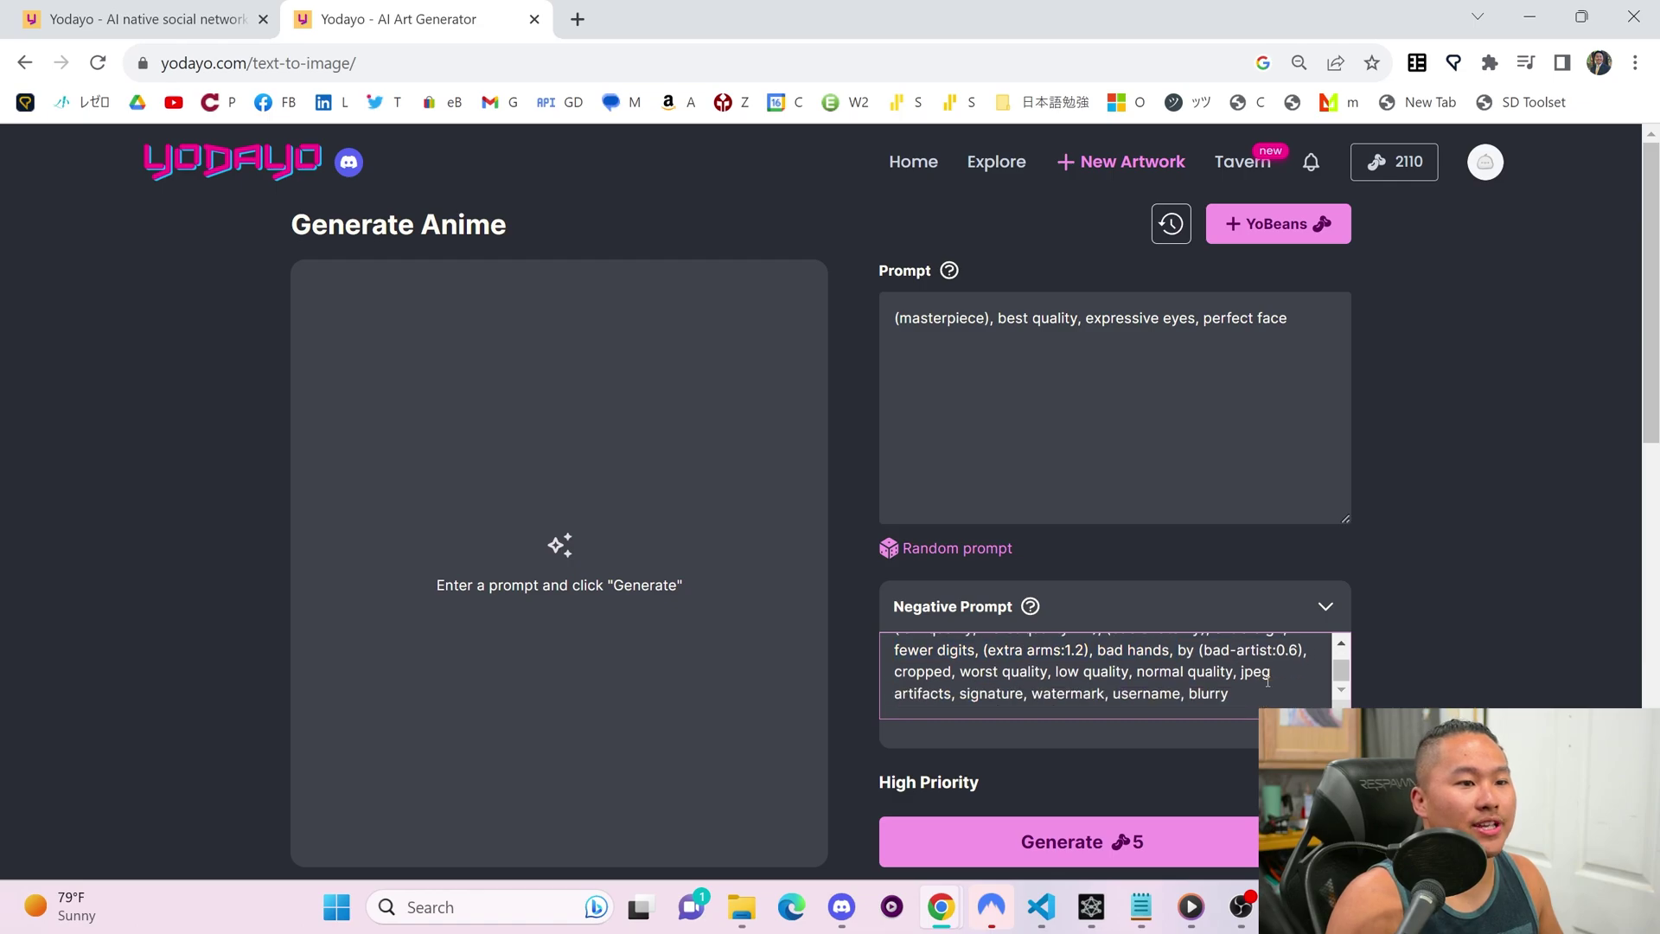
scroll(1161, 676, "up", 1)
scroll(1436, 588, "down", 1)
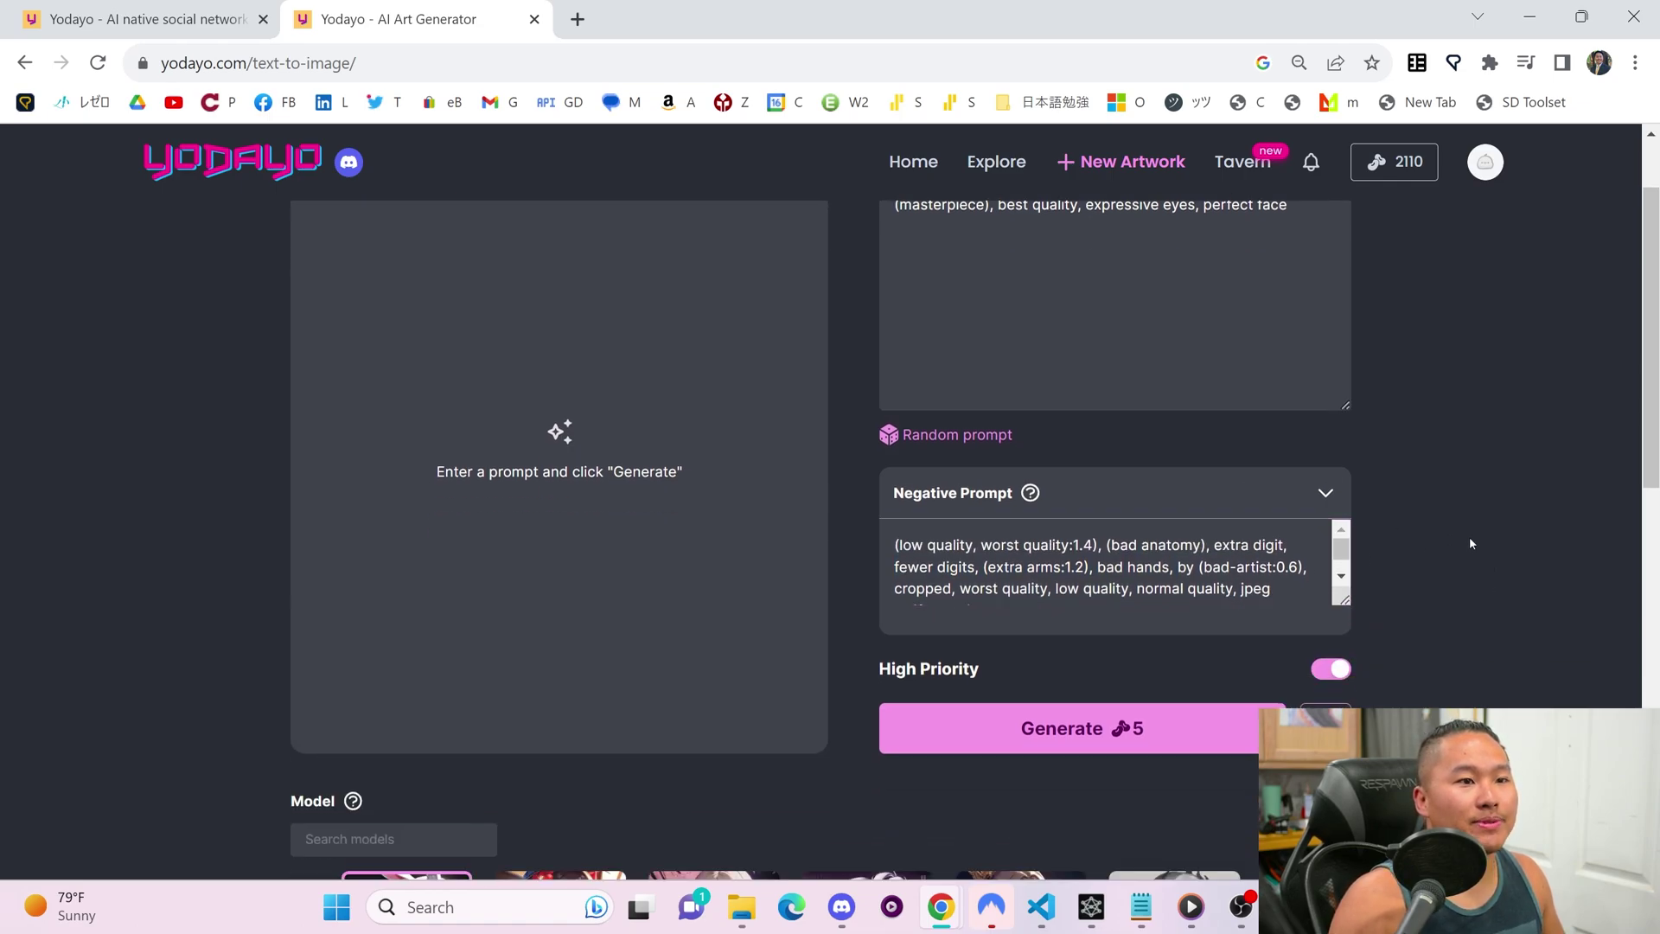
scroll(1575, 505, "down", 4)
scroll(1516, 526, "up", 3)
scroll(1428, 521, "down", 1)
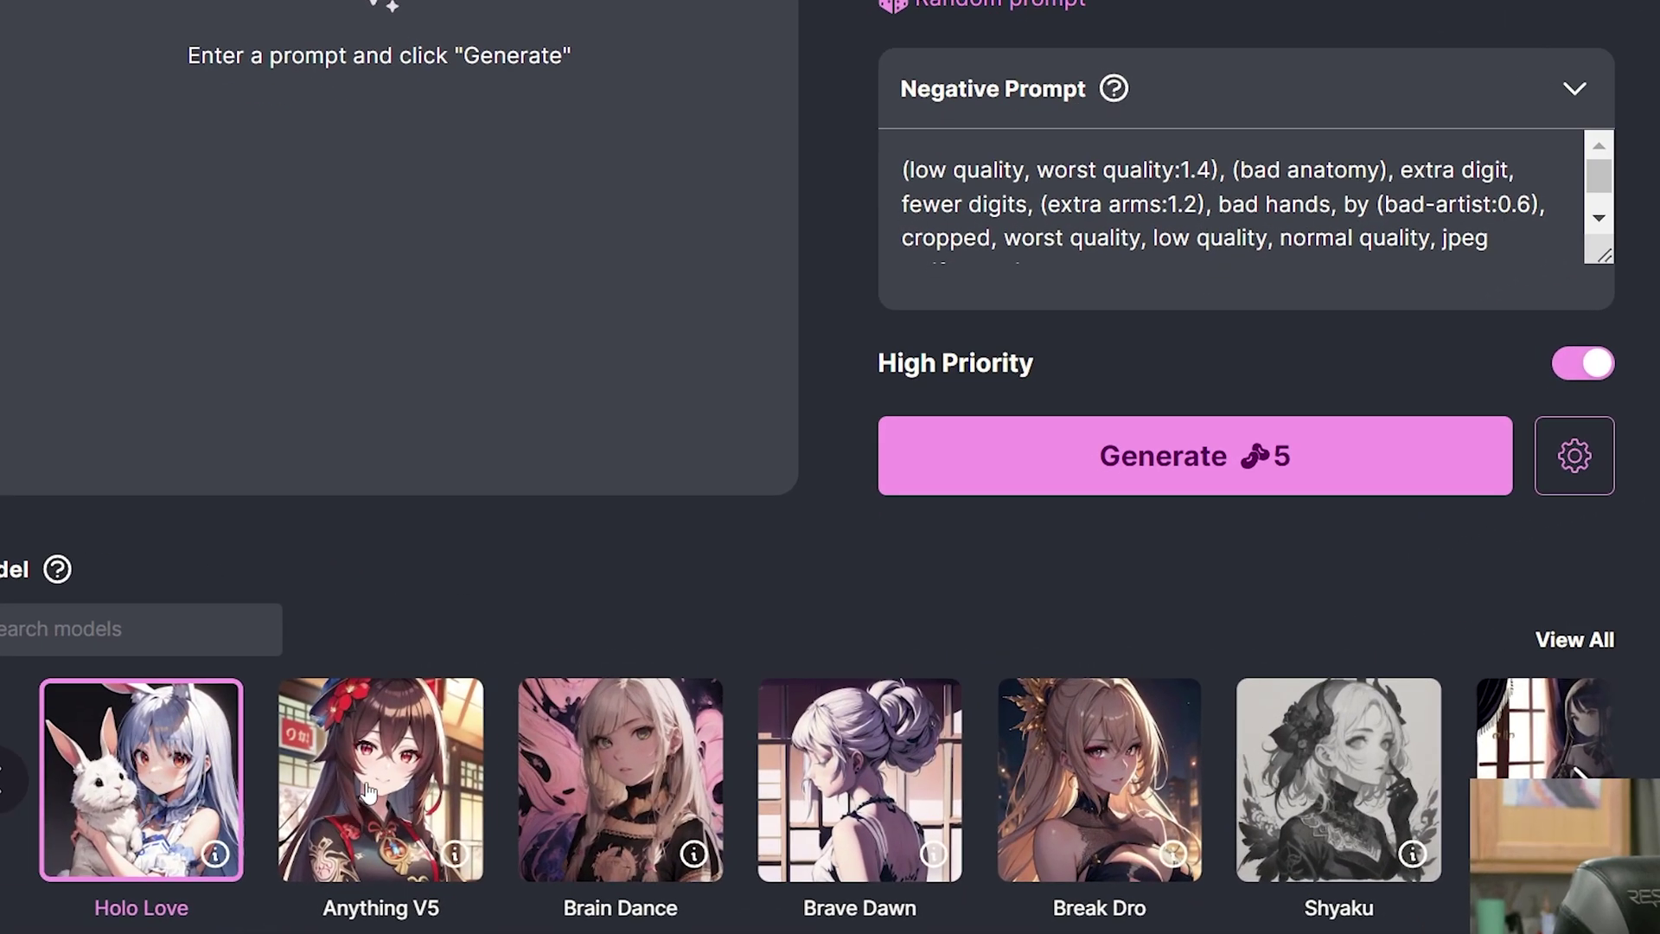
Step: Switch the model to Anything V5, then Brain Dance, then Brave Dawn
left_click(560, 813)
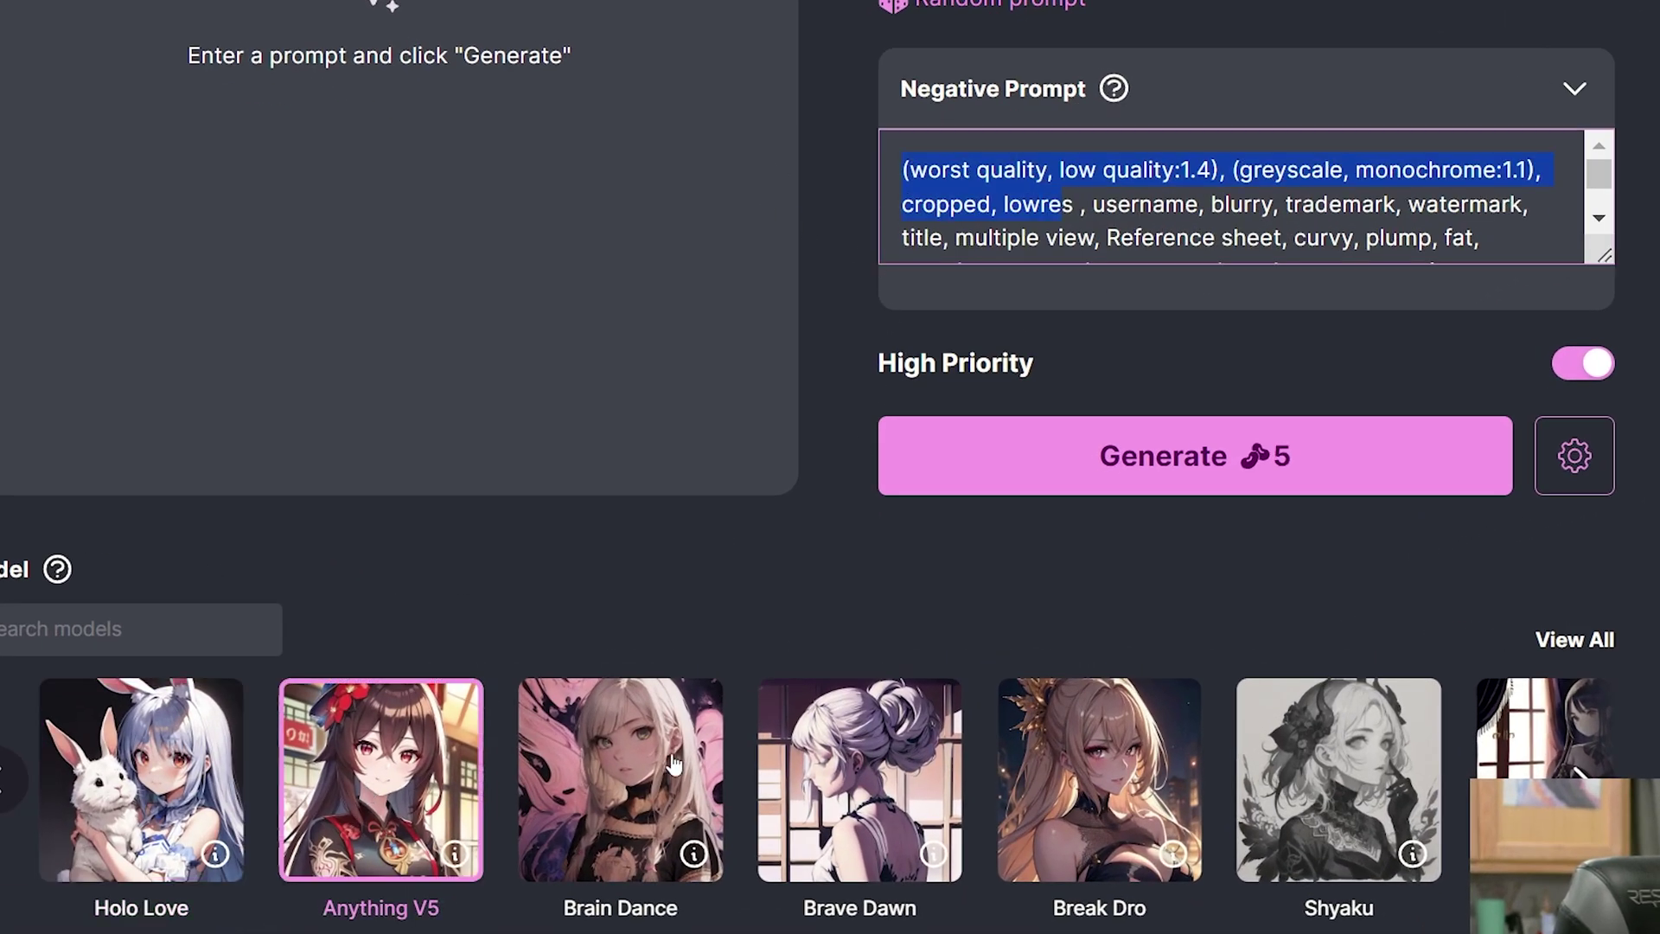
left_click(667, 783)
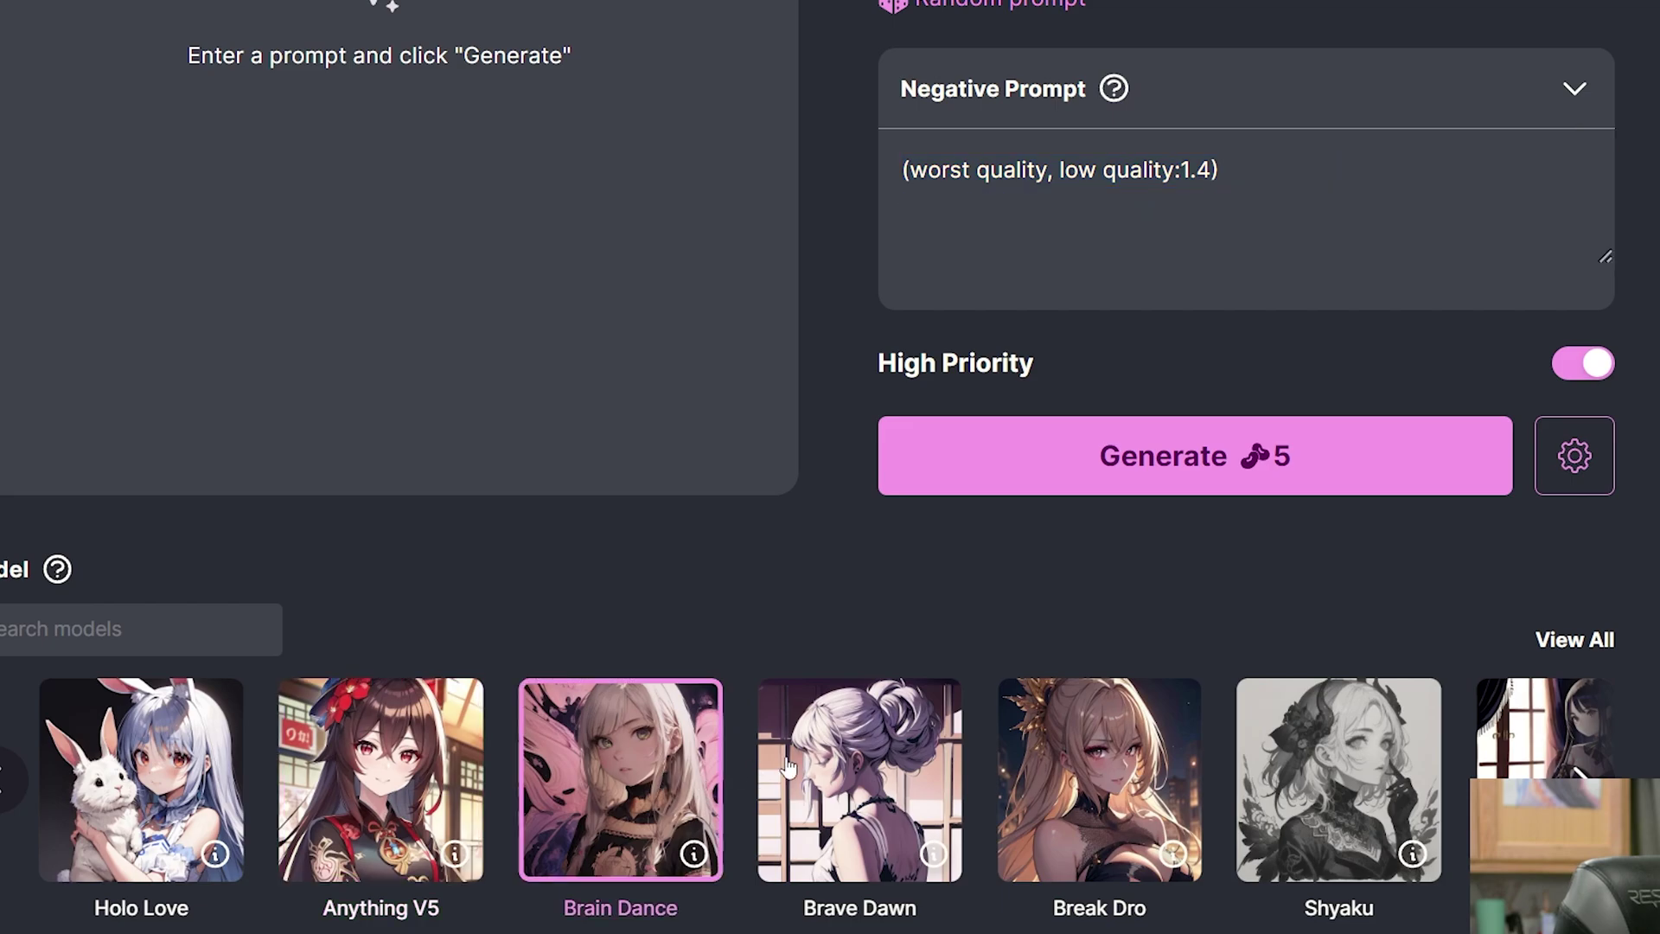
left_click(891, 761)
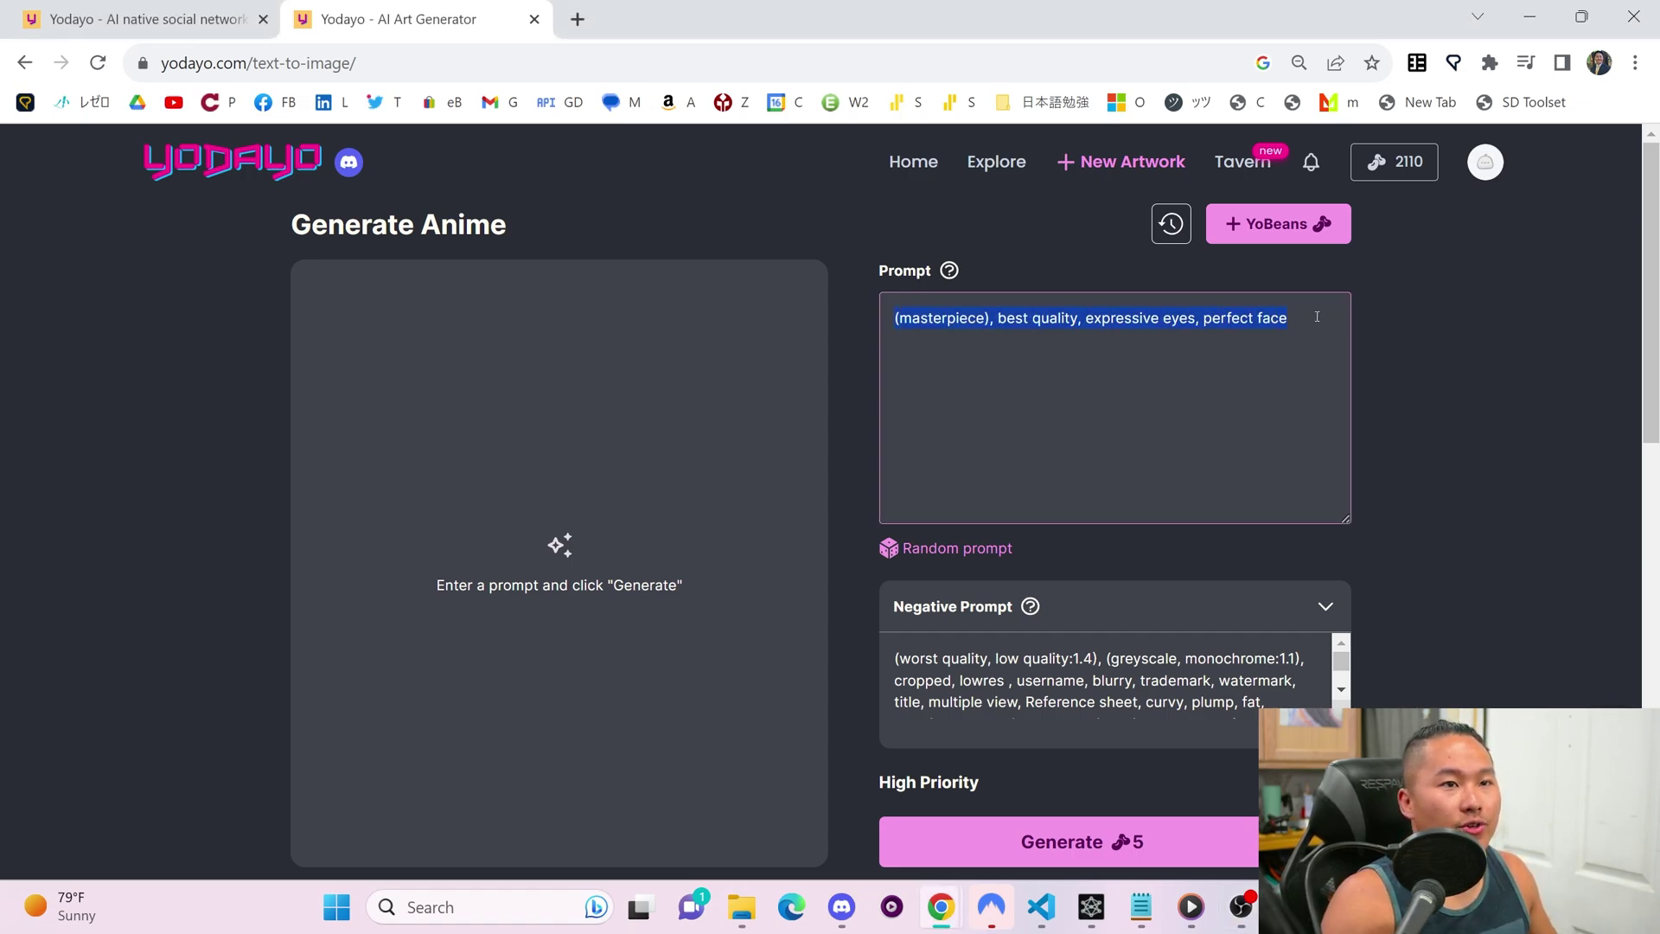
Step: Clear the prompt selections, toggle High Priority generation, and scroll to the gold-jewellery girl image
left_click(1467, 466)
scroll(1067, 478, "down", 1)
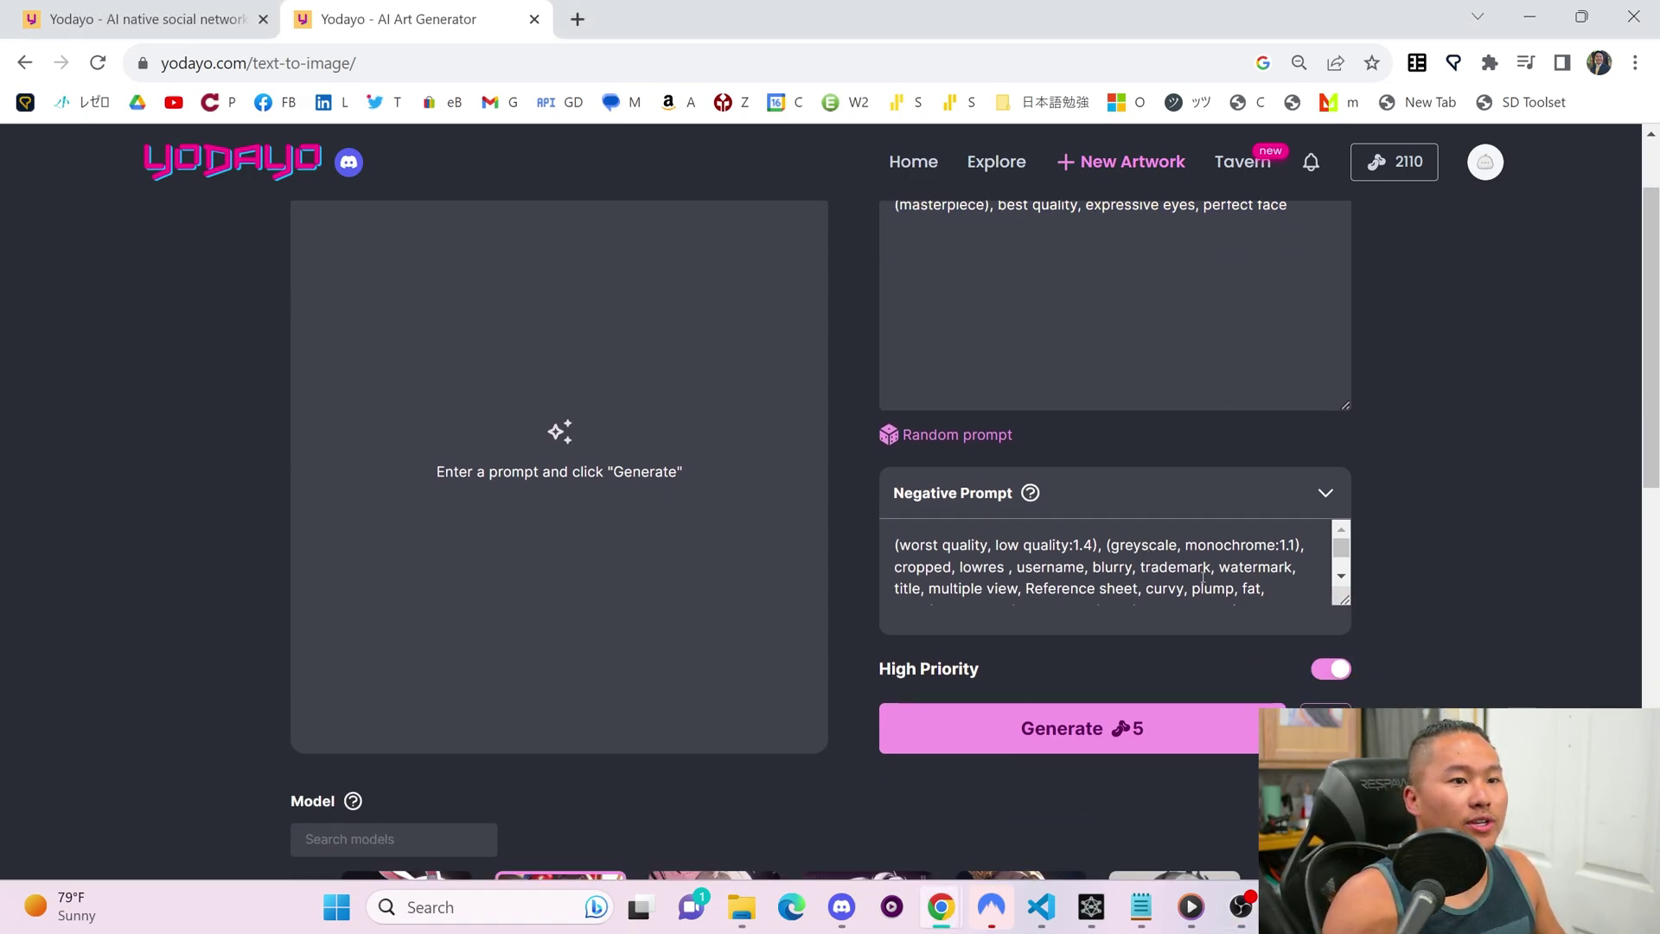
left_click(1444, 541)
scroll(1444, 541, "down", 1)
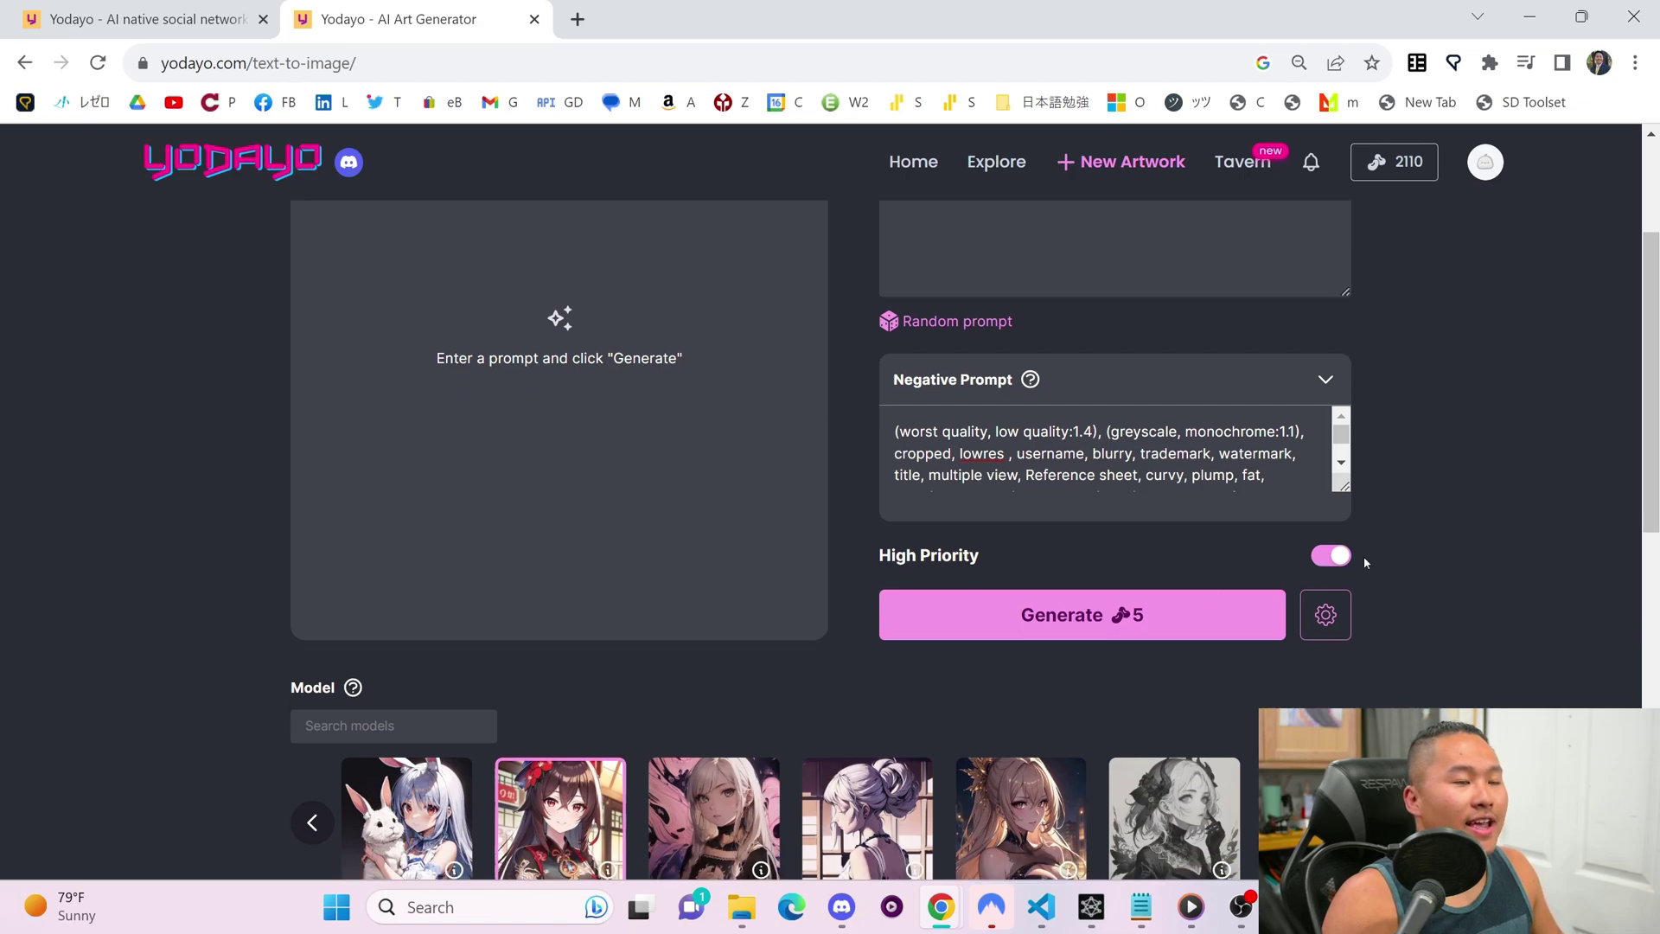
left_click(1326, 558)
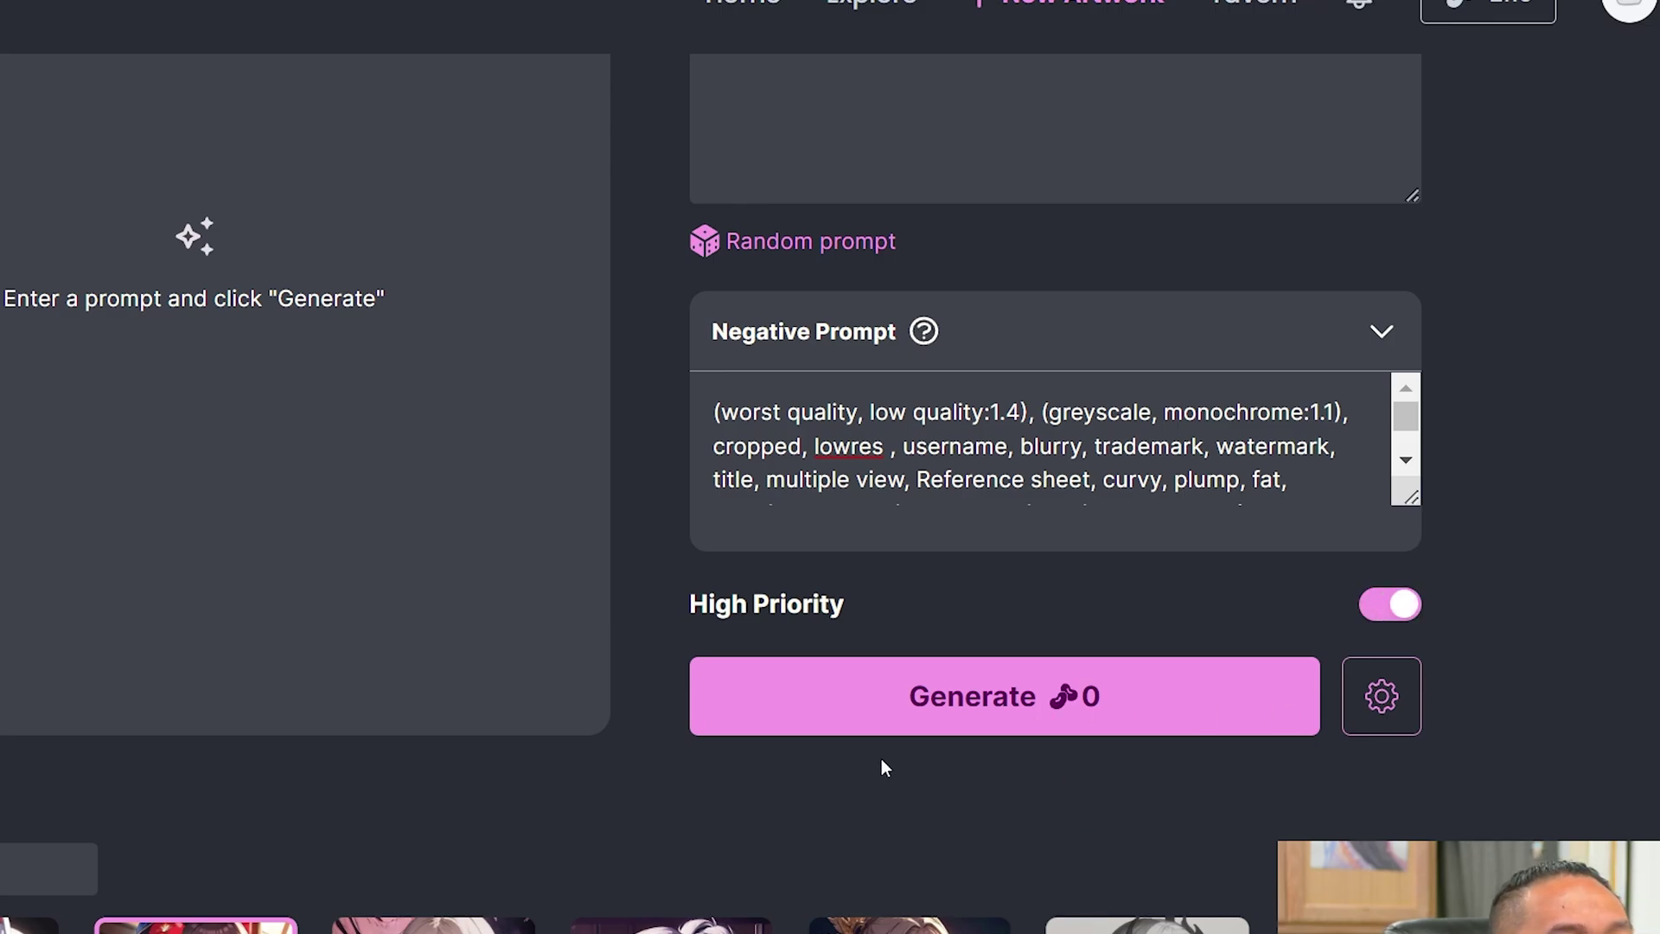
scroll(1136, 651, "down", 2)
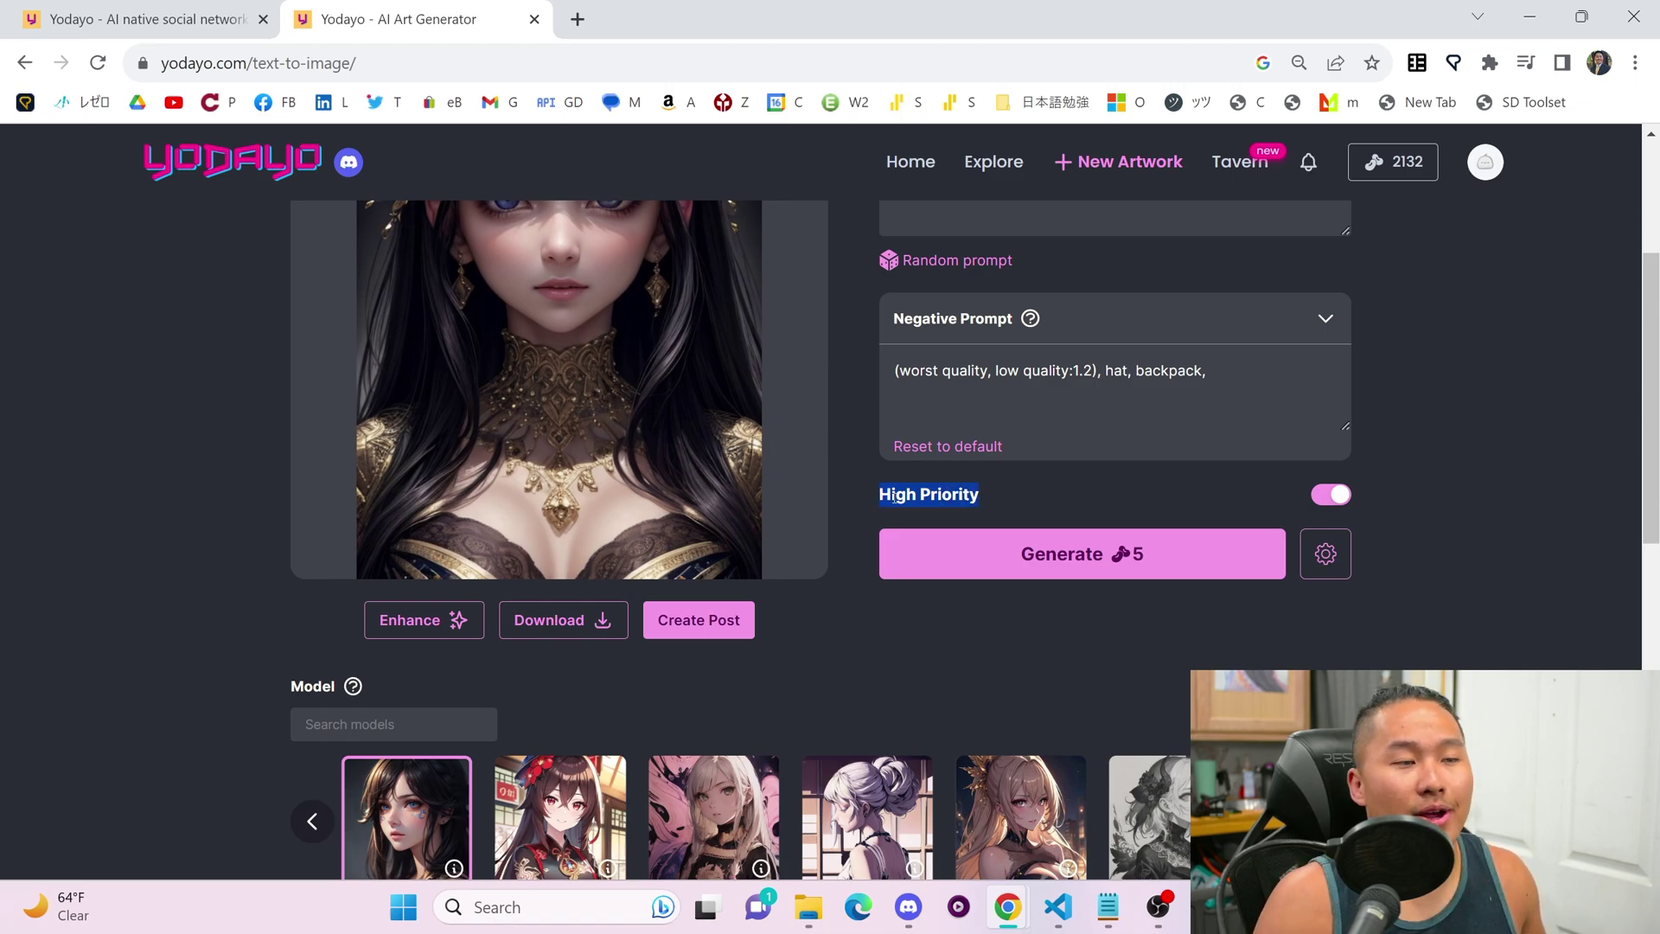
Step: Check the Enhance upscaling options for the image and close them without enhancing
left_click(421, 633)
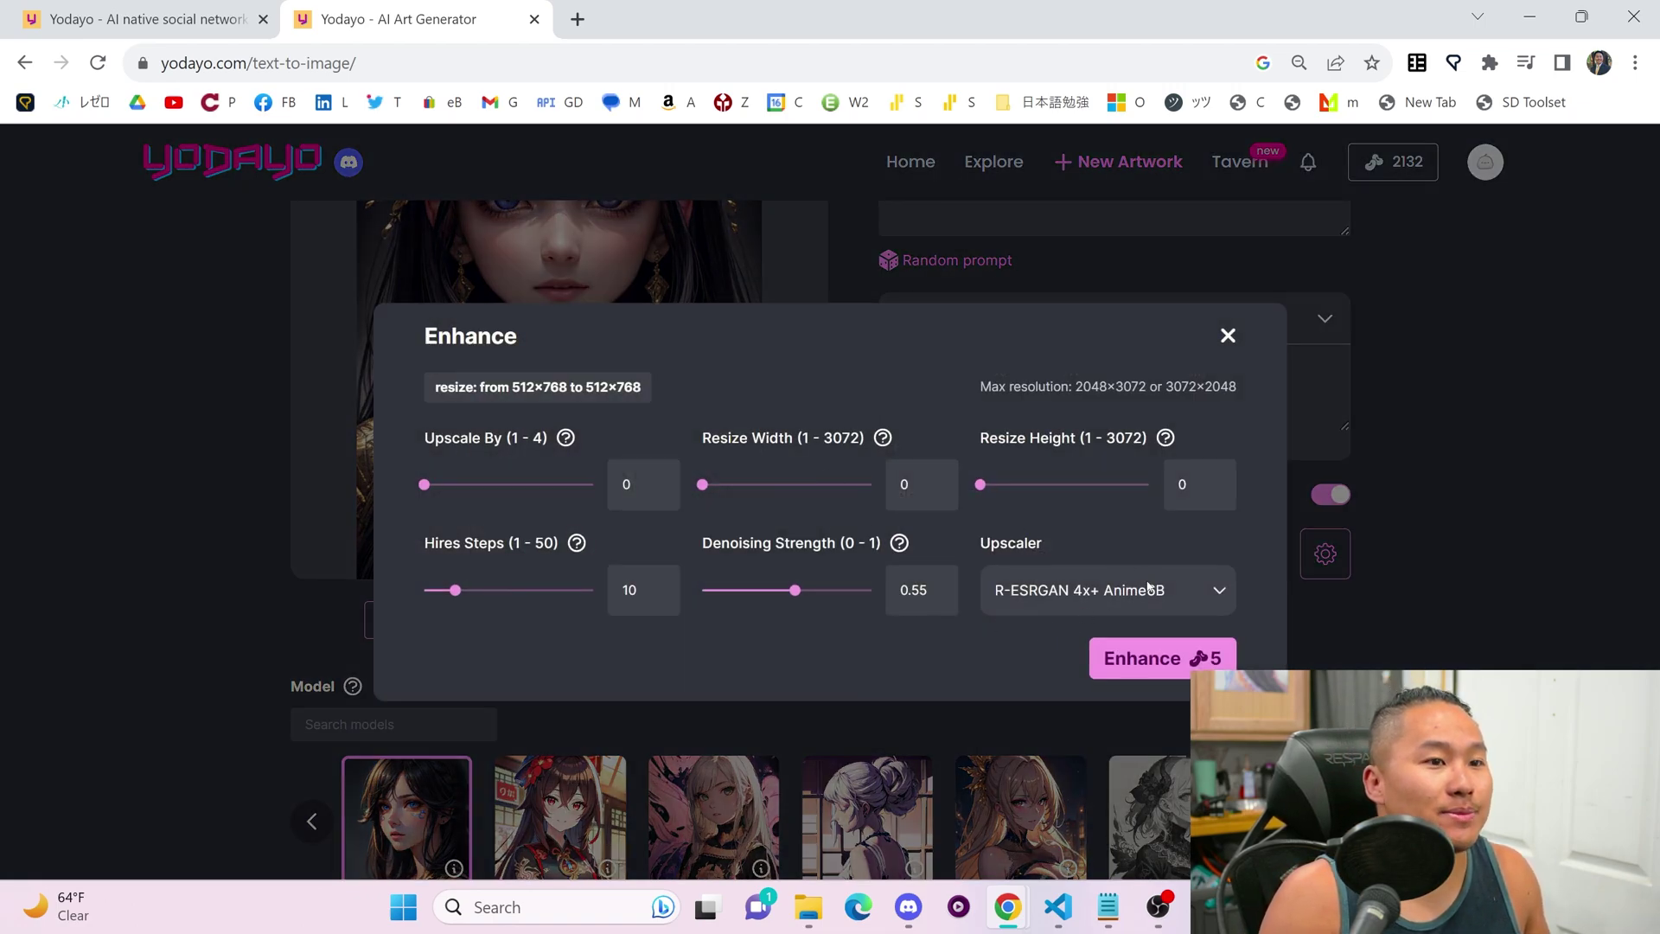
left_click(1228, 335)
scroll(1383, 361, "up", 3)
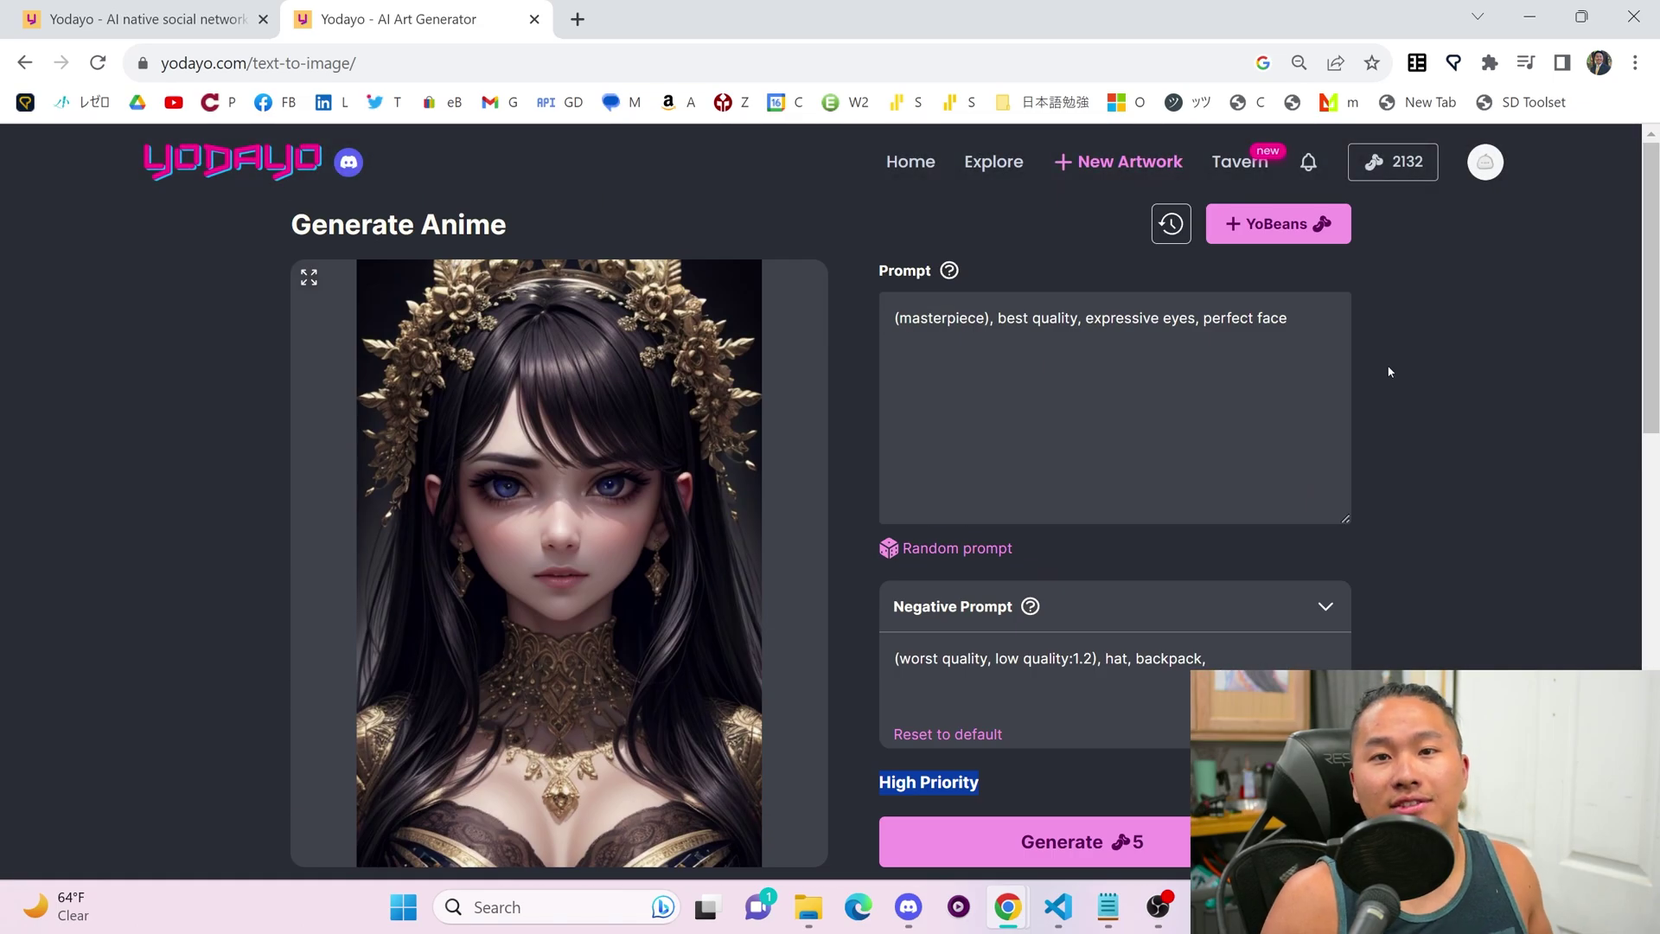
Step: On the YoBeans purchase page, highlight the price cards and the 100 daily free YoBeans line
left_click(1310, 220)
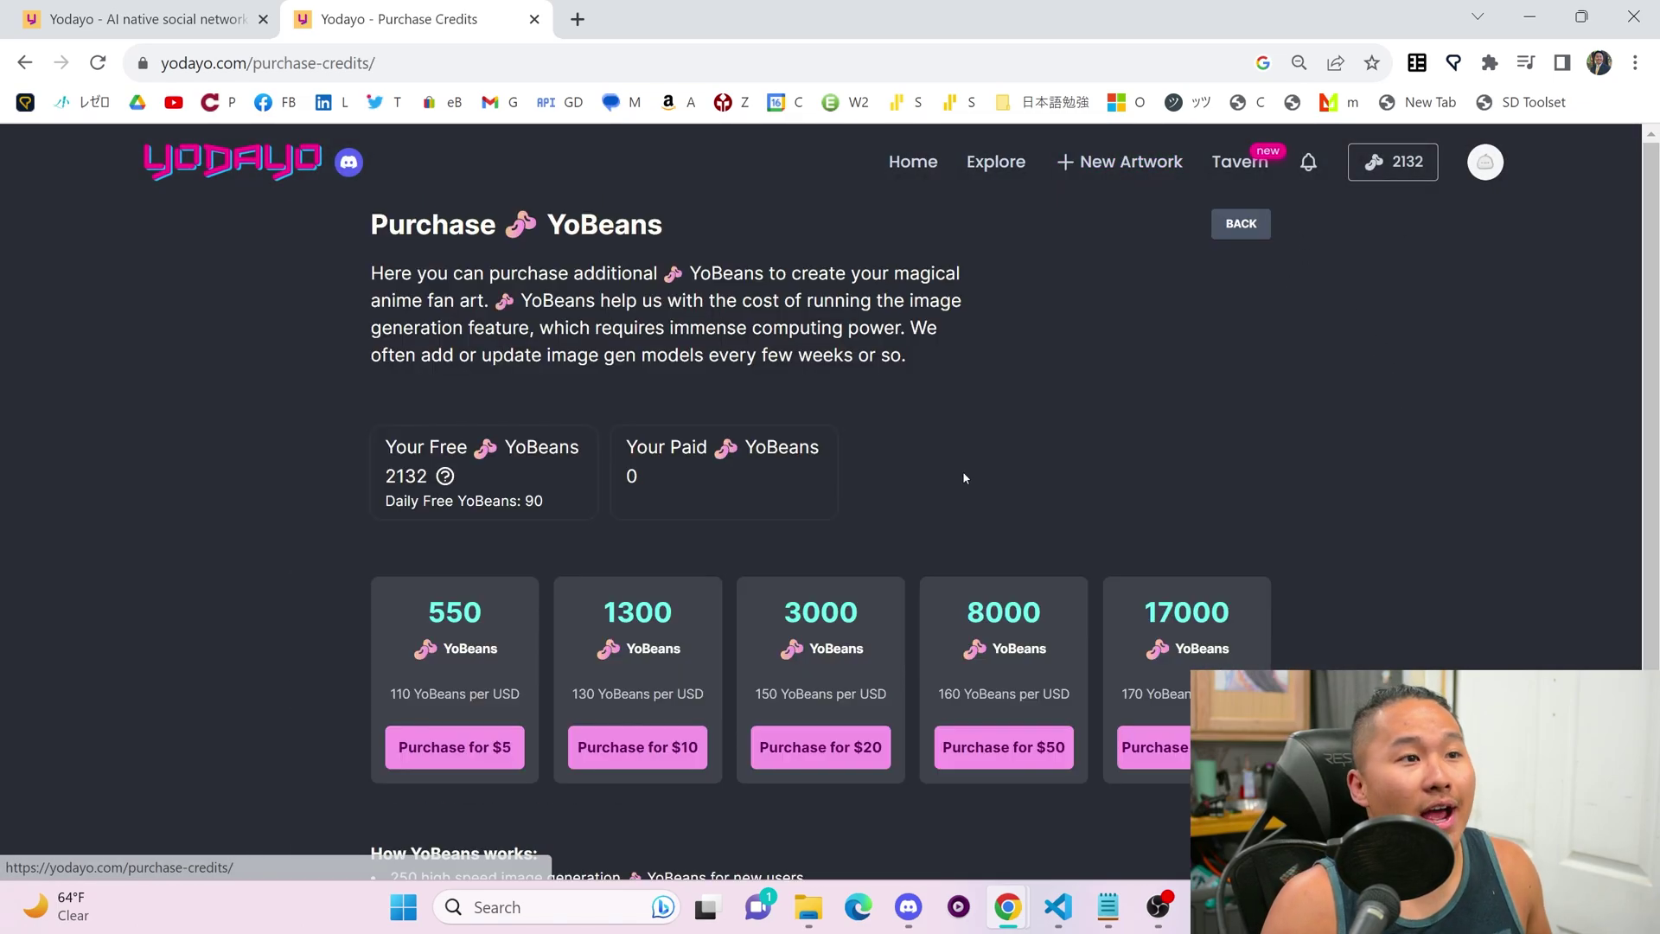
scroll(963, 474, "down", 2)
left_click_drag(270, 325, 1642, 363)
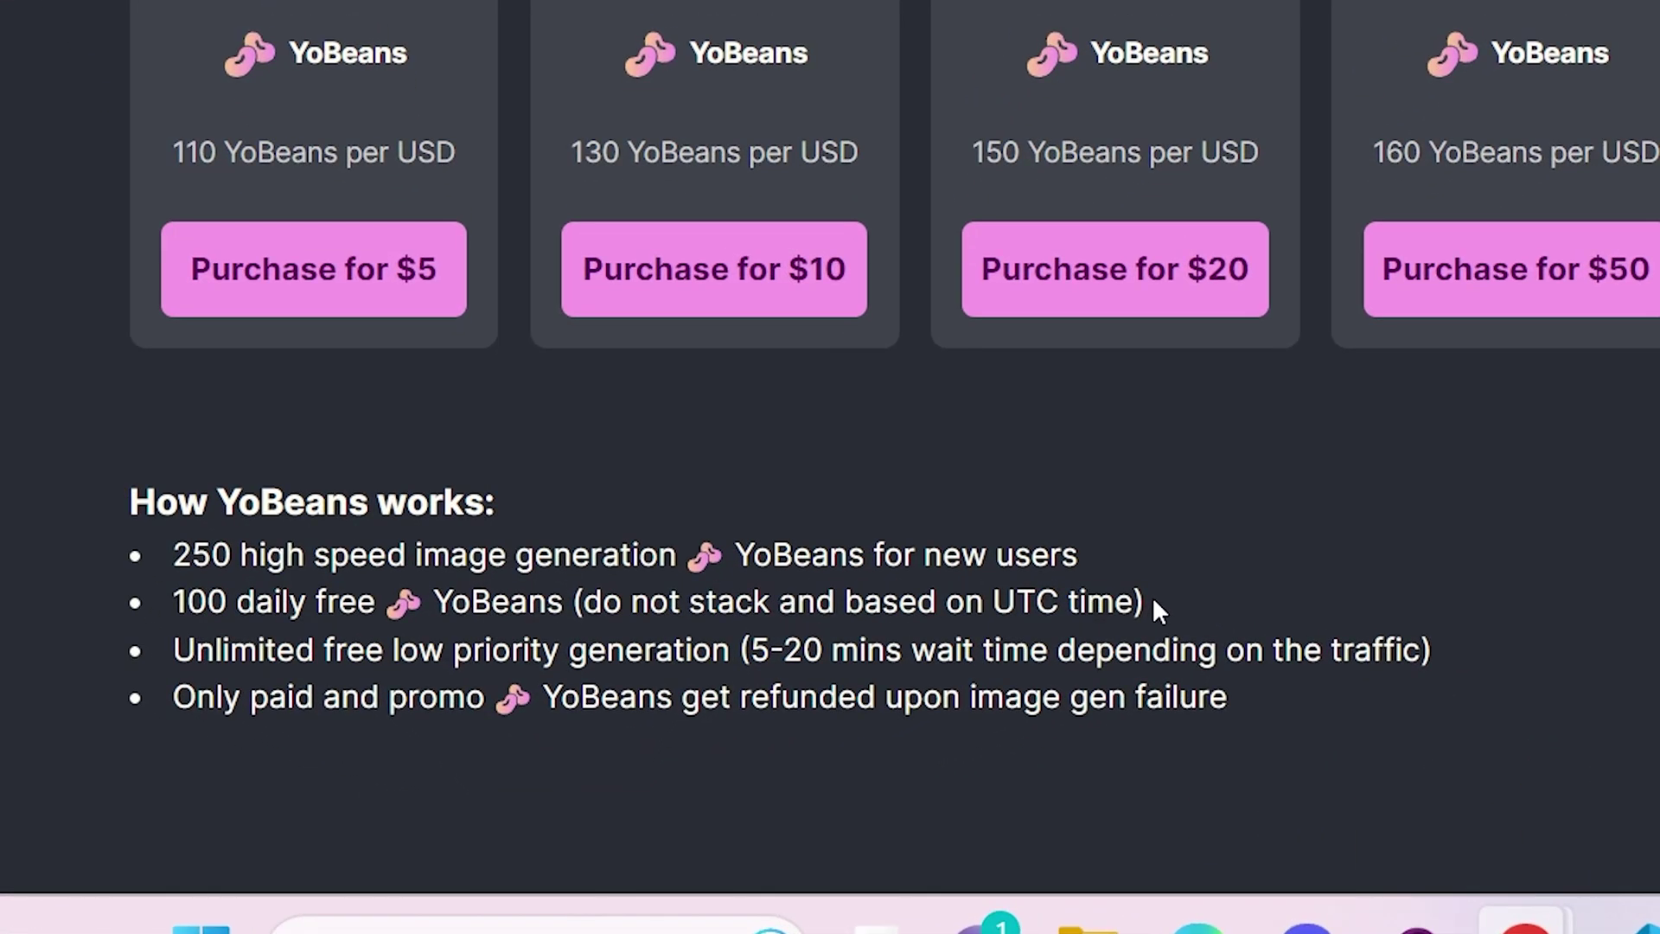
left_click_drag(838, 751, 400, 755)
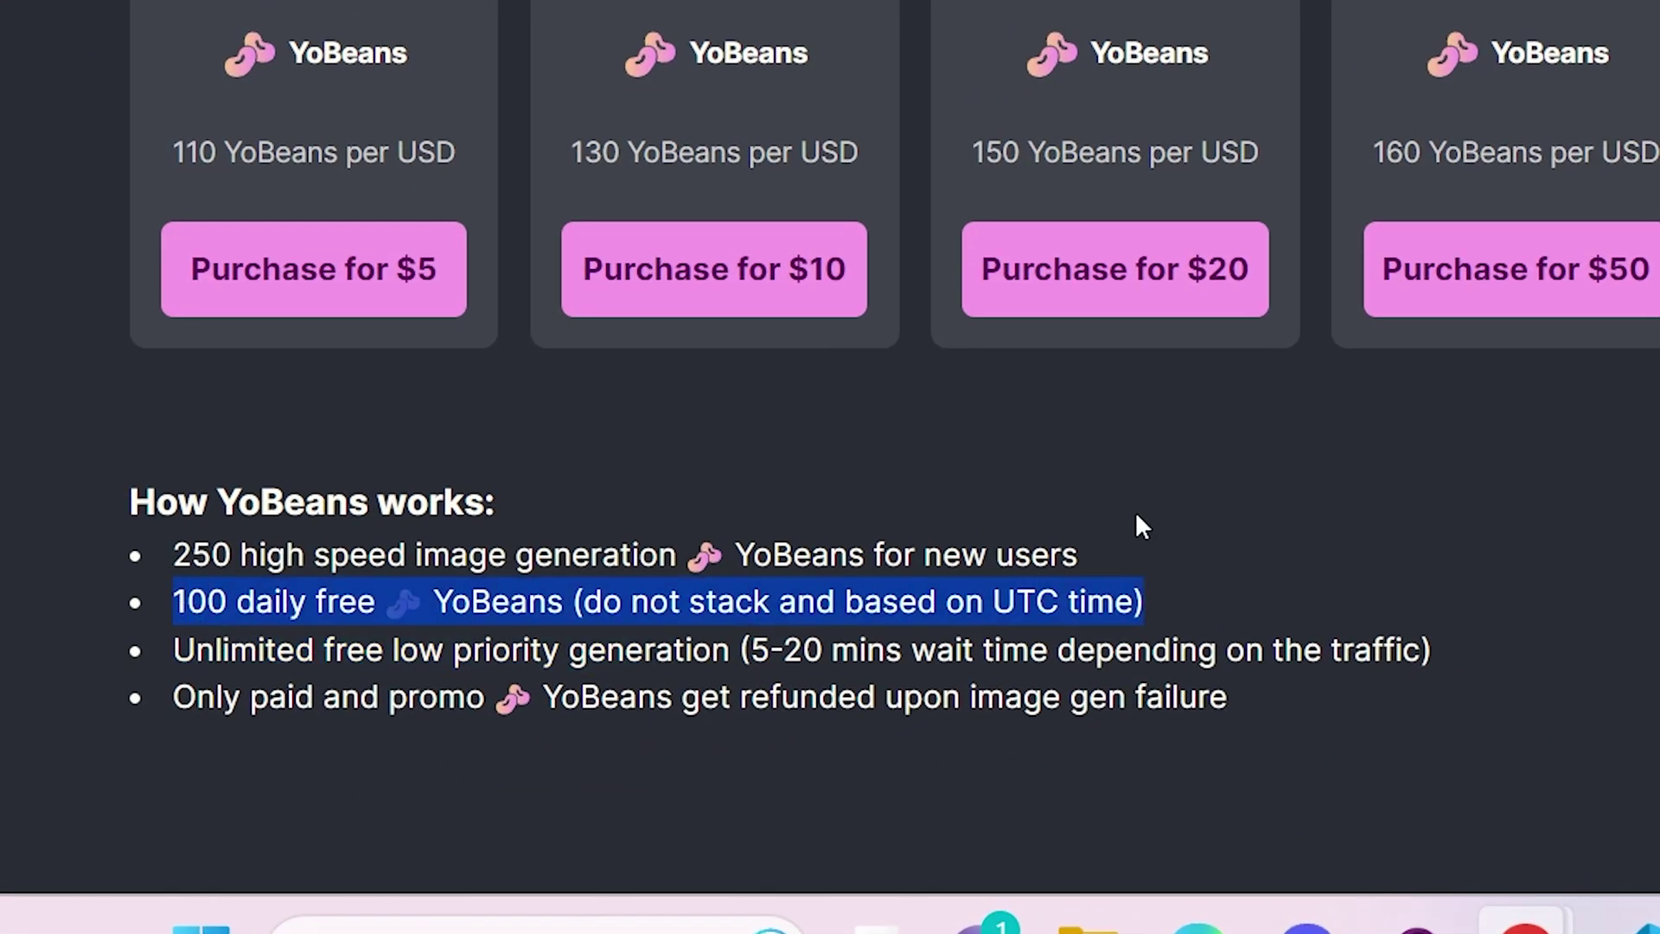
left_click(1248, 502)
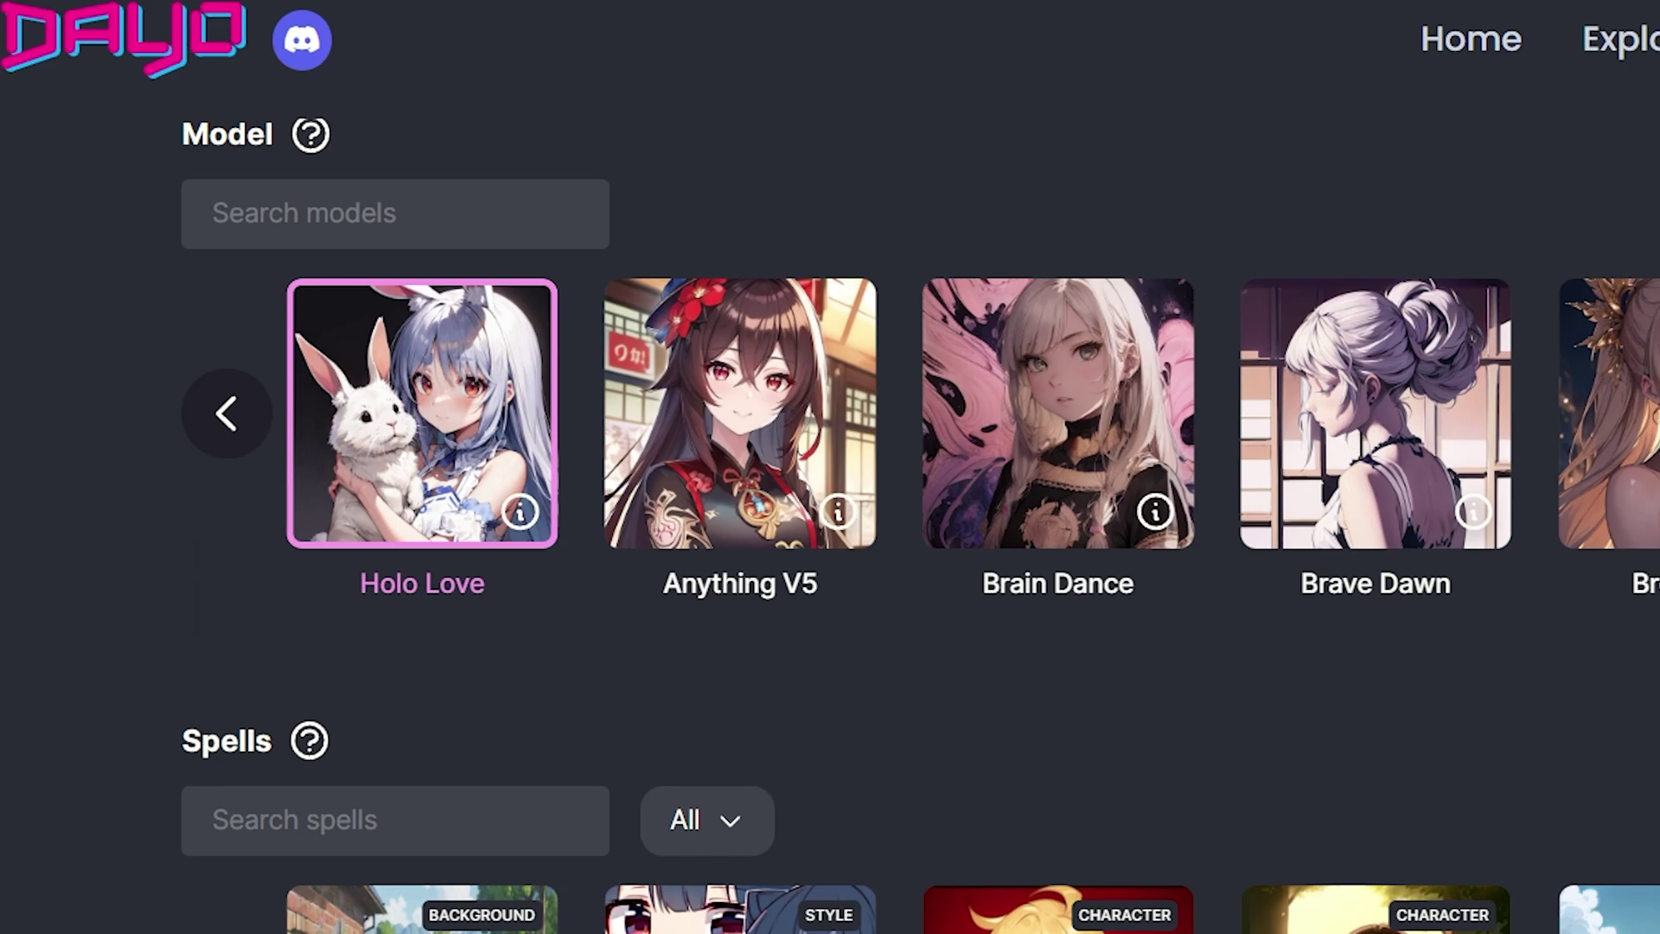
Step: Scroll the Model carousel right and back left to browse the available models
scroll(923, 412, "right", 10)
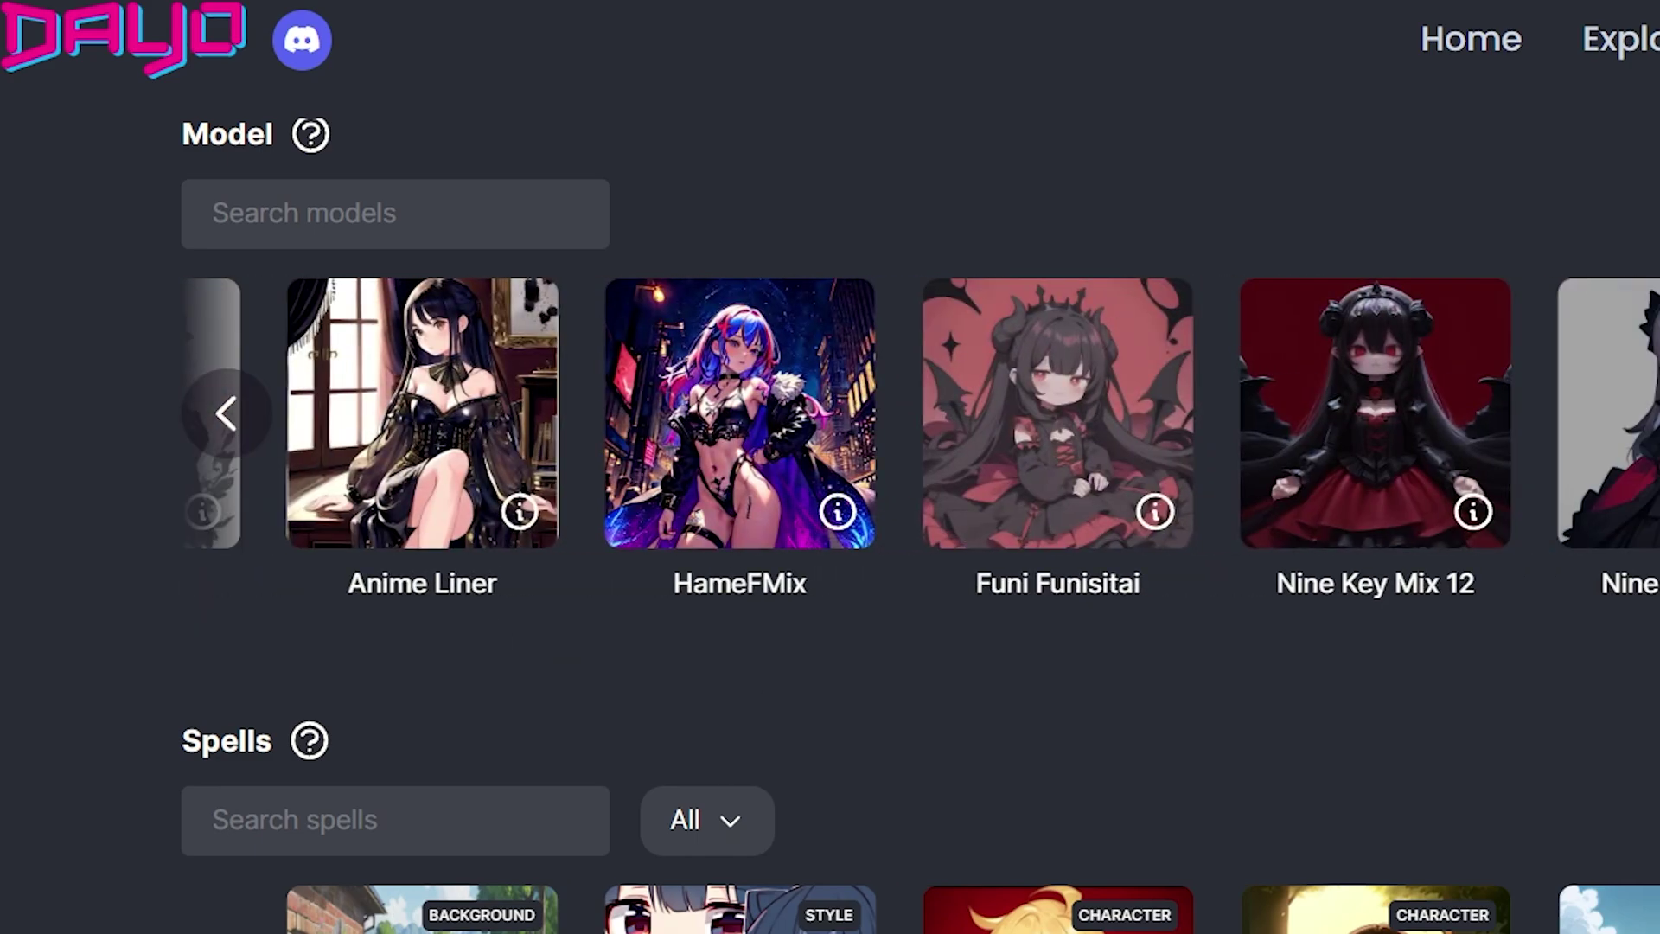
scroll(923, 412, "right", 15)
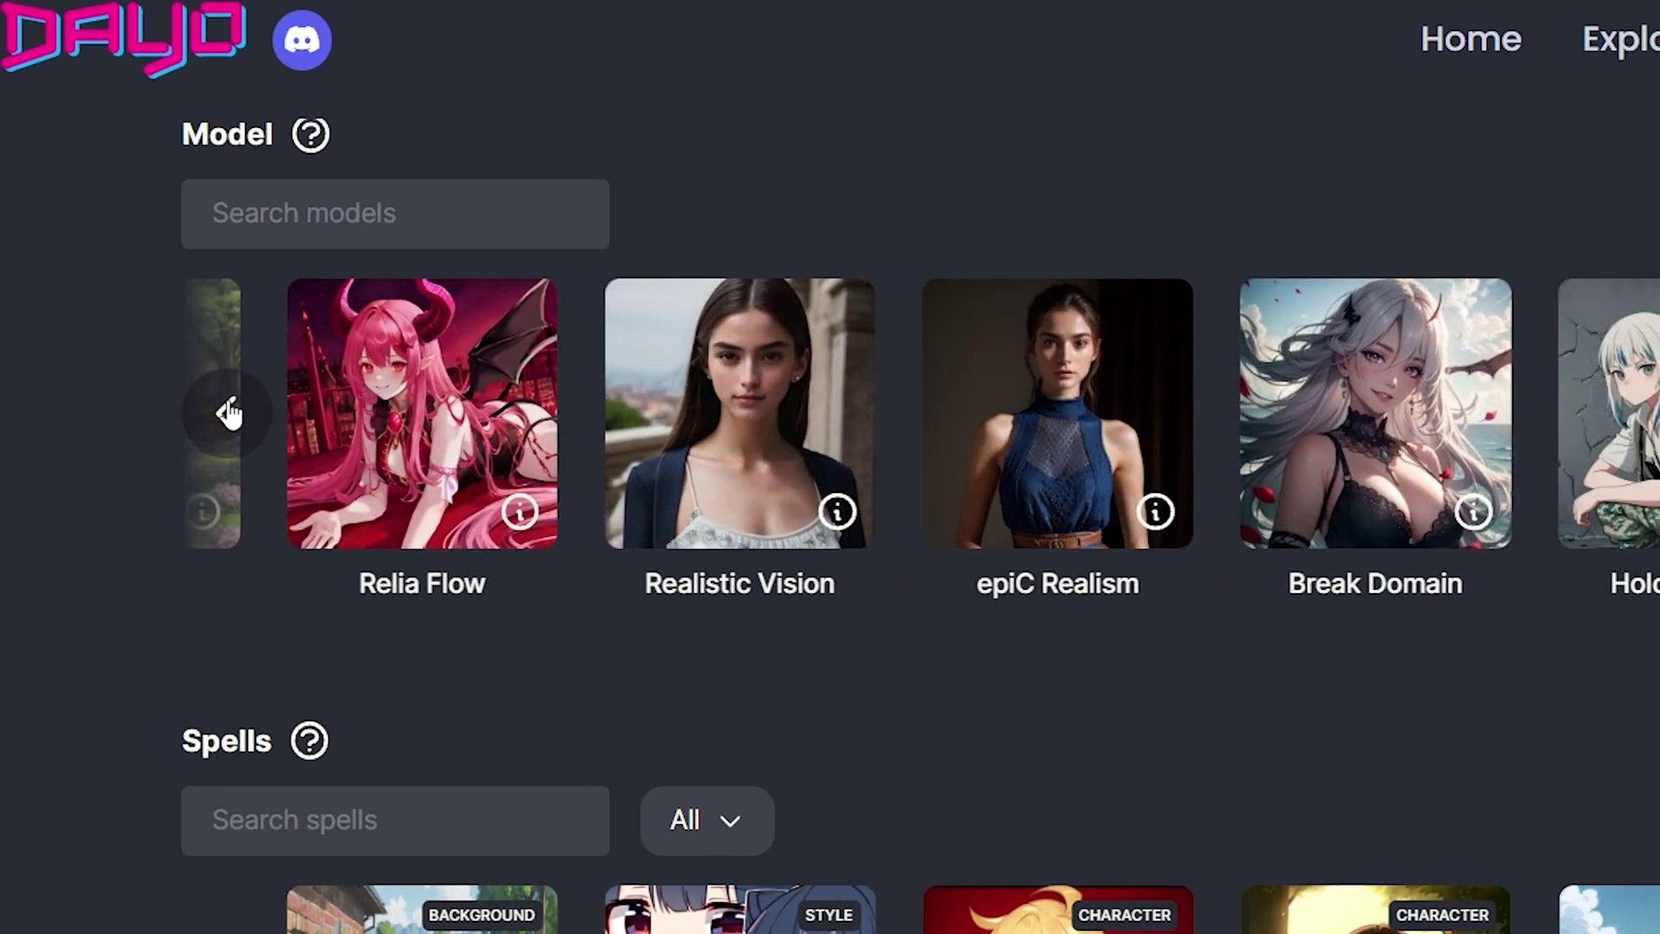
scroll(228, 415, "left", 15)
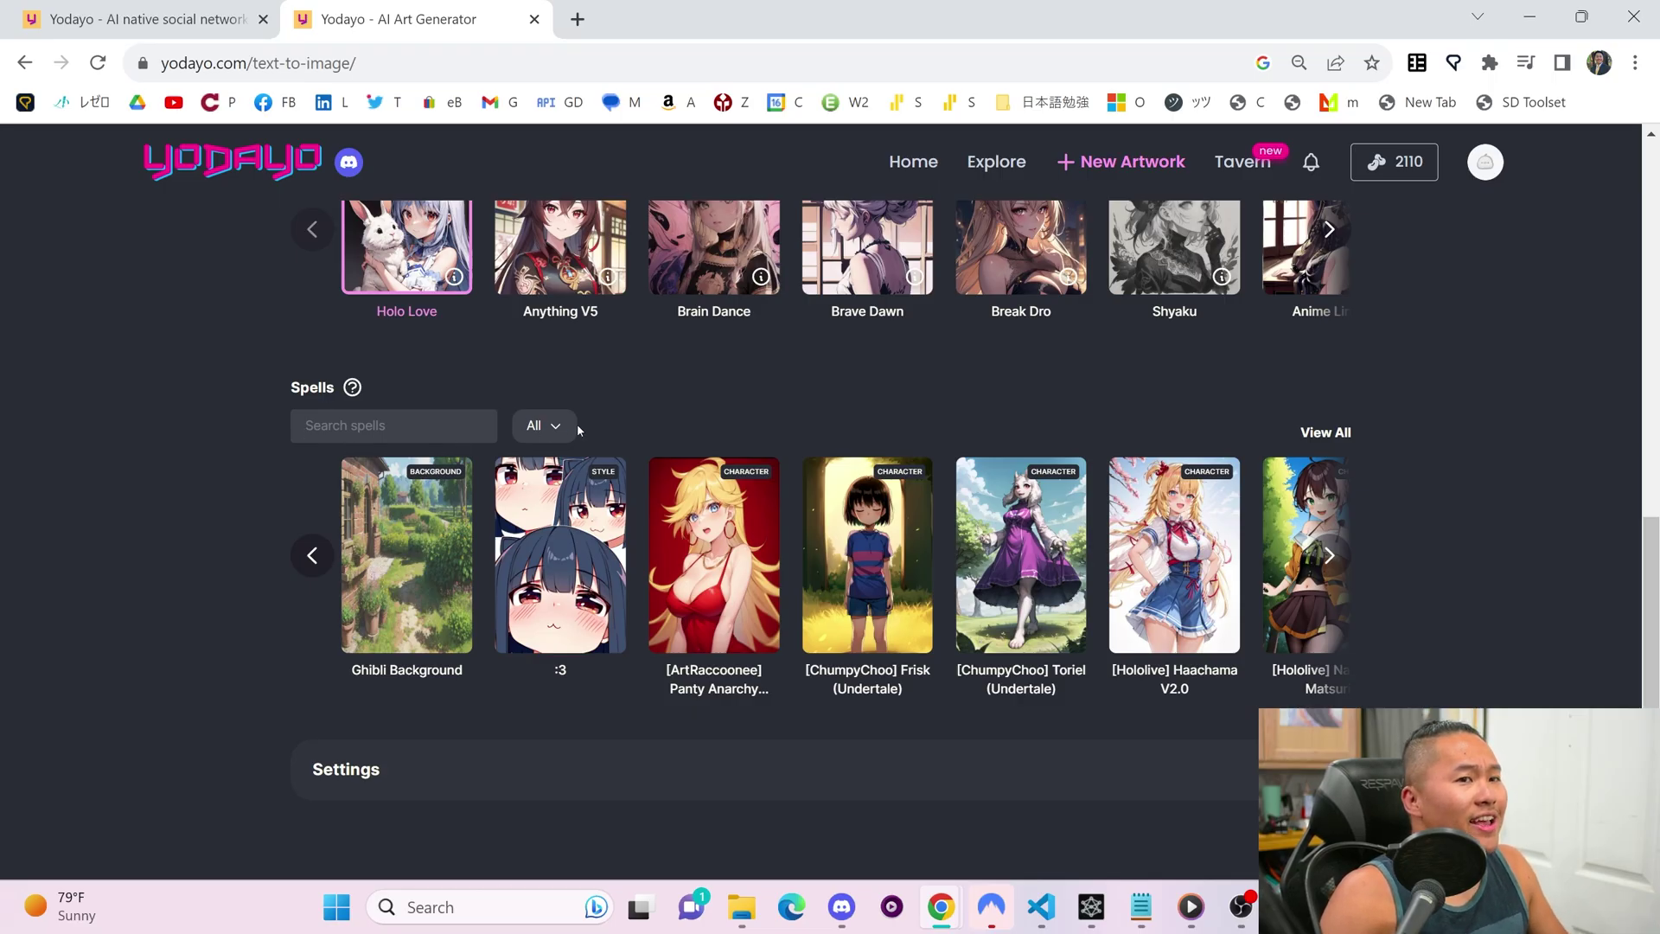
Step: Search the full Spells list for 're:zero' and open the Rem (Re:Zero) spell settings
left_click(1323, 432)
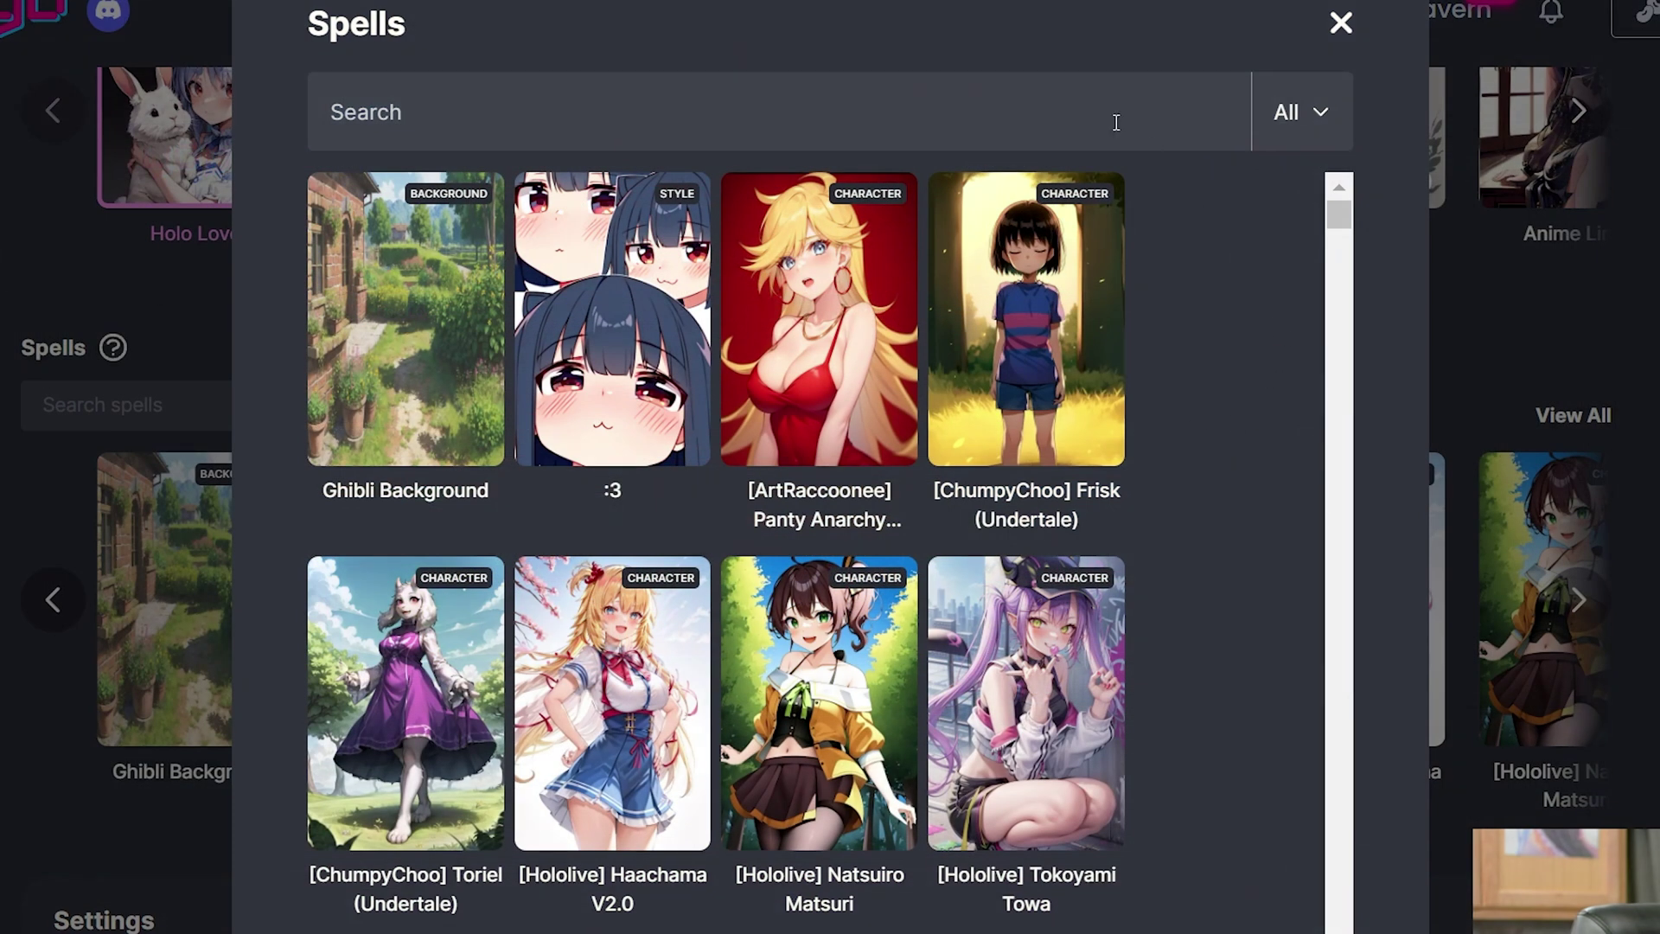
left_click(975, 119)
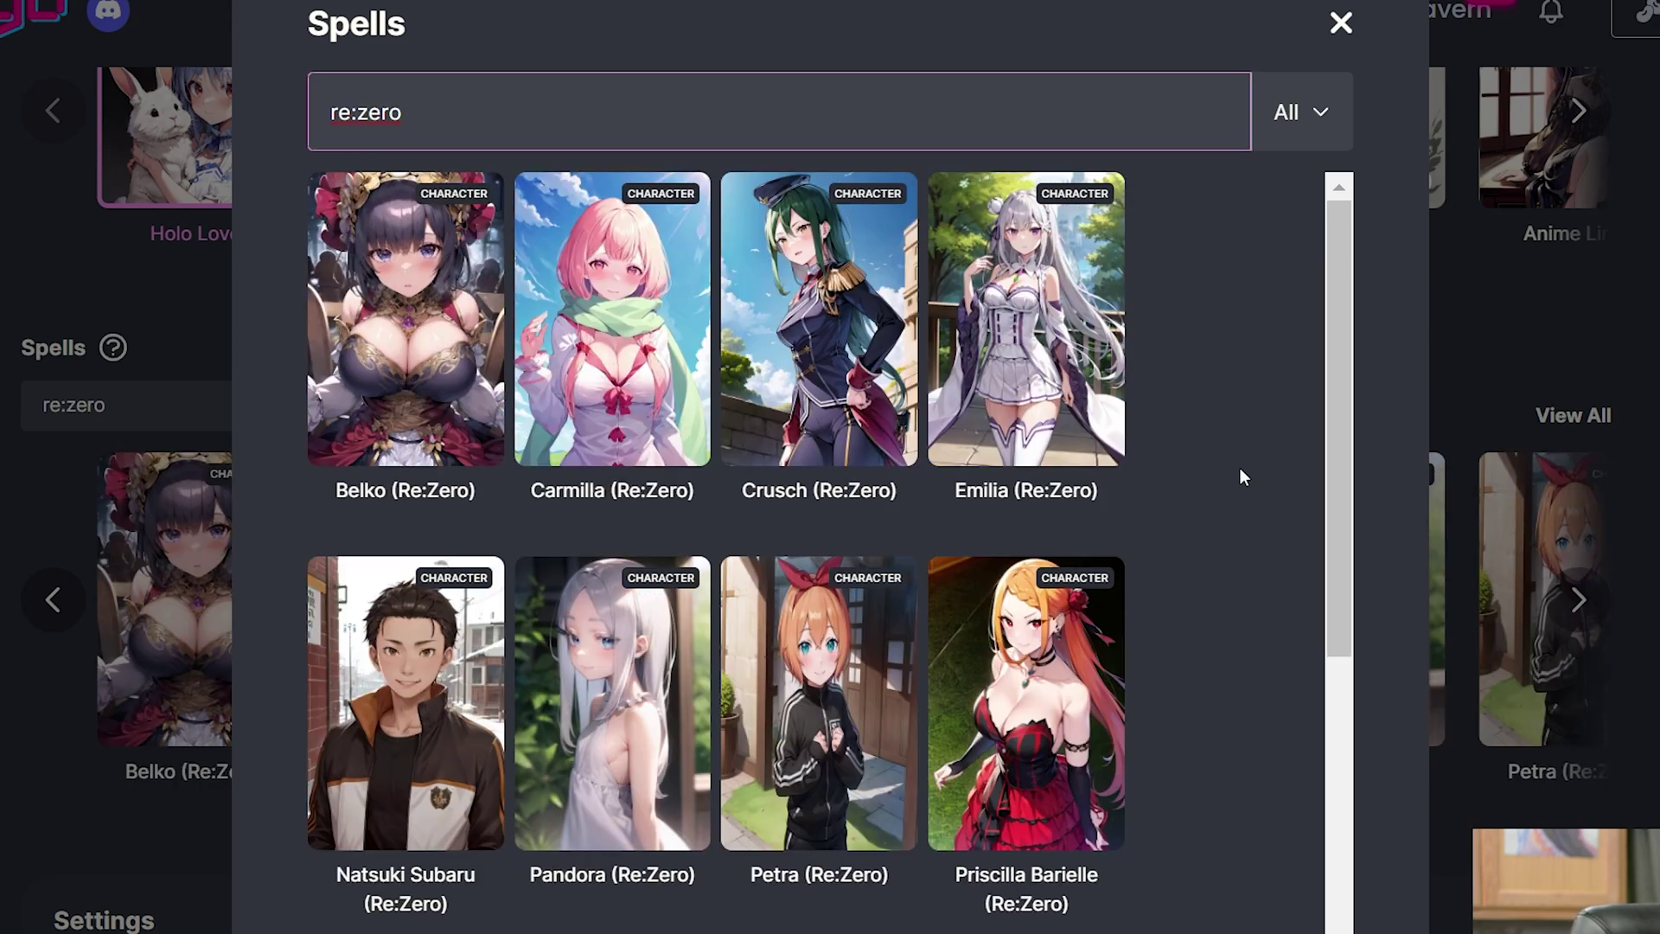
scroll(1240, 477, "down", 6)
scroll(1110, 494, "up", 2)
left_click(617, 614)
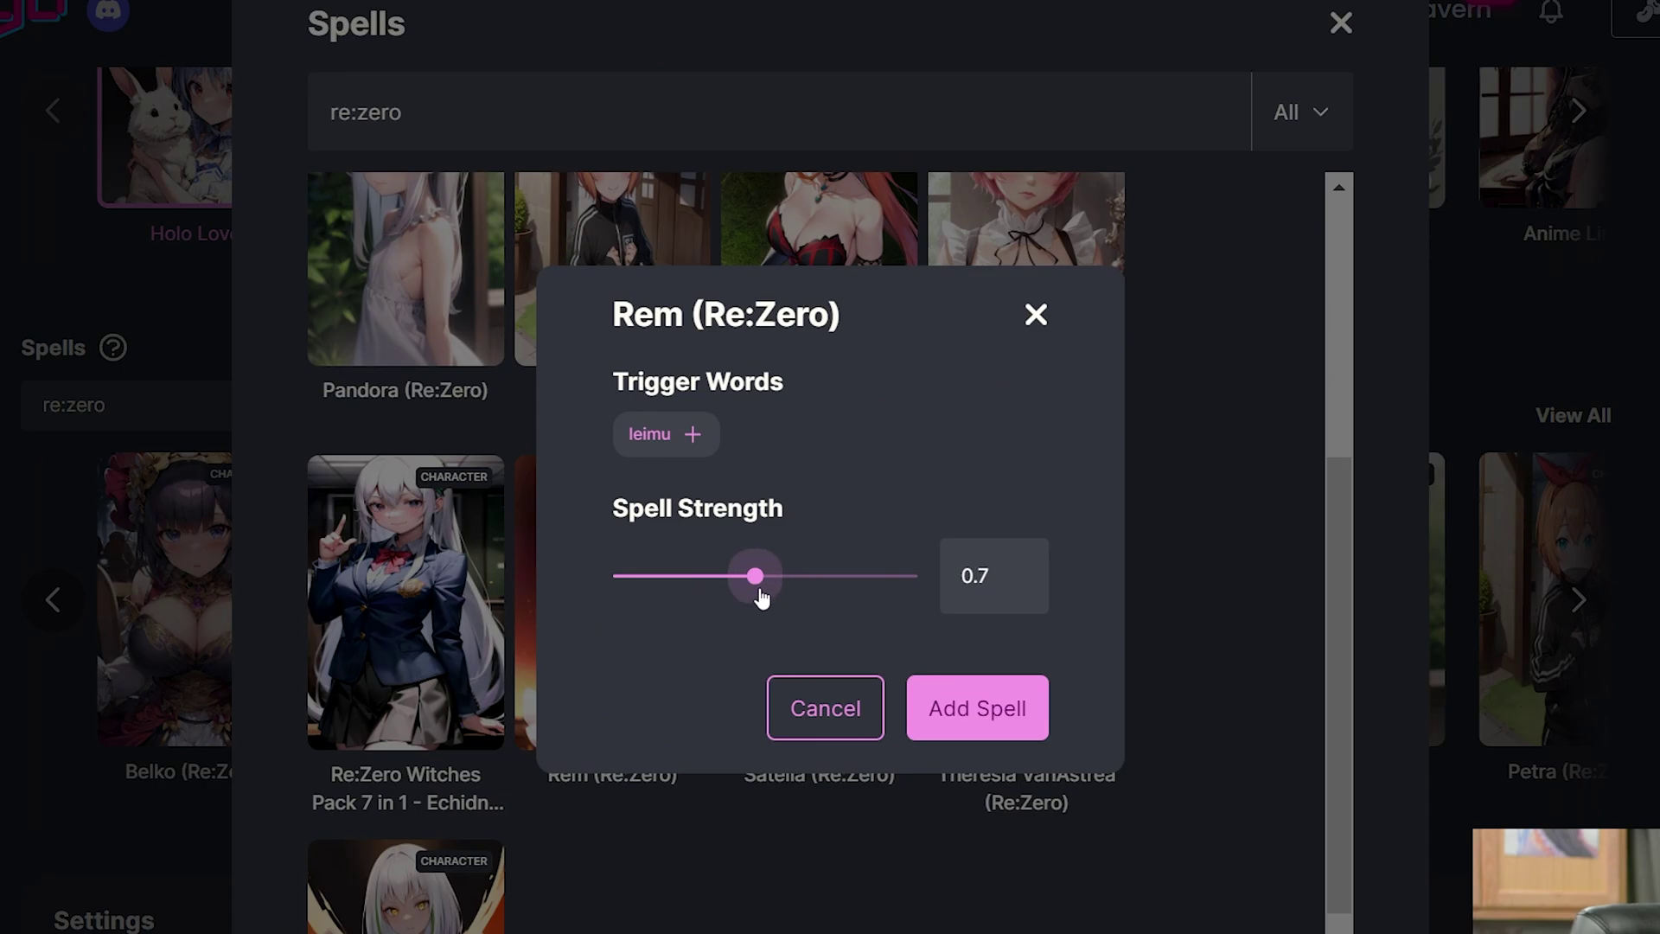
Step: Test the strength slider, return it to 0.7, include trigger word leimu, and add the Rem spell
mouse_move(777, 592)
left_mouse_down()
mouse_move(841, 585)
mouse_move(769, 587)
left_mouse_up()
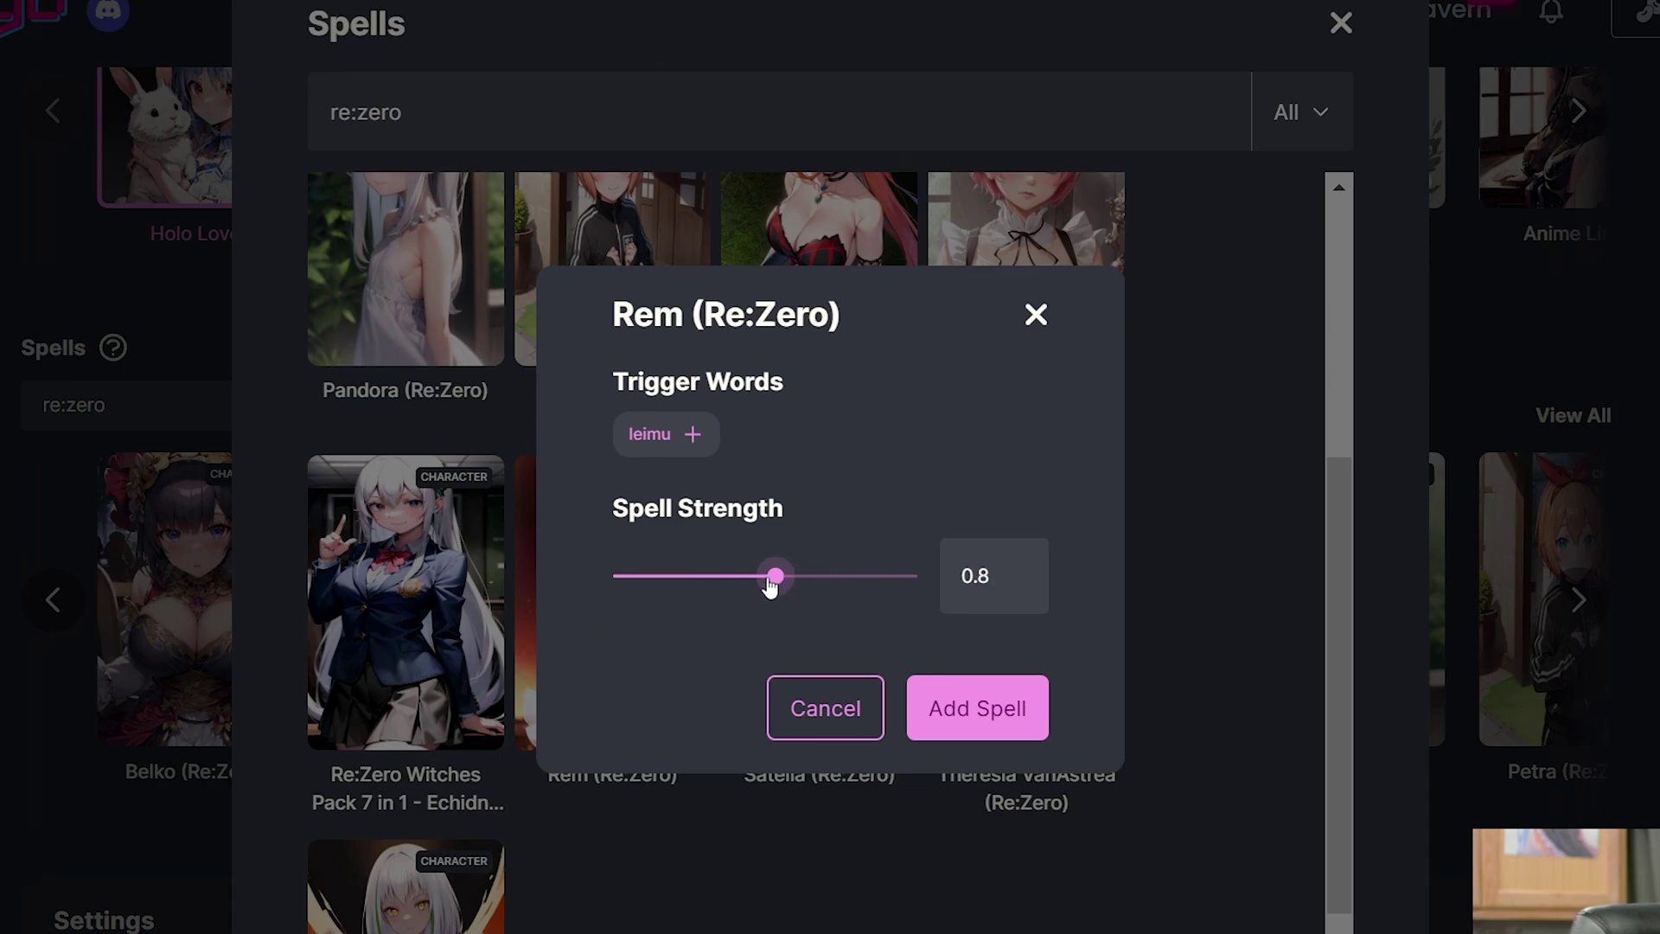
left_click_drag(792, 582, 758, 581)
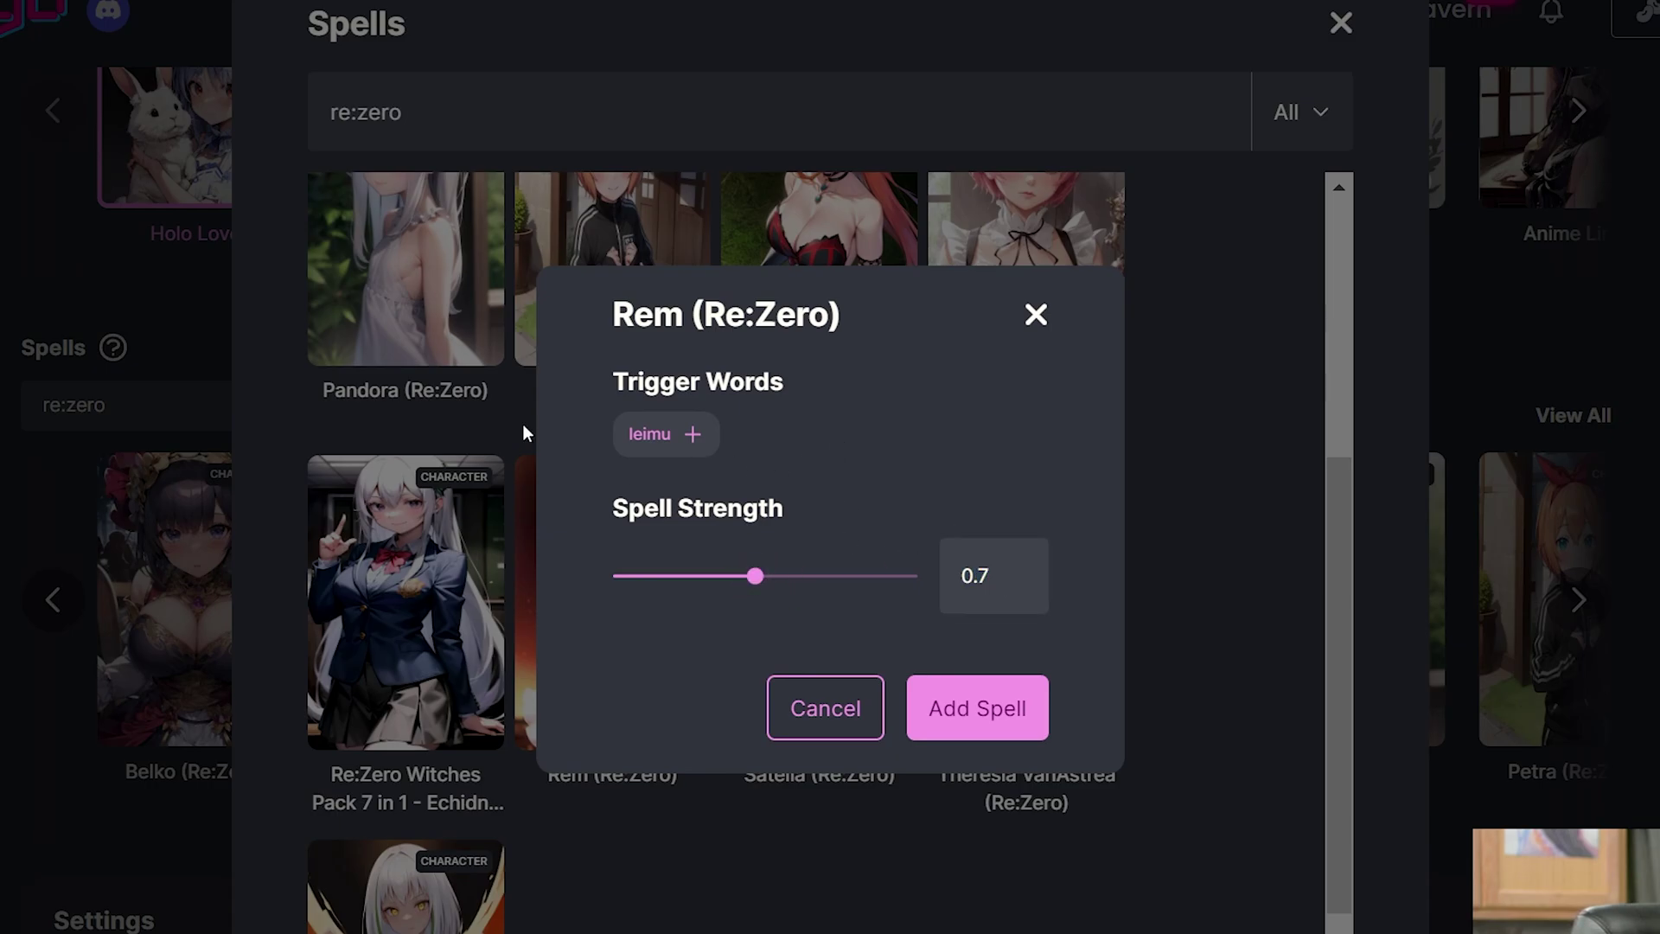
left_click(677, 429)
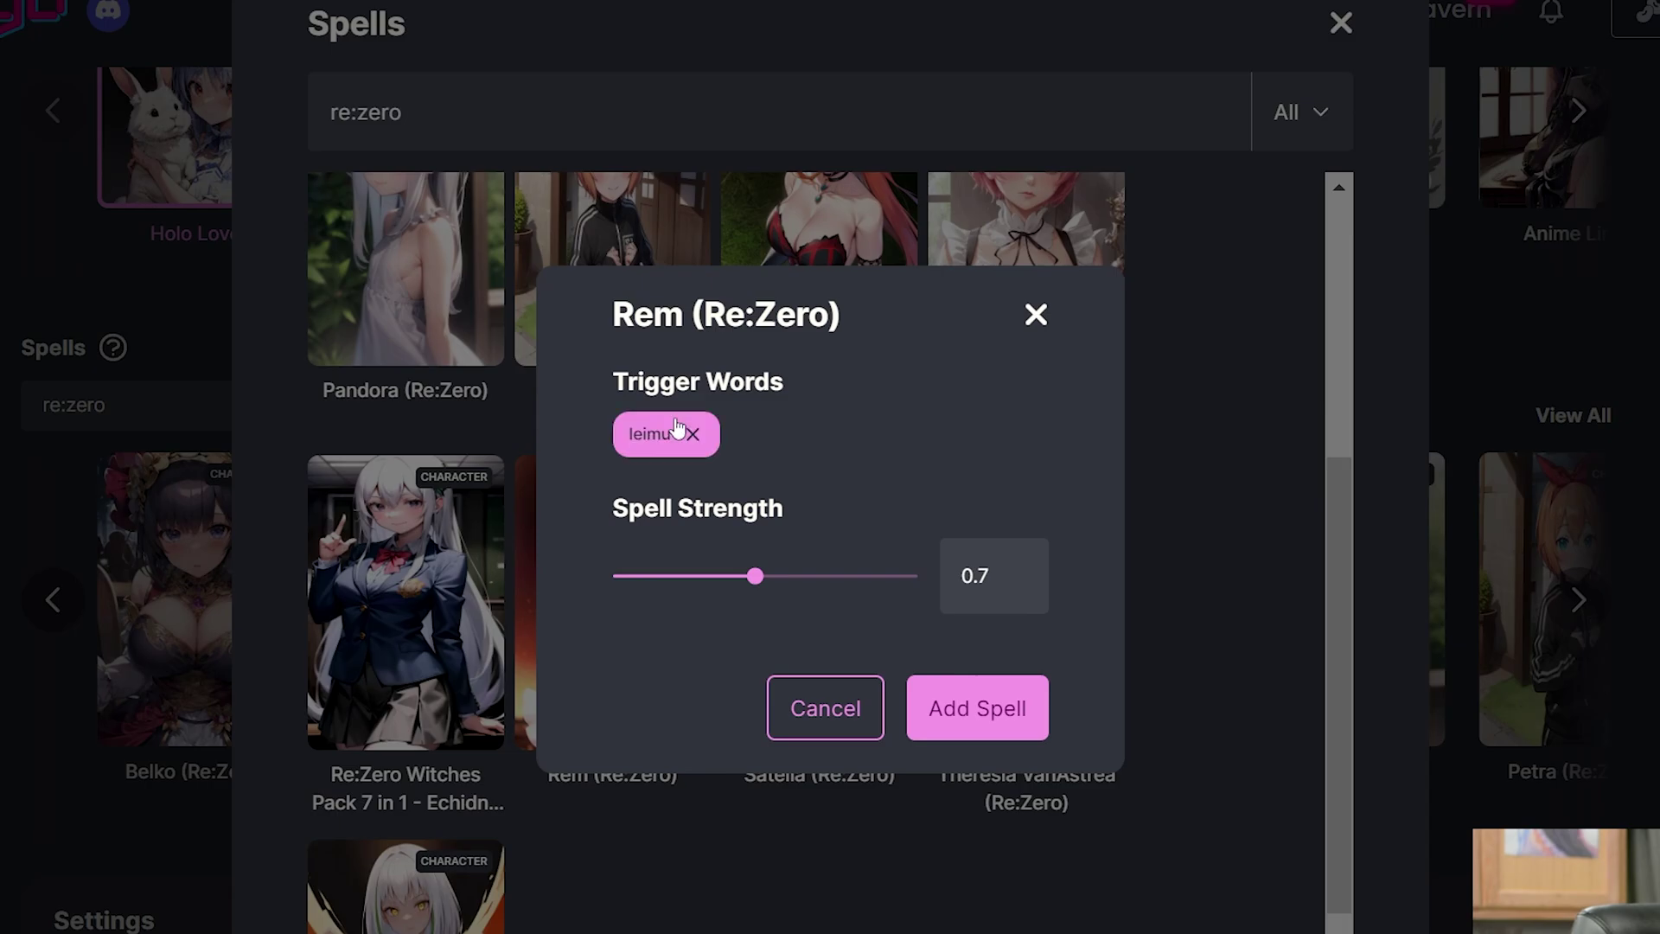
left_click(978, 709)
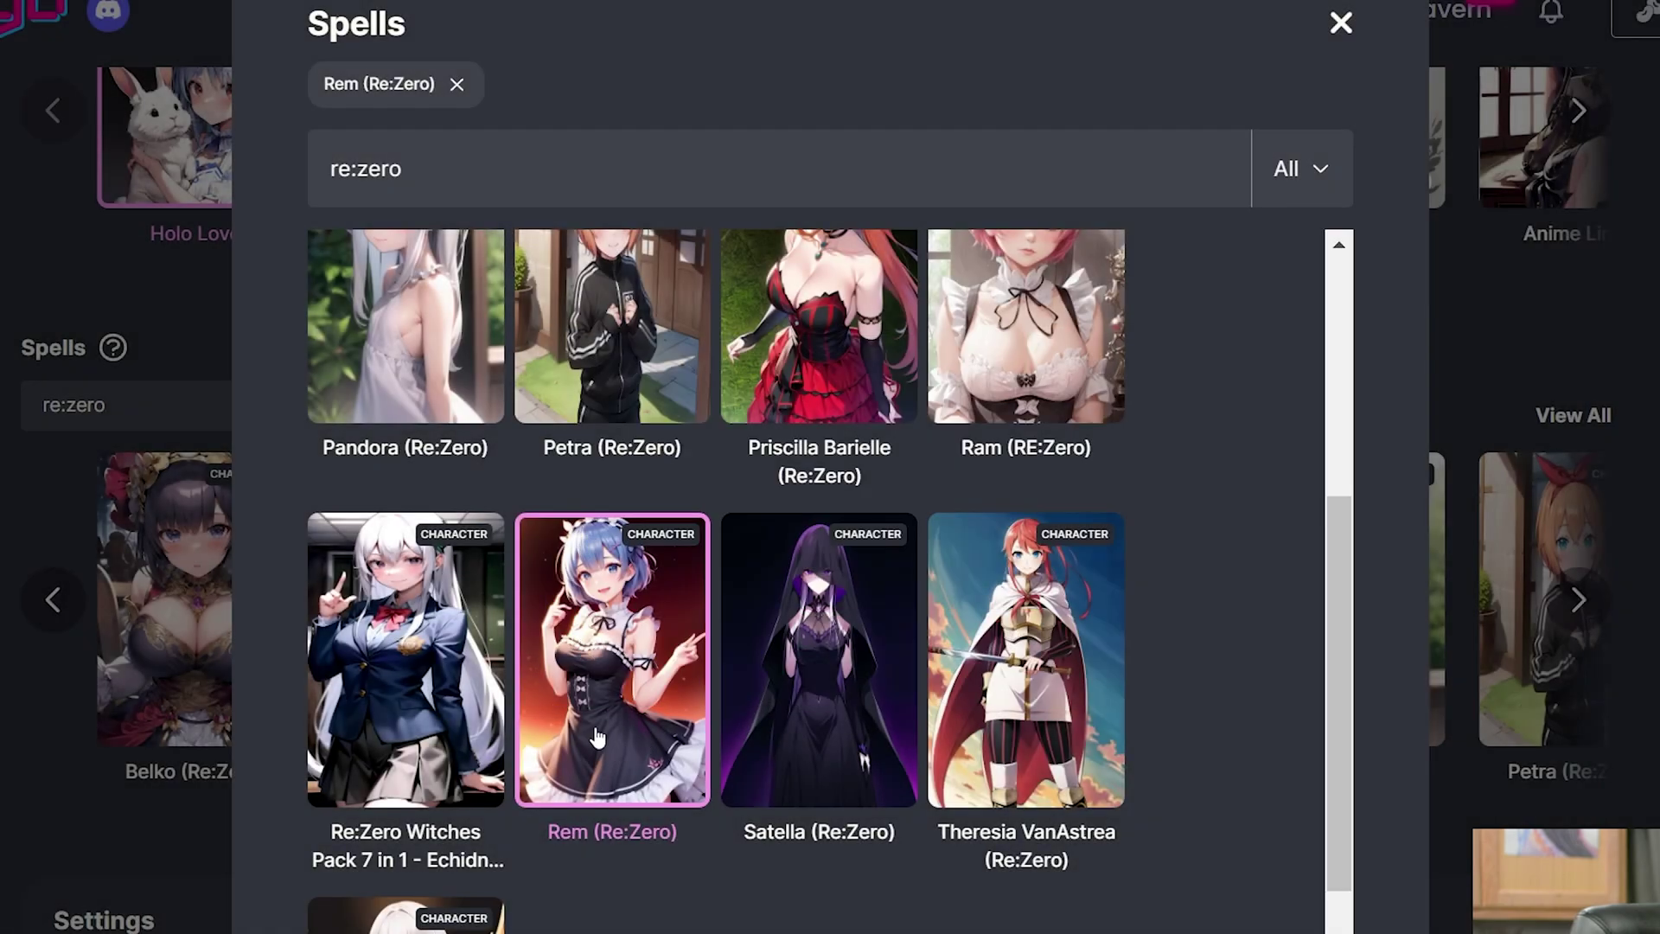
Step: Close the spell browser and highlight the new leimu <lora:leimu-10:0.7> text in the prompt
left_click(1337, 26)
scroll(1018, 305, "up", 10)
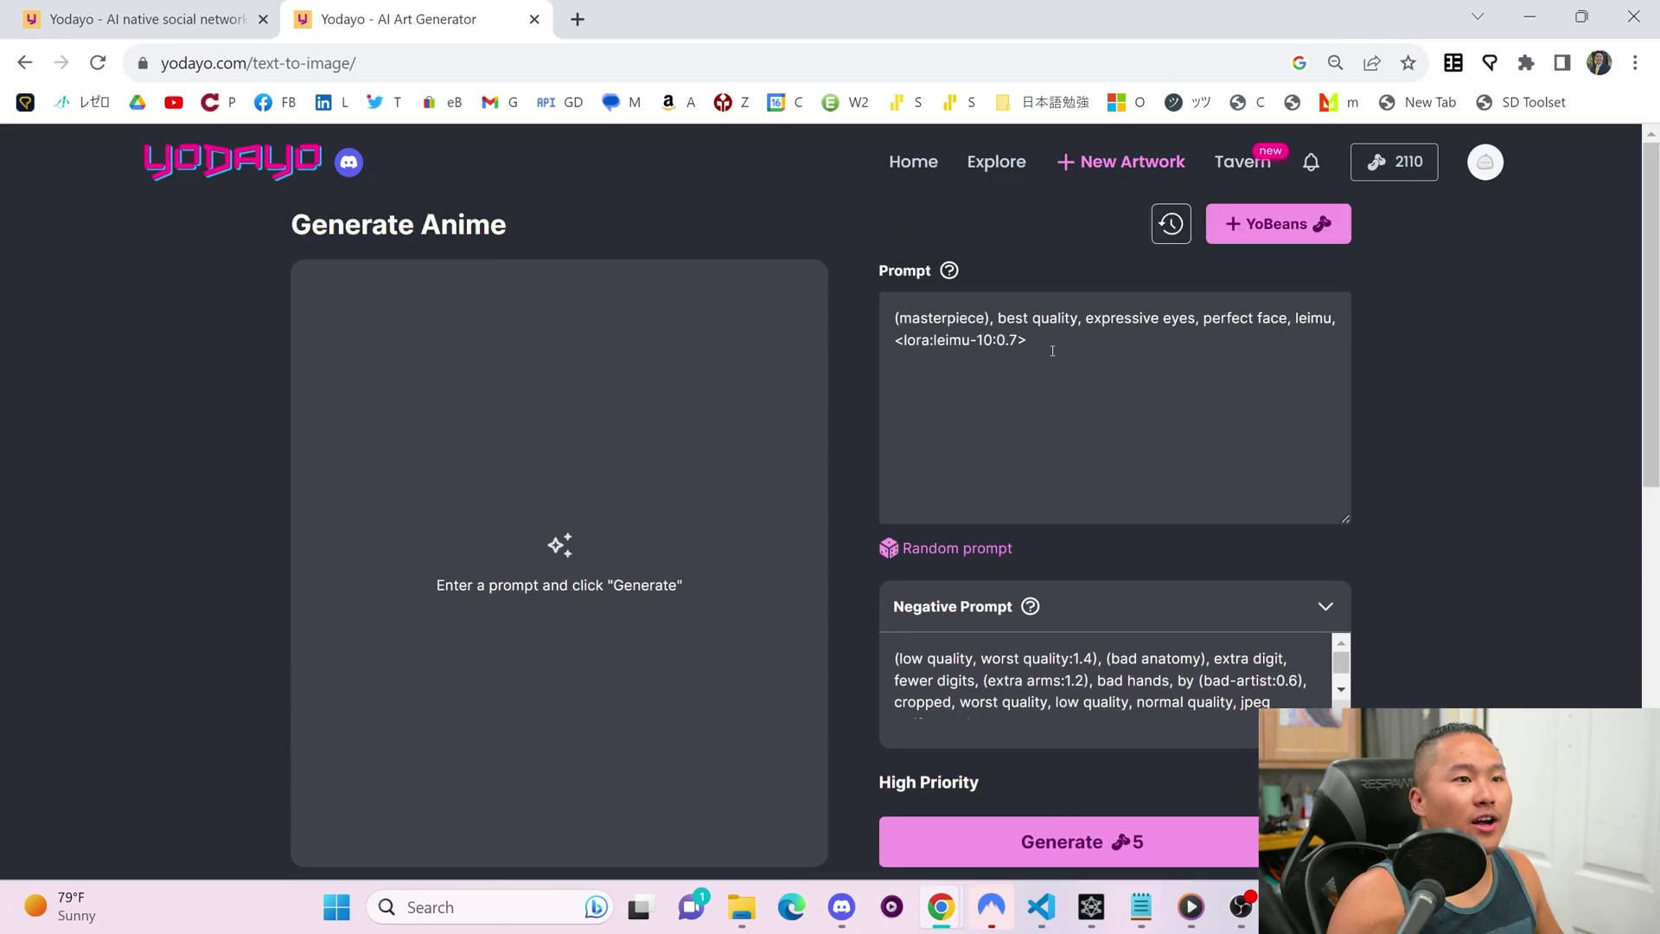
left_click_drag(1052, 350, 1147, 319)
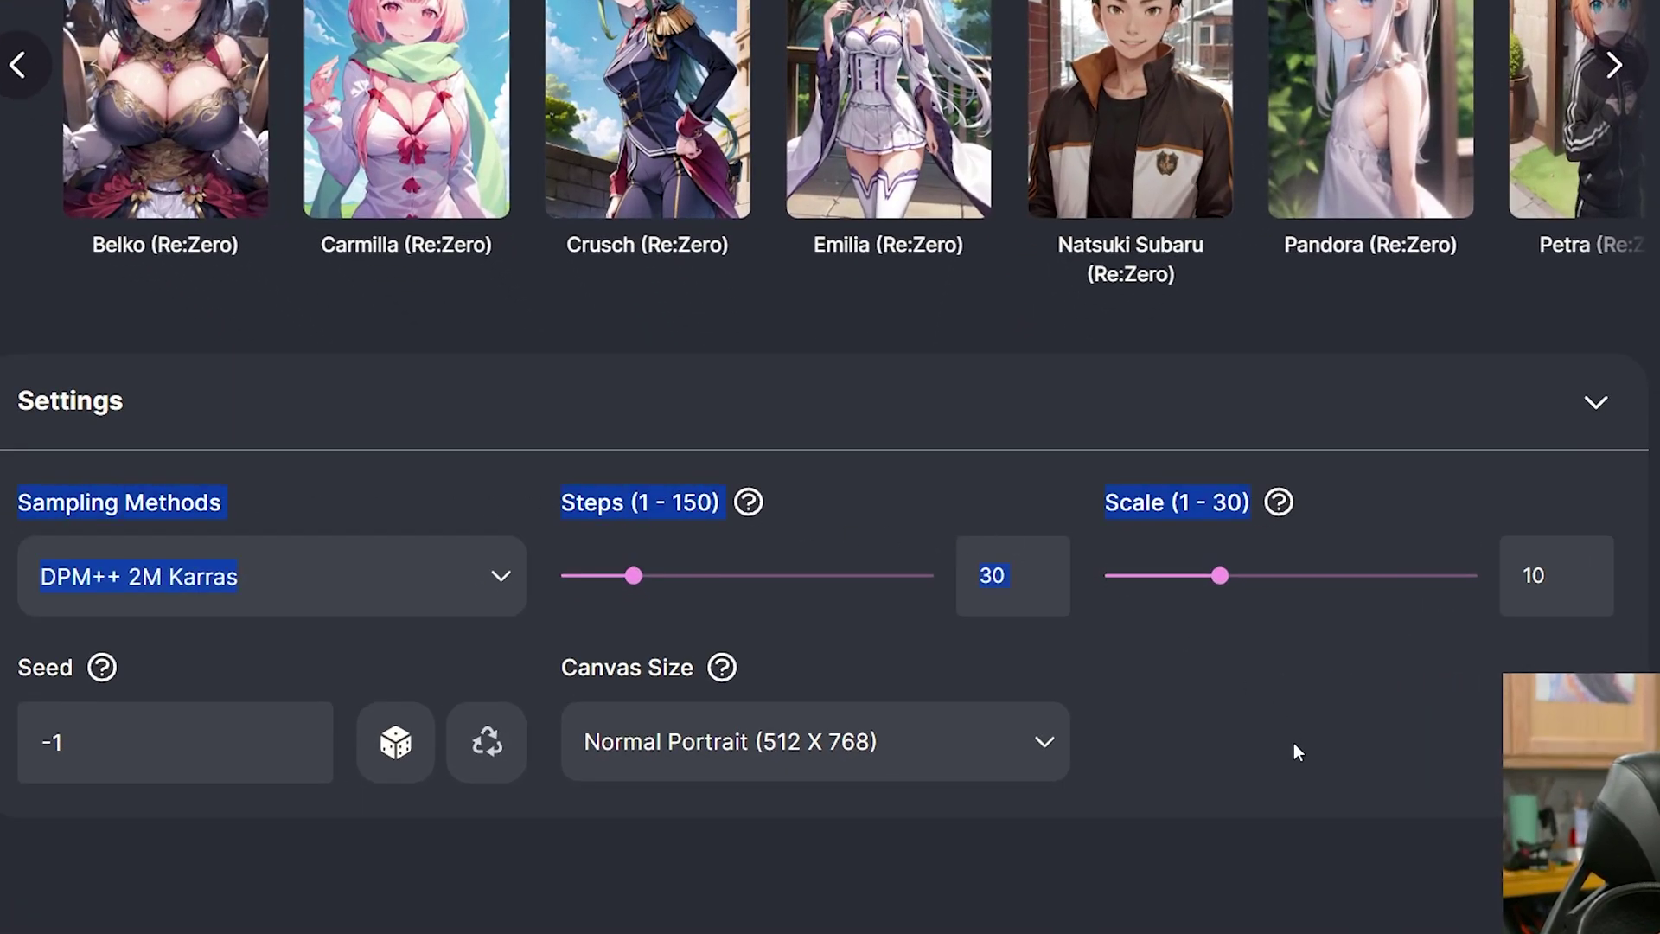
Step: Review the sampling method and canvas size lists, keeping DPM++ 2M Karras and Normal Portrait (512 X 768)
left_click(264, 587)
left_click(796, 542)
left_click(766, 743)
left_click(183, 456)
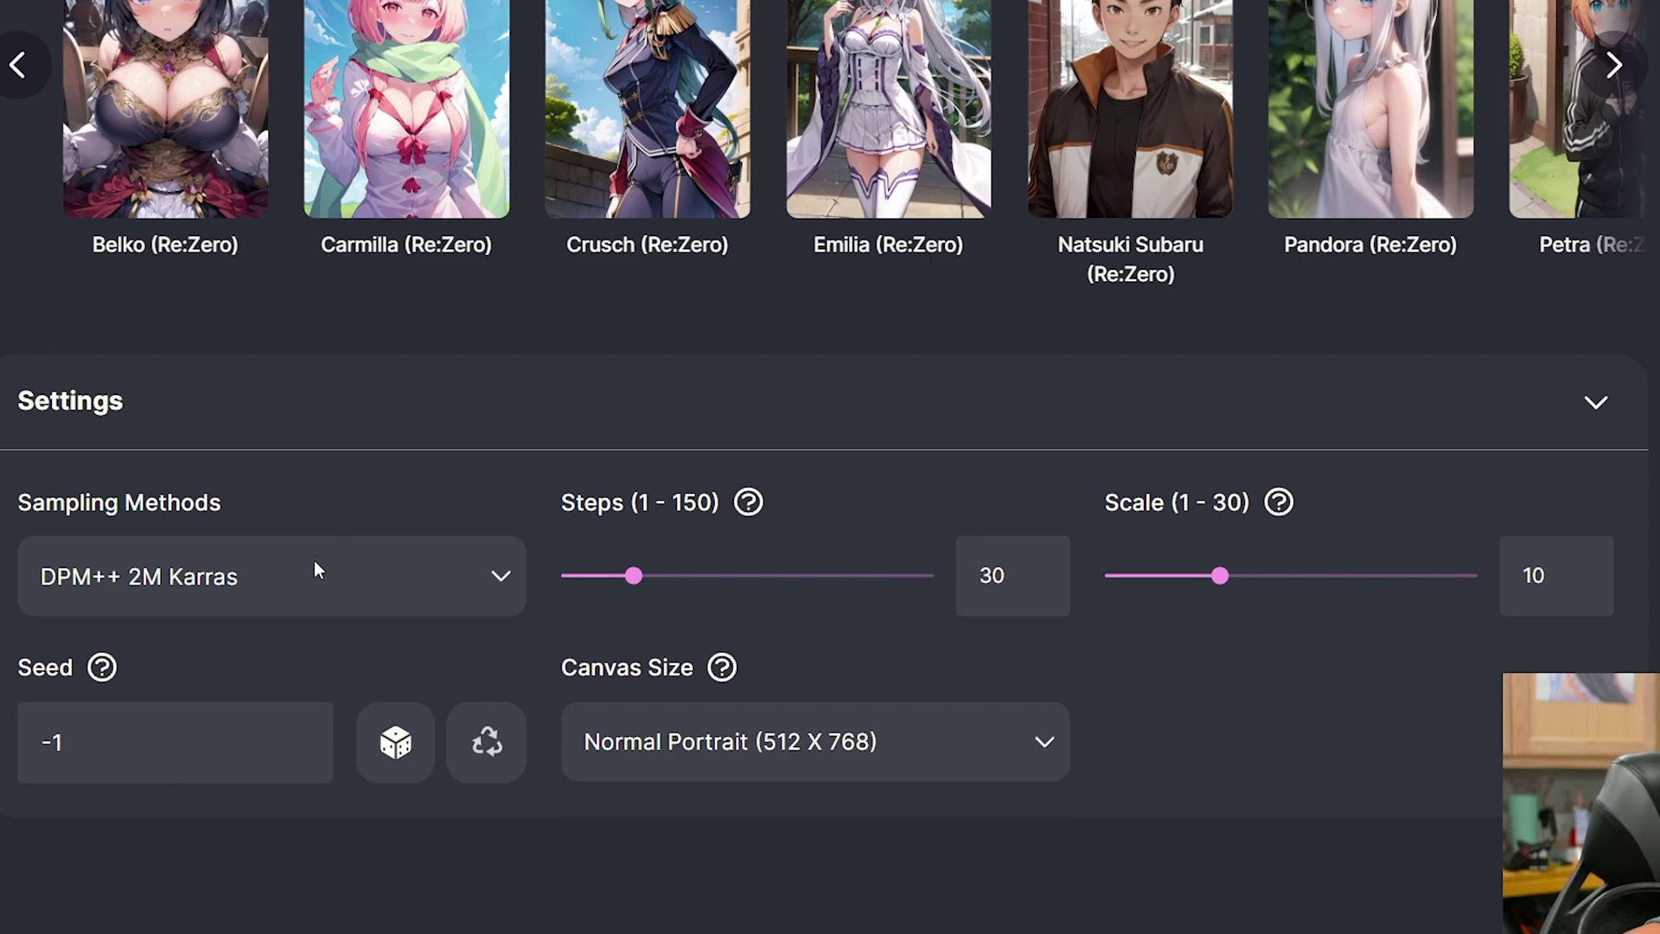
left_click(958, 754)
scroll(1224, 659, "down", 3)
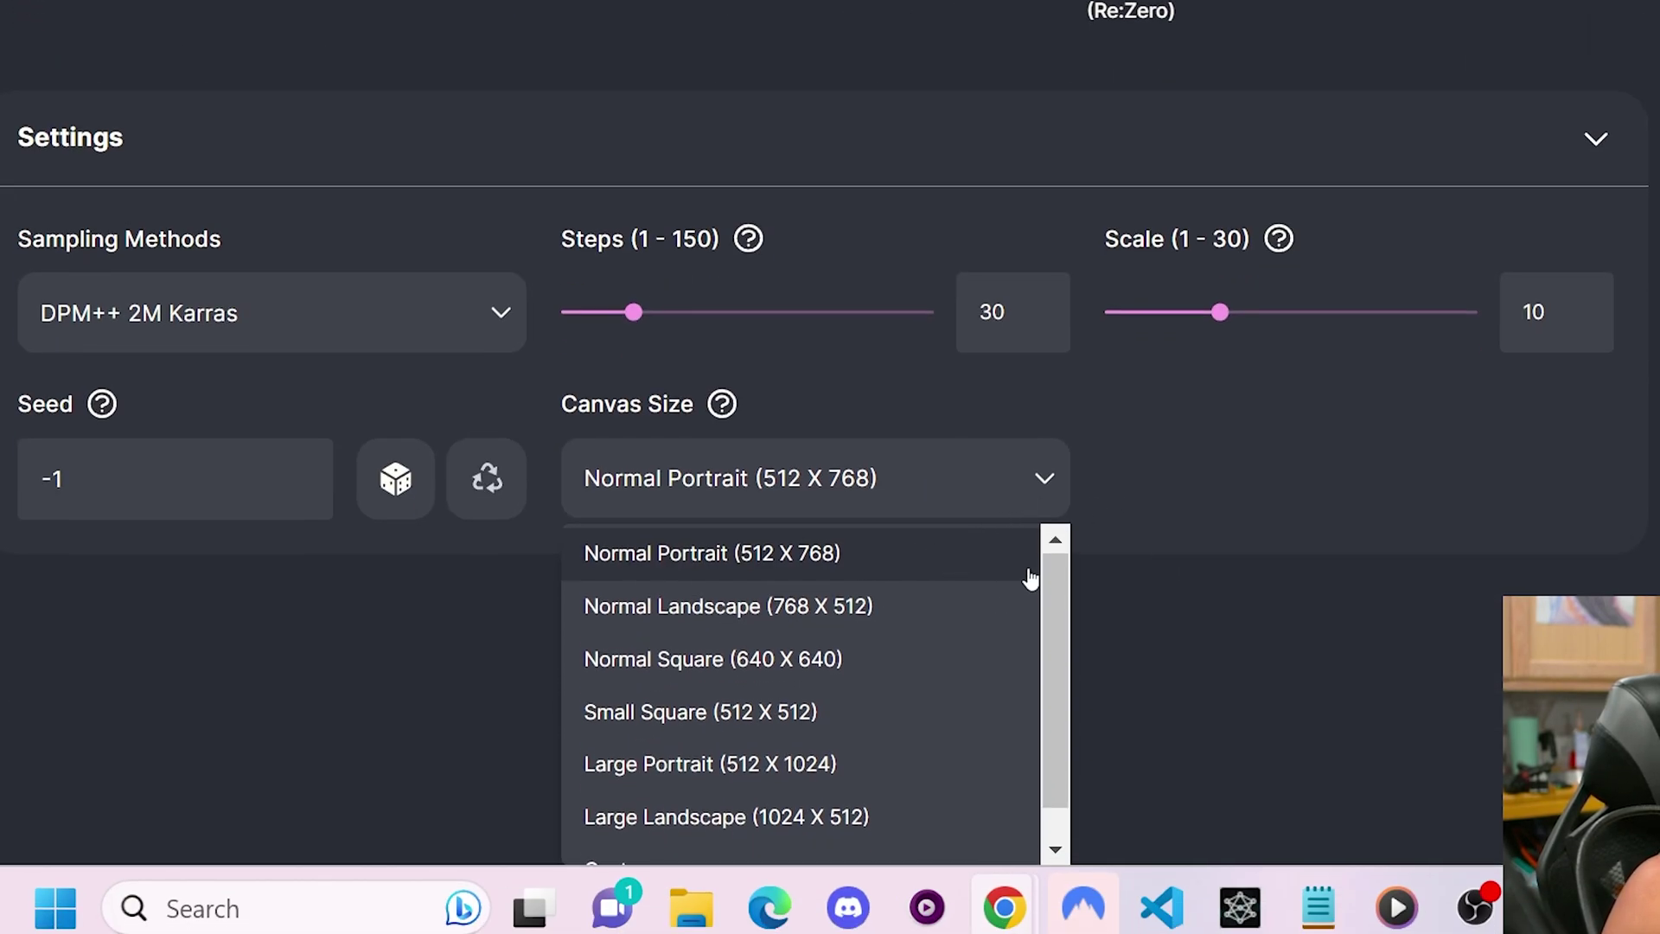
scroll(930, 608, "down", 1)
scroll(907, 579, "up", 1)
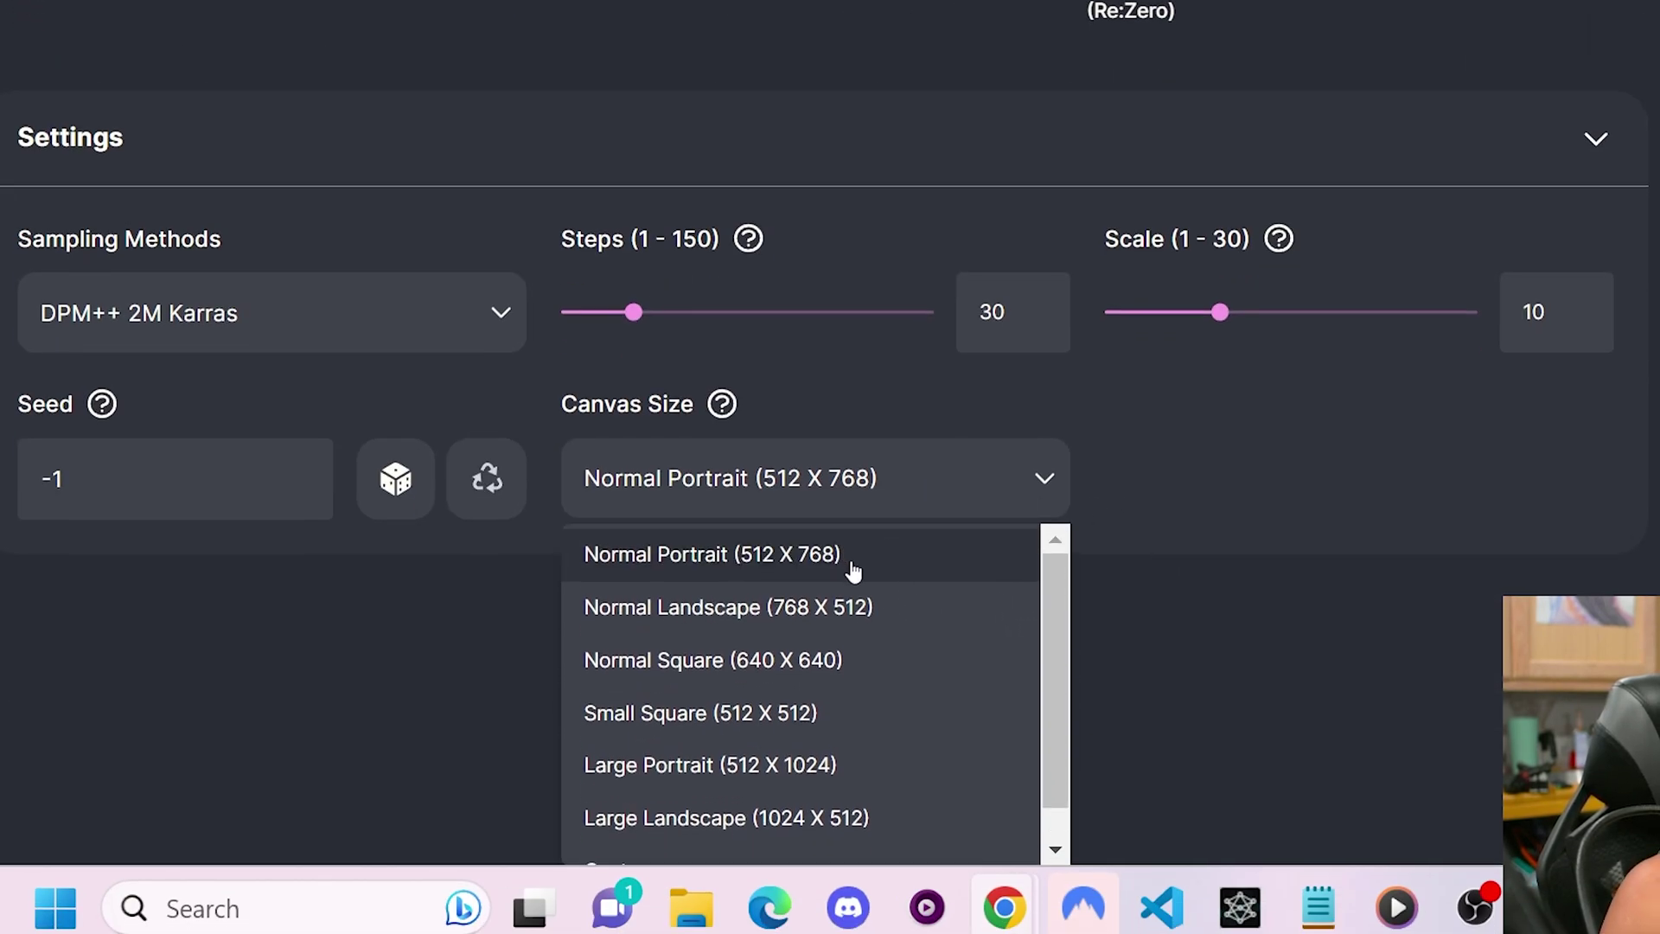
scroll(1046, 595, "down", 1)
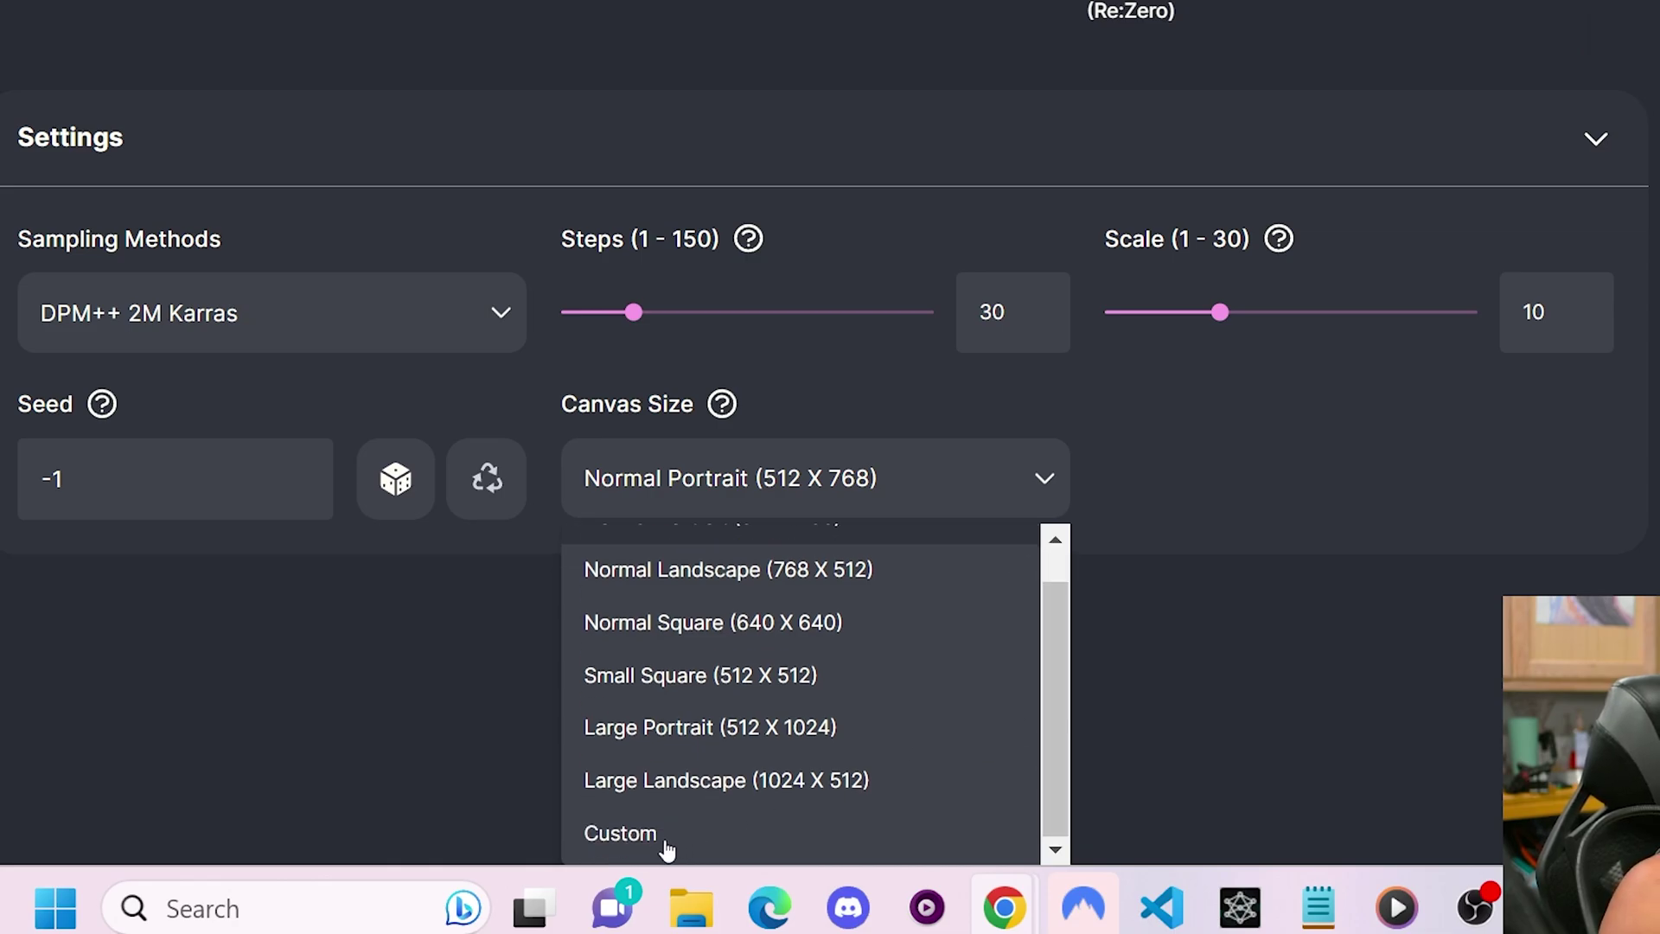
scroll(1059, 757, "up", 1)
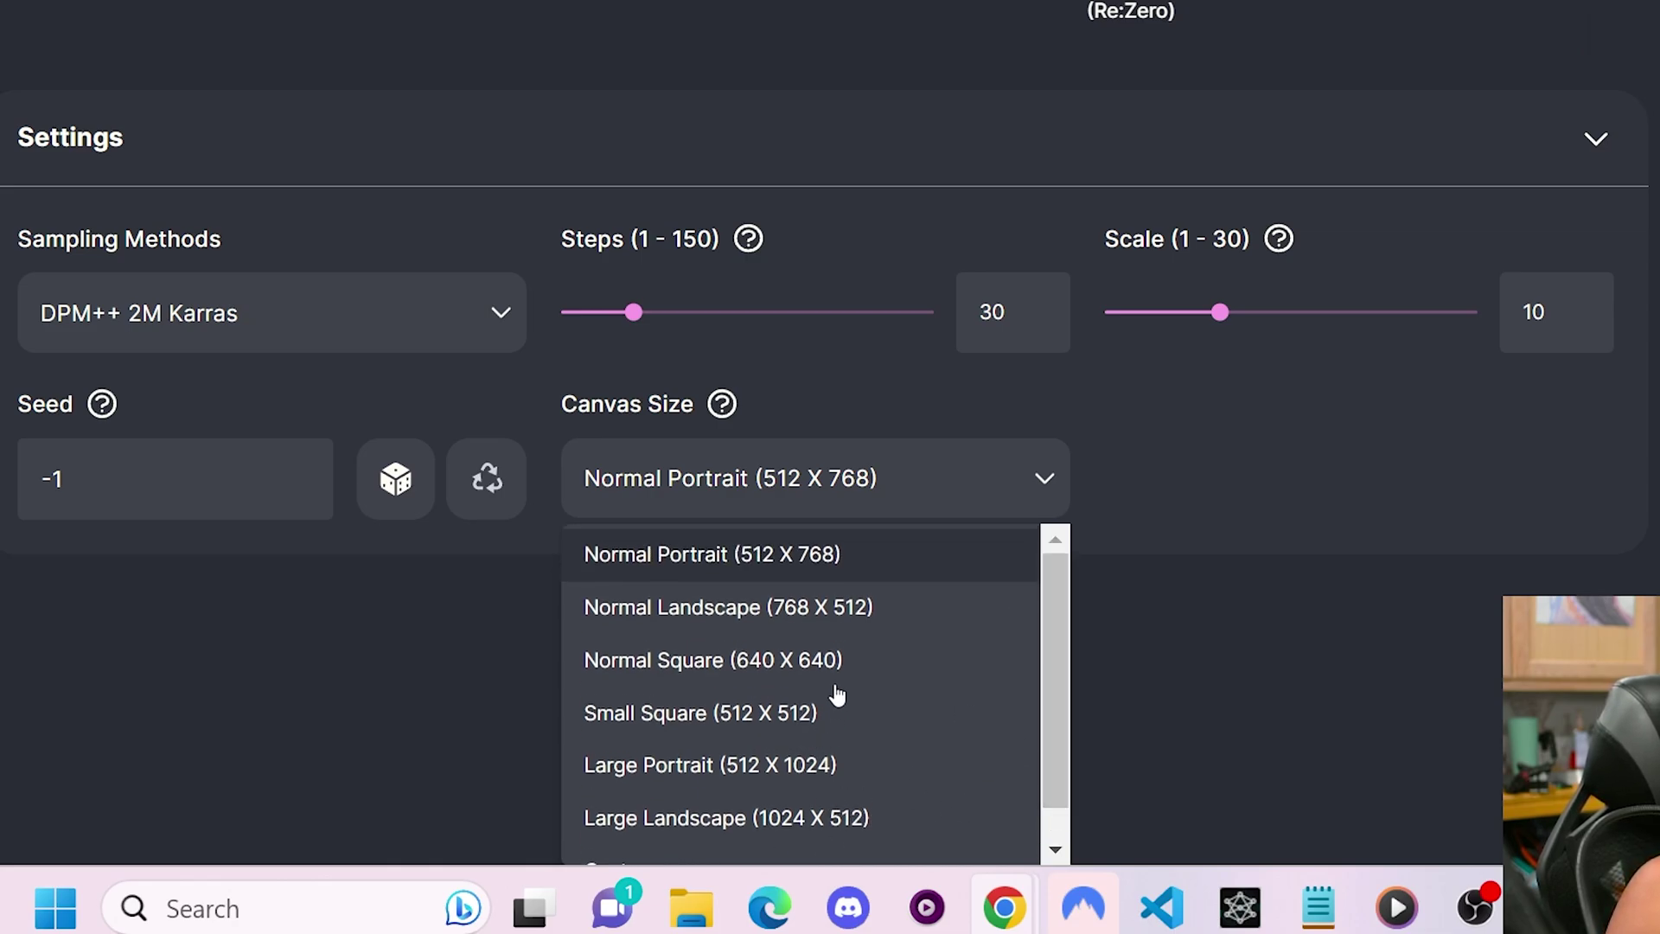
scroll(1247, 592, "up", 2)
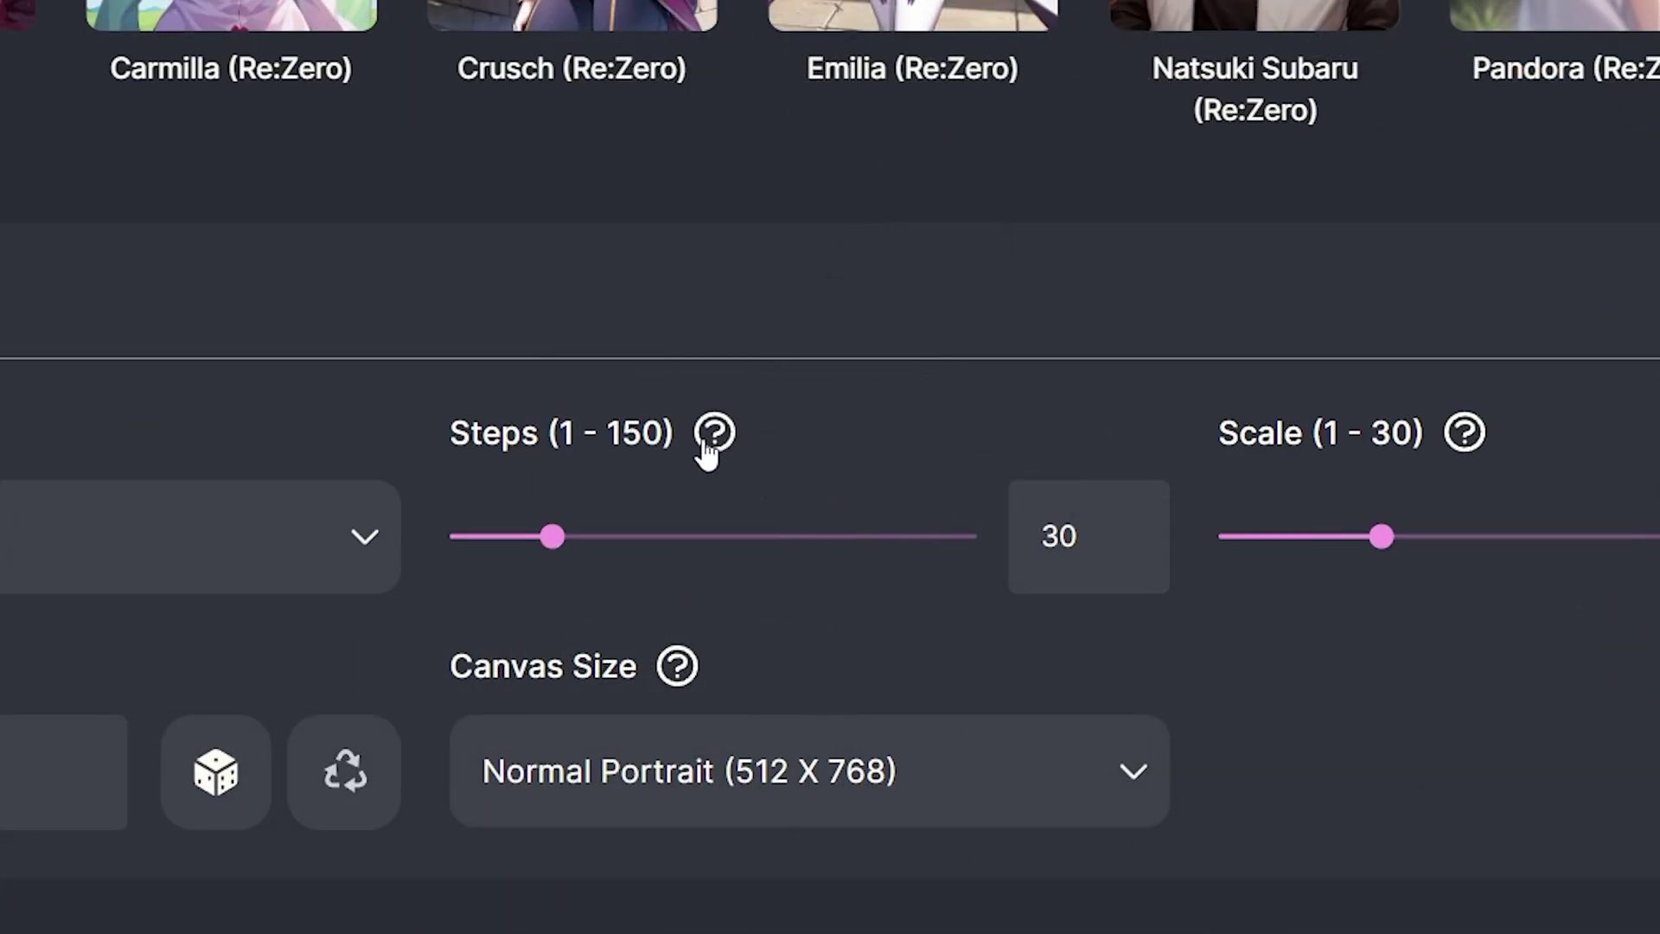
left_click(709, 452)
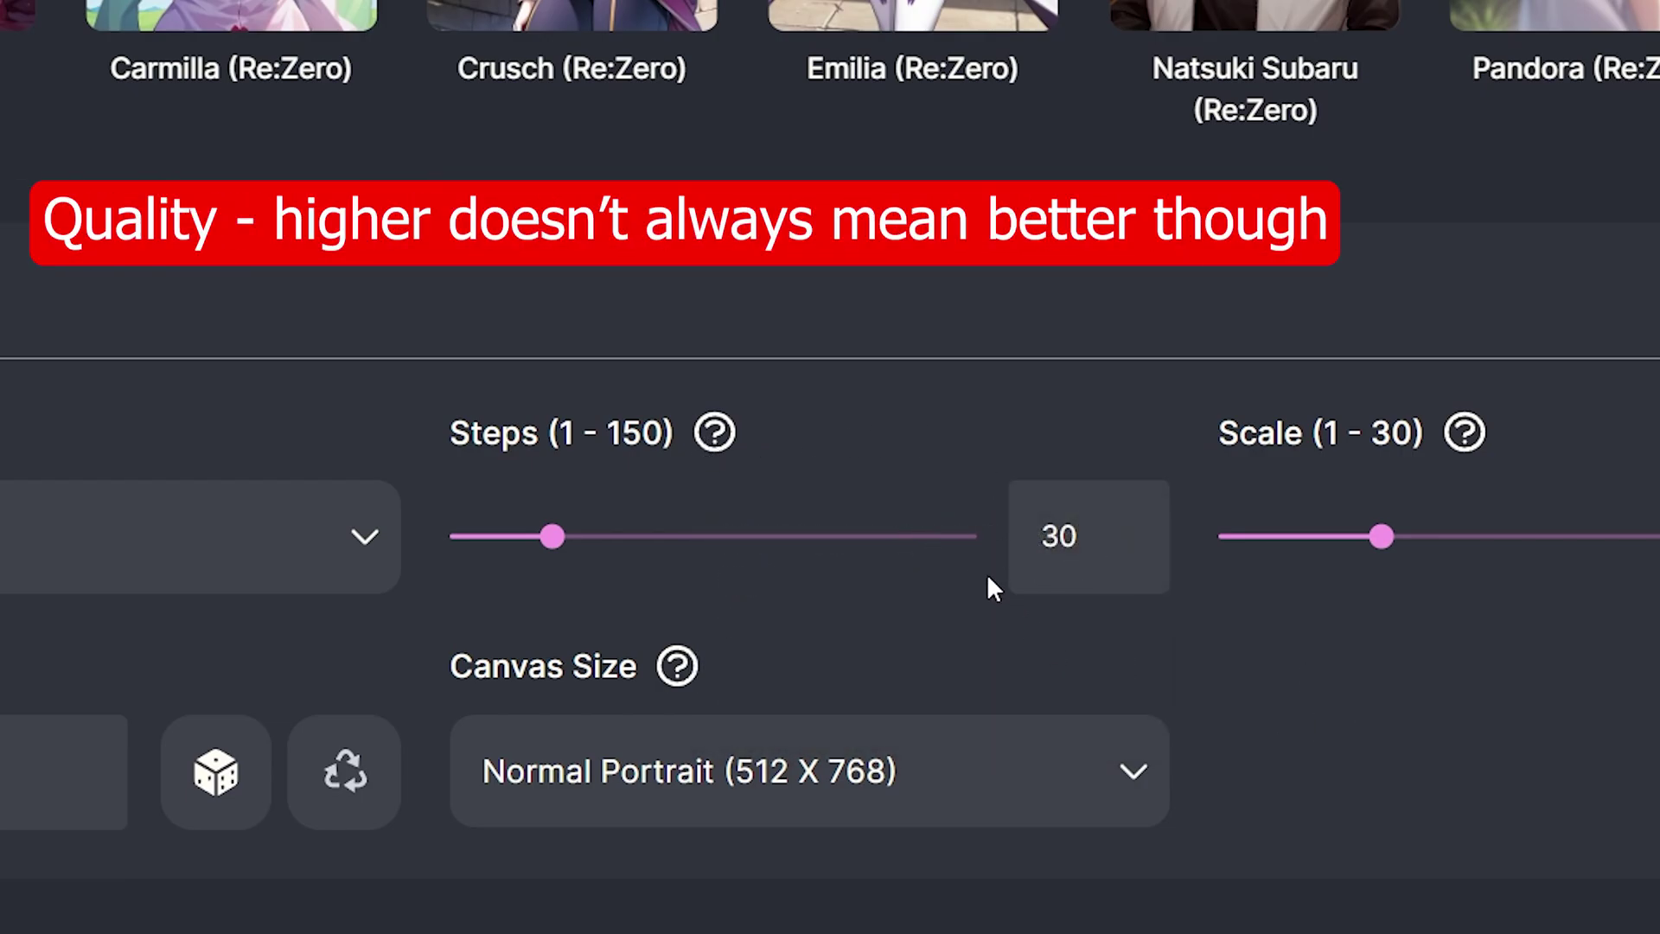
left_click(1044, 535)
left_click(1046, 545)
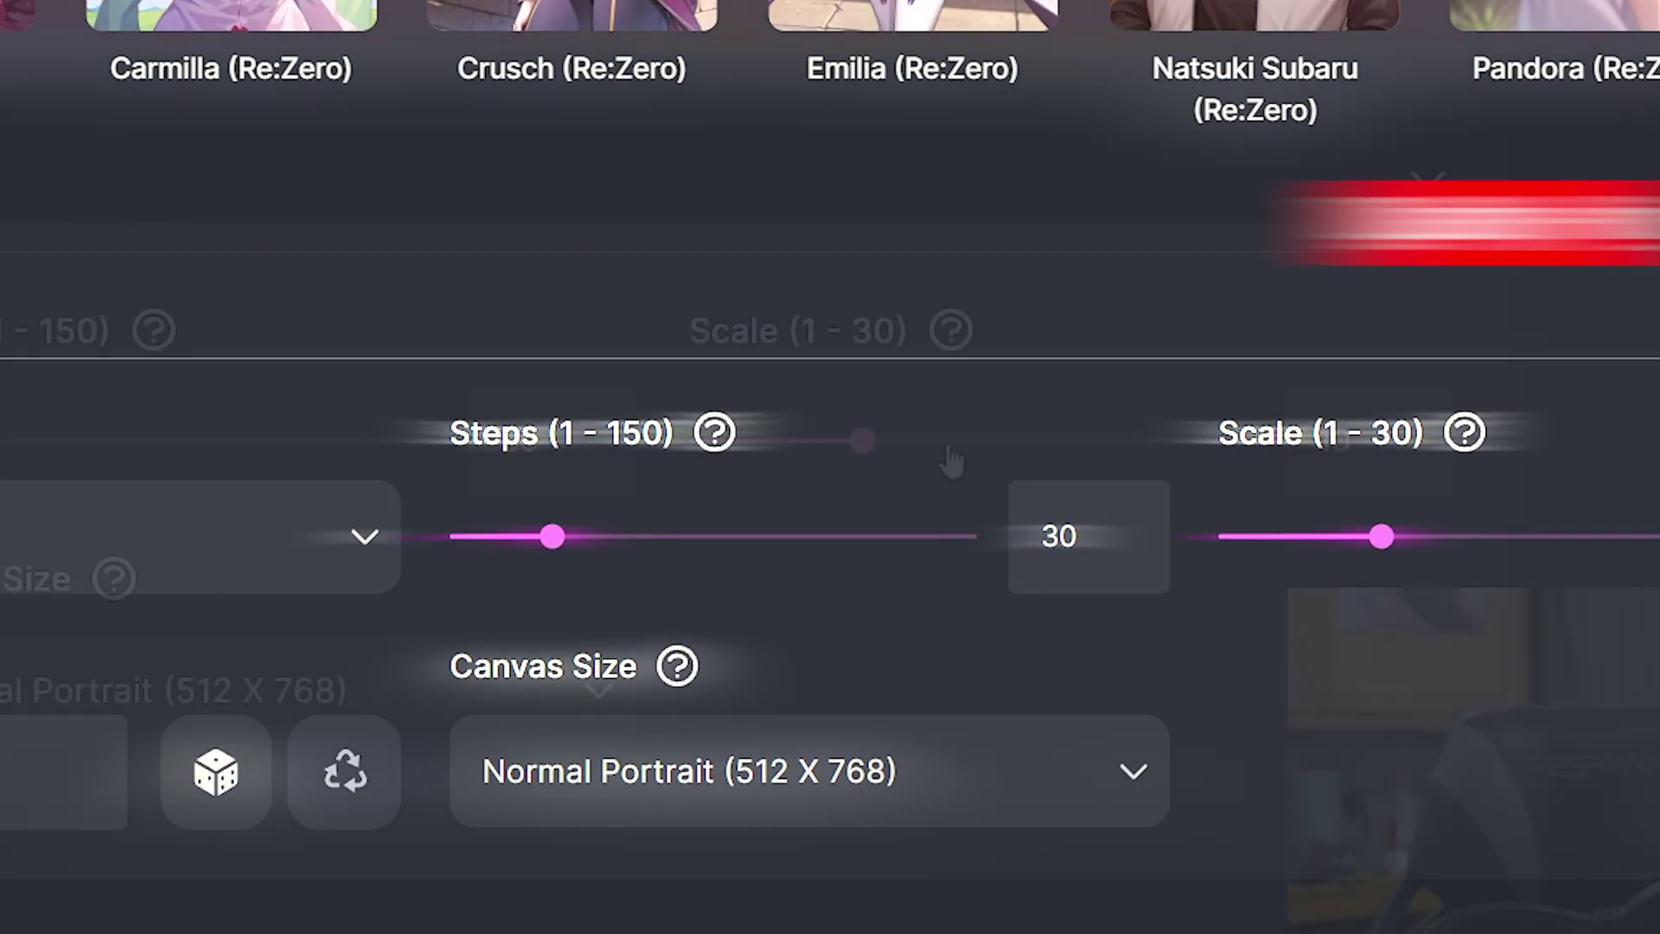
mouse_move(1463, 439)
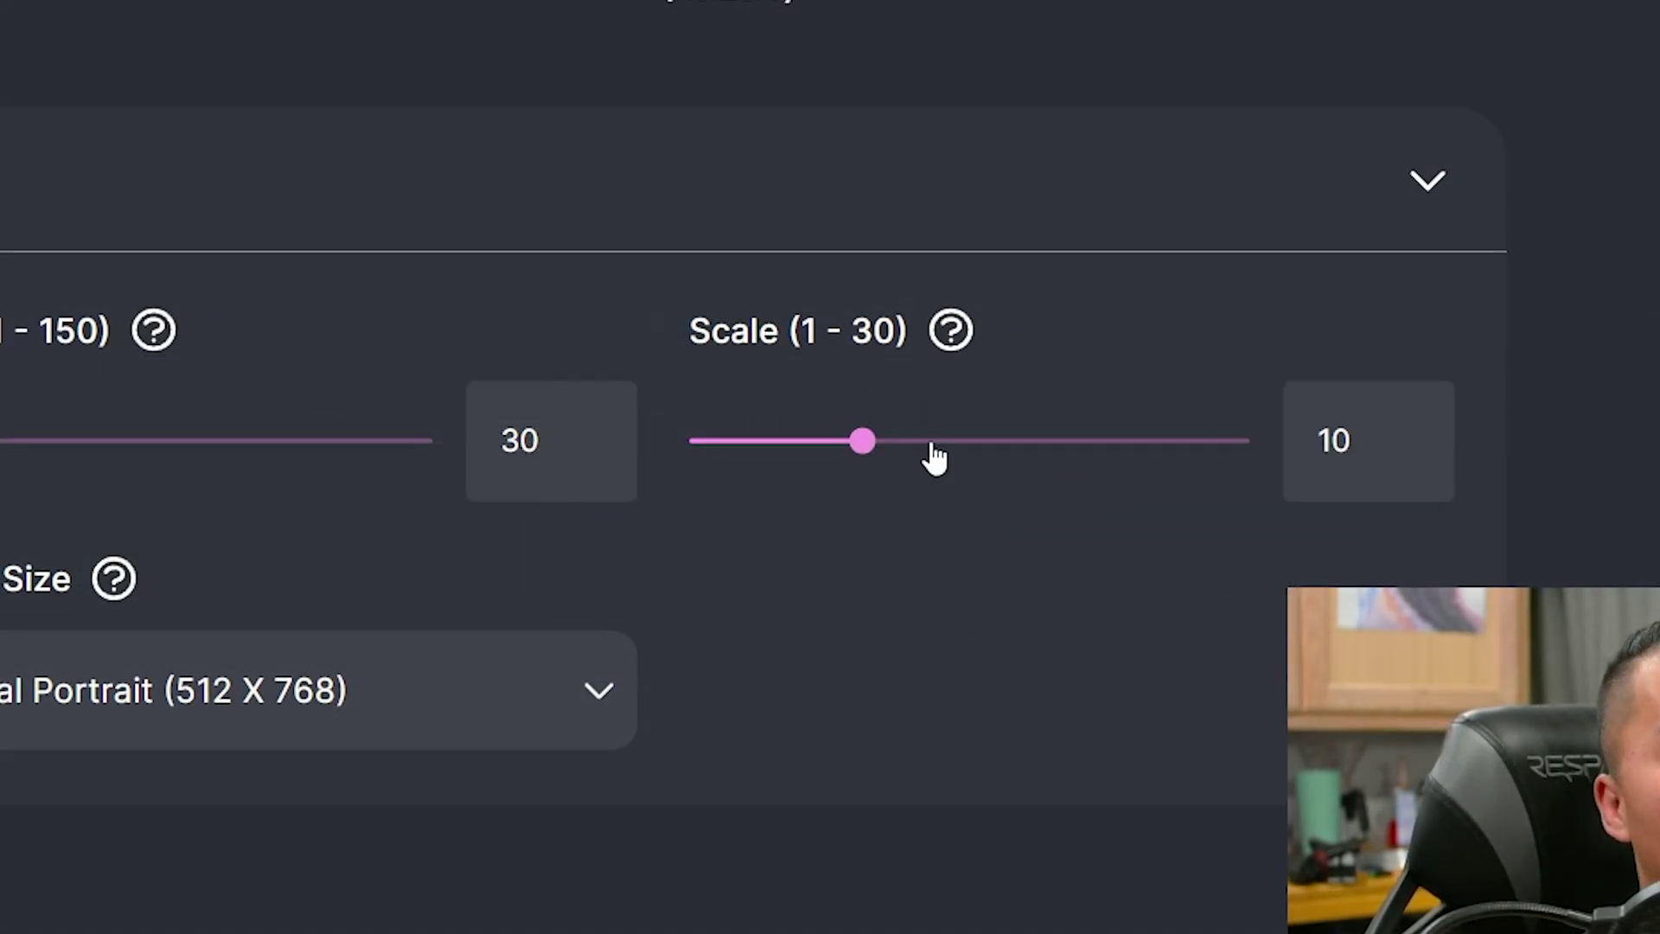
left_click_drag(914, 442, 1248, 441)
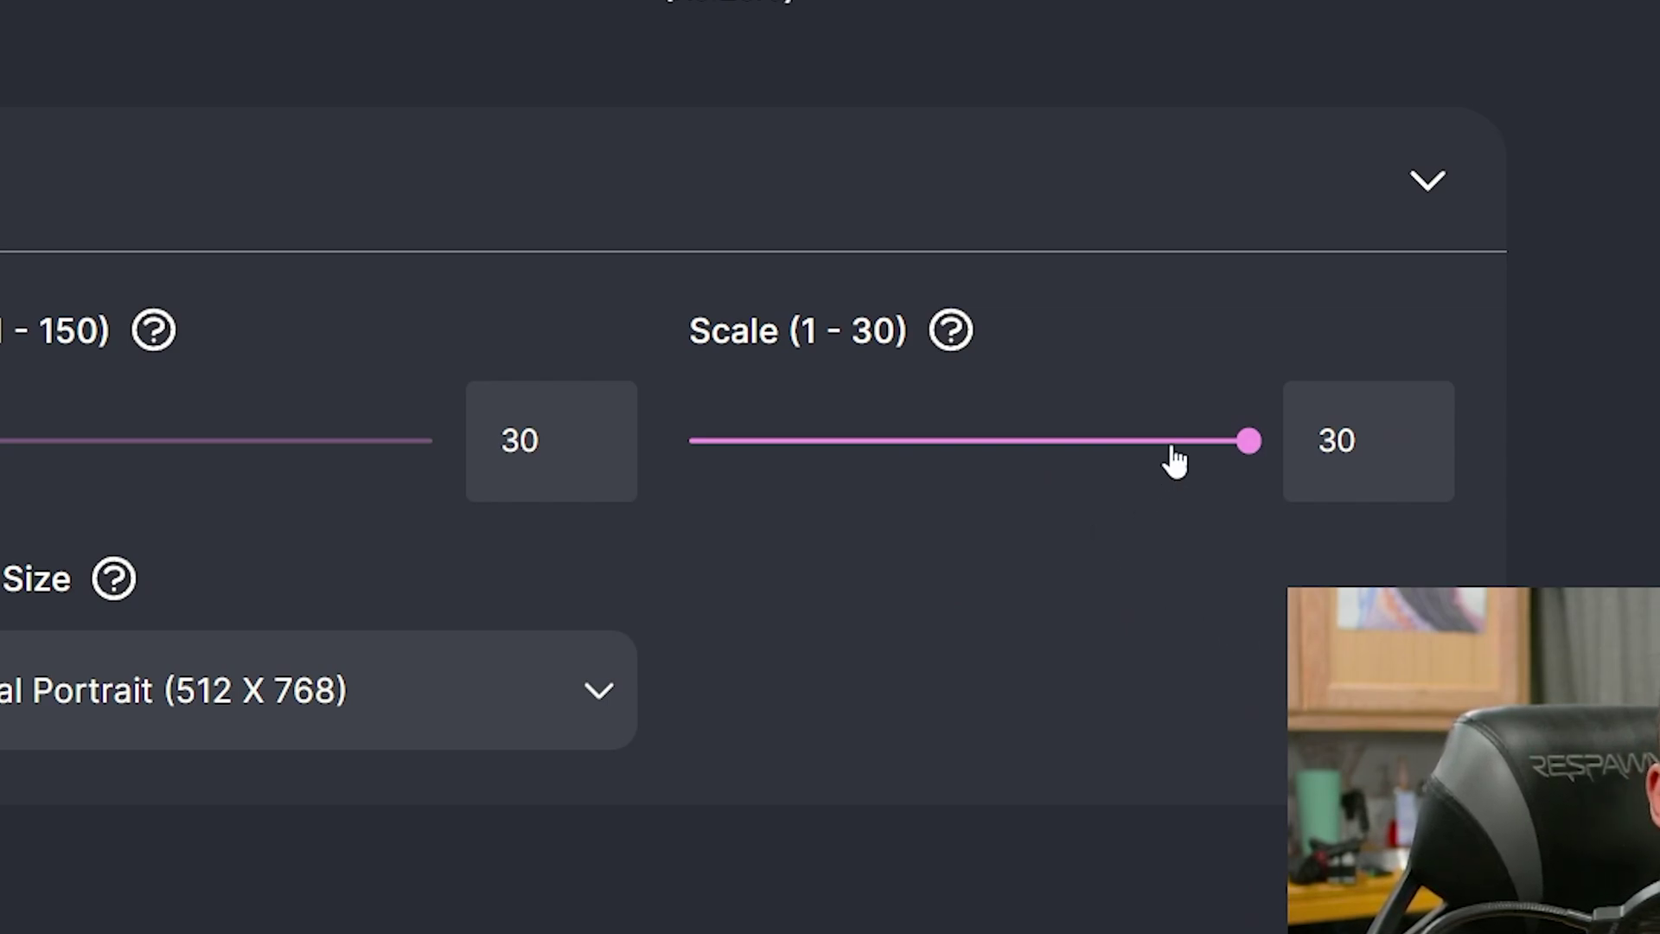
left_click_drag(1249, 442, 688, 442)
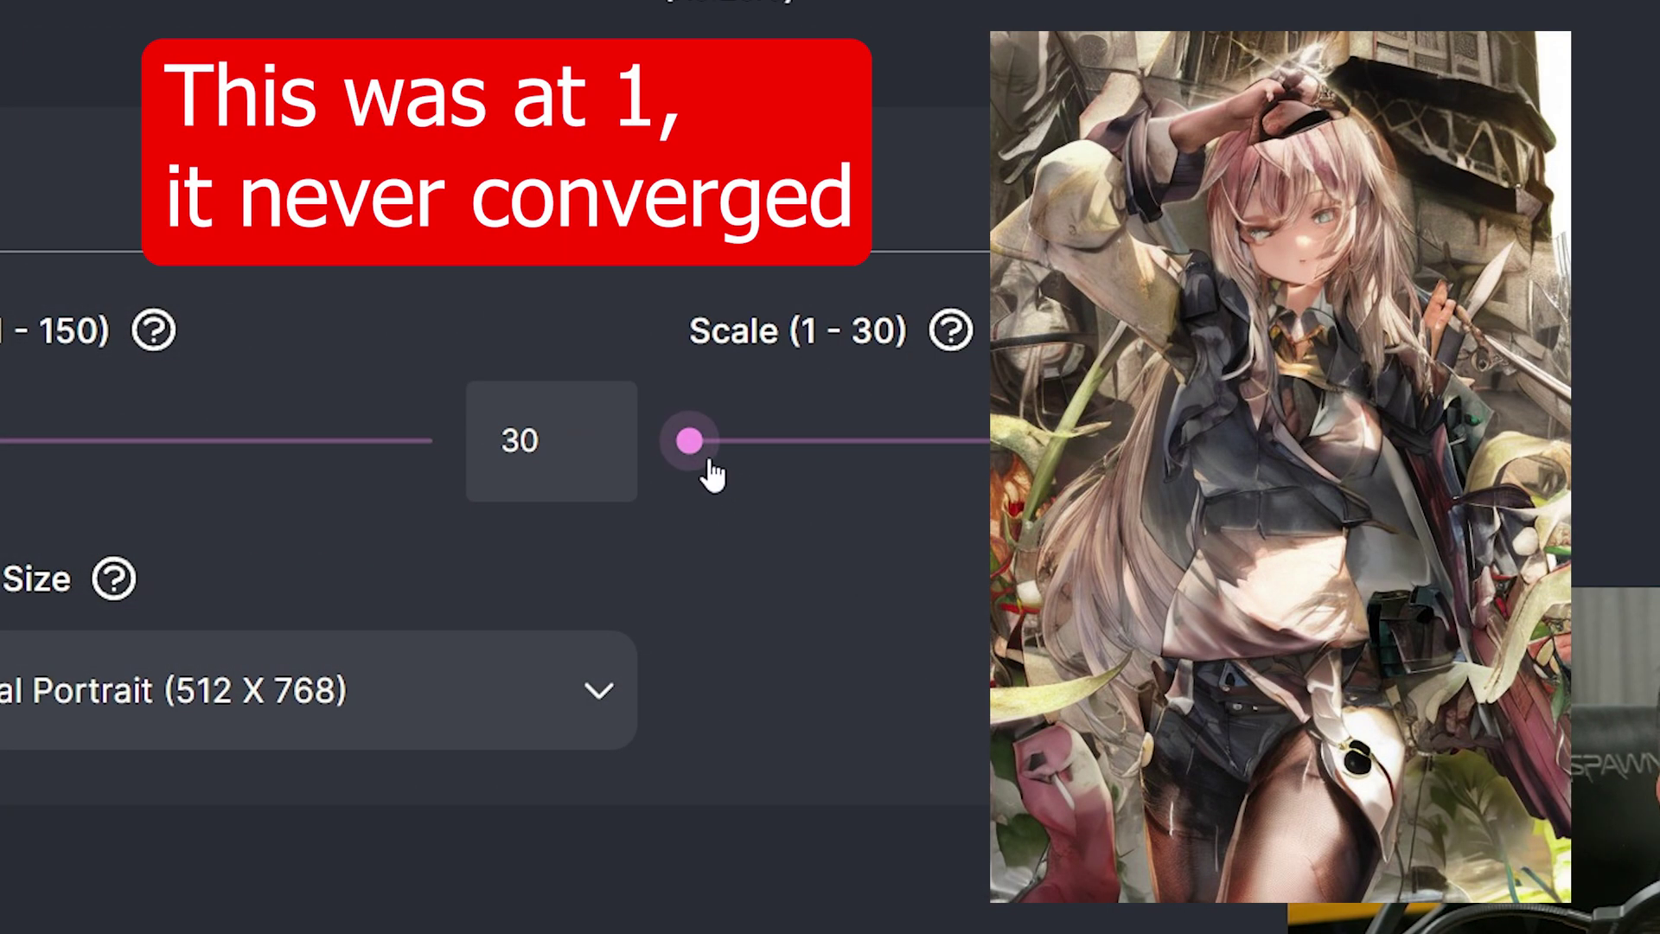
left_click_drag(695, 458, 864, 467)
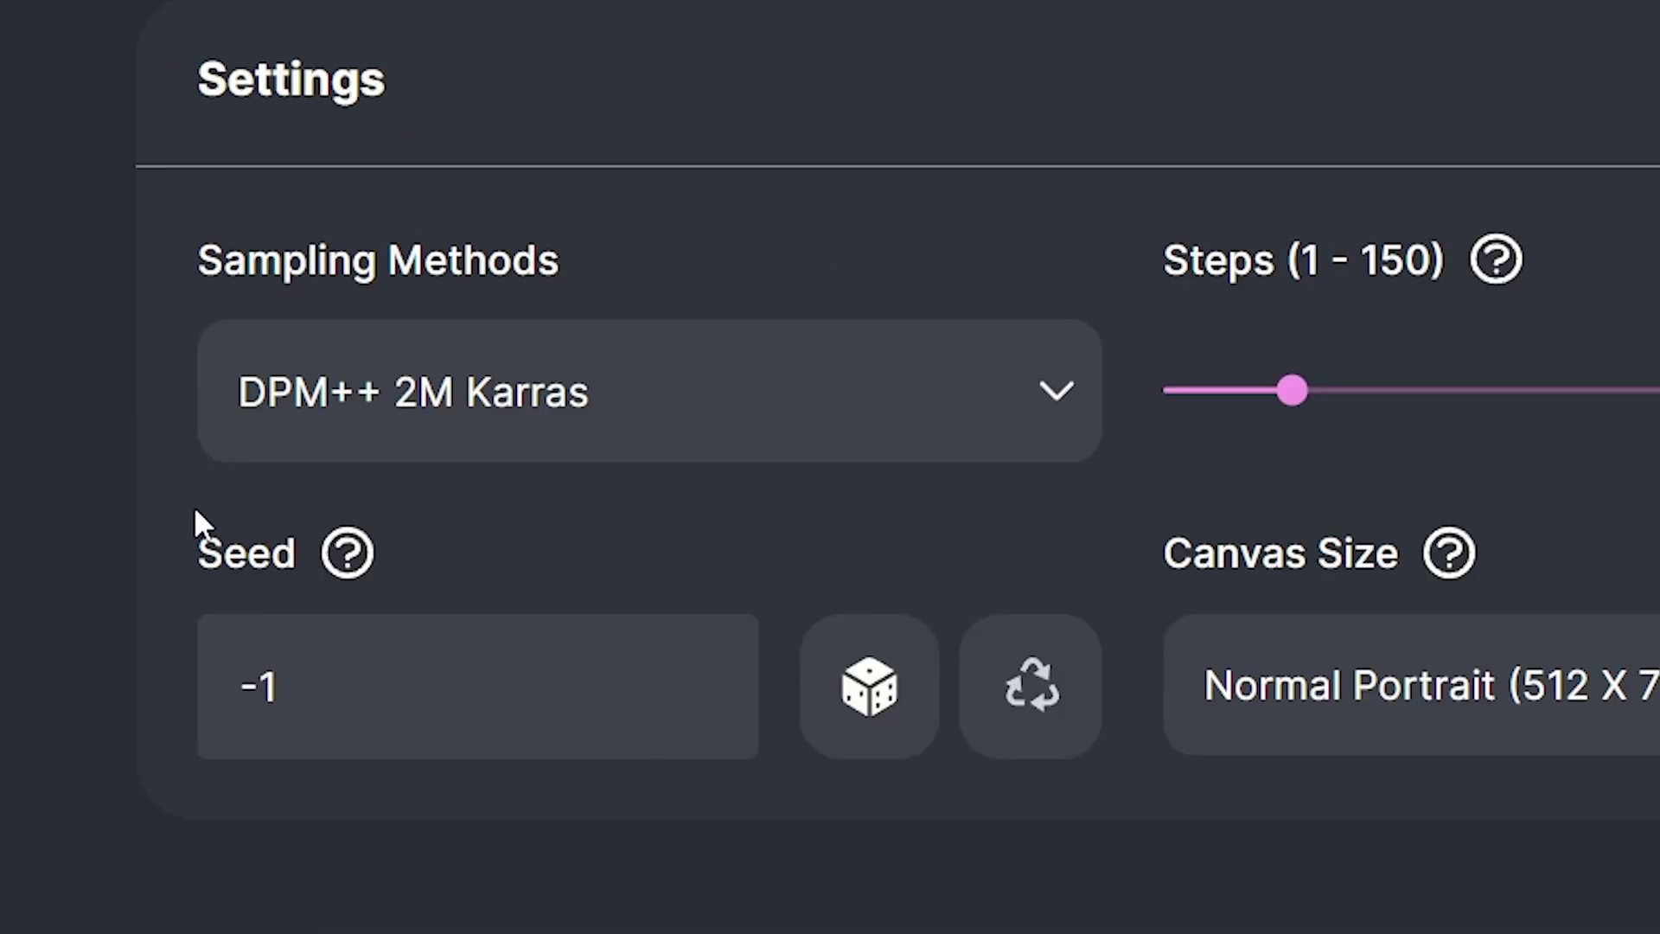
left_click(903, 432)
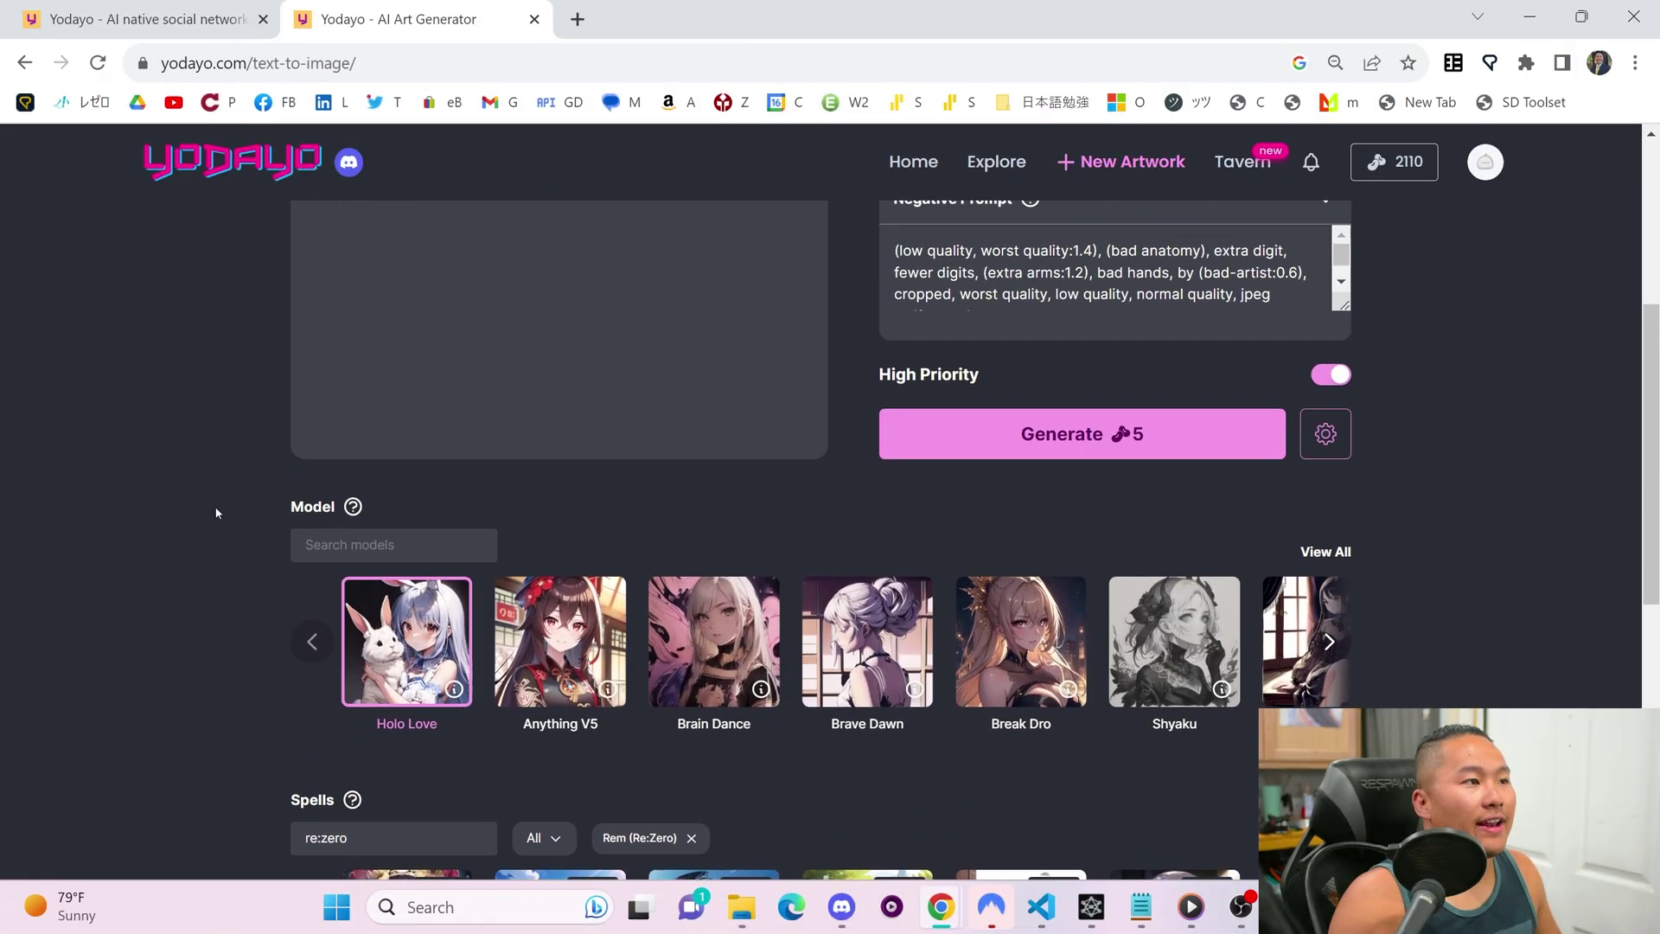
Step: Scroll back to the top while the Rem portrait with leimu LoRA weight 0.7 renders
scroll(216, 513, "up", 5)
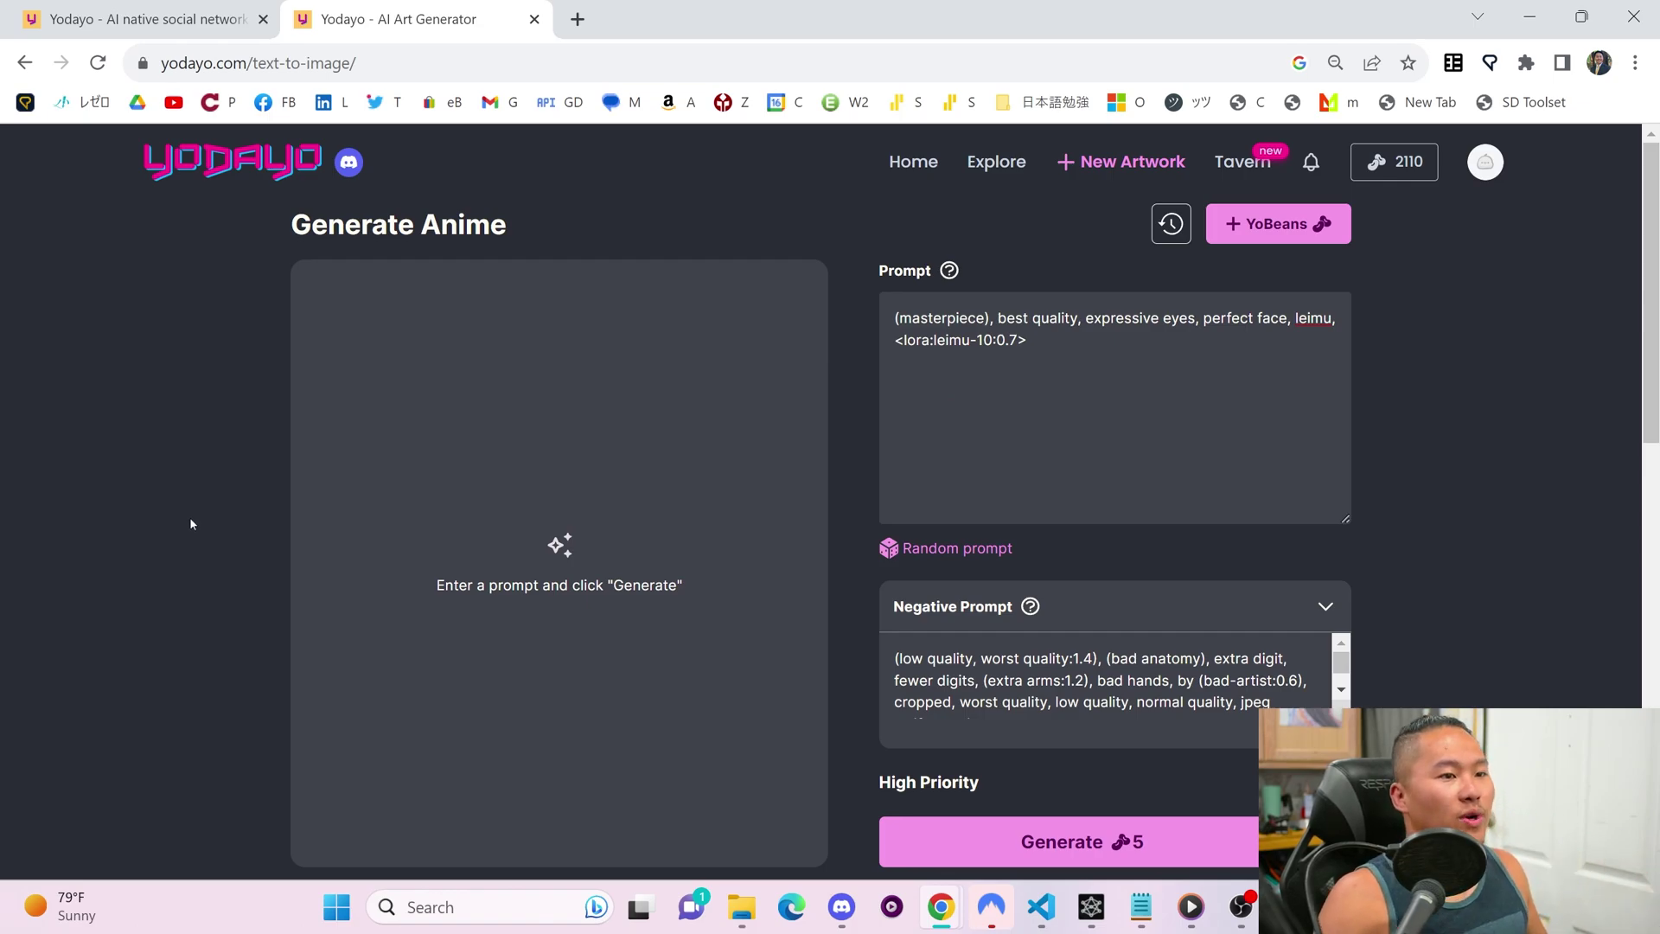
scroll(192, 523, "down", 1)
scroll(193, 522, "up", 1)
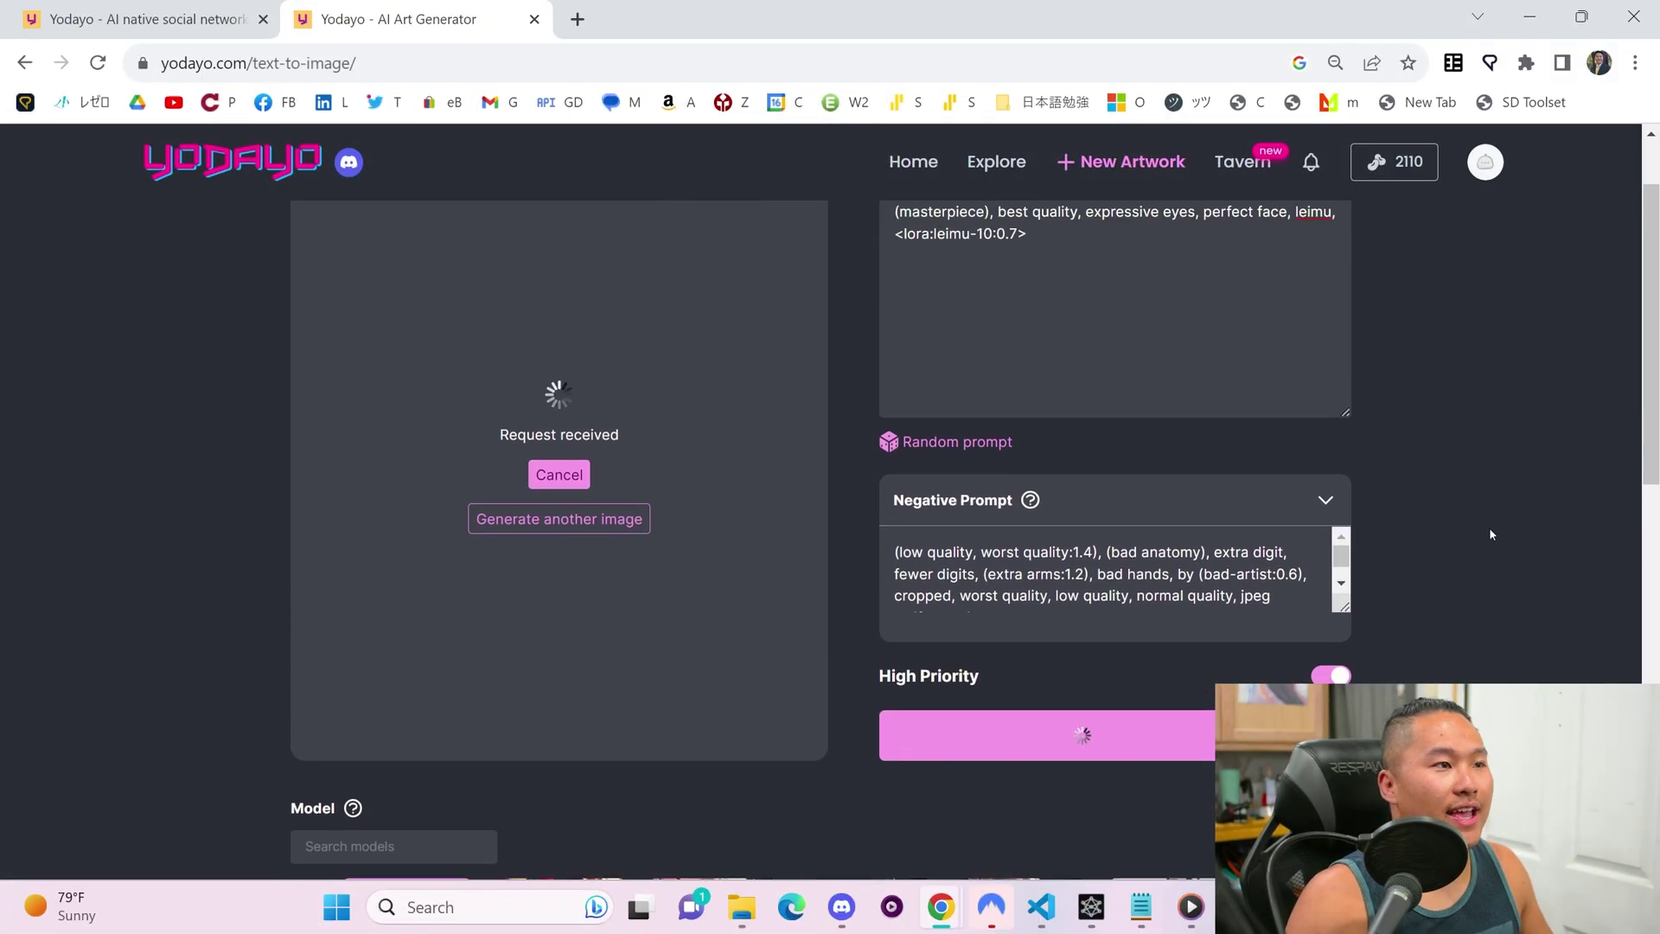
scroll(1461, 530, "up", 2)
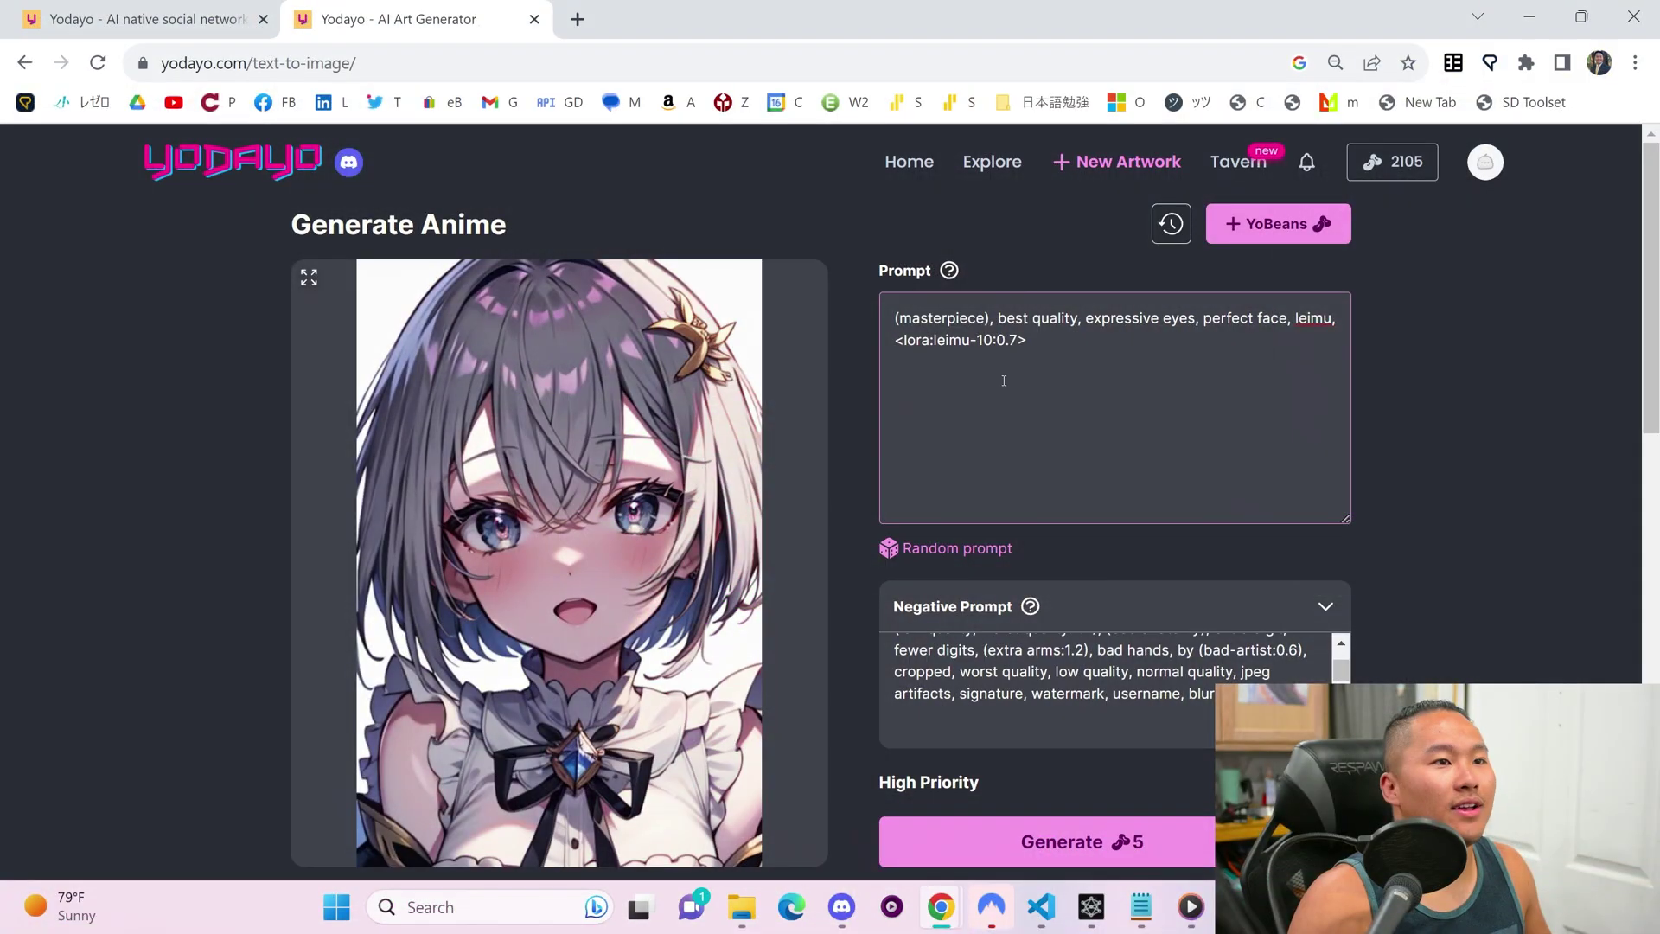
Step: Change <lora:leimu-10:0.7> to 1.5 in the prompt and generate another Rem portrait
left_click(1018, 340)
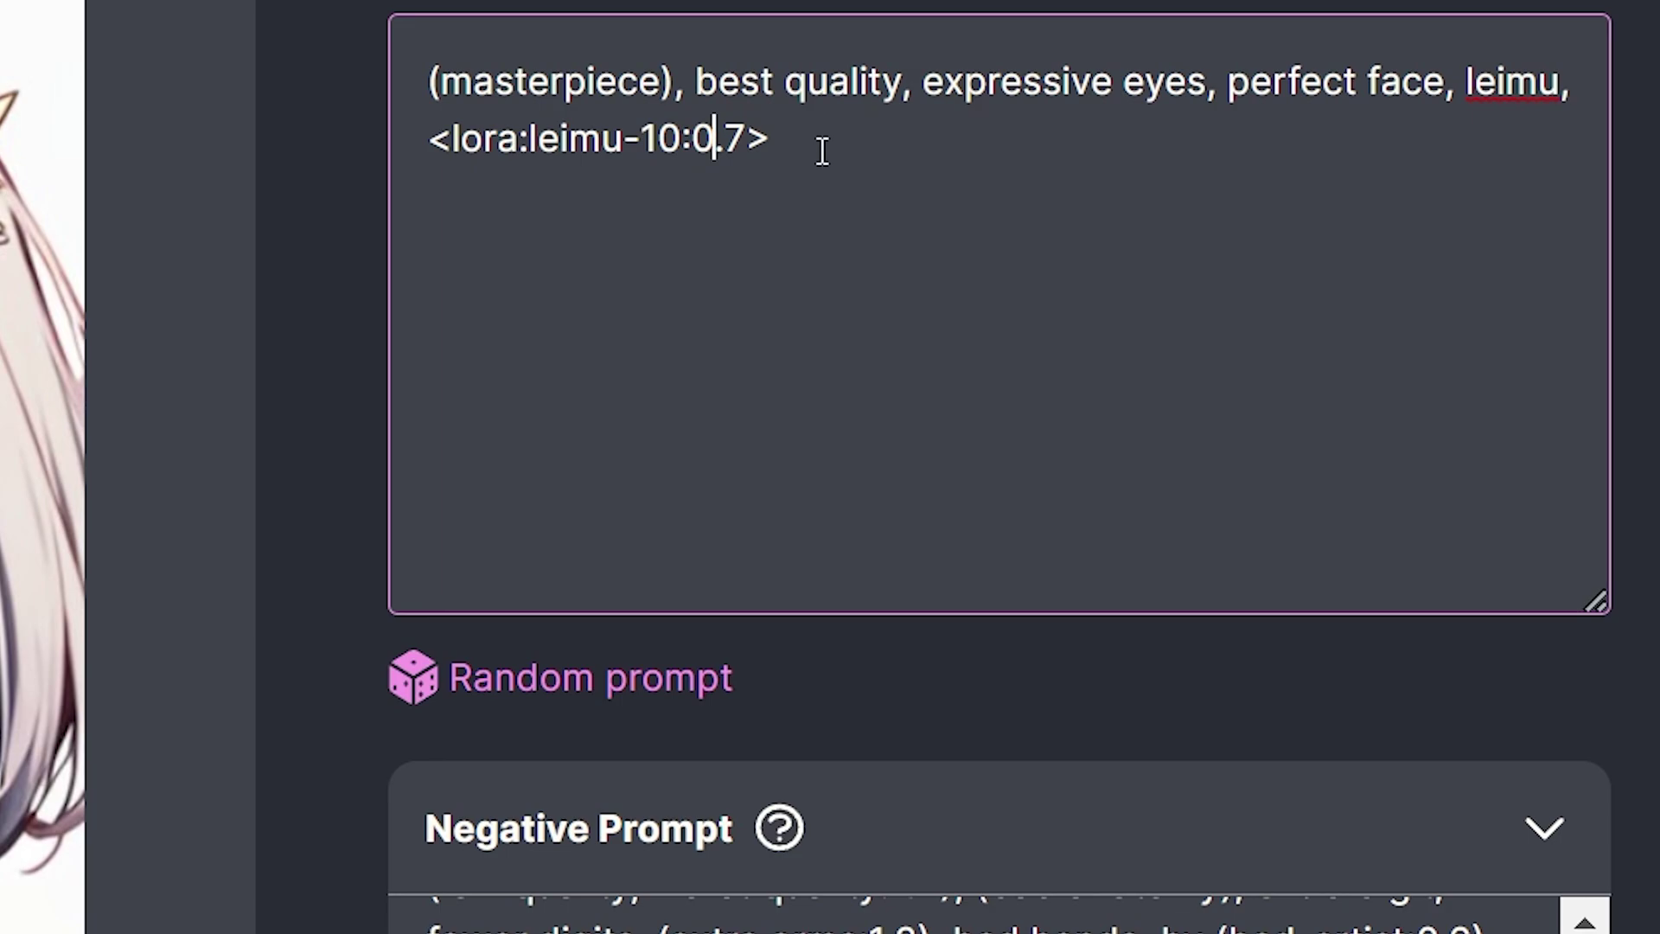
key("BackSpace")
type("1")
key("BackSpace")
type("5")
left_click_drag(863, 141, 696, 147)
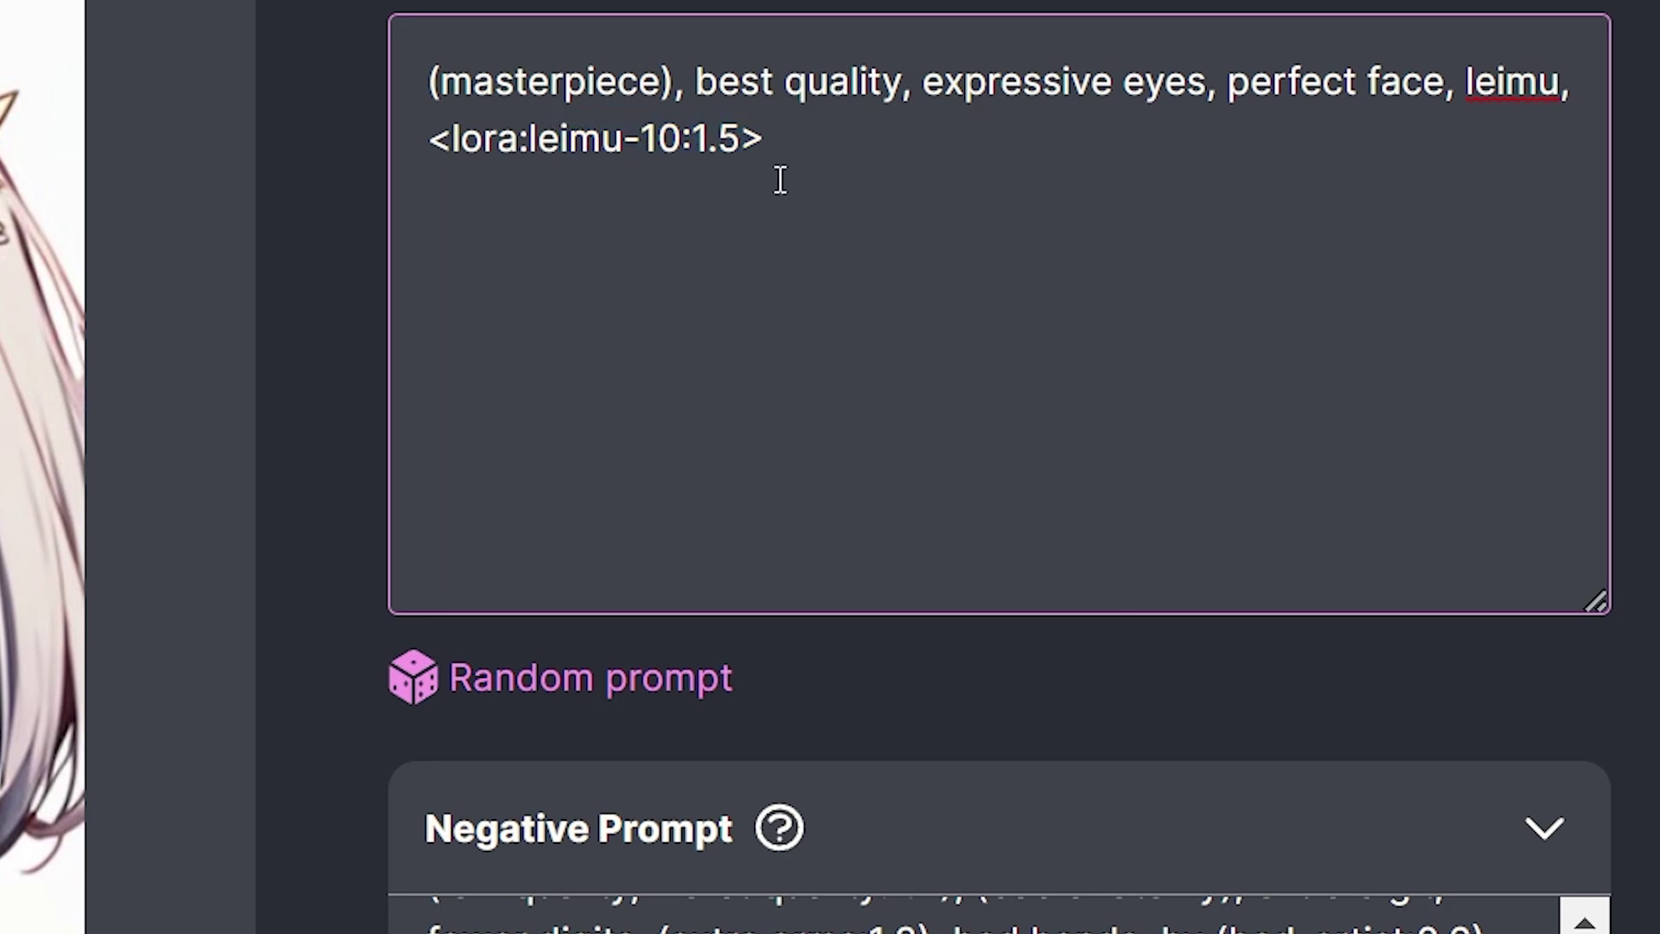
left_click_drag(786, 141, 691, 143)
left_click(854, 144)
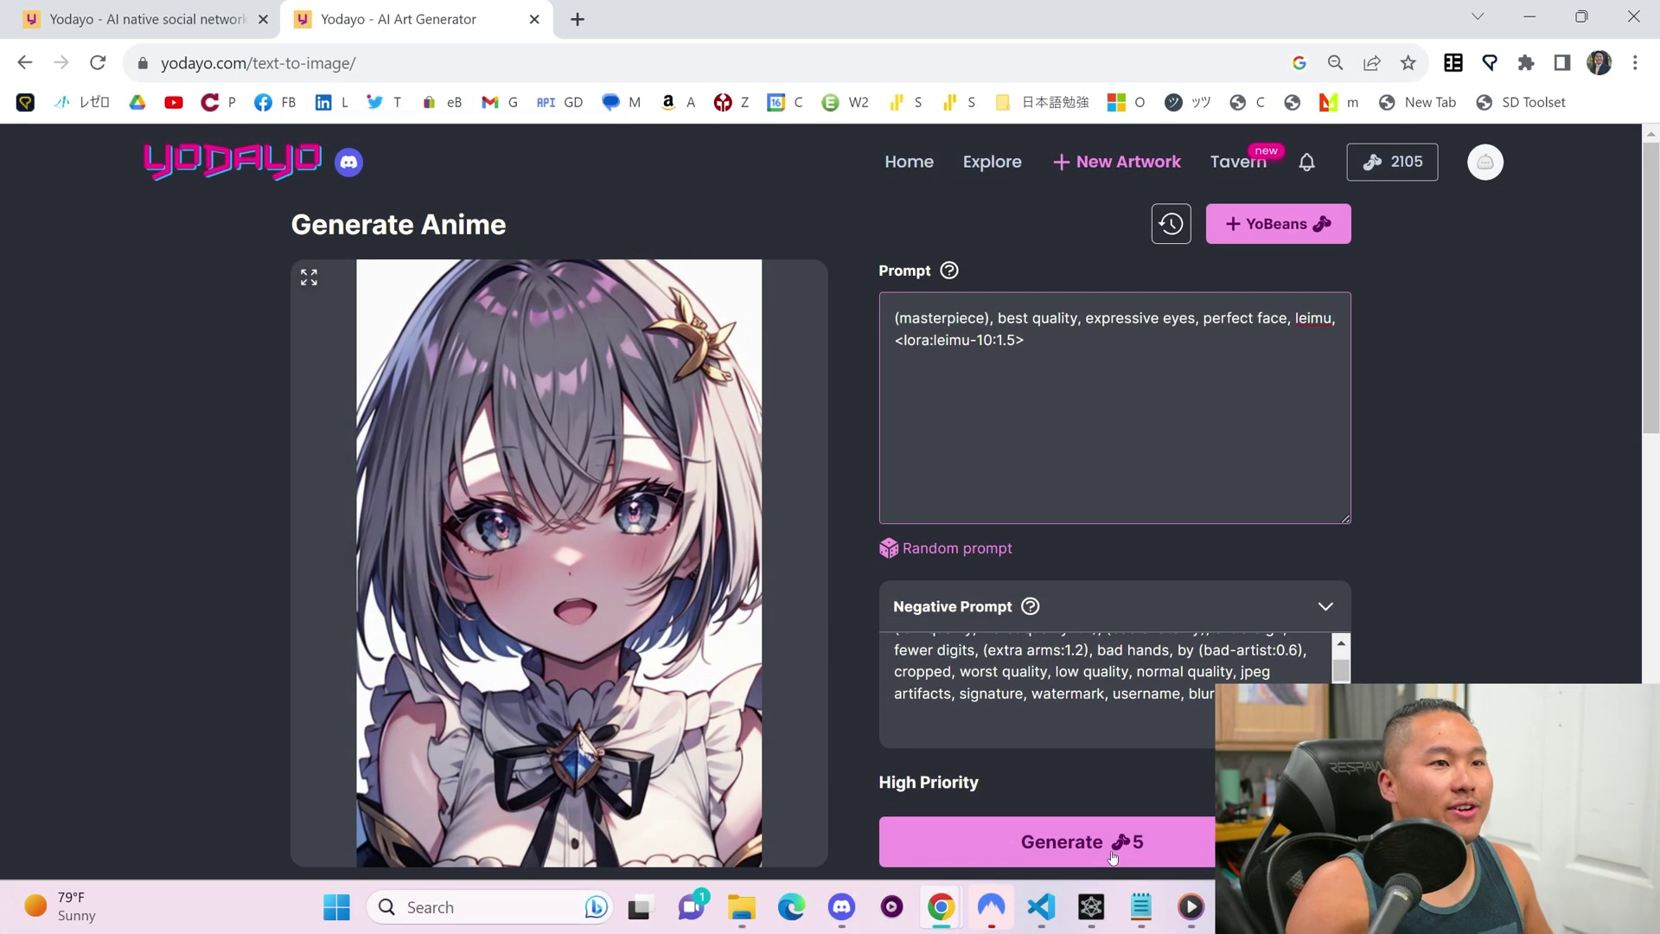
left_click(955, 933)
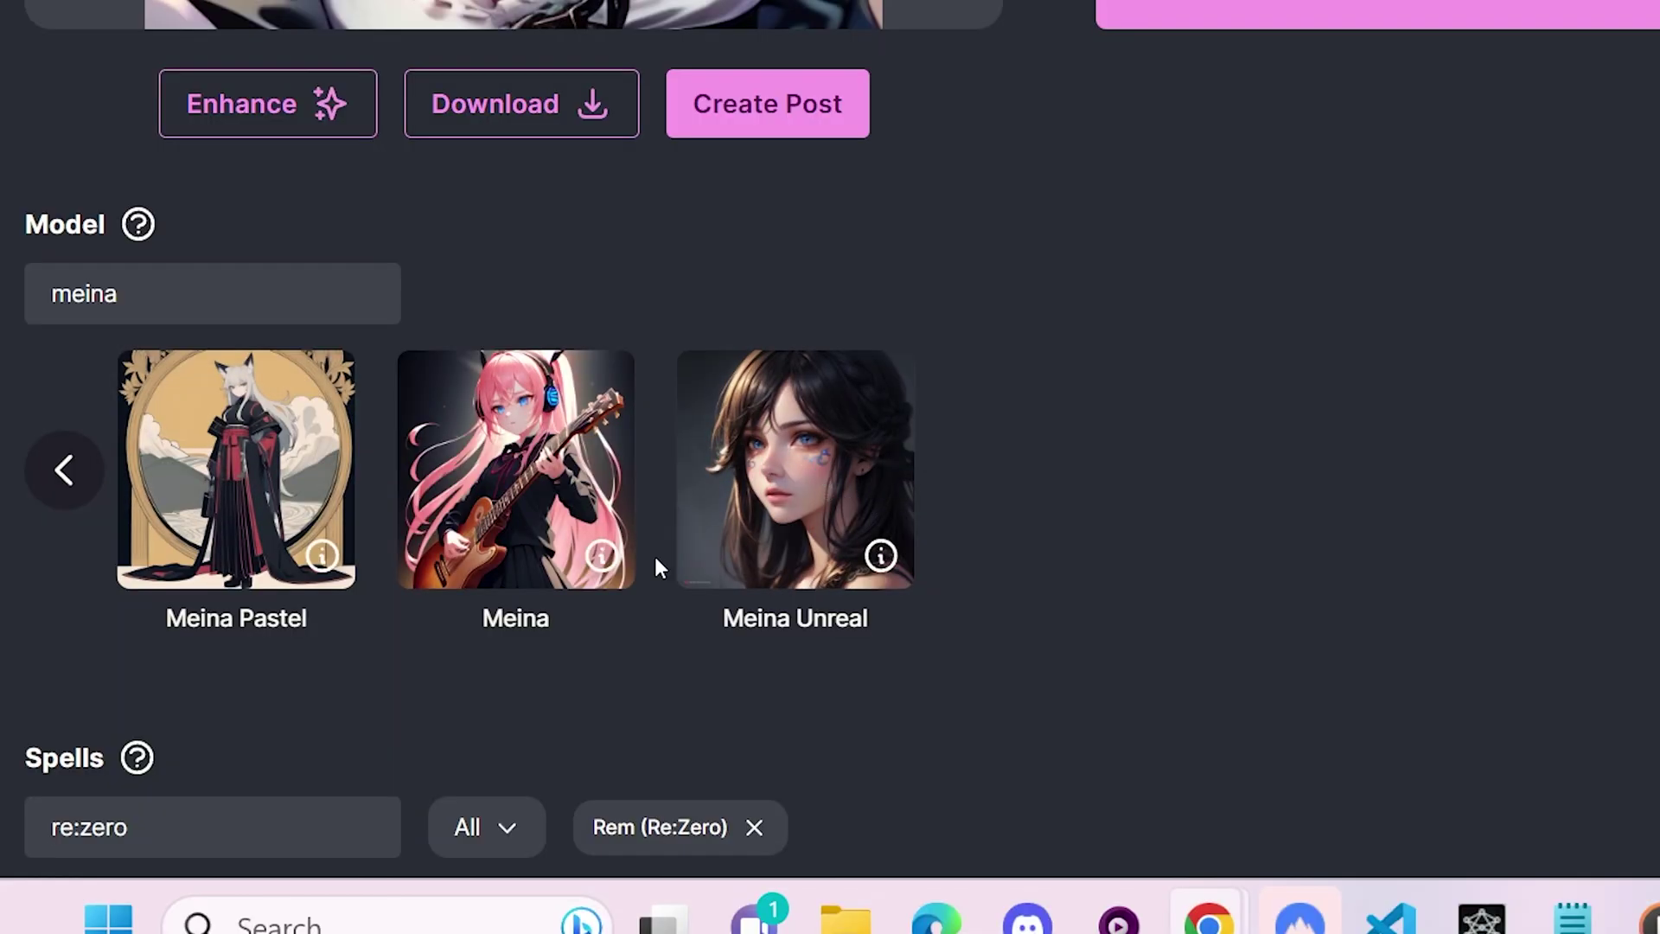
Step: Select the Meina model card and view the resulting blue-haired Rem maid portrait
left_click(457, 512)
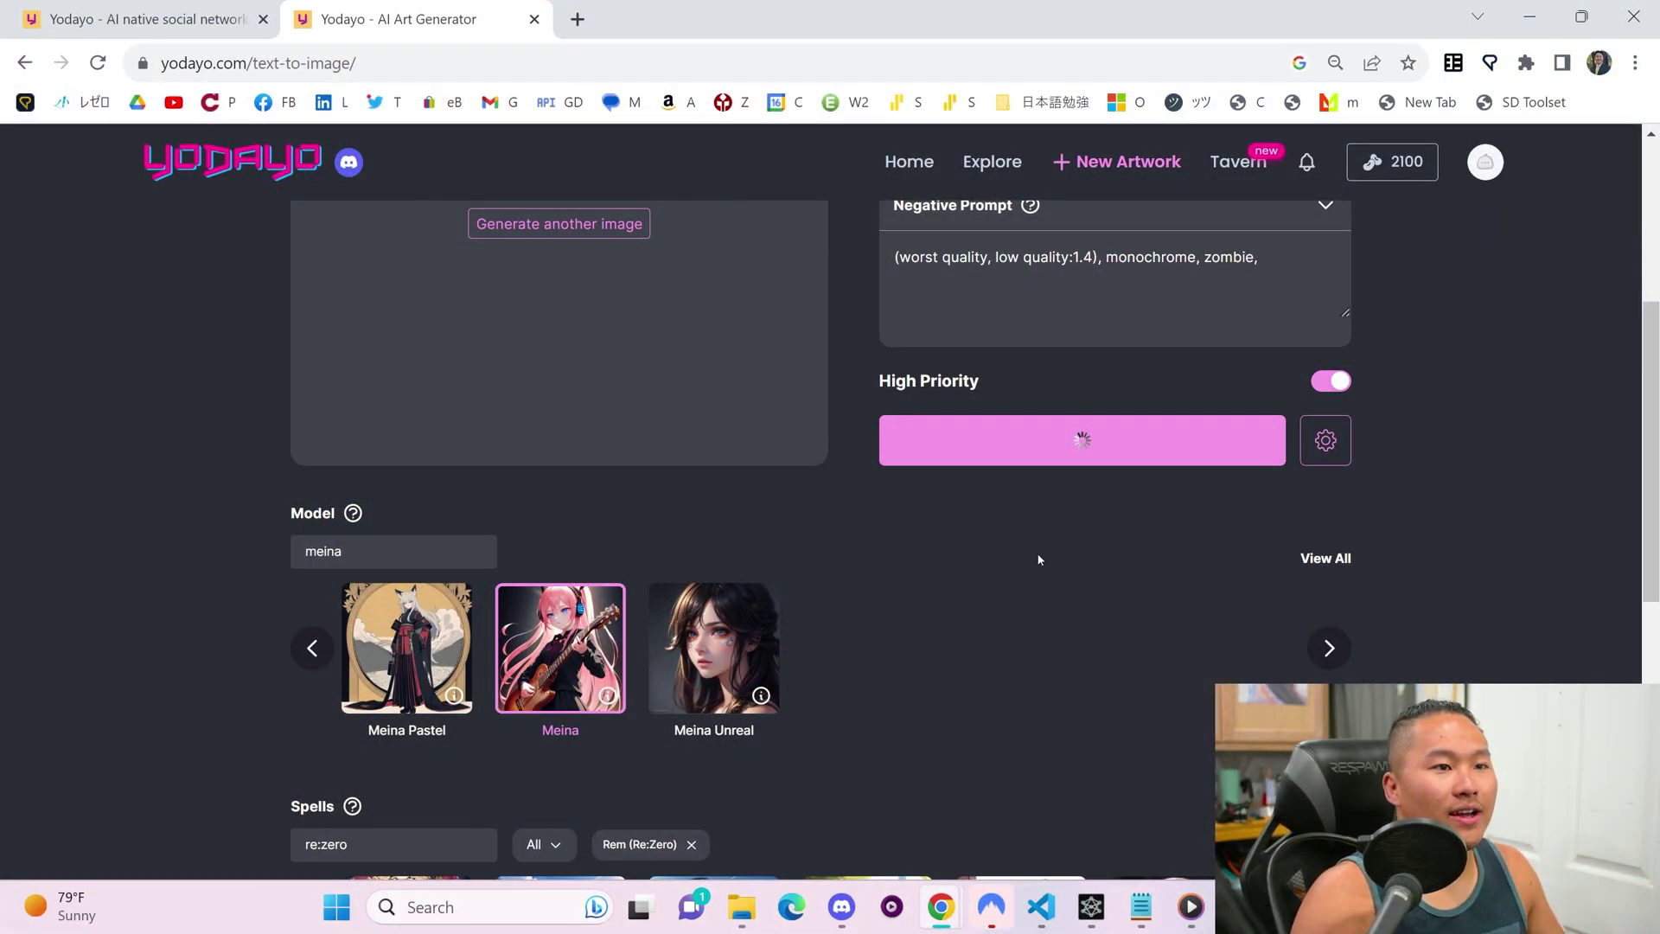
scroll(1155, 555, "up", 4)
left_click_drag(1024, 278, 911, 236)
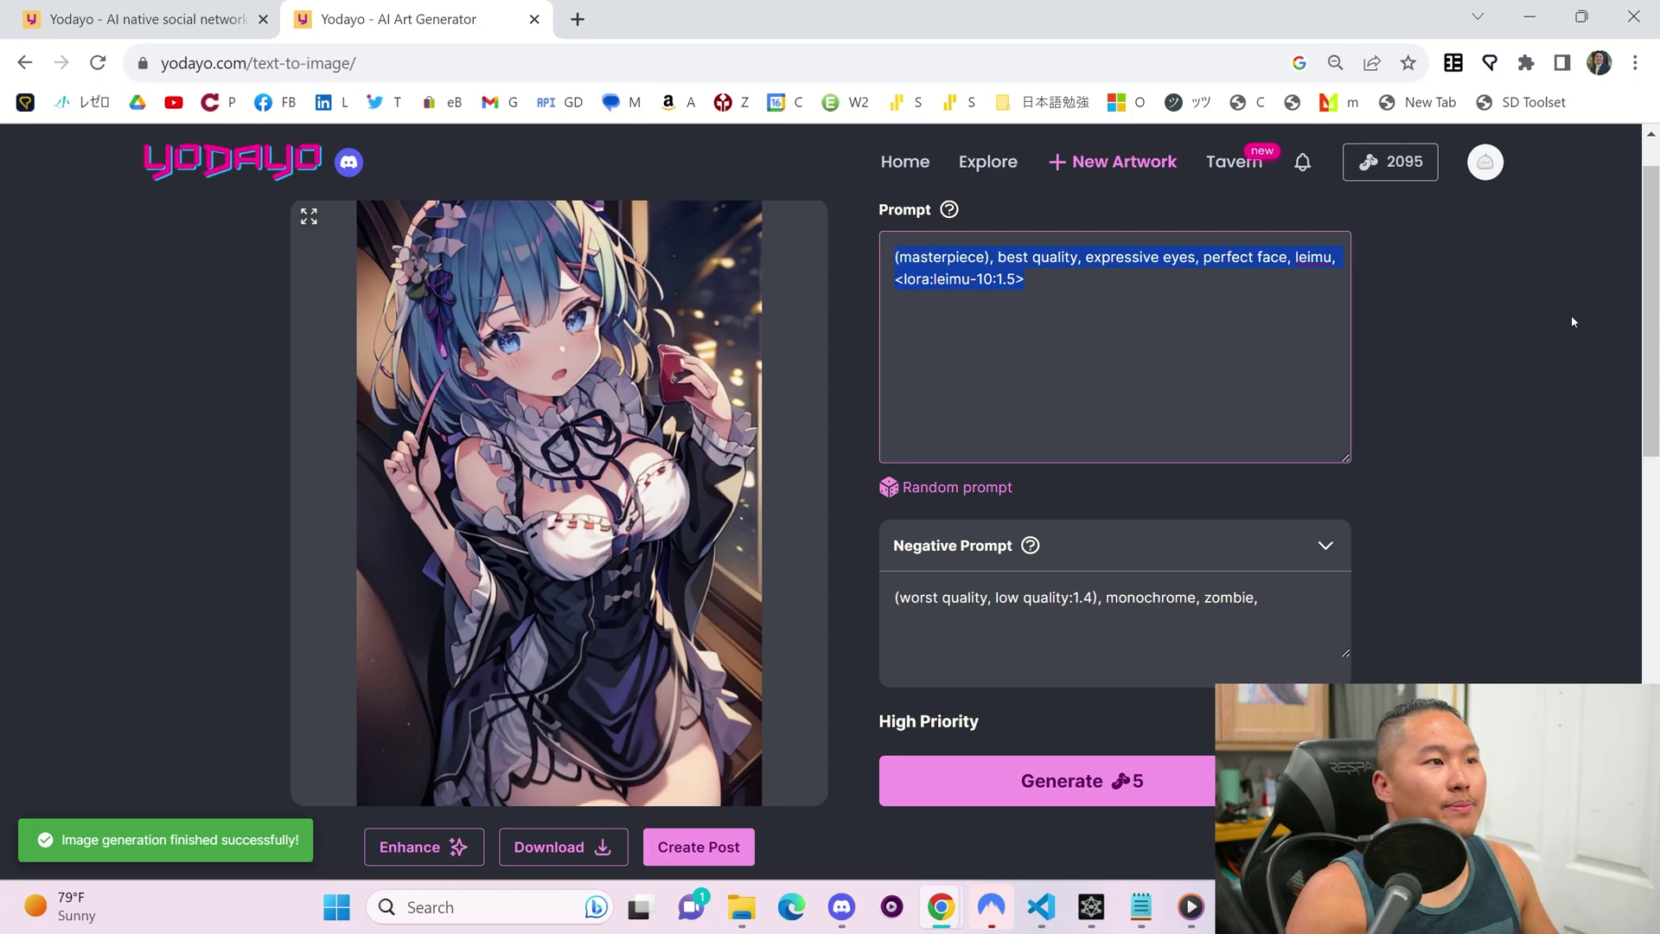
left_click(1572, 322)
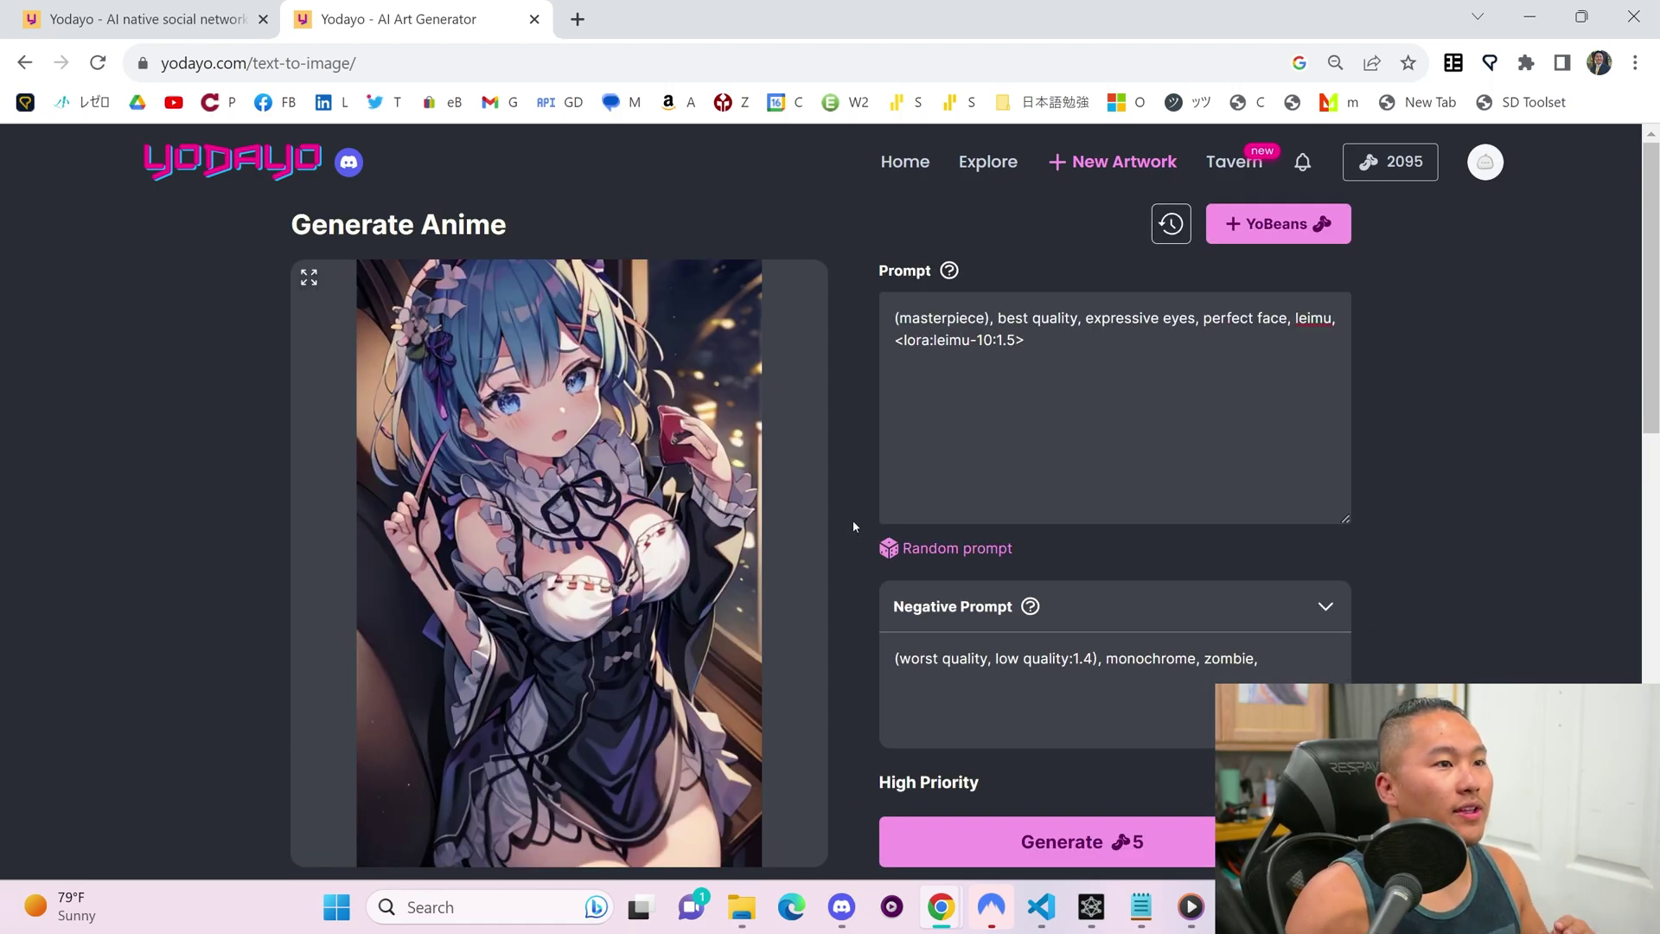
scroll(853, 524, "down", 8)
scroll(853, 526, "down", 3)
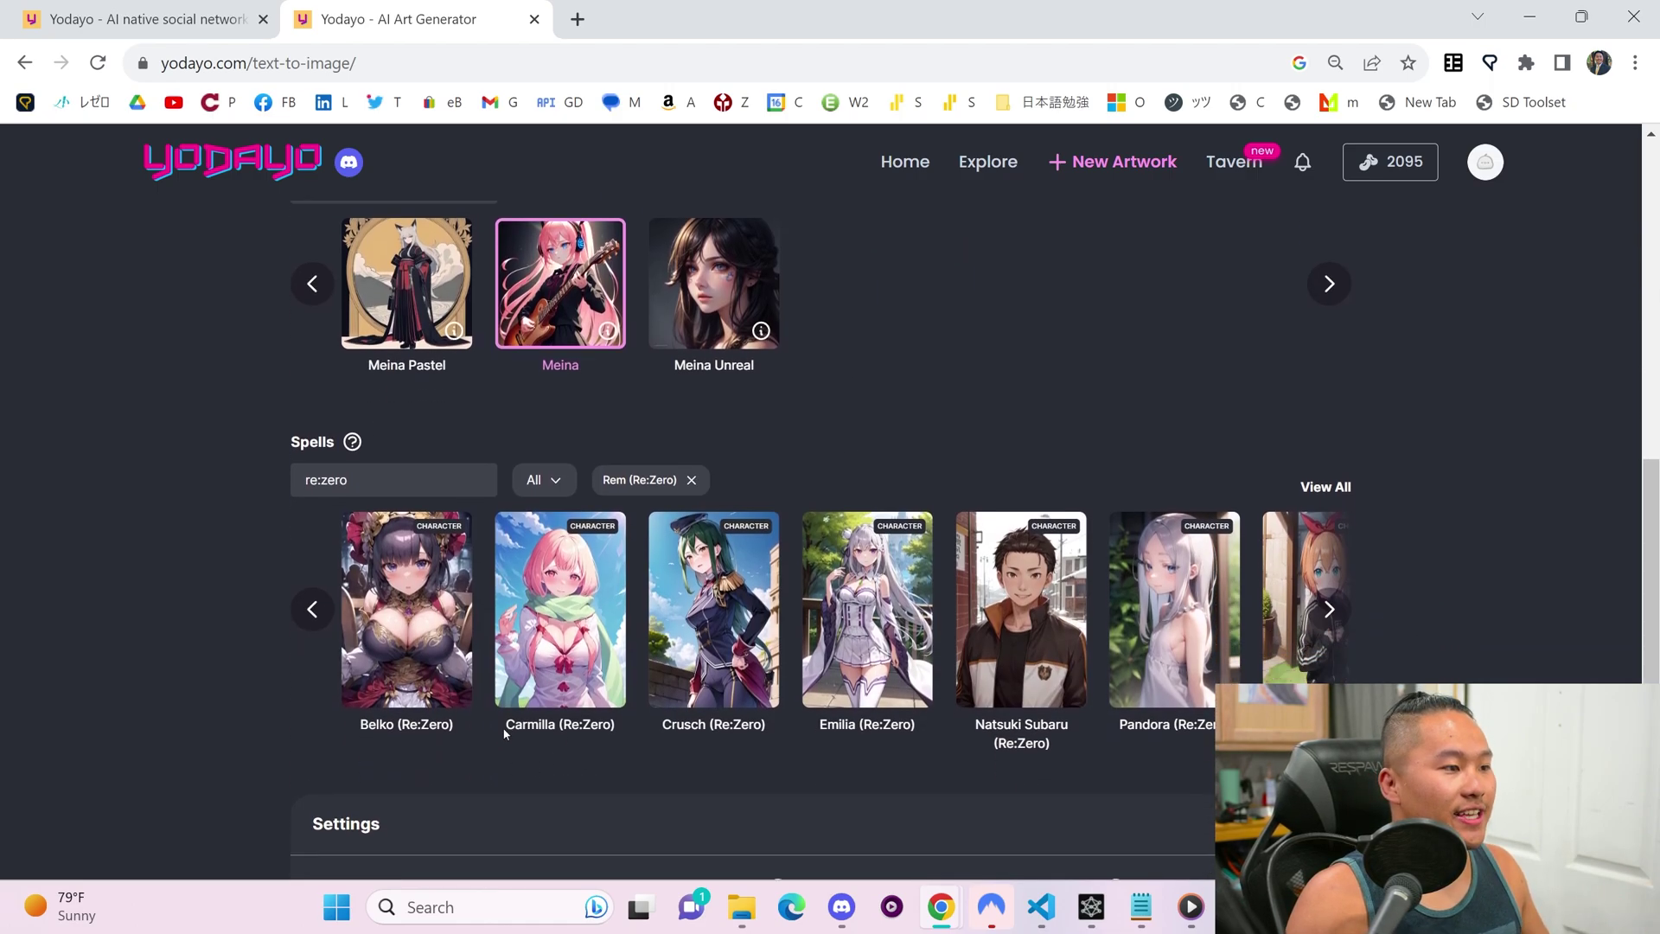
scroll(494, 522, "up", 1)
scroll(946, 474, "up", 9)
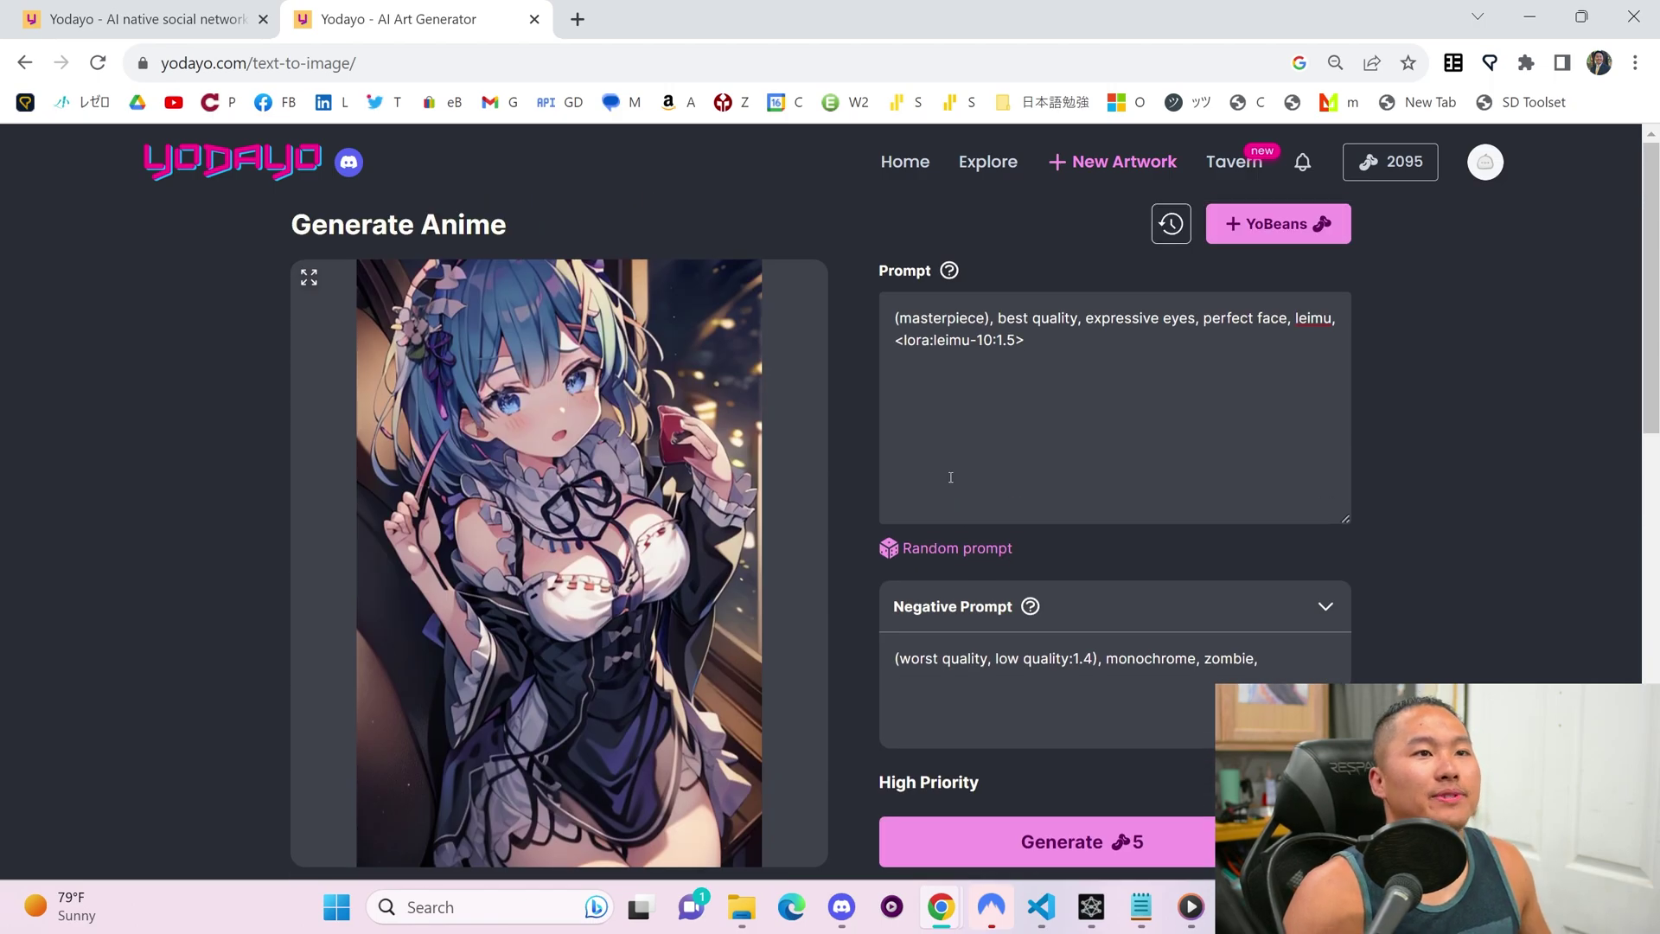
scroll(859, 478, "down", 1)
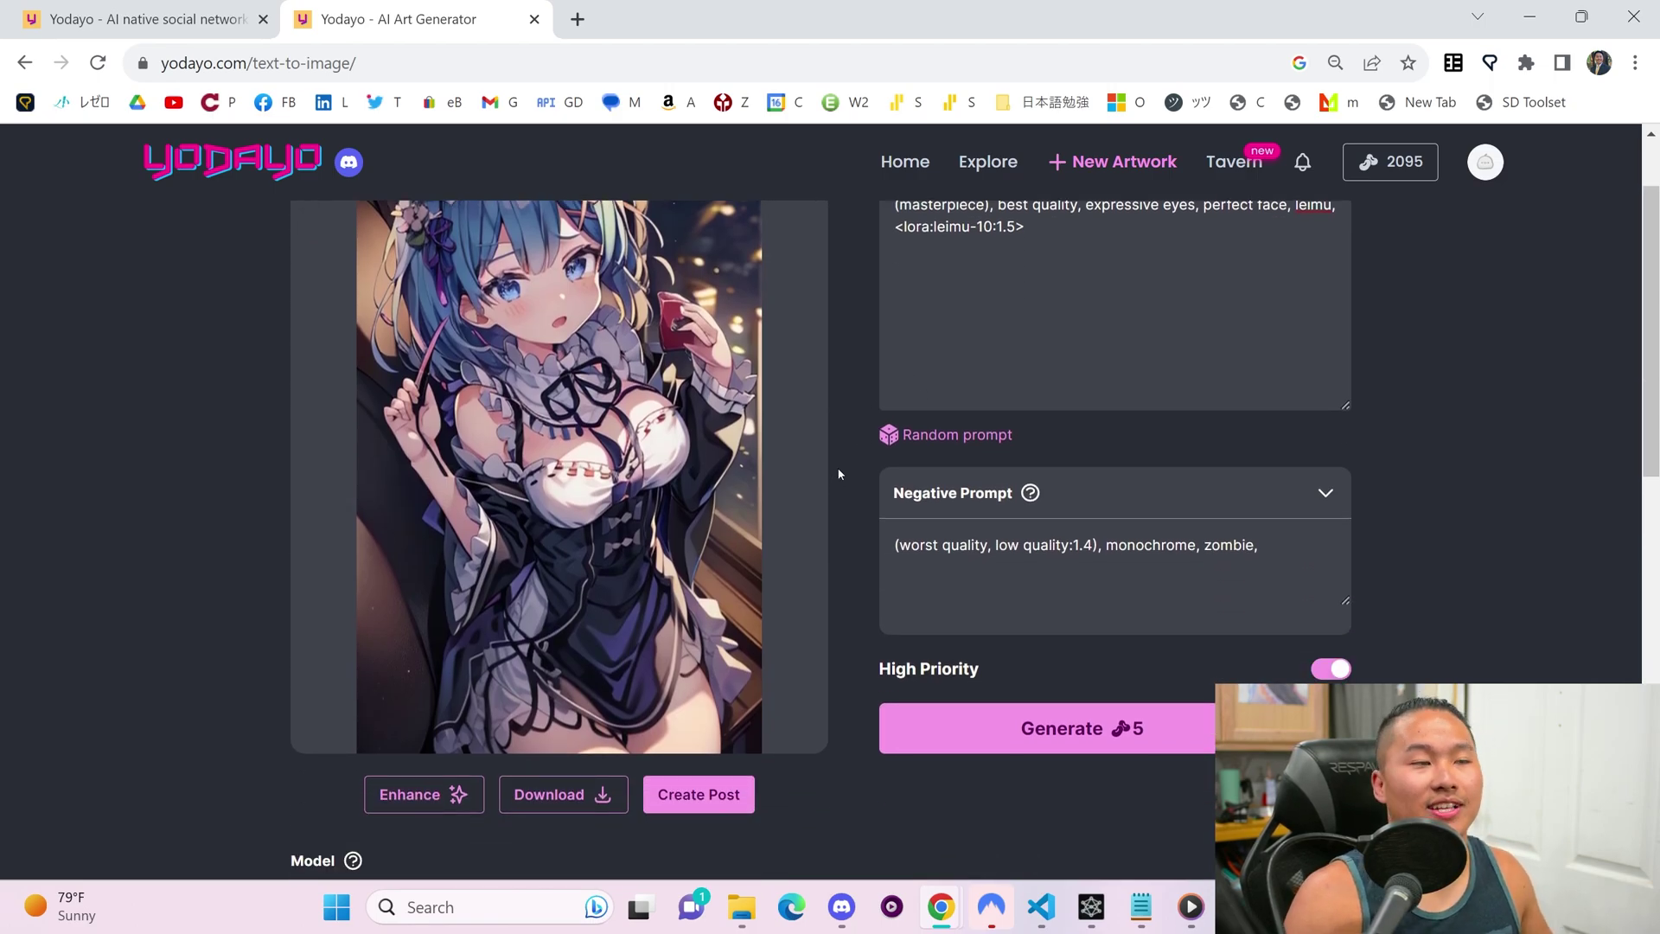
scroll(839, 474, "up", 1)
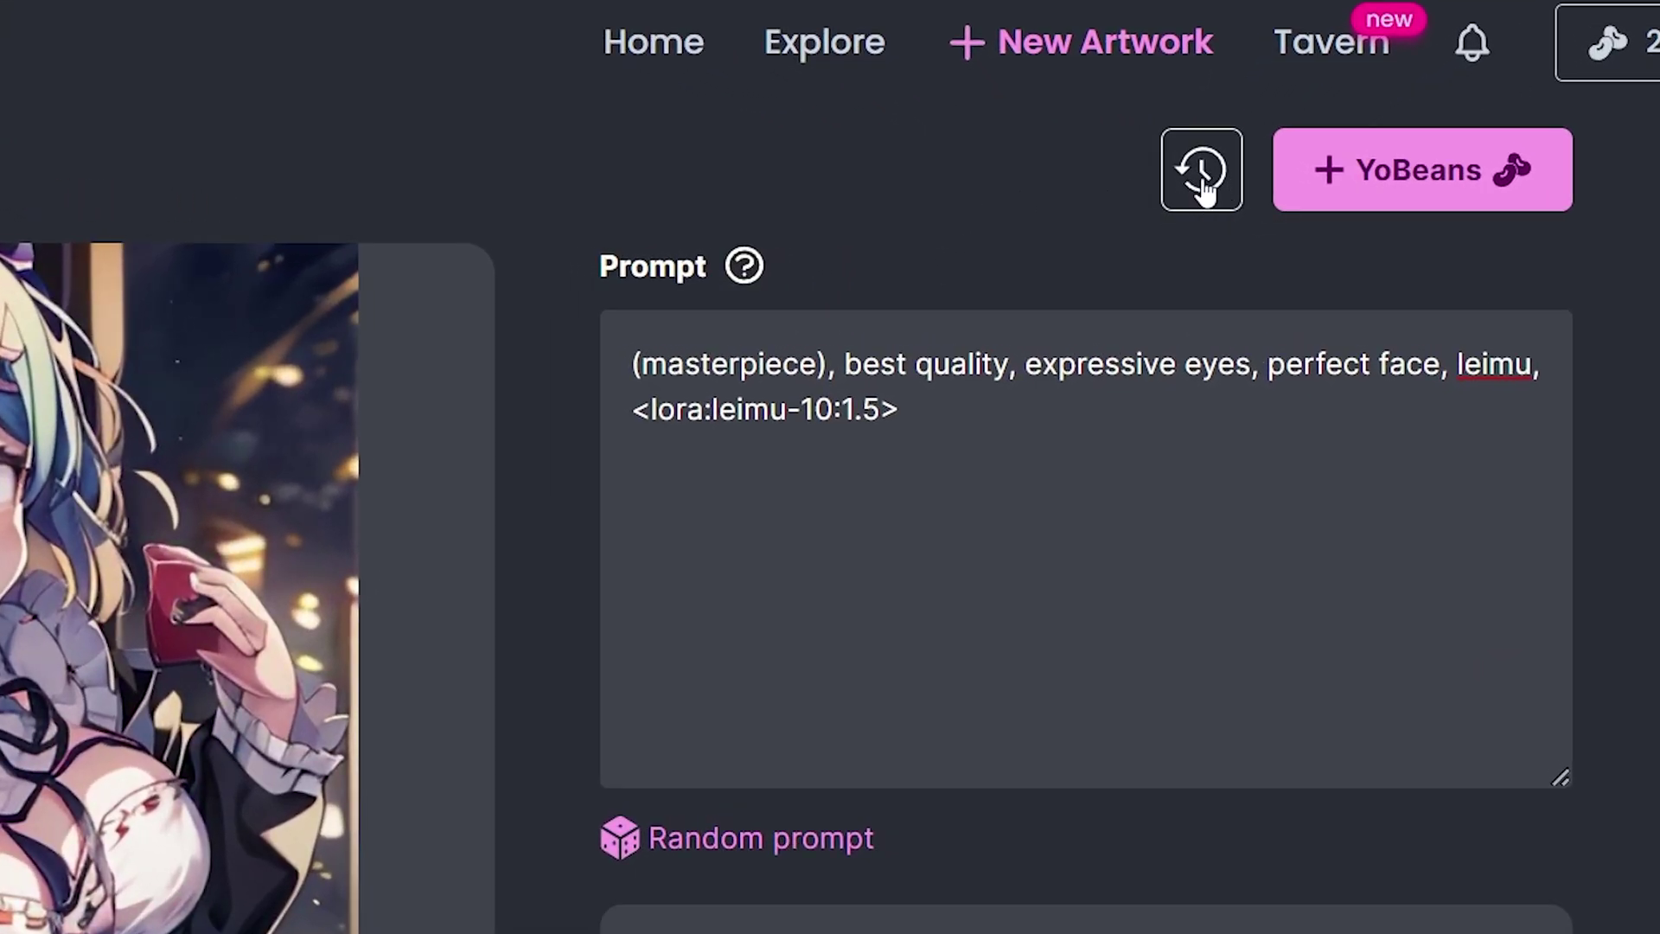
Step: Open Image Generation History and scroll back through earlier Meina Unreal and Ice Realistic Rem images
left_click(1200, 192)
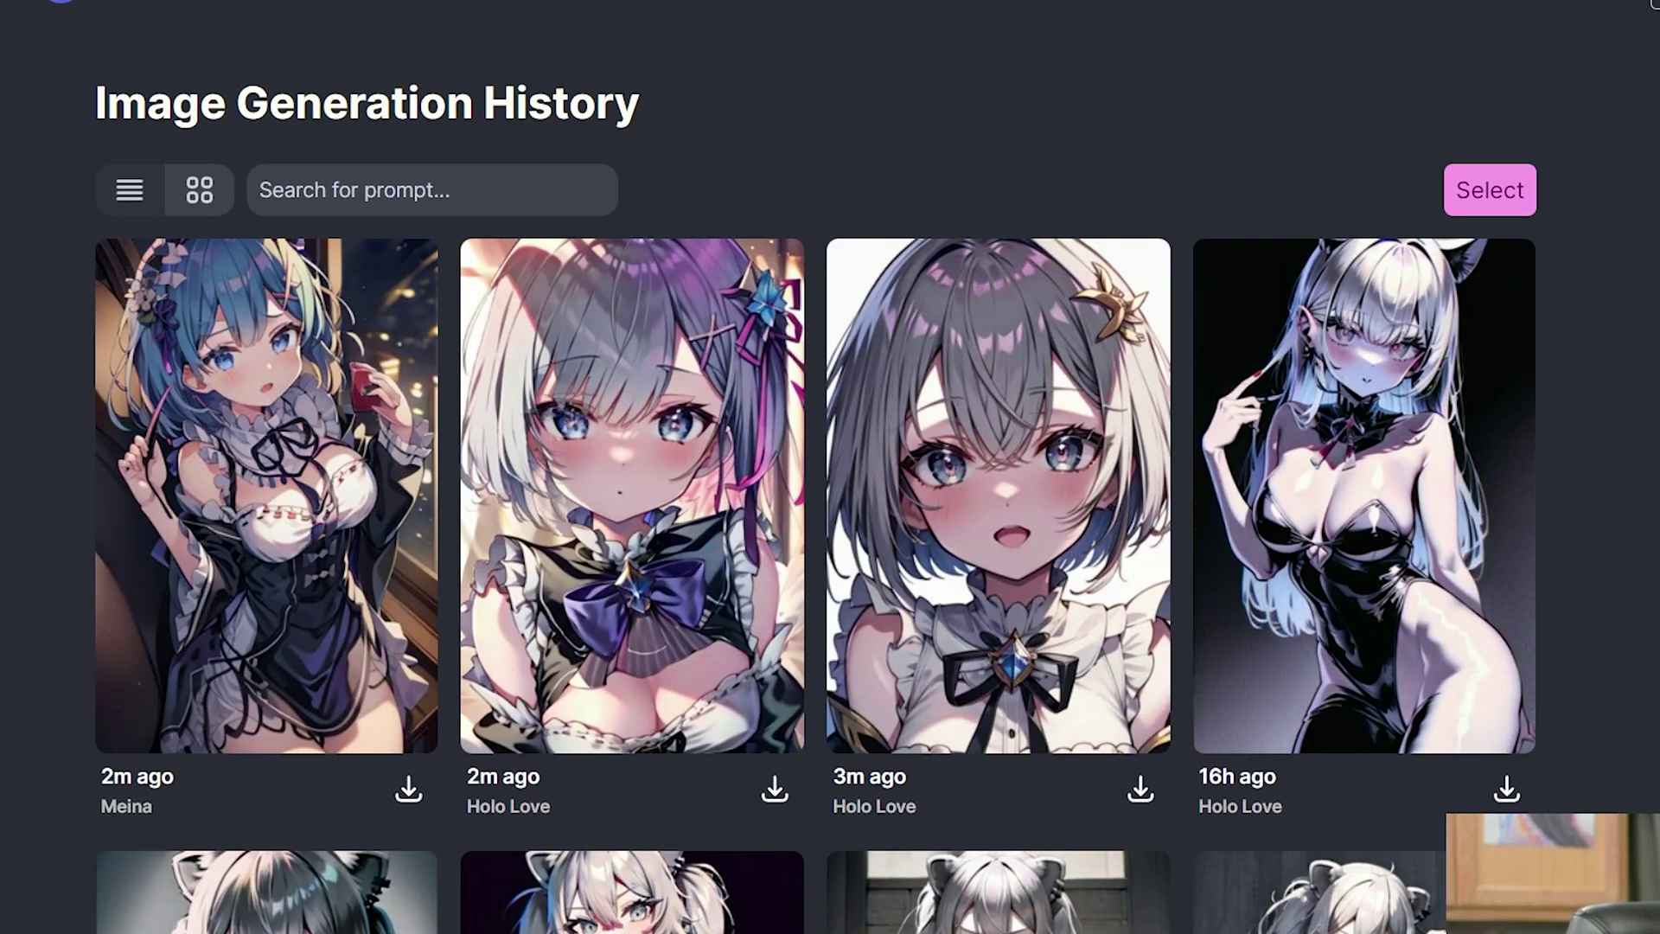
scroll(815, 519, "down", 10)
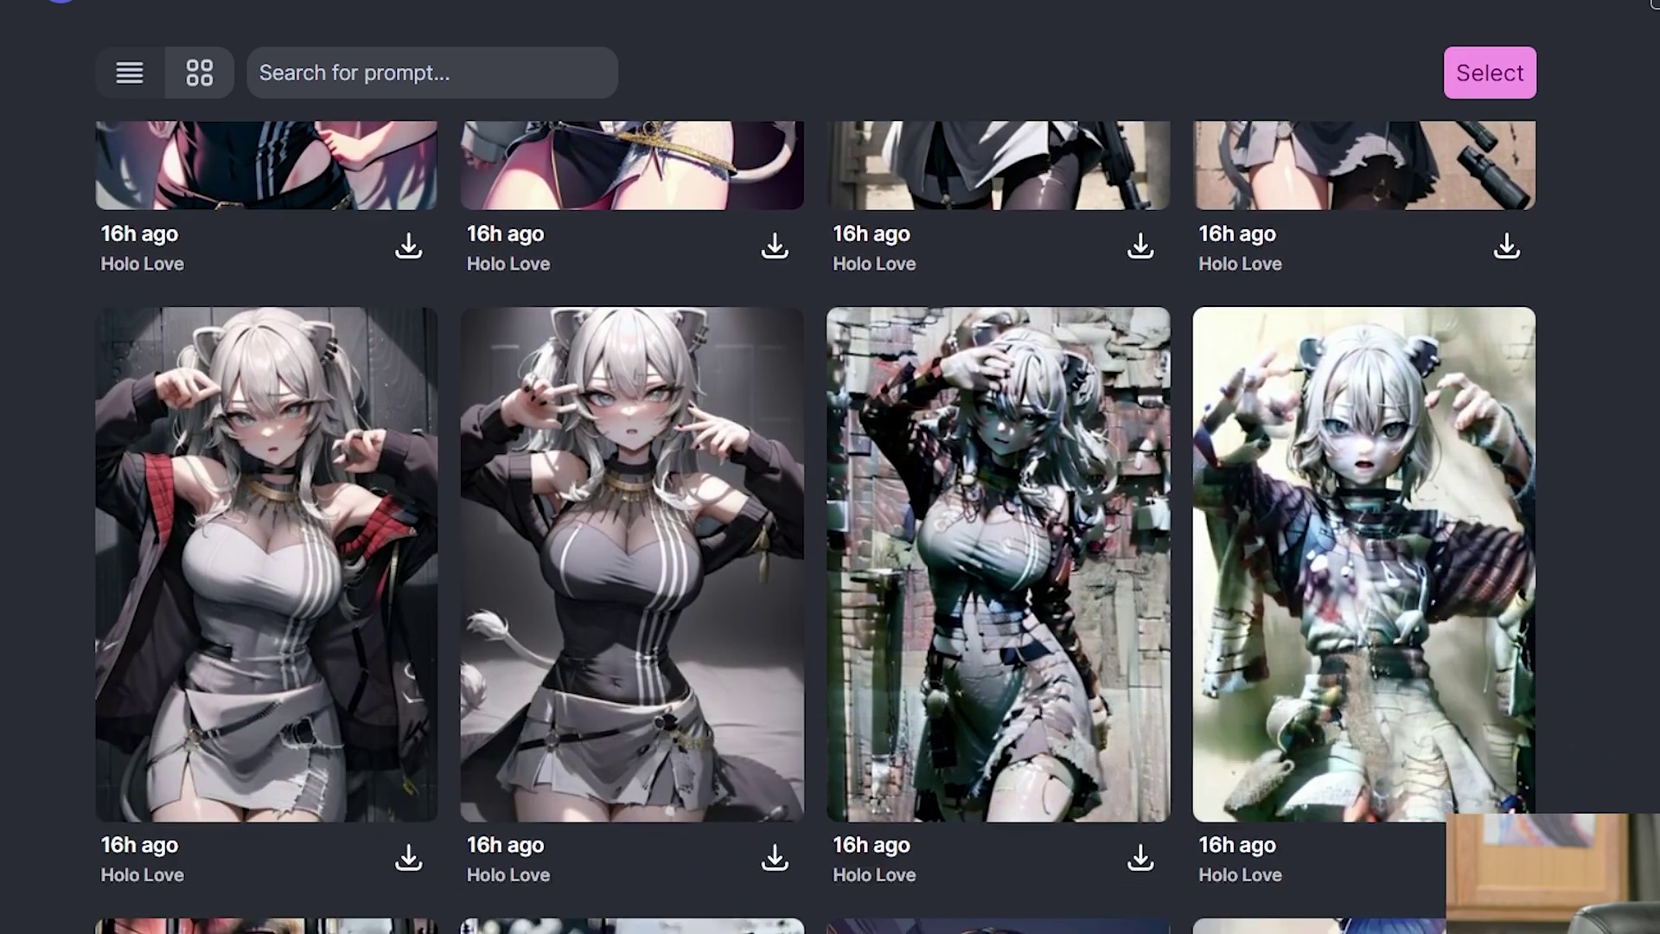
scroll(815, 518, "down", 10)
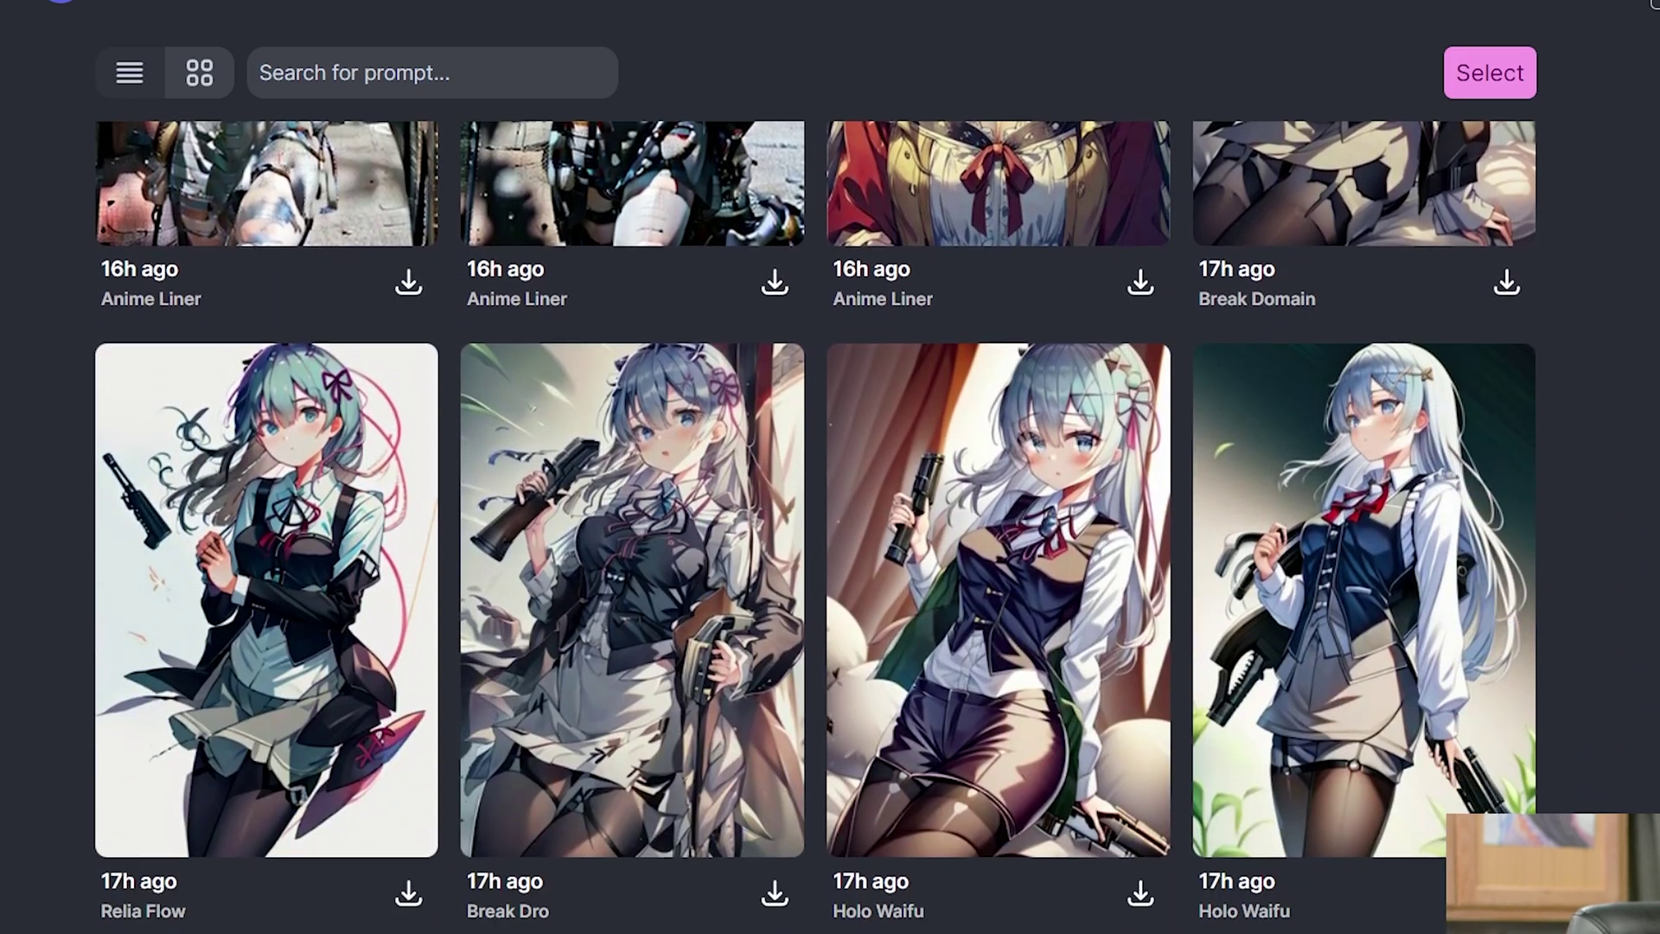
scroll(814, 519, "down", 15)
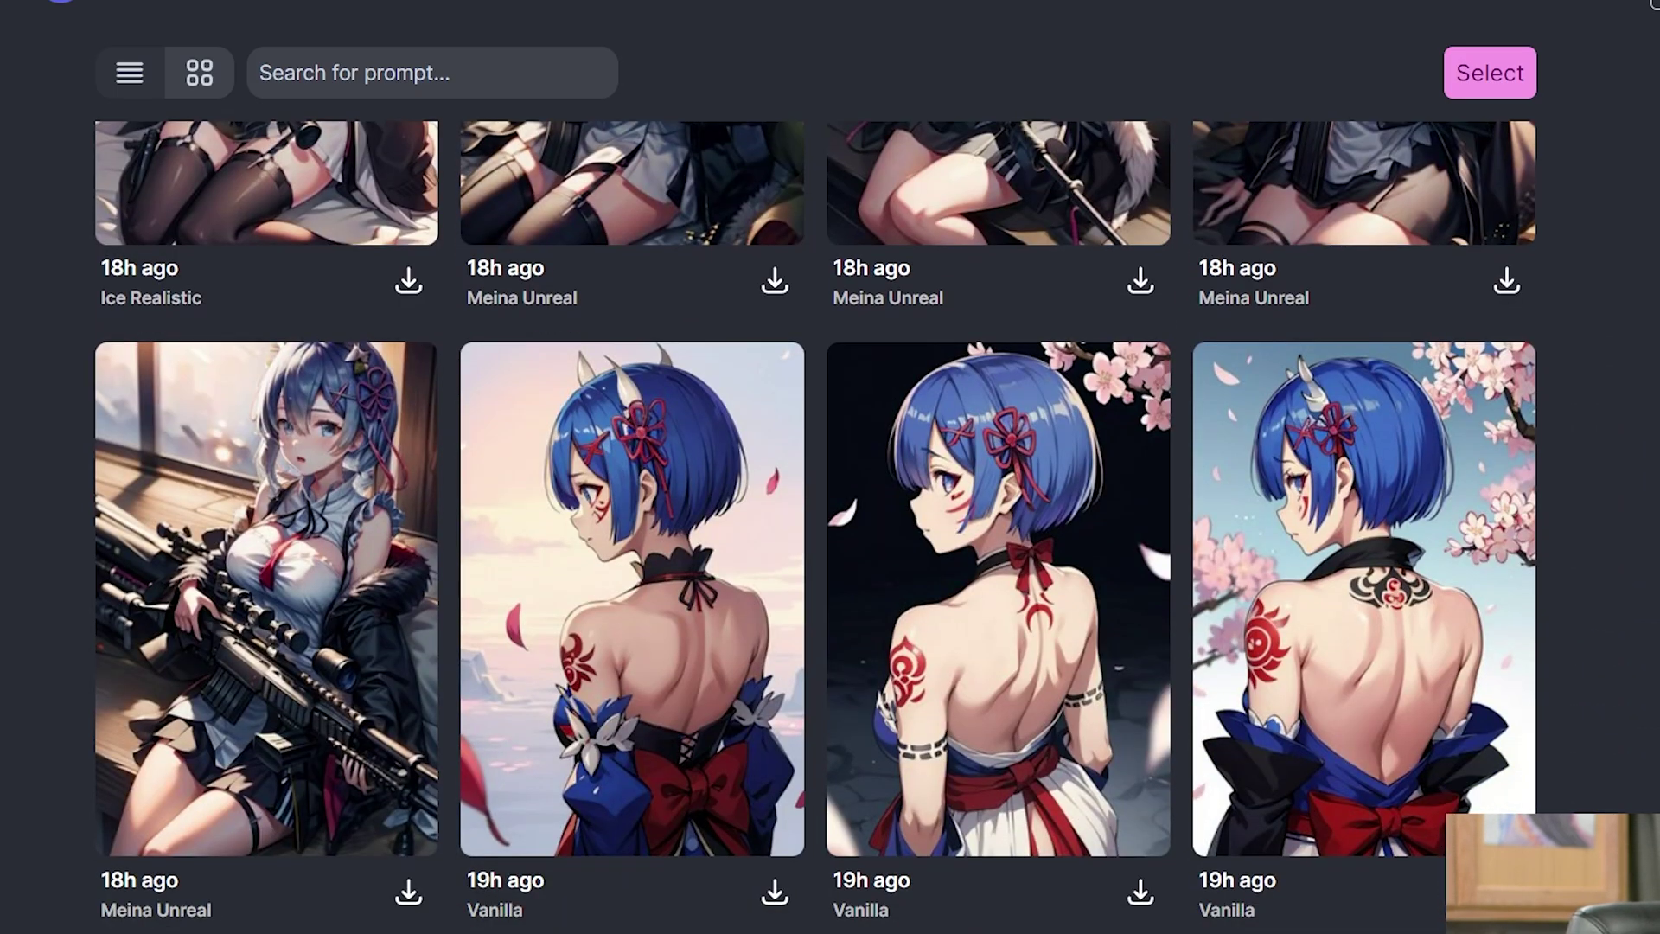
scroll(1418, 369, "down", 2)
scroll(1419, 369, "up", 8)
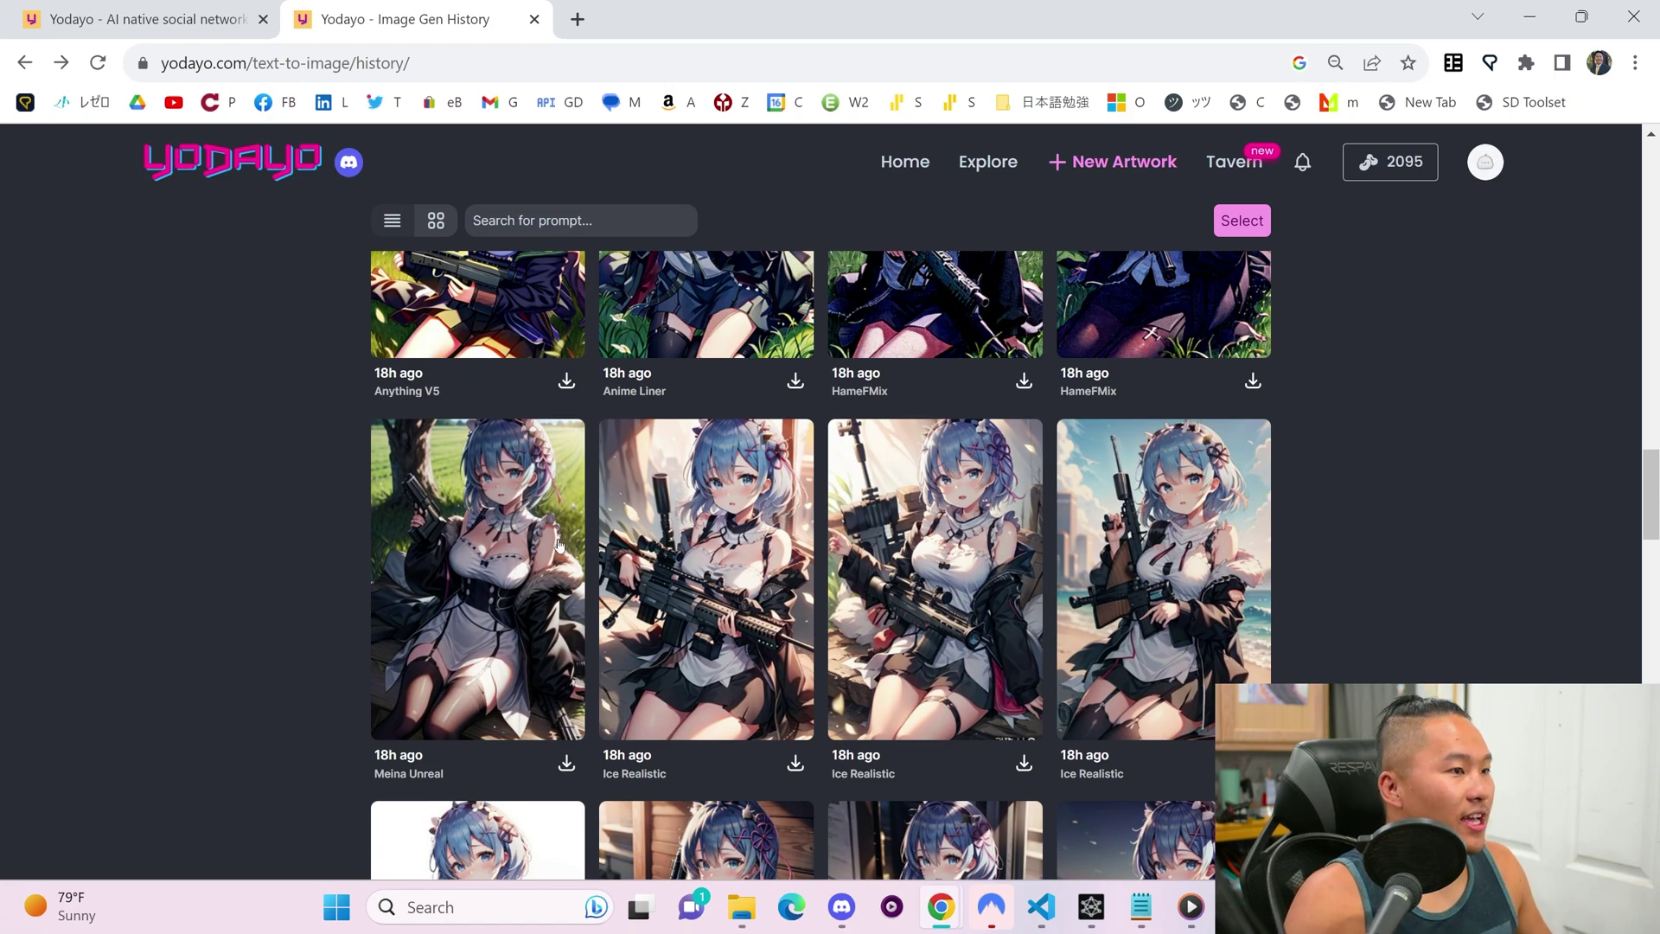
Step: Reopen the earlier Meina Unreal image from history to load its stacked-LoRA prompt
left_click(512, 558)
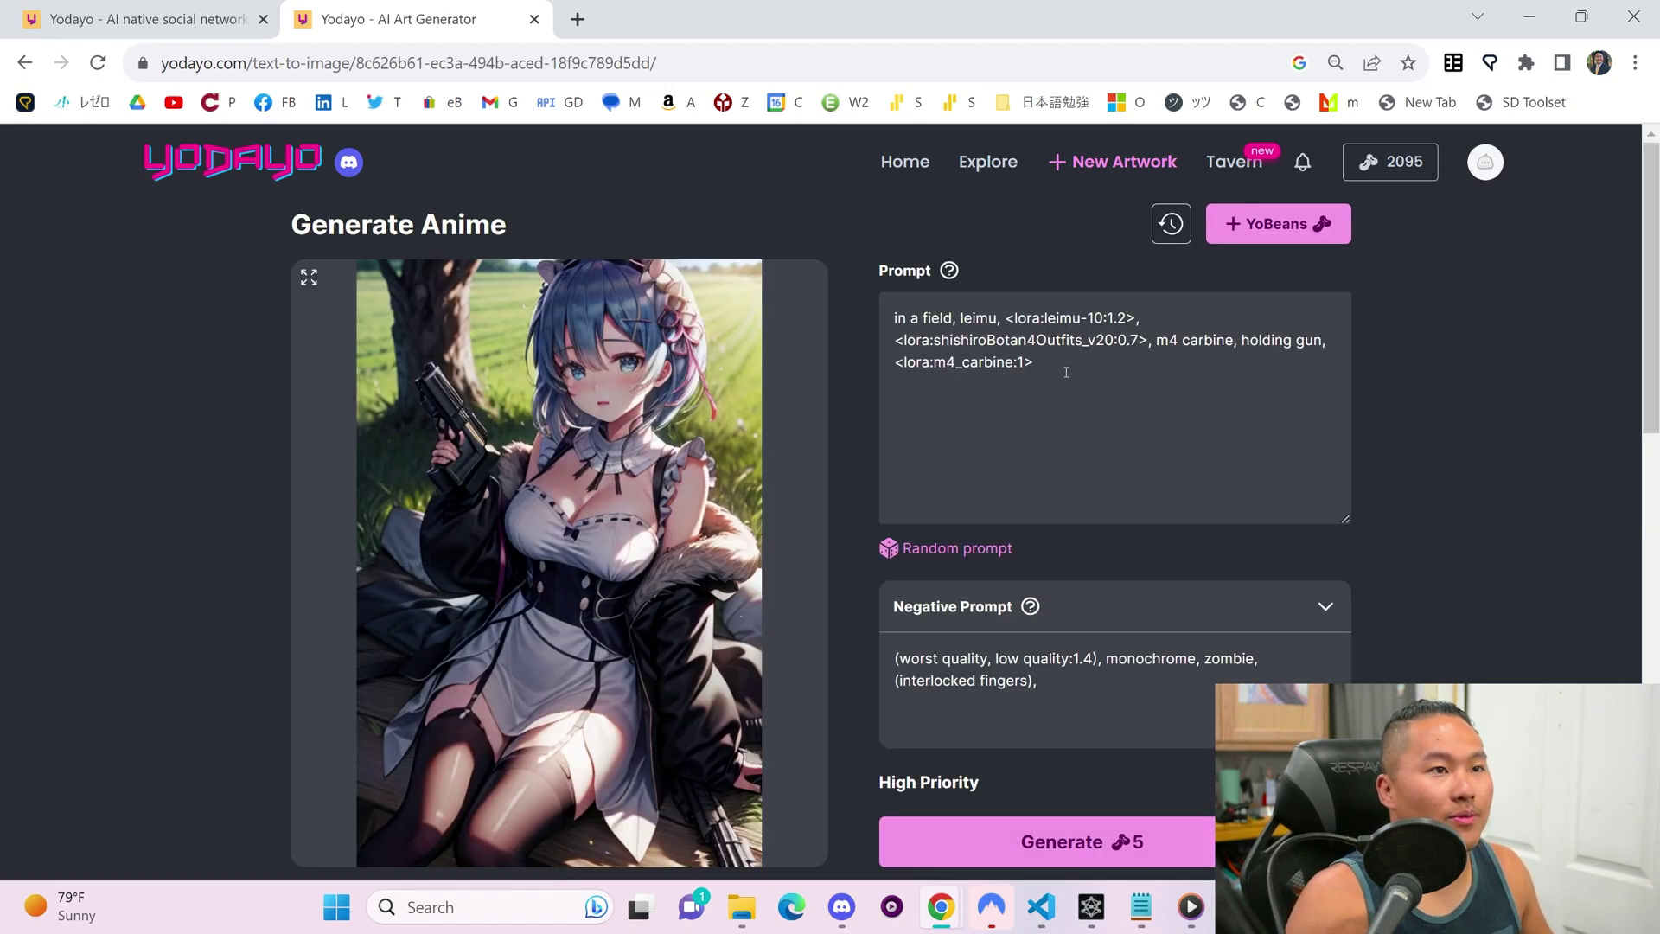
key("ctrl+a")
key("Right")
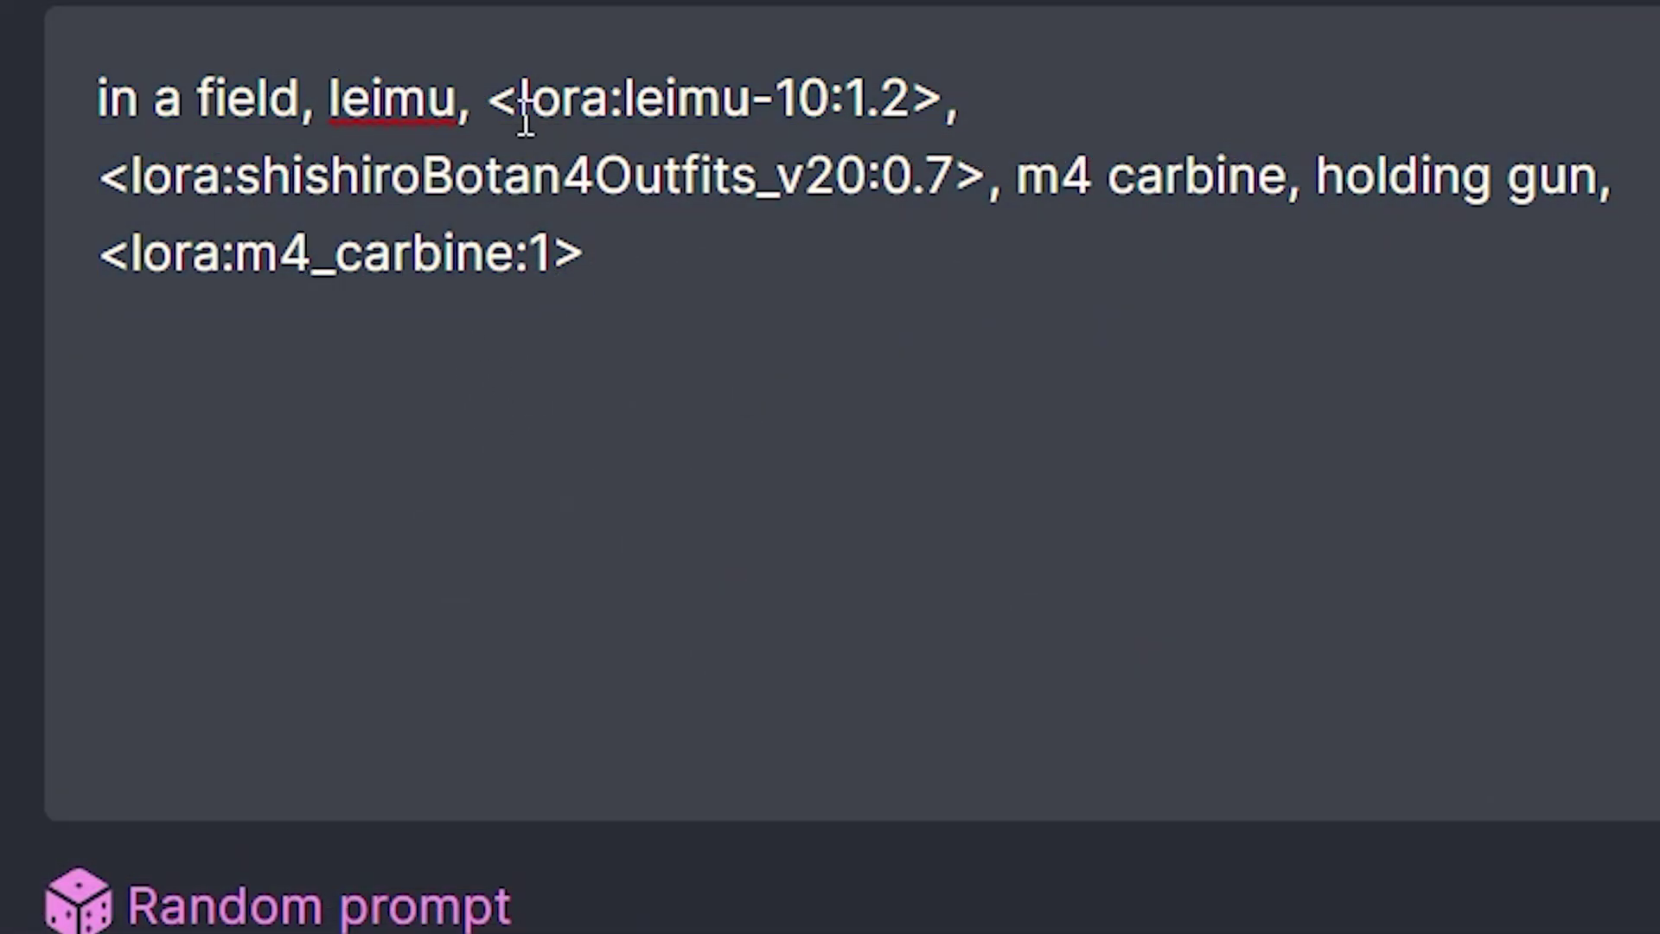
left_click(521, 117)
key("ctrl+a")
left_click(1452, 414)
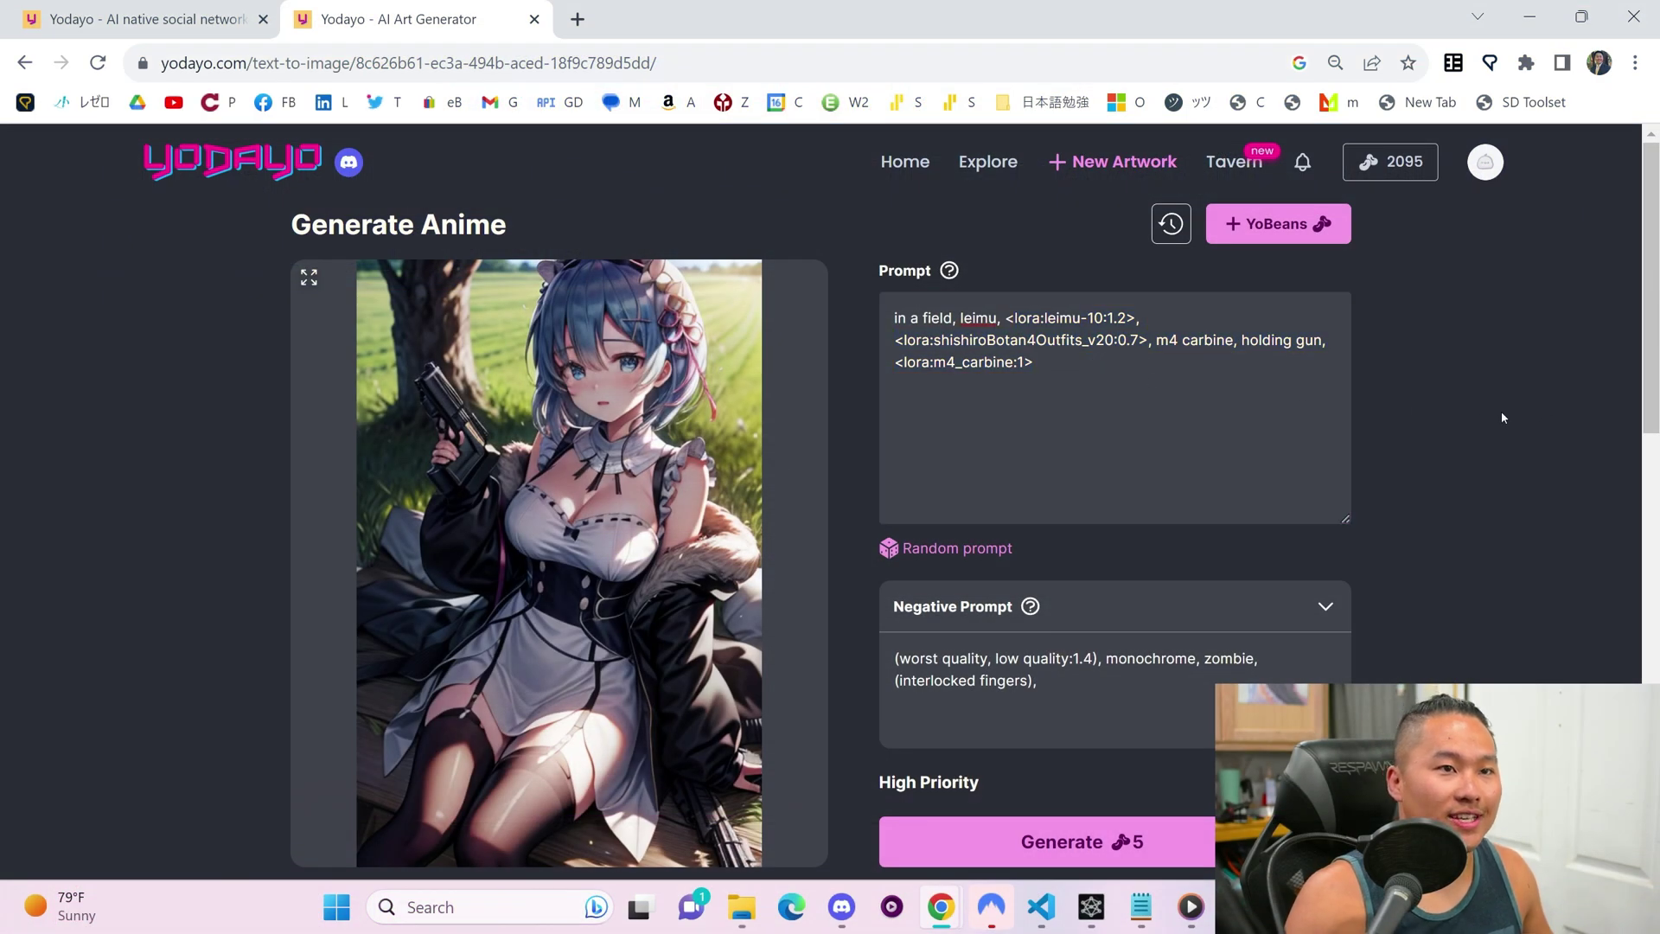
scroll(1367, 463, "down", 10)
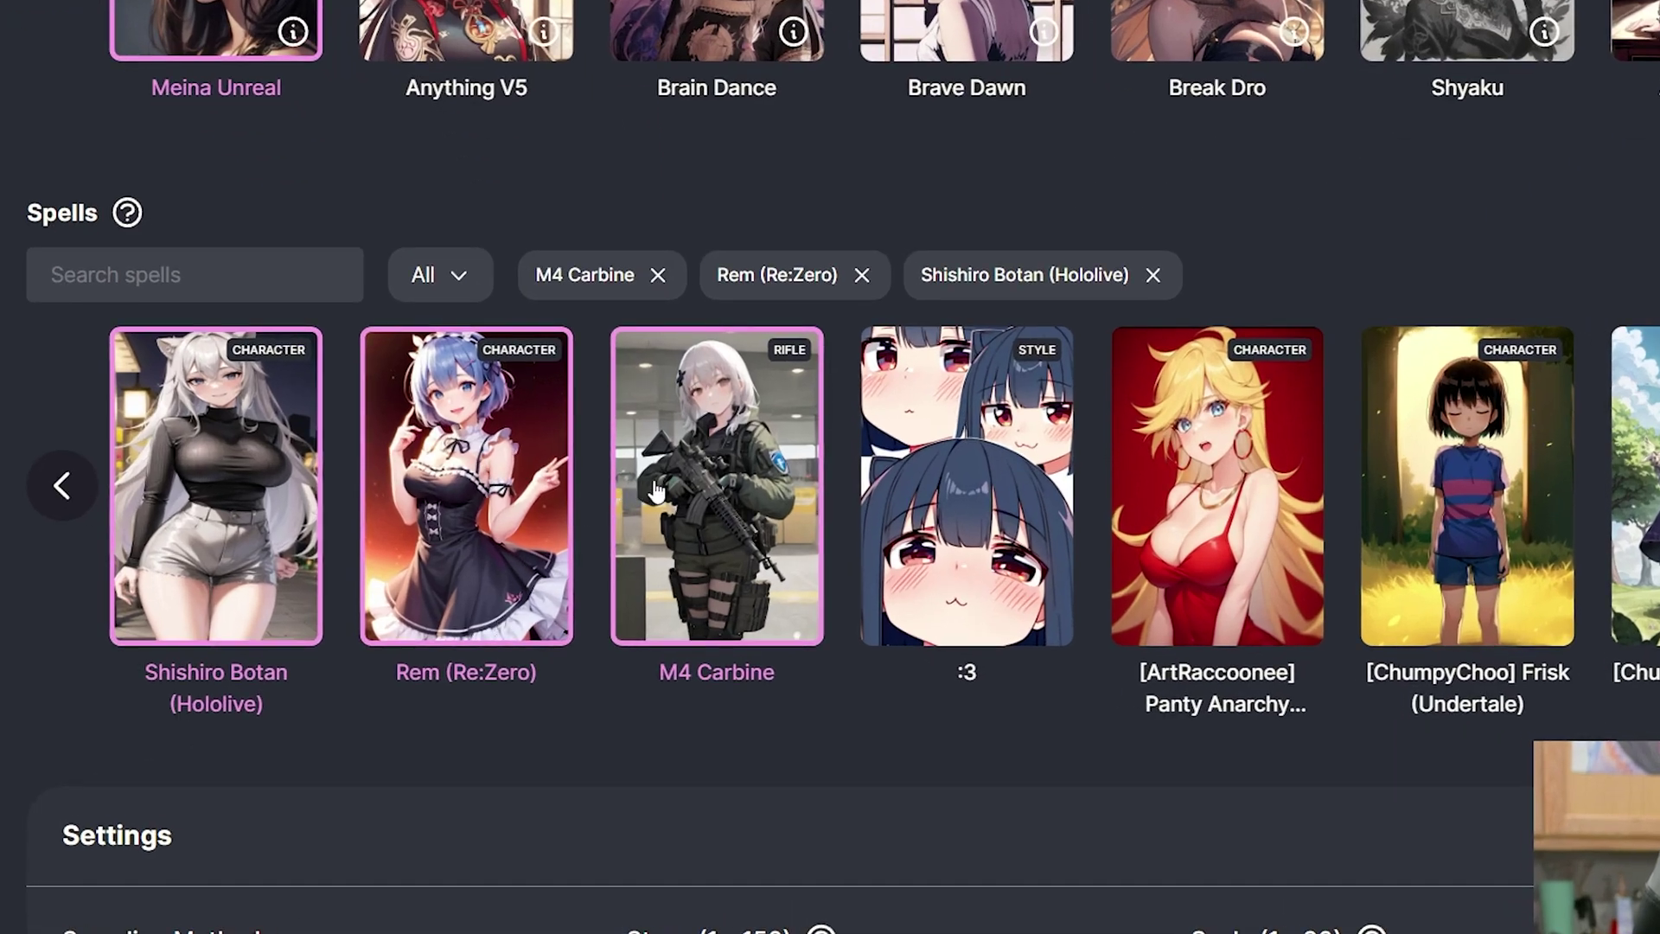
scroll(1312, 435, "up", 10)
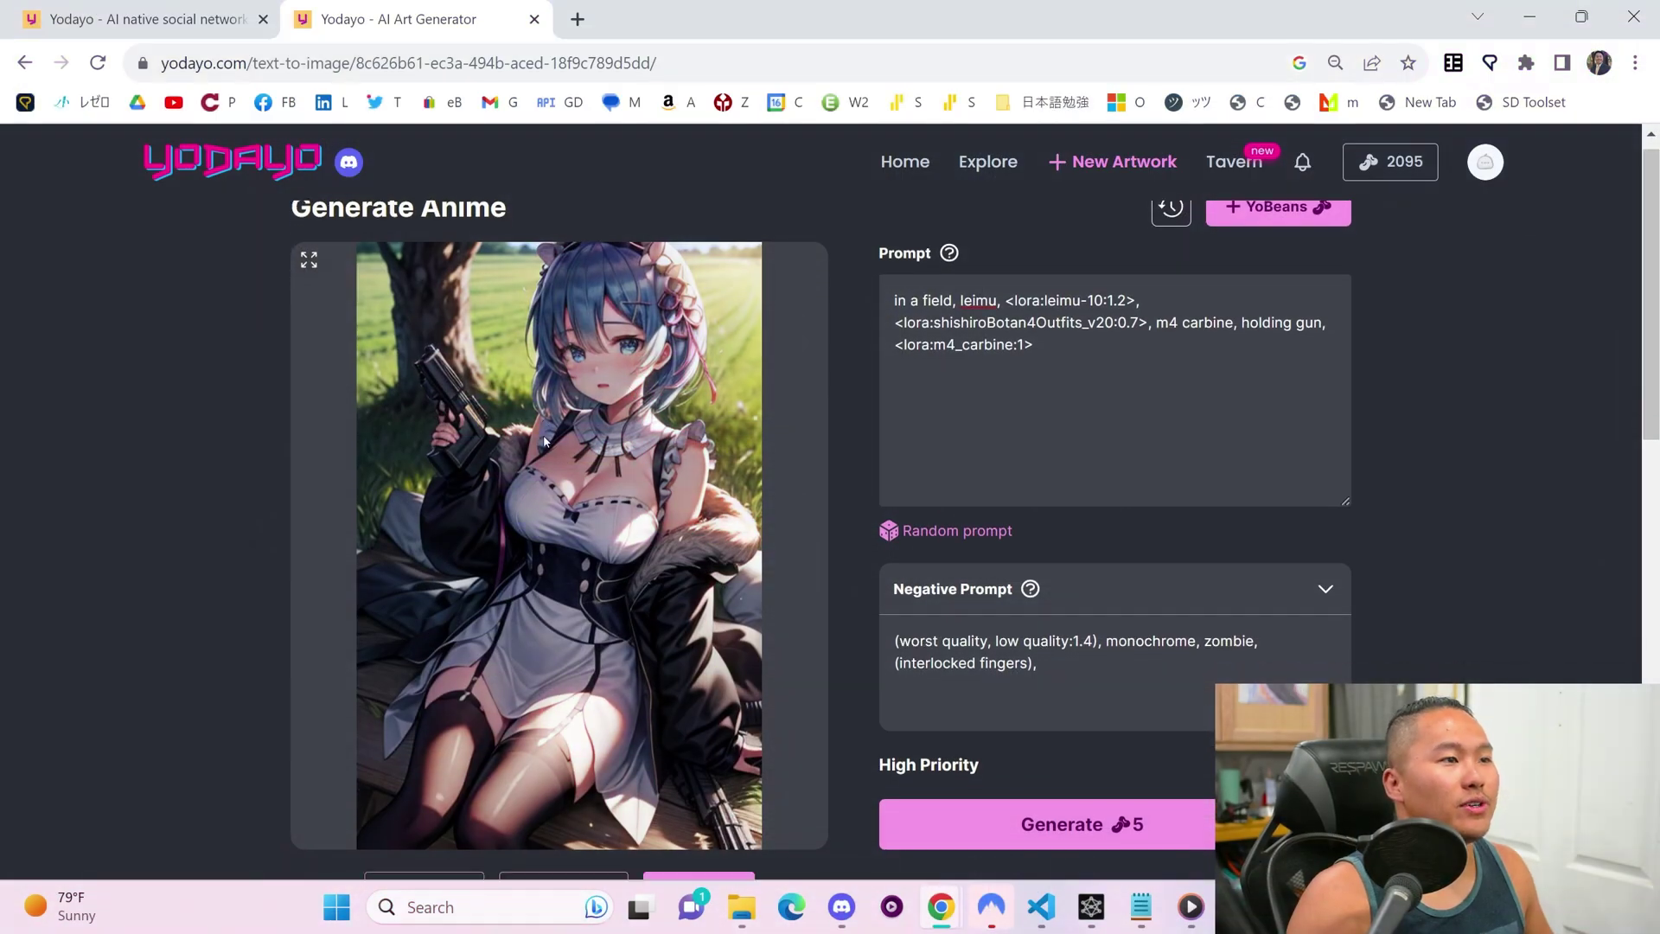
scroll(605, 437, "down", 1)
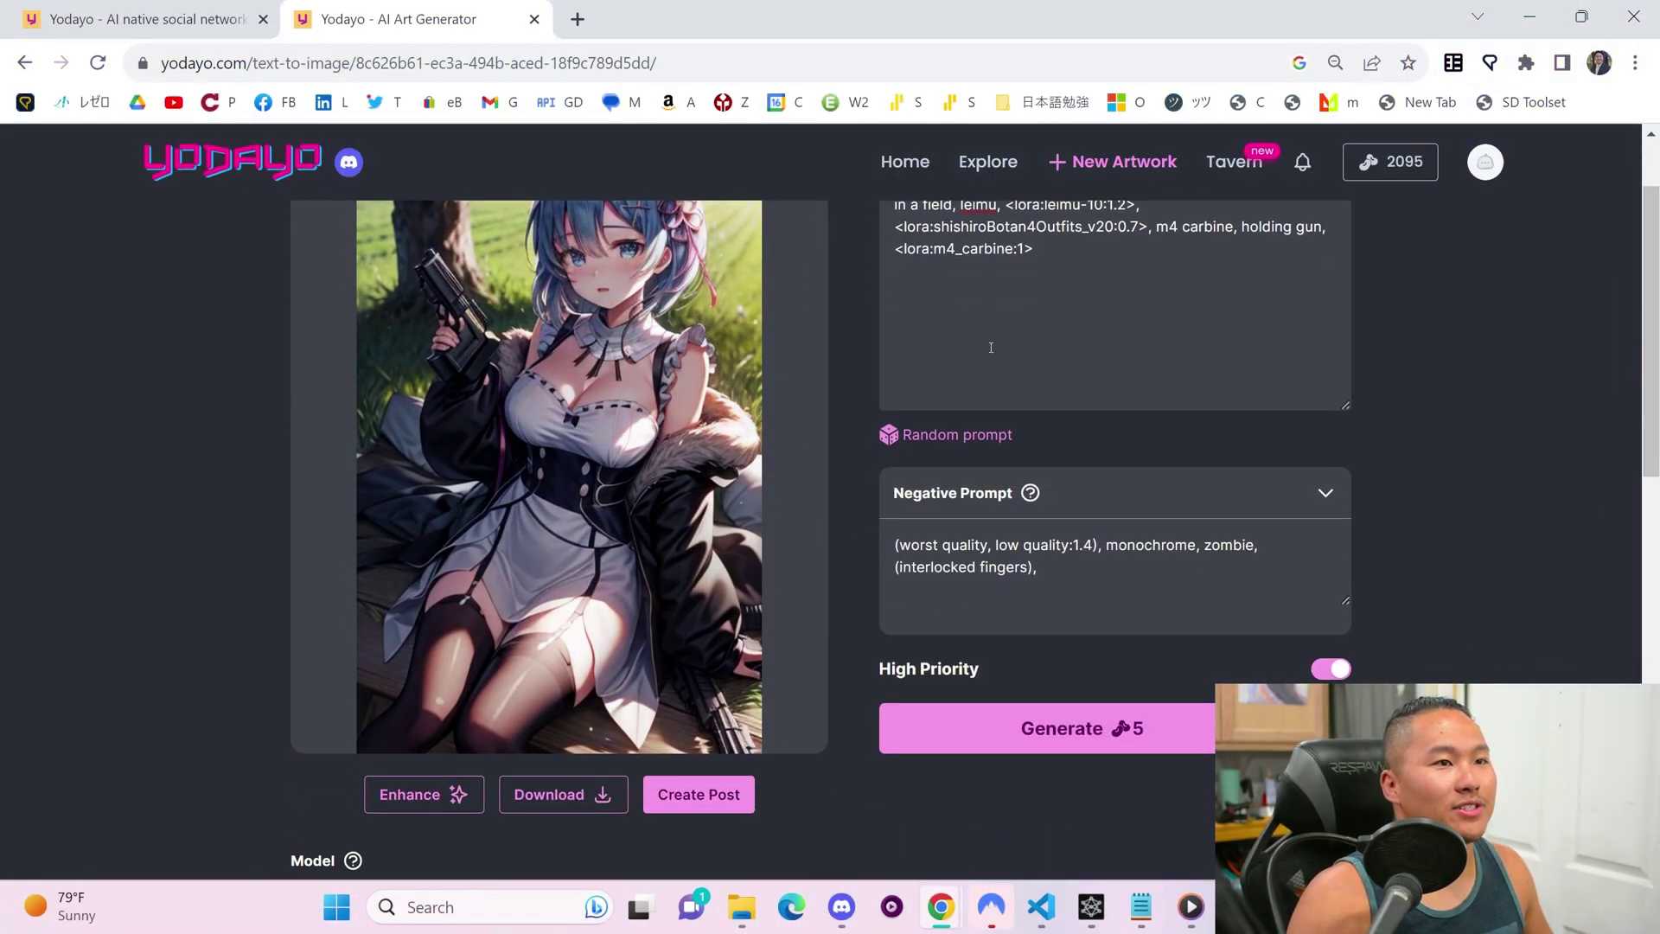
Step: Adjust the leimu LoRA's 1.2 weight in the prompt for the Rem-holding-a-handgun image
left_click(1107, 252)
scroll(1130, 287, "up", 2)
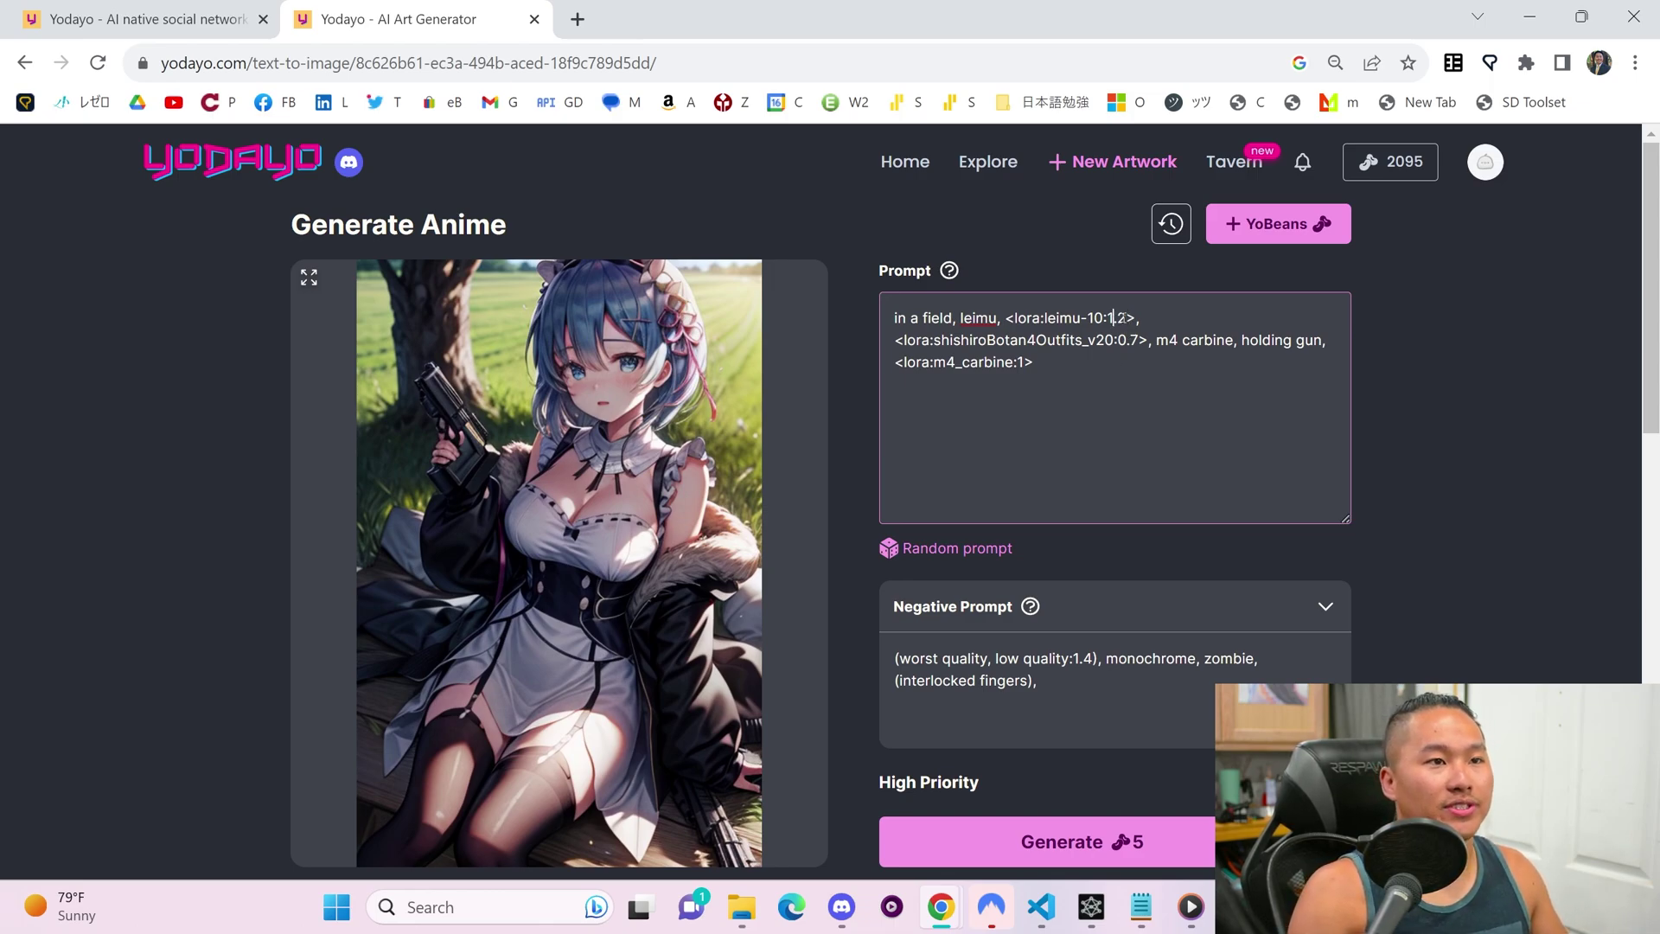
left_click_drag(1107, 318, 1134, 318)
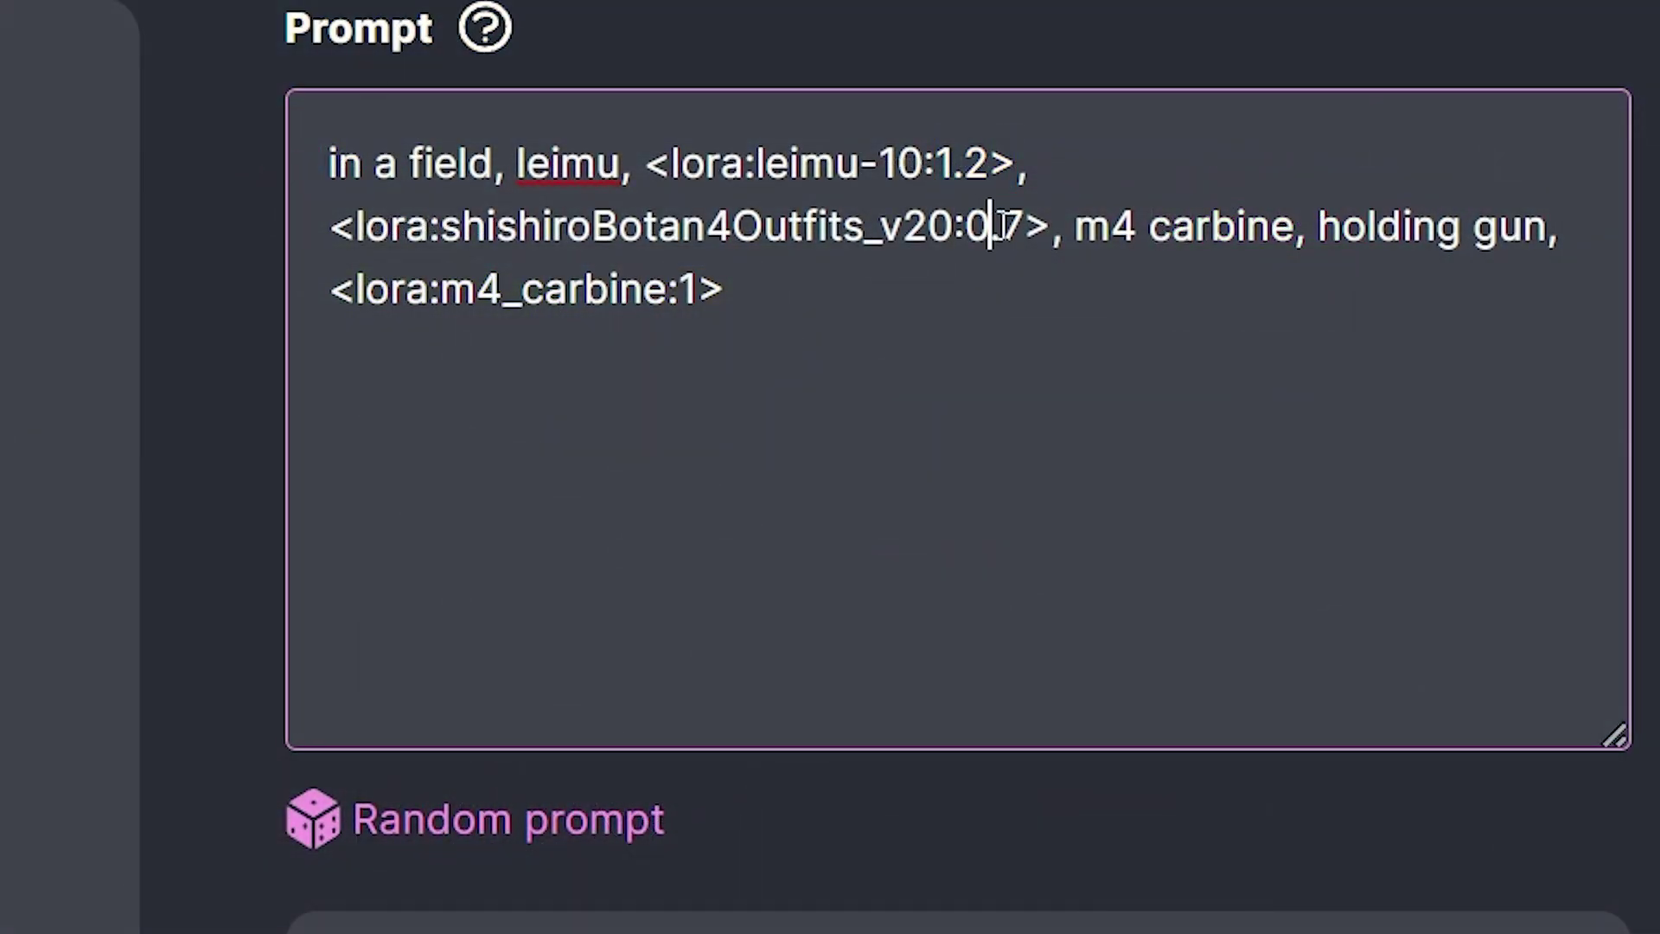
left_click(1022, 284)
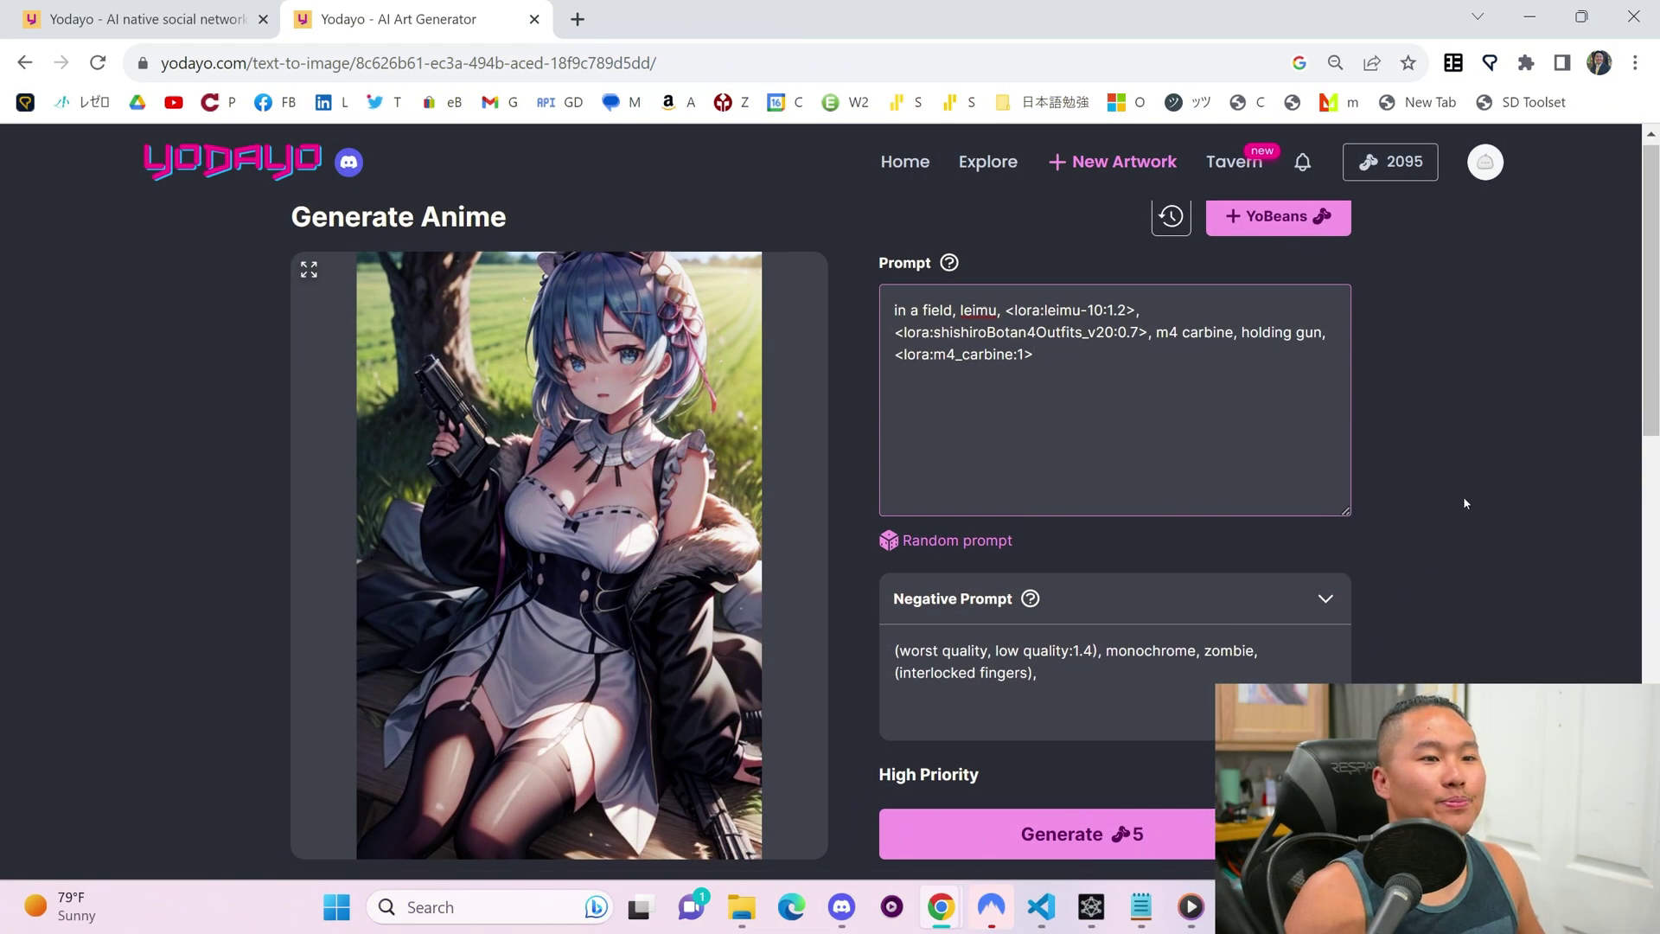
scroll(1462, 495, "down", 1)
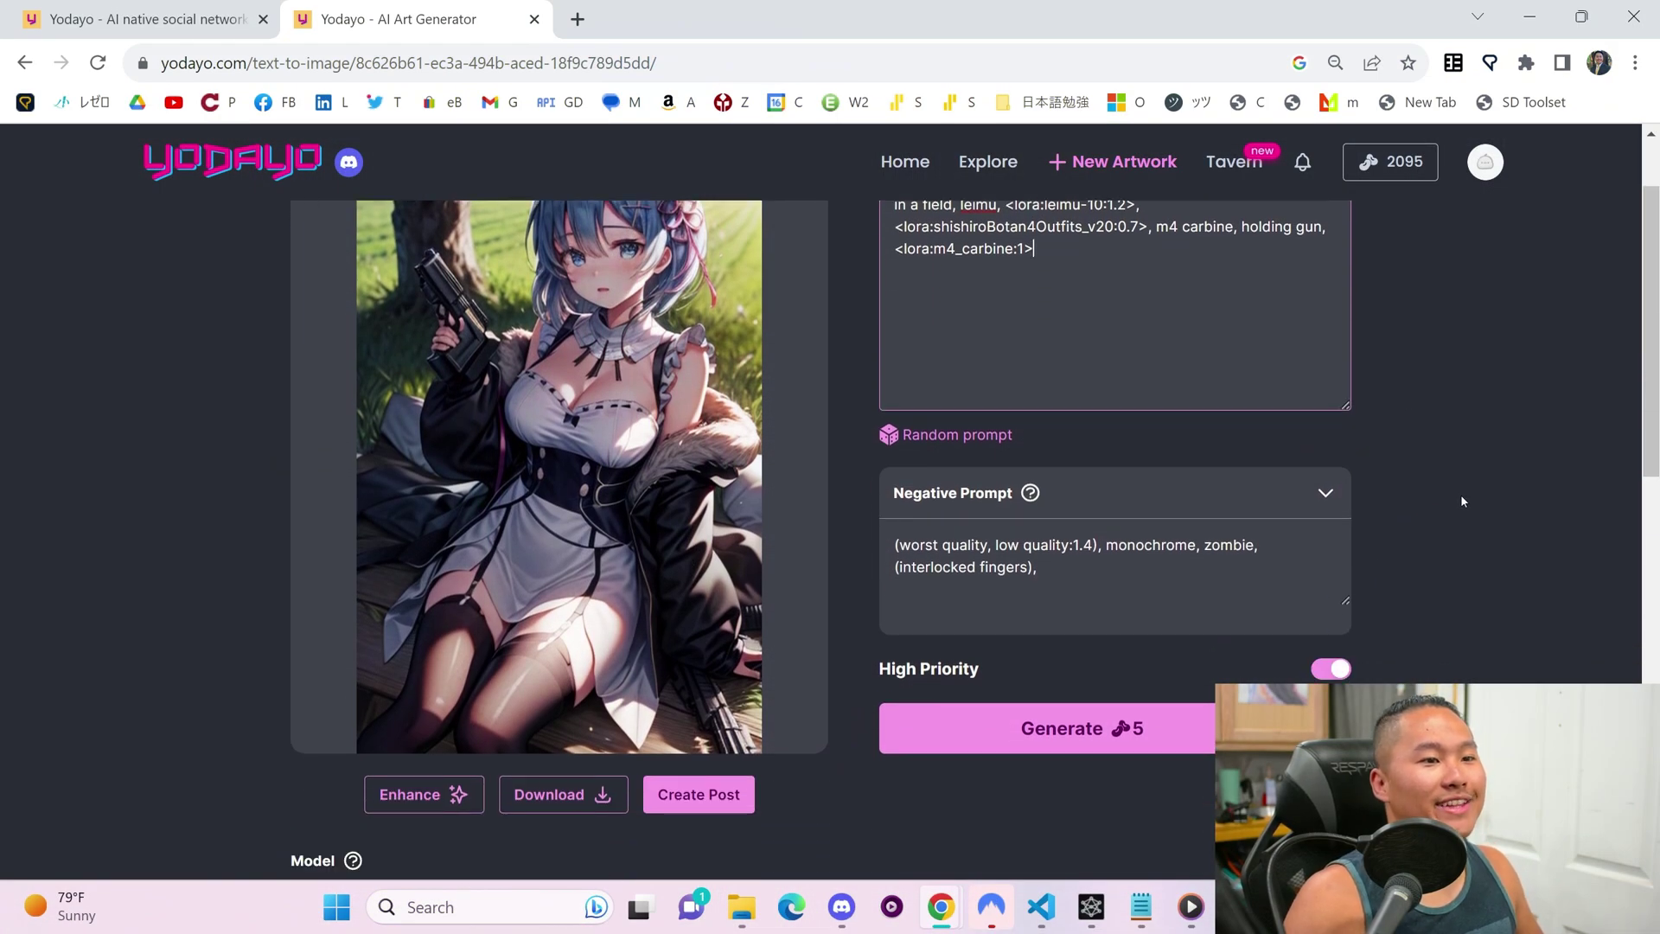
scroll(1454, 495, "up", 1)
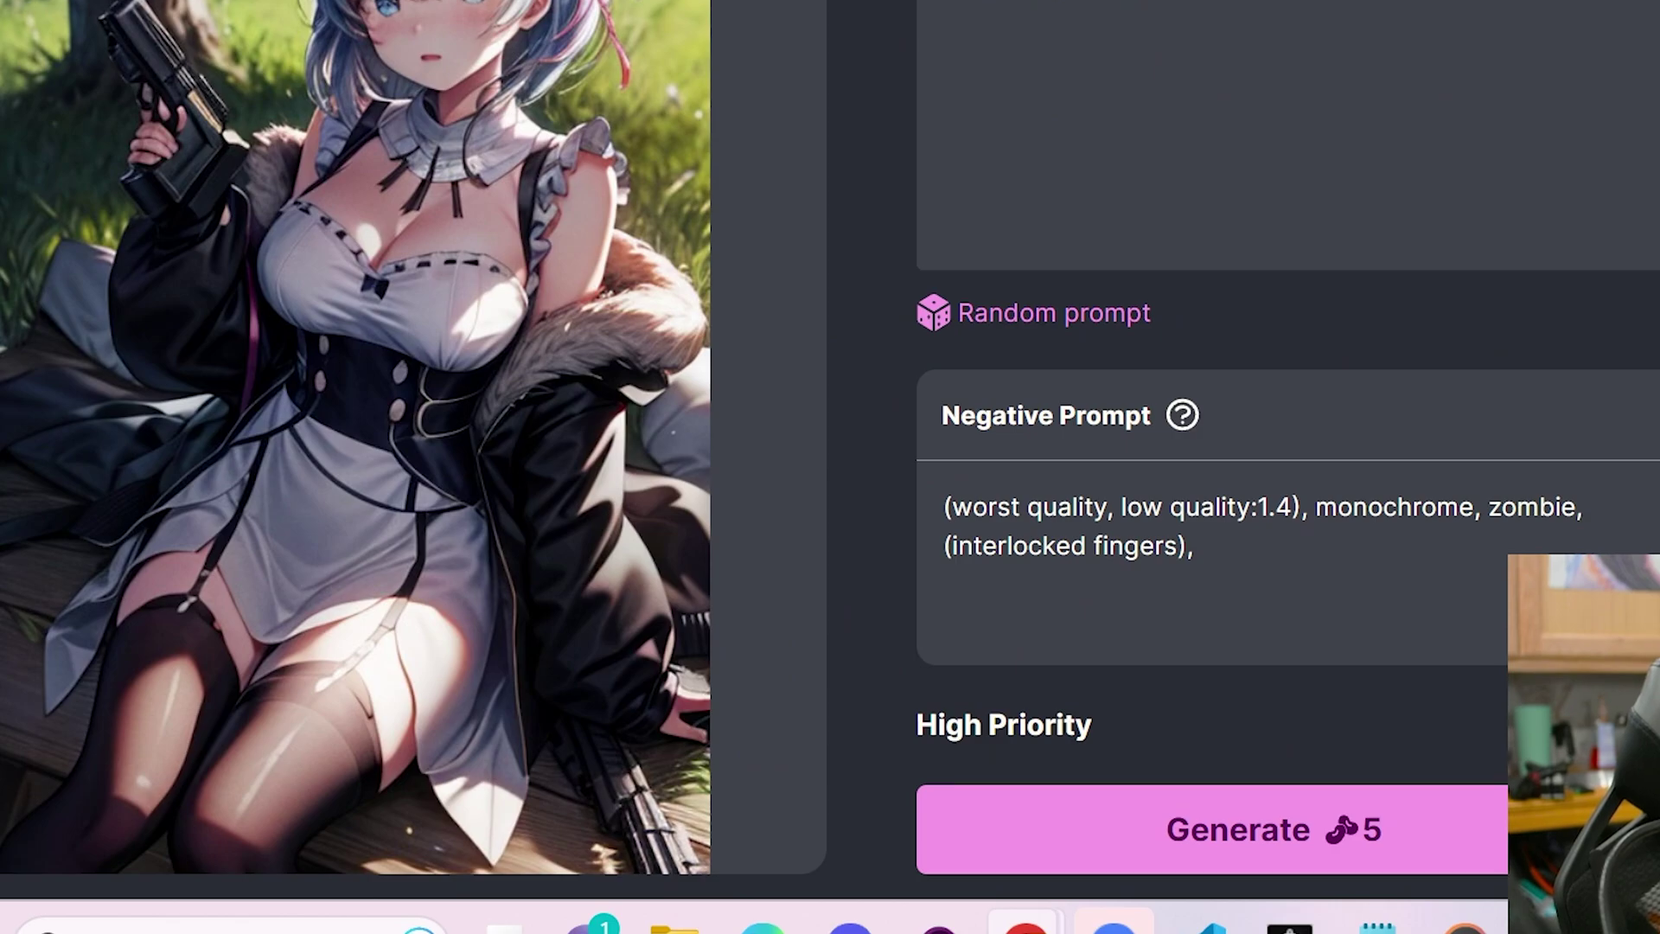
scroll(205, 751, "down", 2)
Step: Enhance the handgun image with Upscale By 4, Hires Steps 15 and the R-ESRGAN 4x+ Anime6B upscaler
left_click(152, 770)
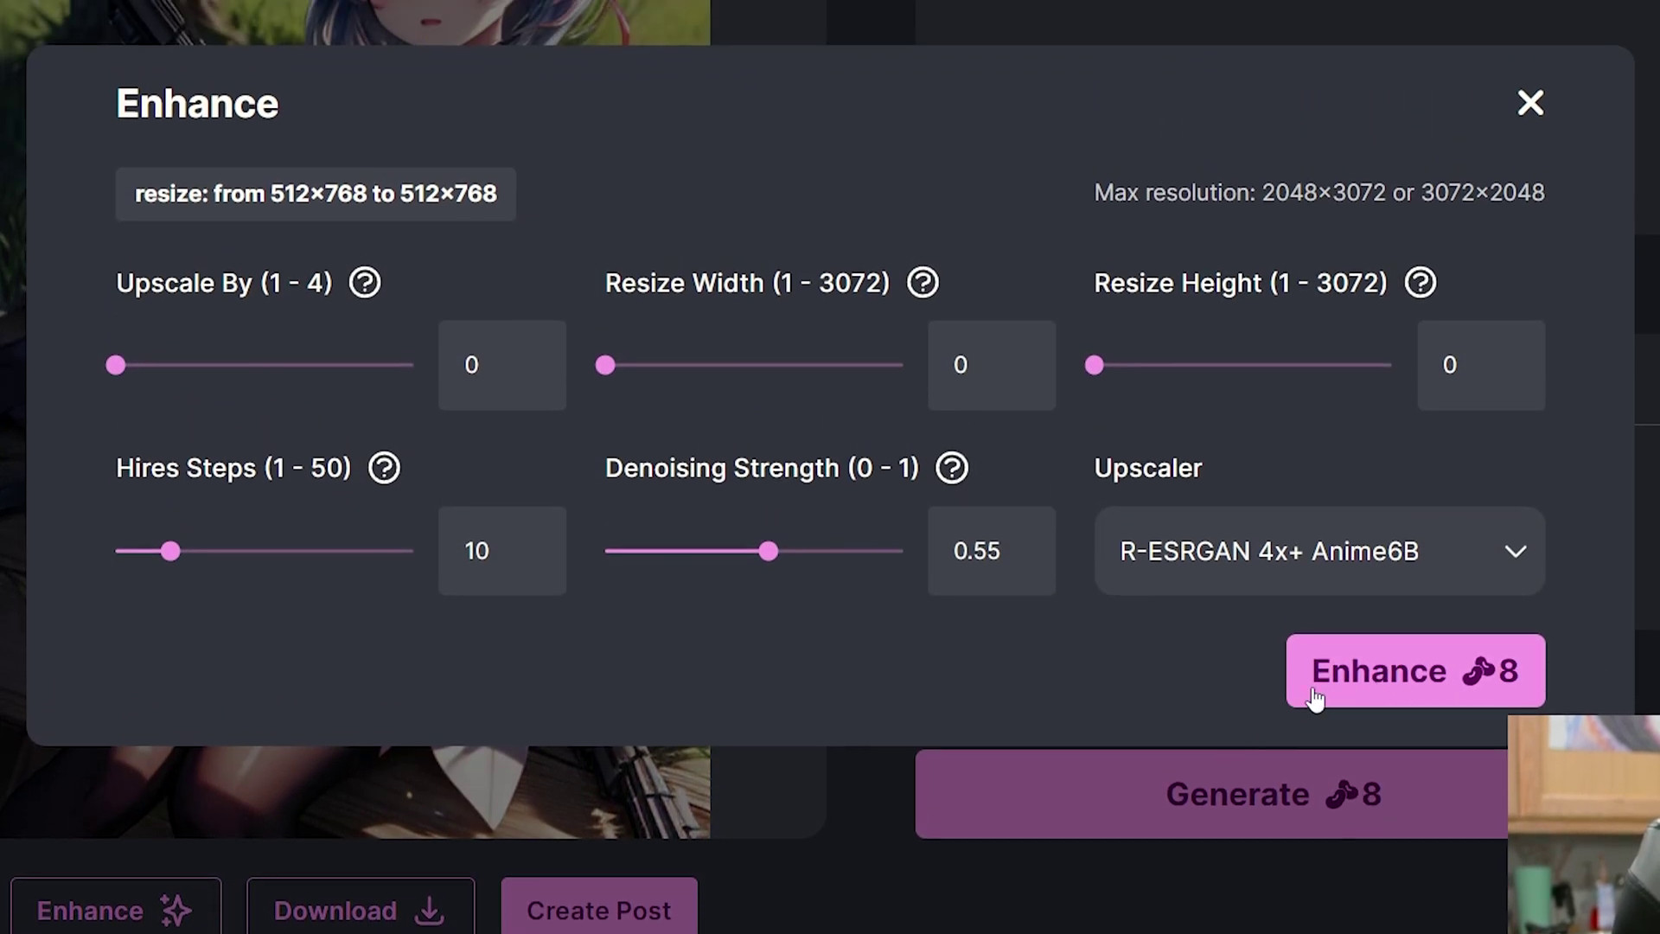
left_click_drag(116, 365, 267, 367)
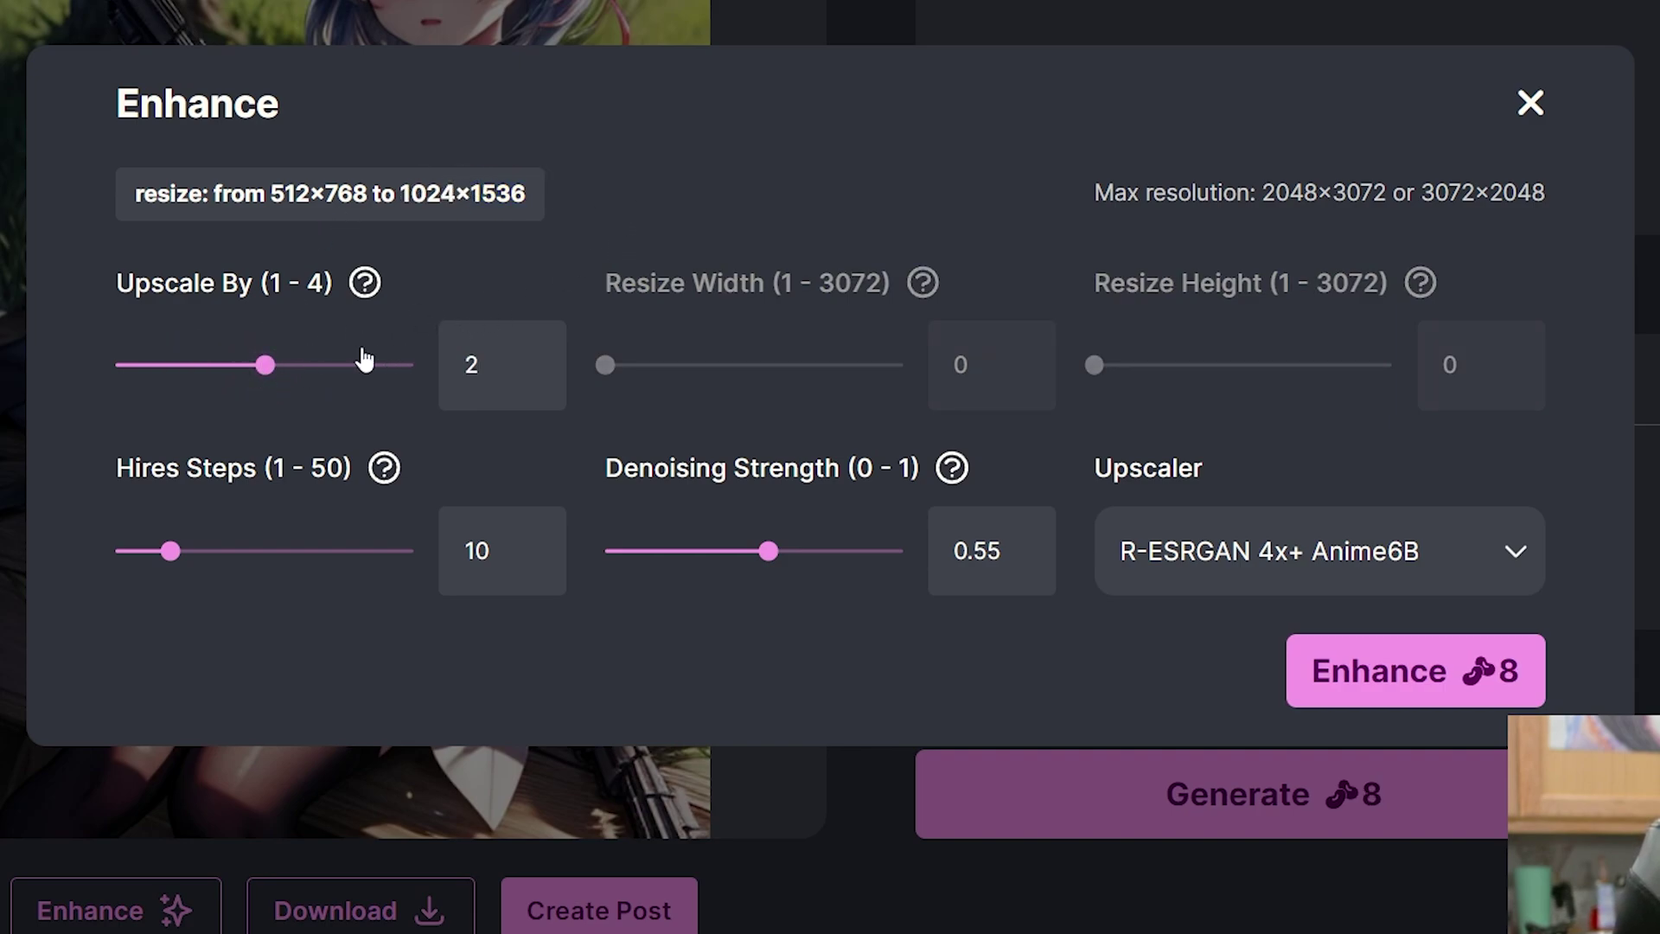
left_click_drag(267, 367, 420, 365)
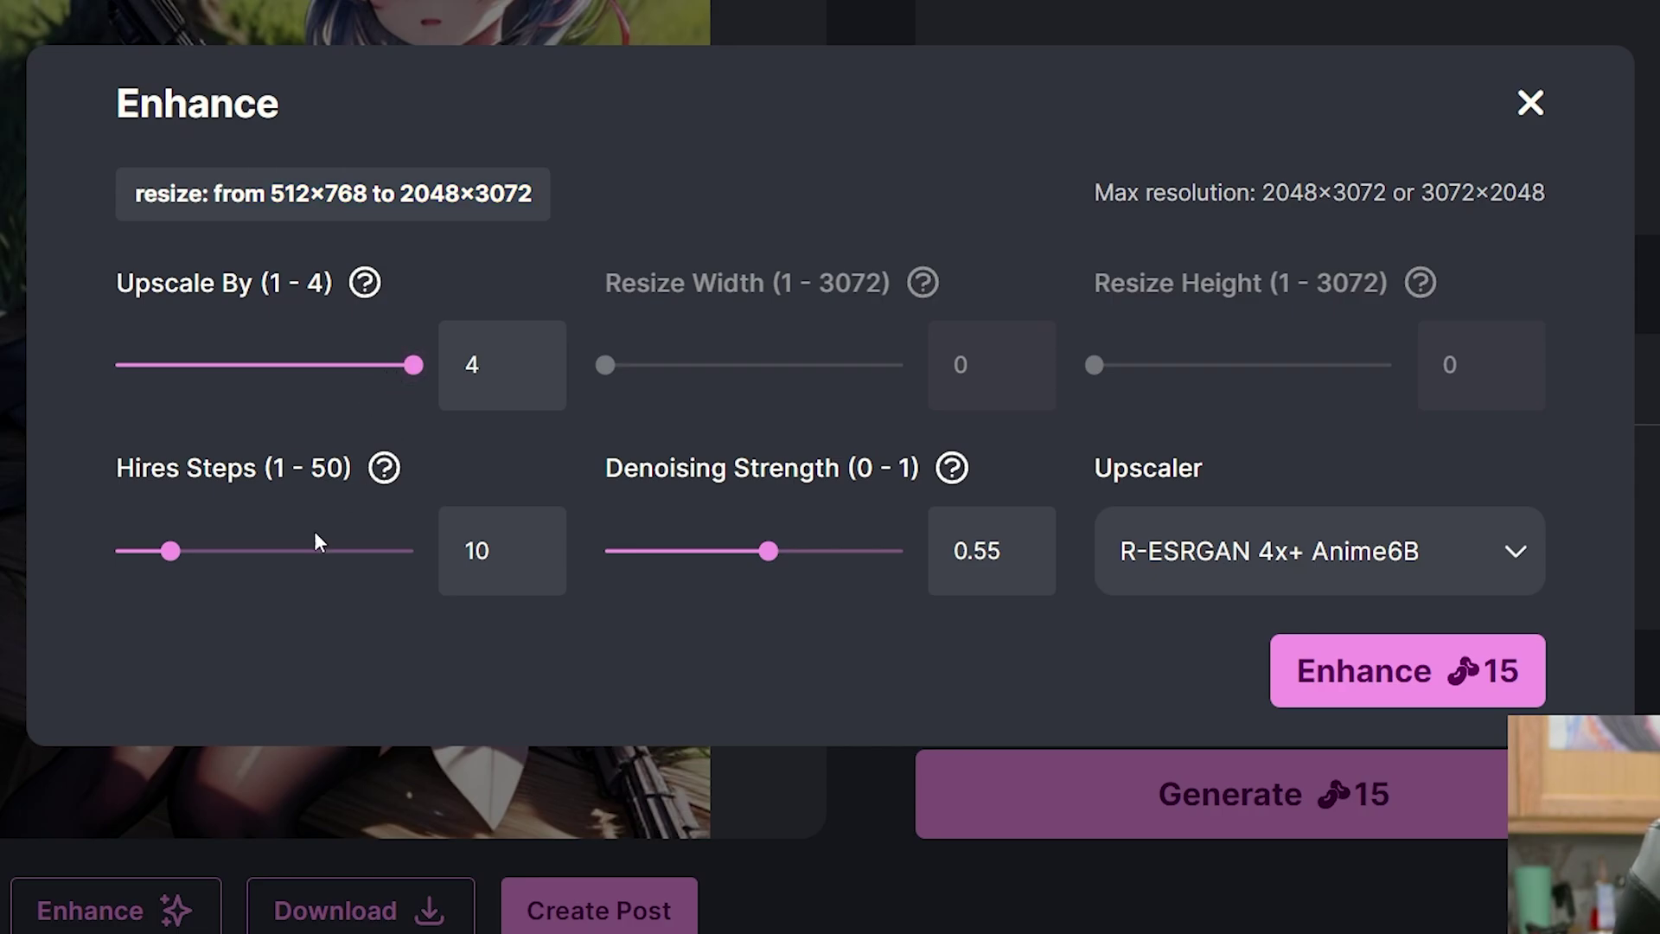
left_click_drag(170, 551, 200, 552)
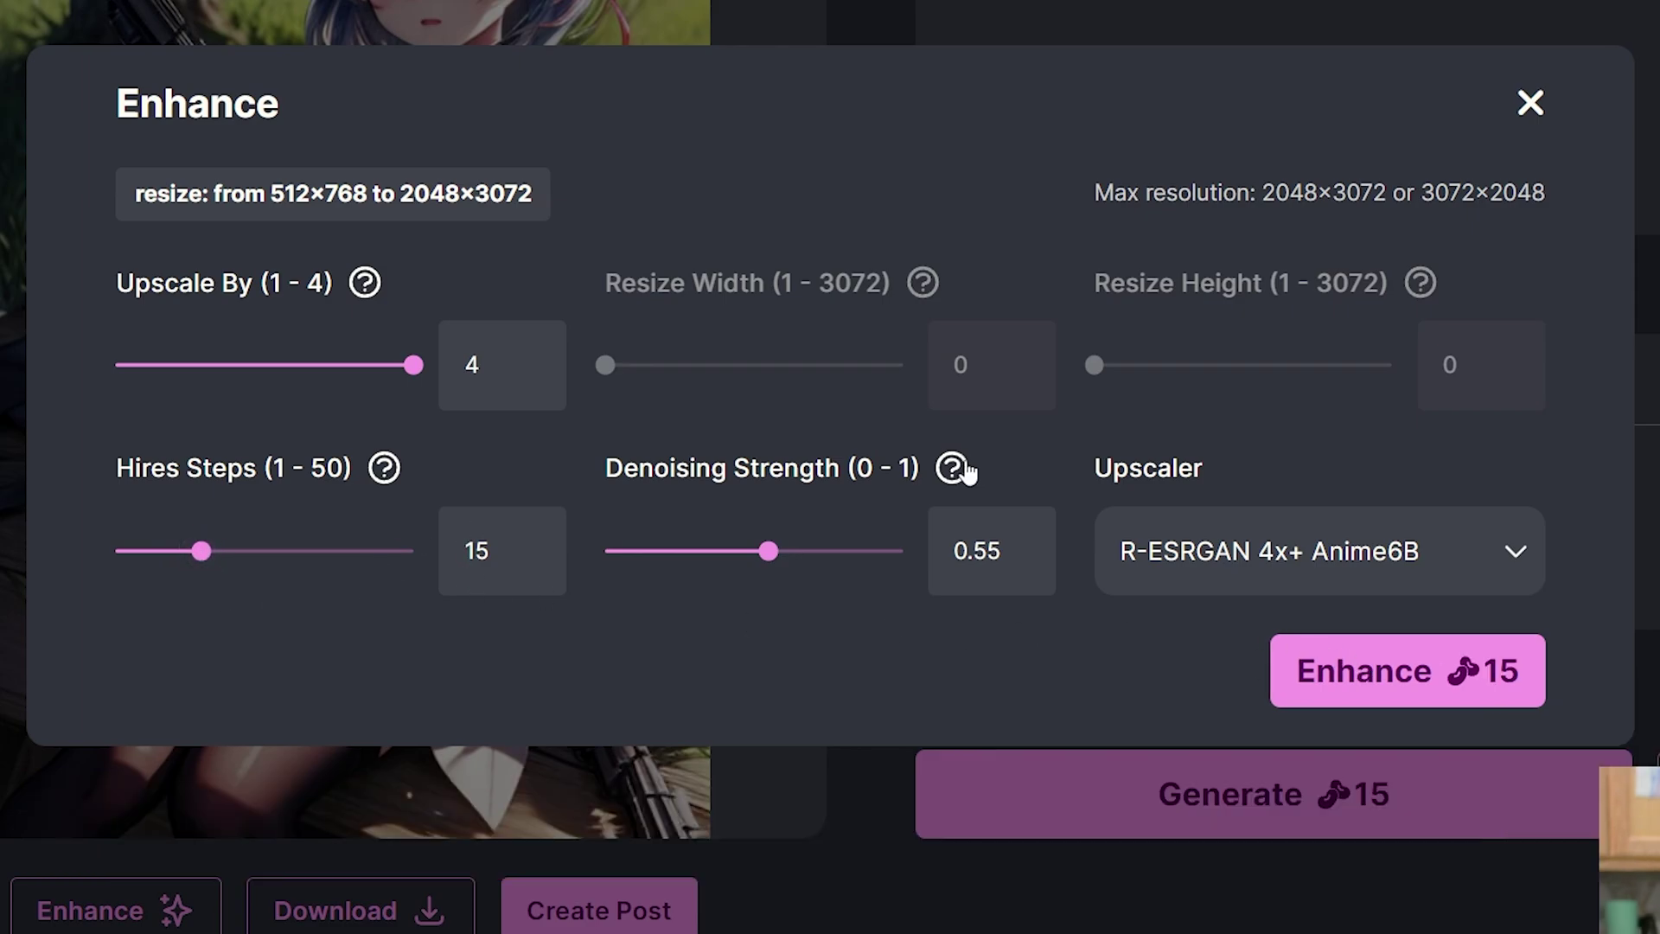
mouse_move(955, 470)
mouse_move(764, 560)
left_mouse_down()
mouse_move(698, 558)
mouse_move(861, 555)
mouse_move(739, 551)
mouse_move(769, 551)
left_mouse_up()
left_click(1335, 572)
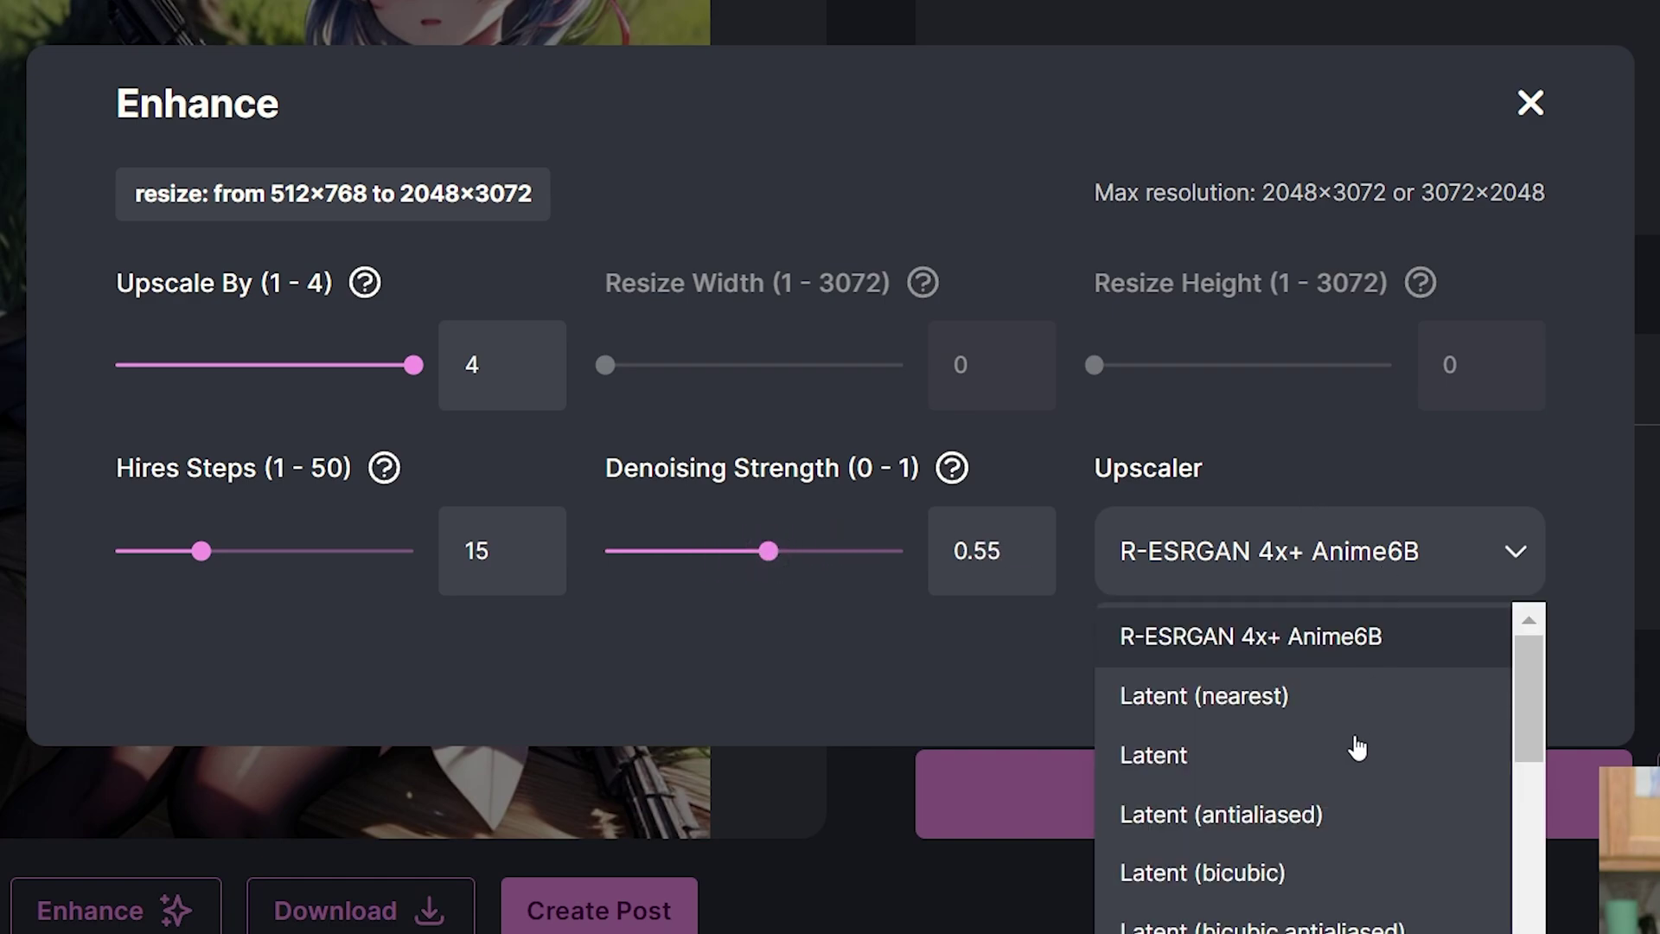
scroll(1340, 696, "down", 5)
scroll(1326, 759, "up", 5)
left_click(1290, 641)
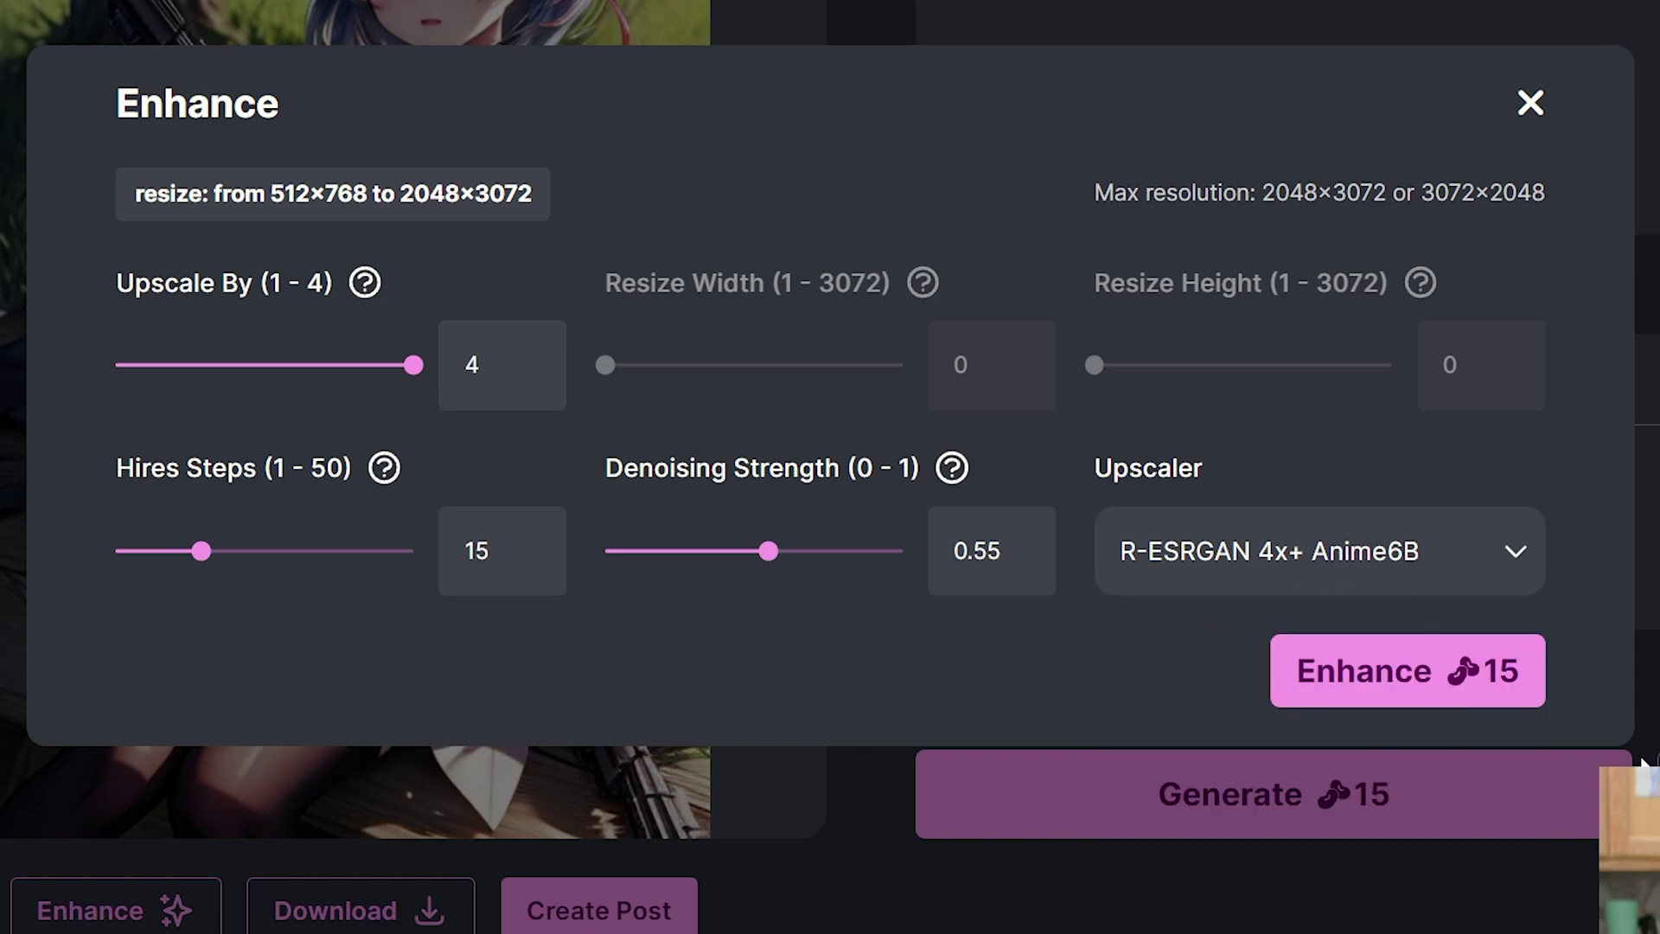
left_click(1418, 673)
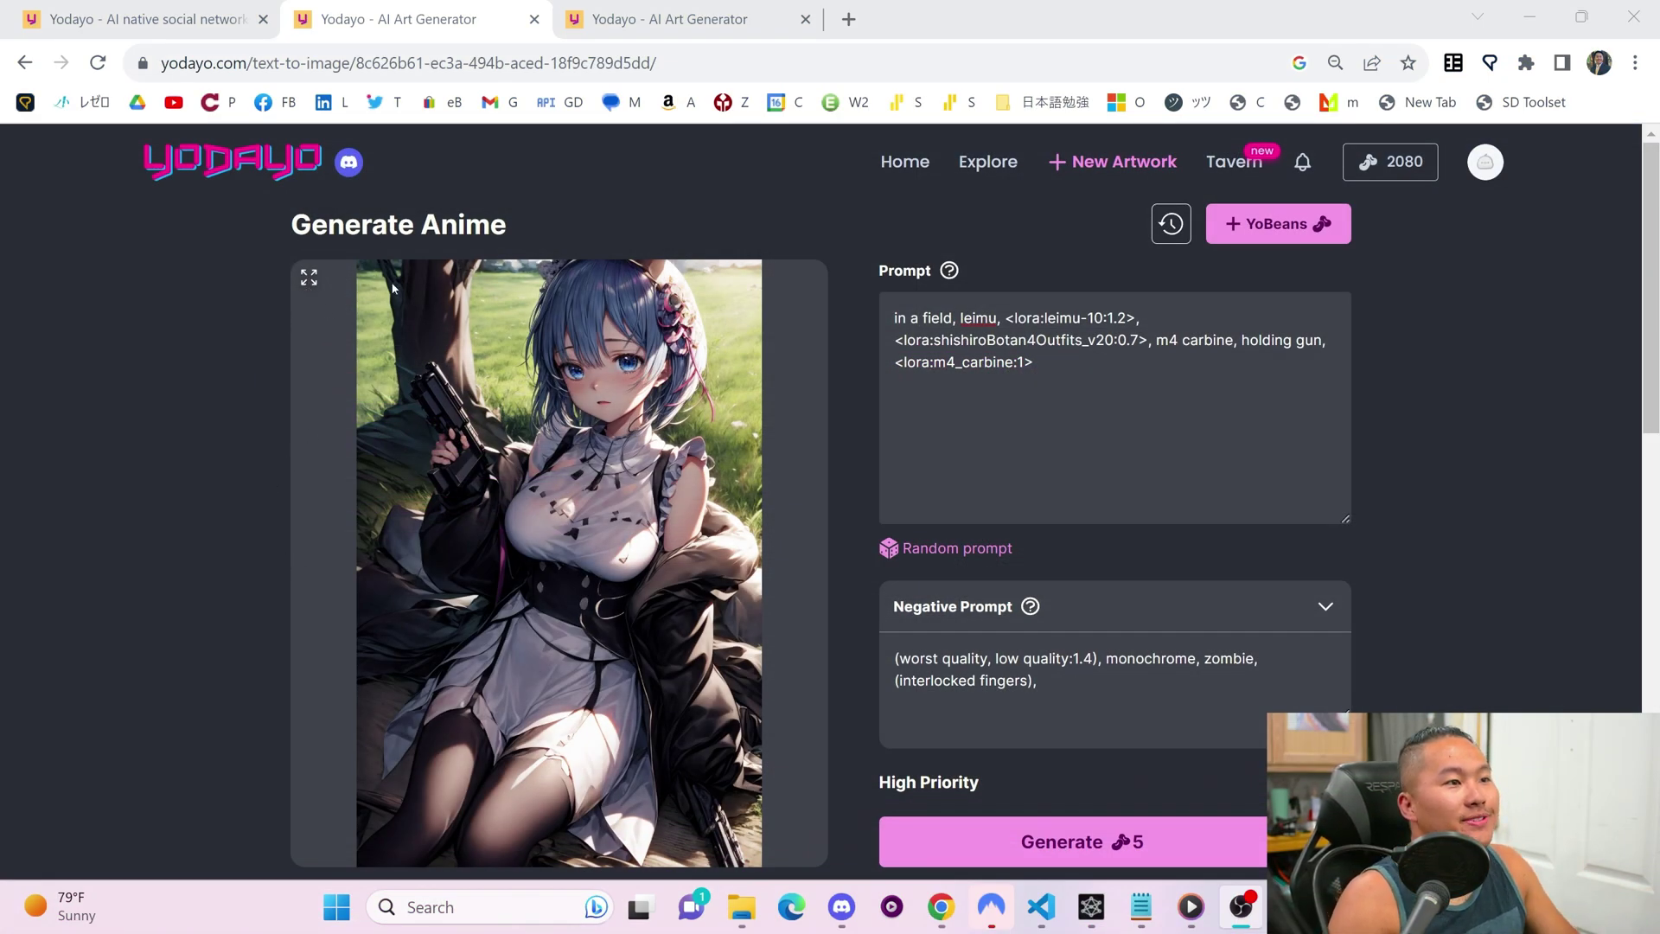
Step: View the 4× upscaled handgun image enlarged and scroll through it
scroll(395, 288, "down", 1)
left_click(360, 320)
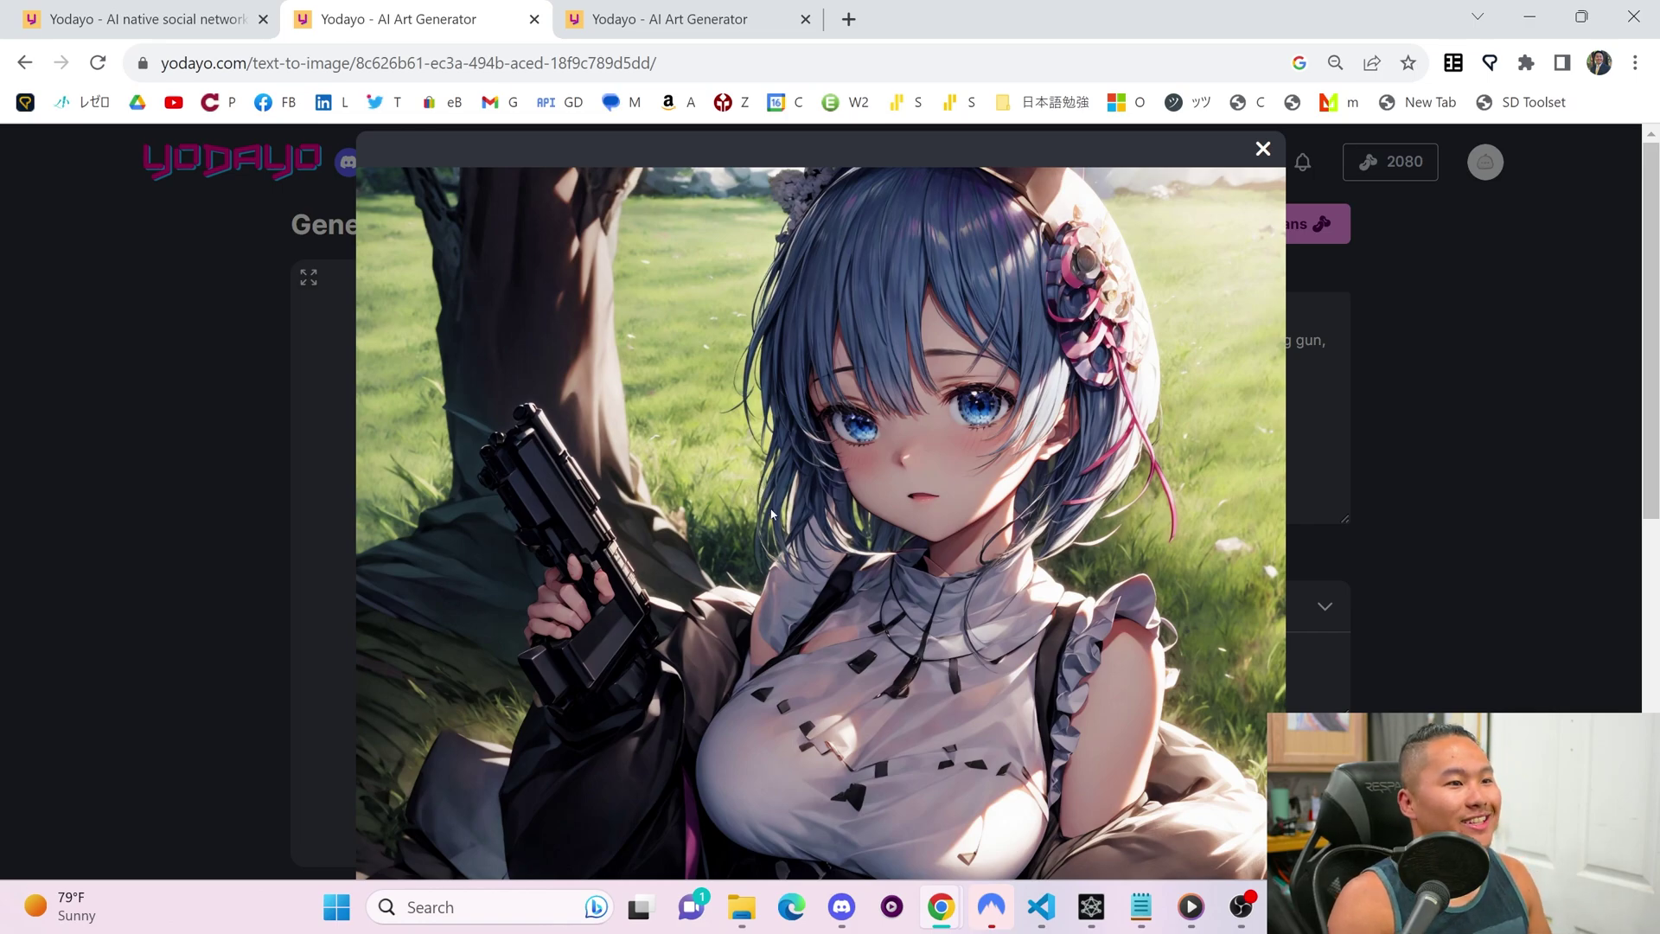
scroll(878, 518, "down", 3)
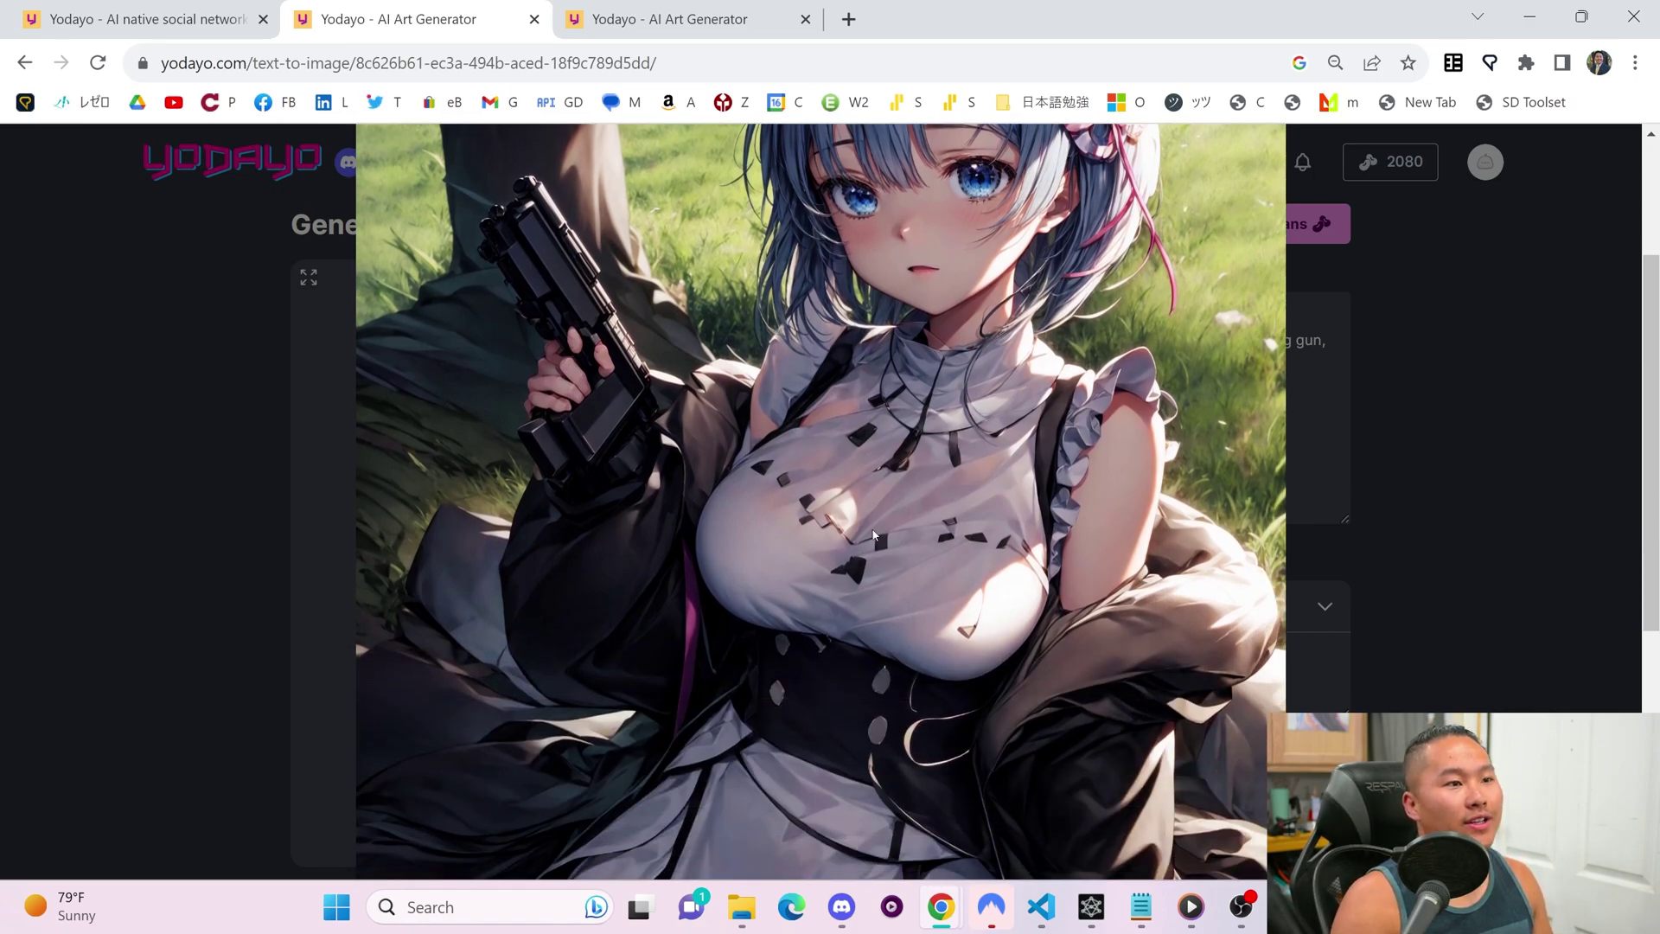
scroll(729, 596, "down", 4)
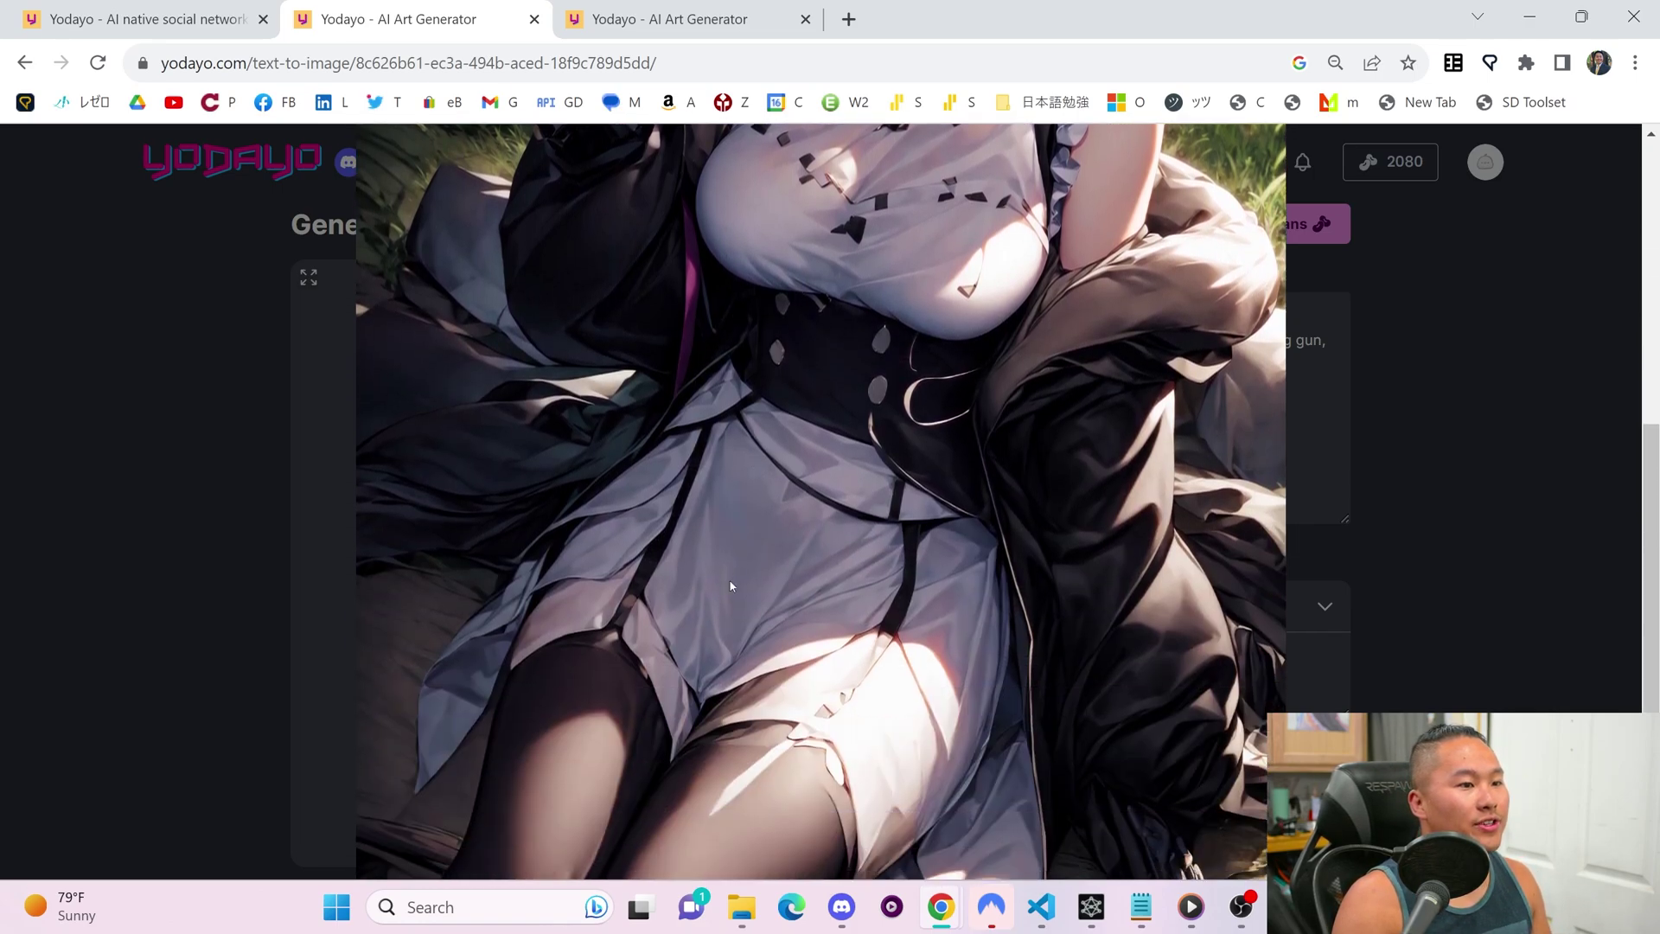
scroll(860, 675, "up", 5)
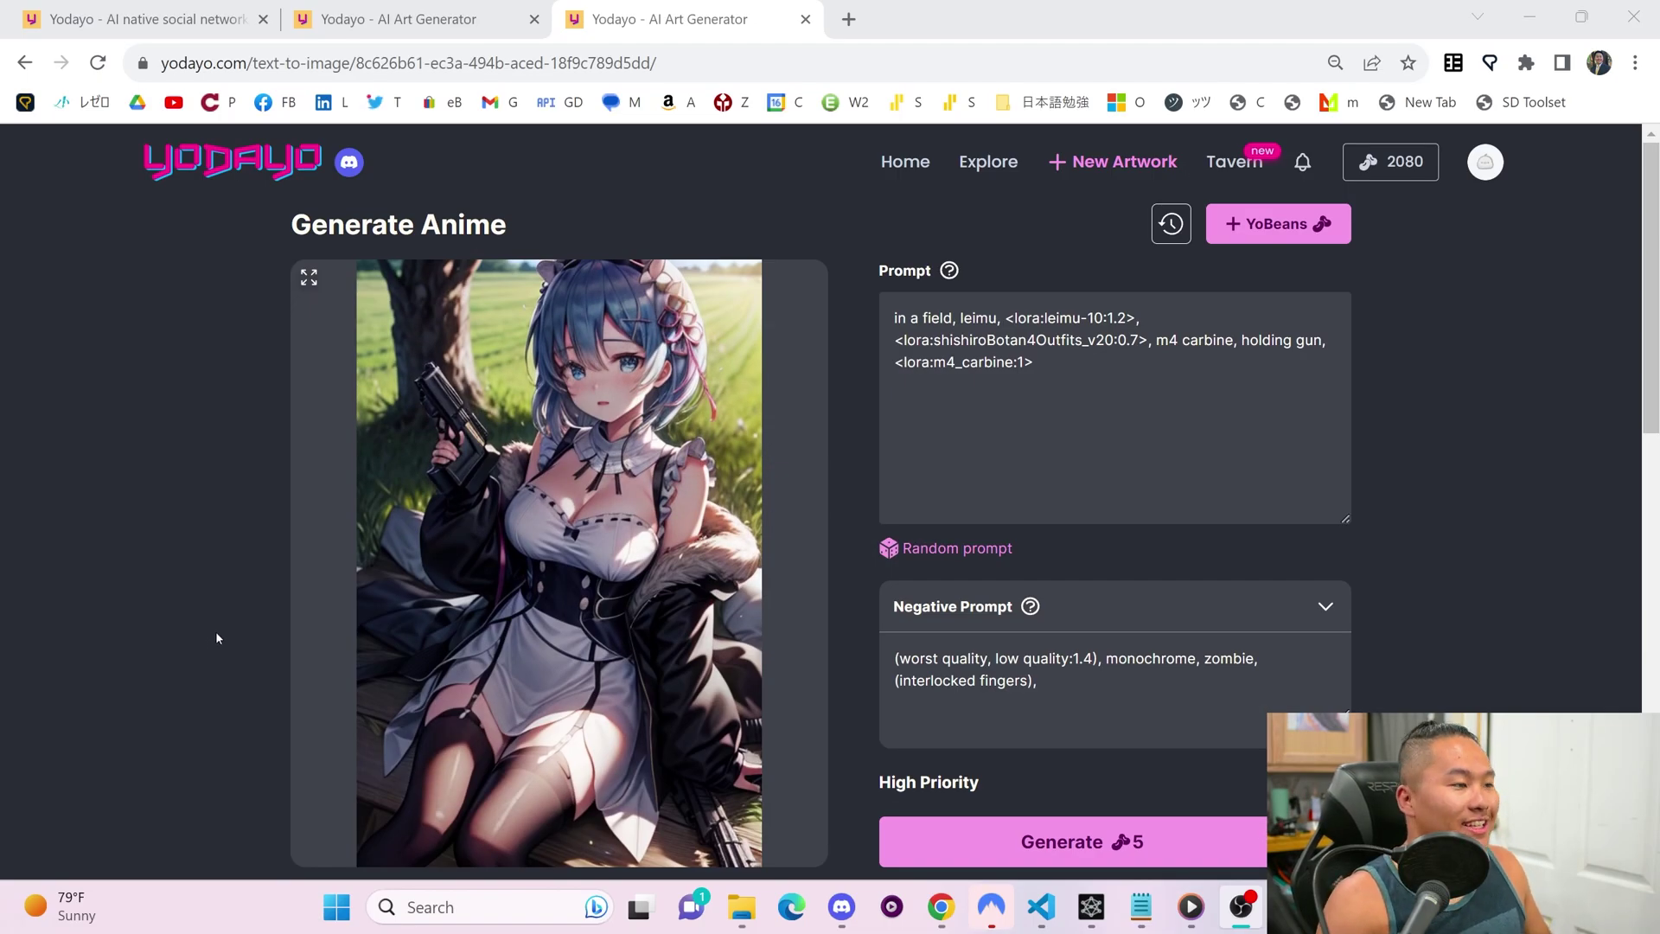
scroll(217, 638, "down", 1)
Step: Enhance the second handgun image with Upscale By 2 and denoising strength 0.45
left_click(424, 794)
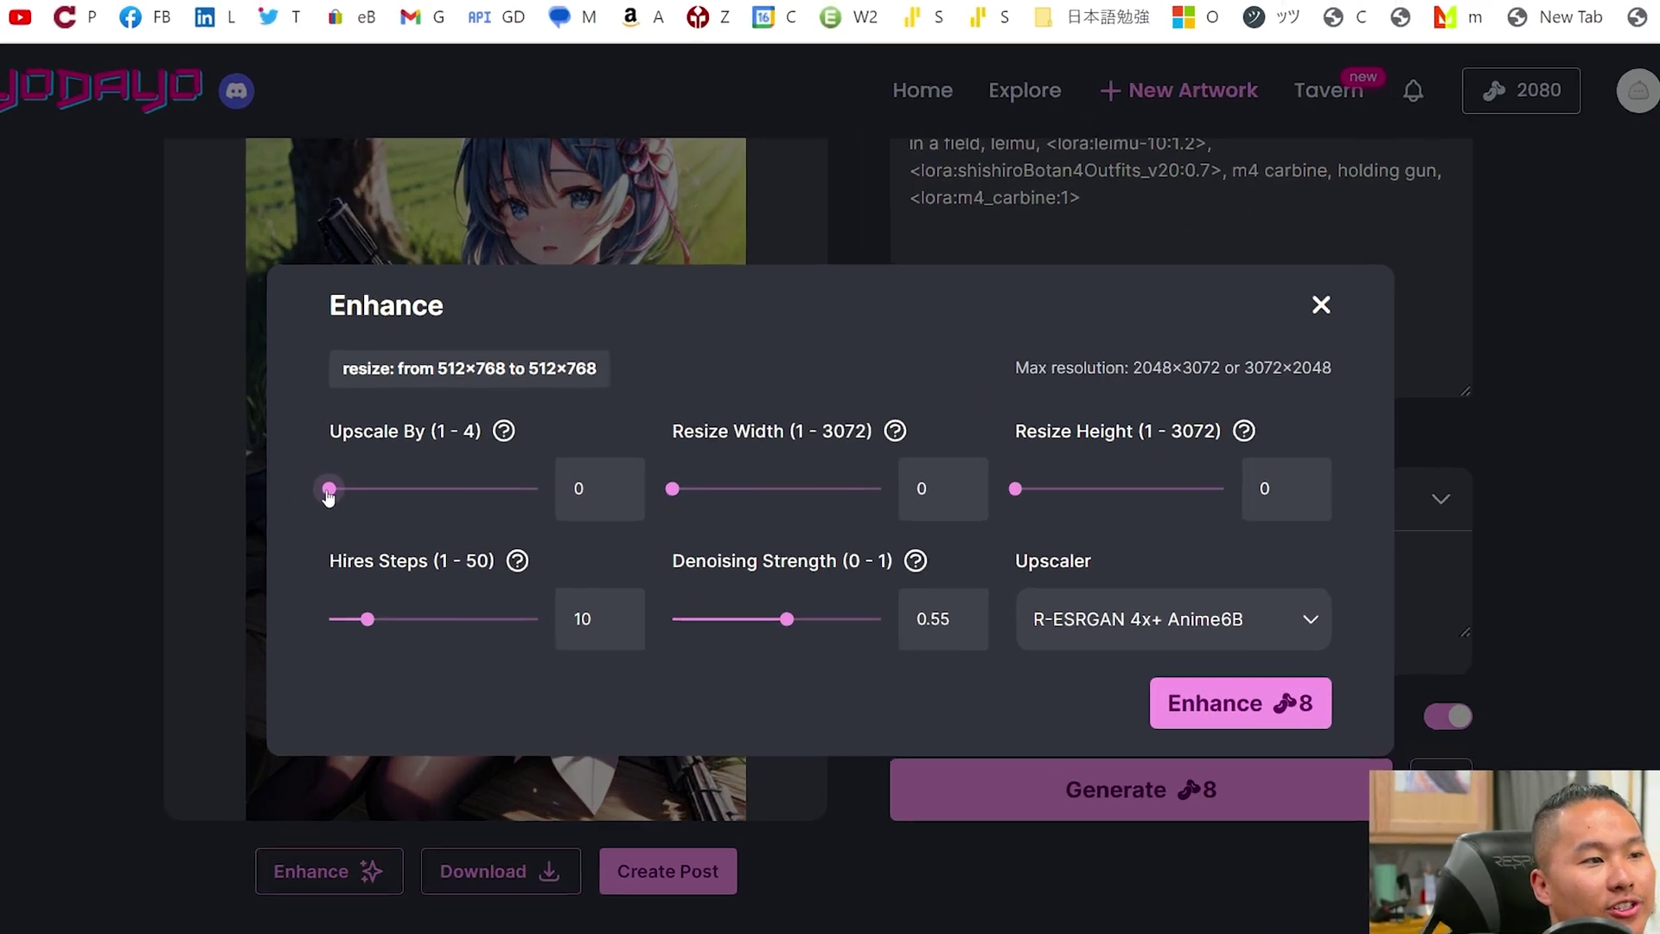
left_click_drag(424, 484, 509, 486)
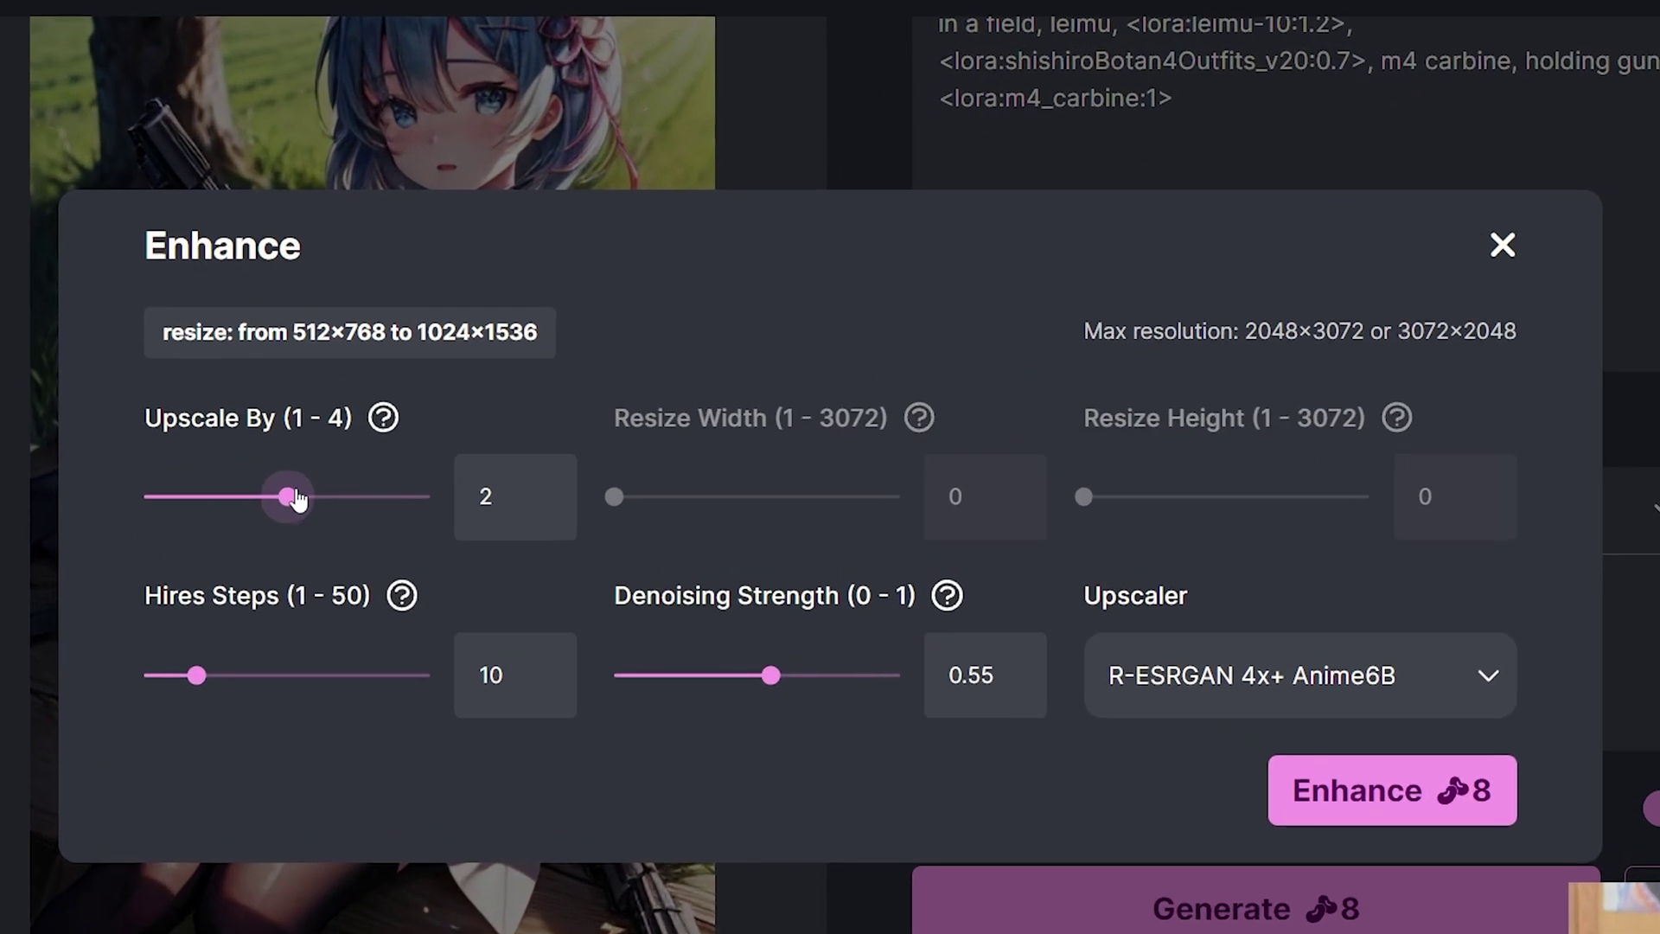
left_click(470, 491)
left_click_drag(778, 684, 745, 687)
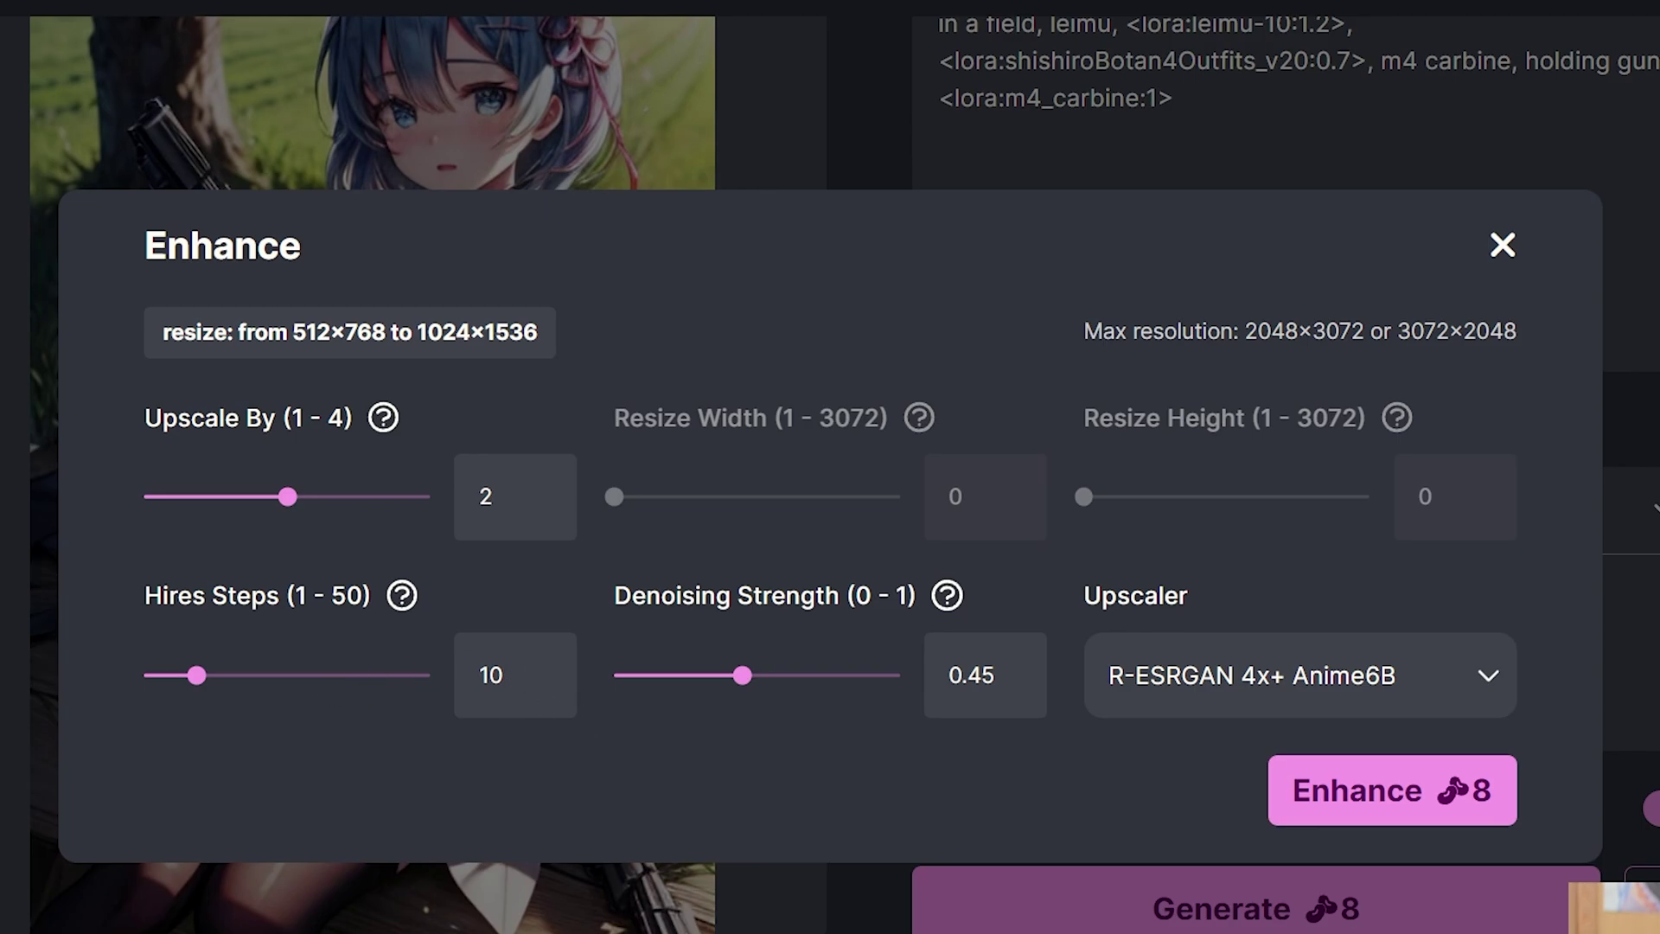
left_click(1408, 794)
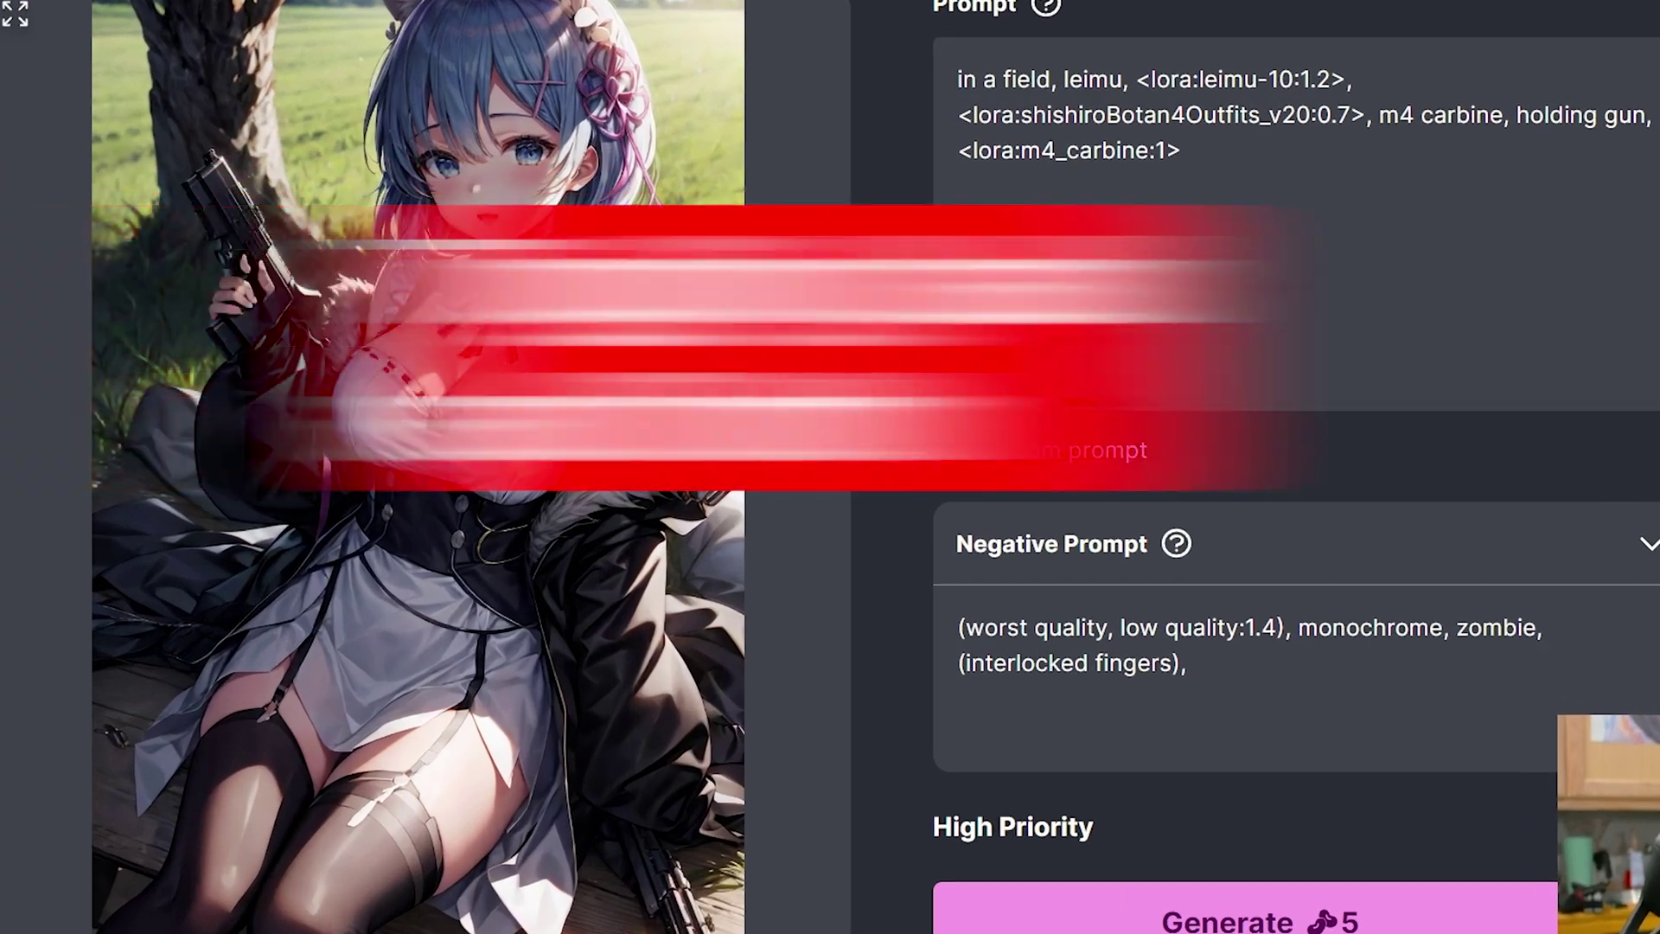
Step: Toggle between original and upscaled versions, then close the reopened Enhance dialog
left_click(925, 19)
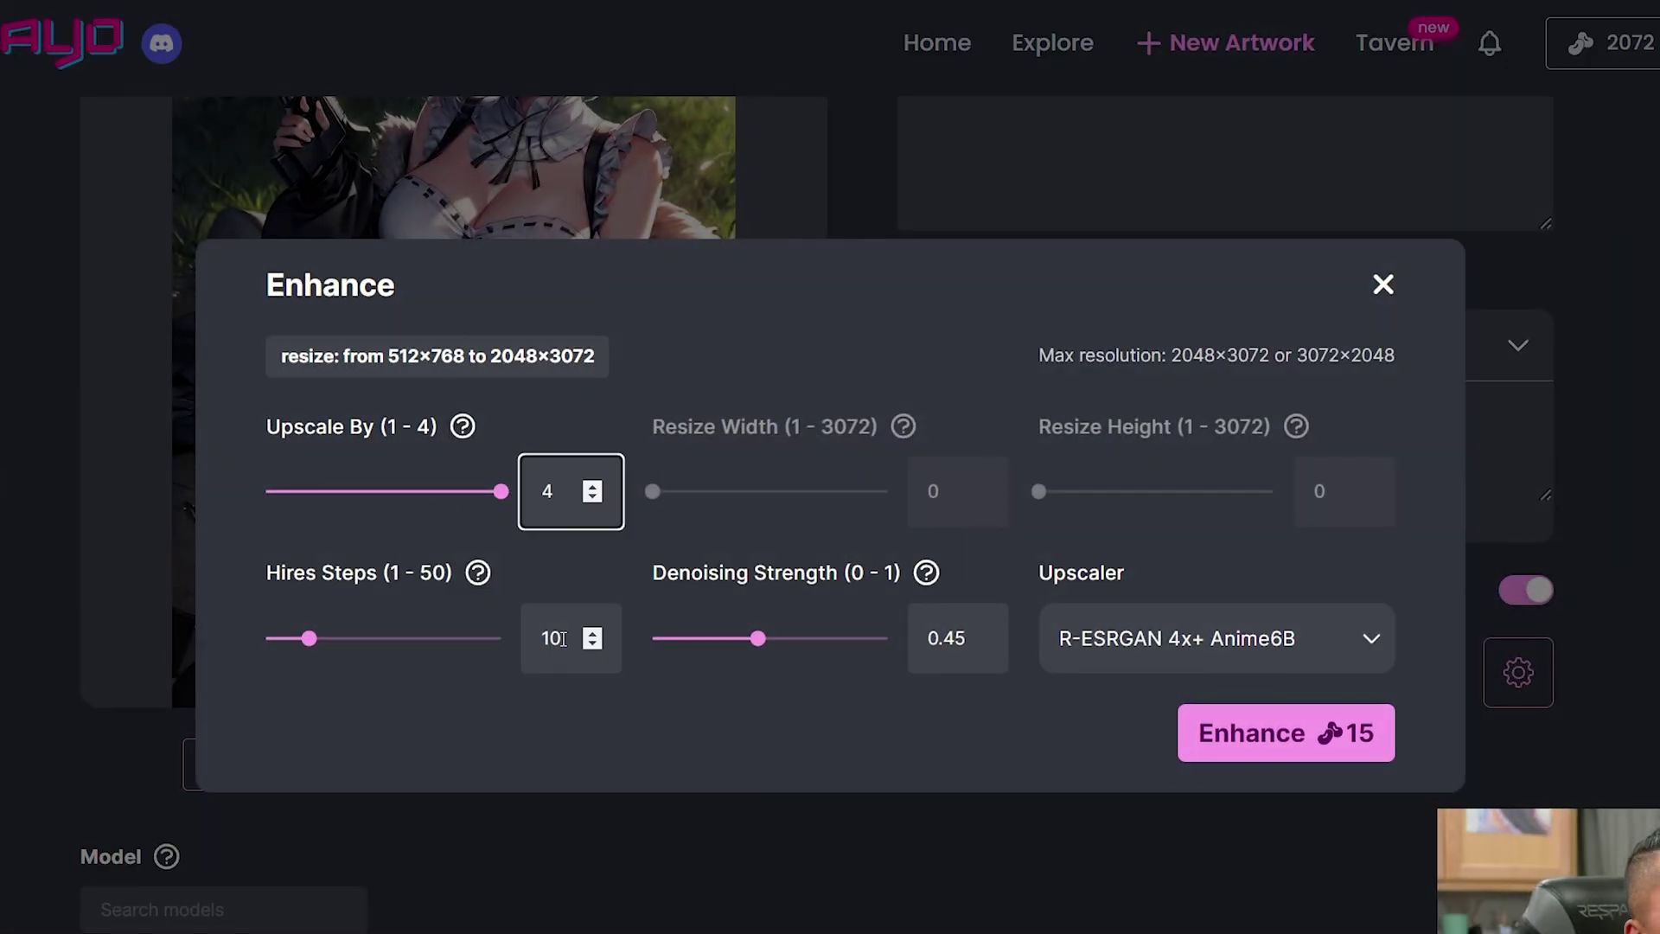
left_click(1383, 284)
scroll(444, 621, "up", 2)
Step: Compare the handgun image full size before and after upscaling, then close the viewer
scroll(292, 626, "down", 2)
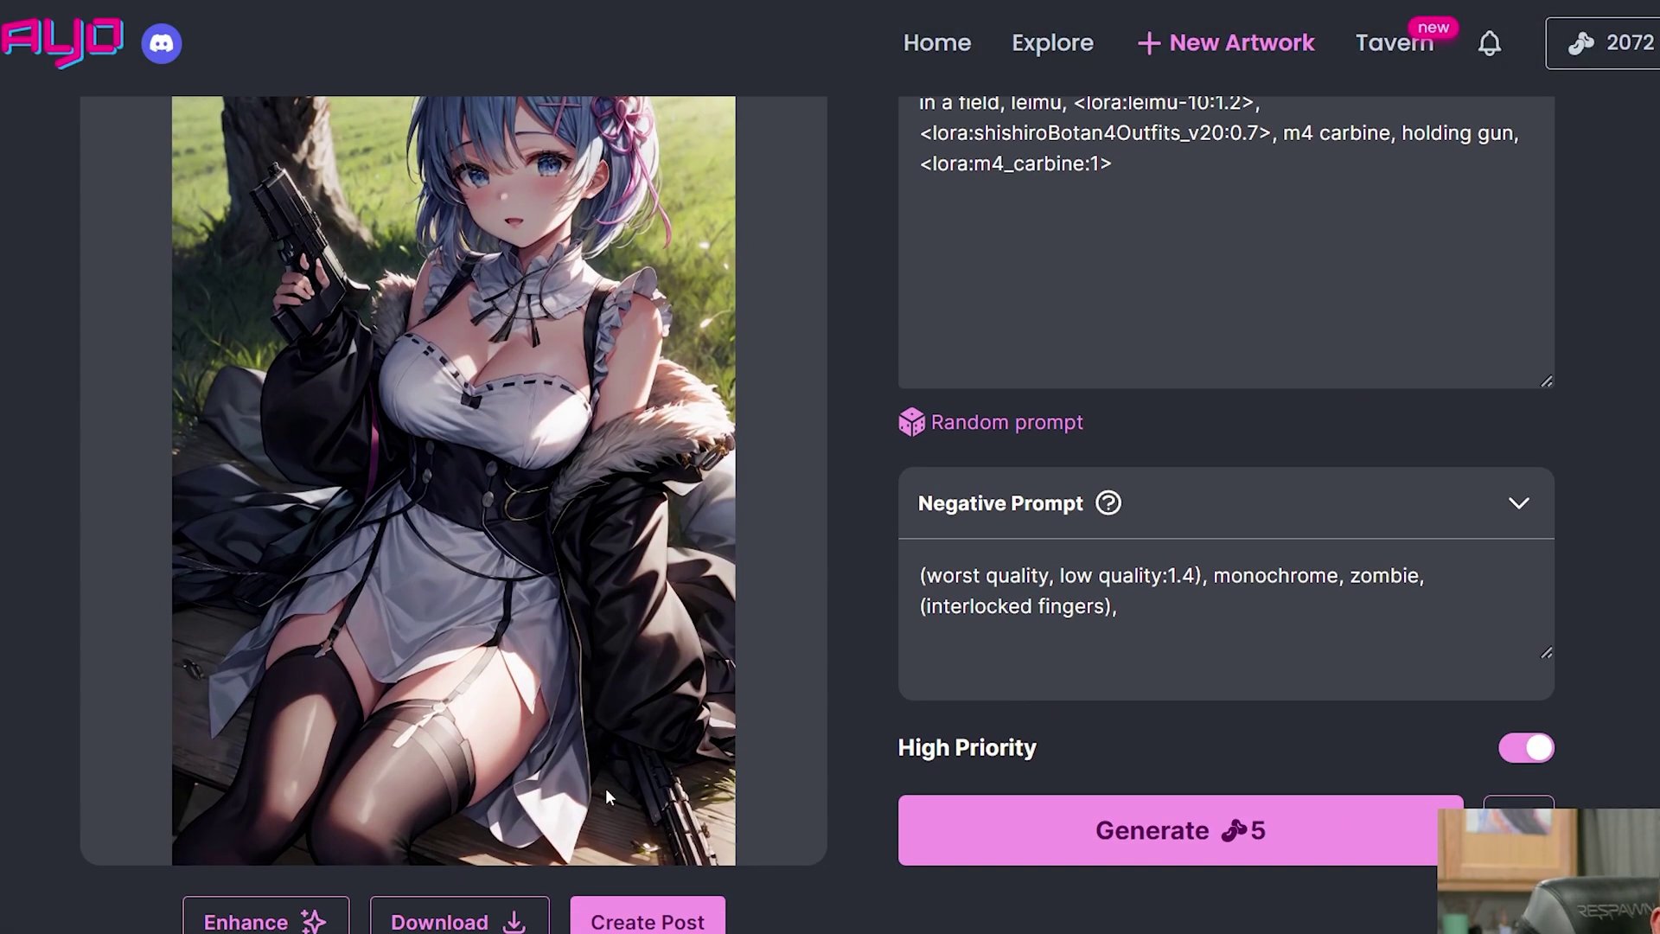
scroll(605, 786, "up", 2)
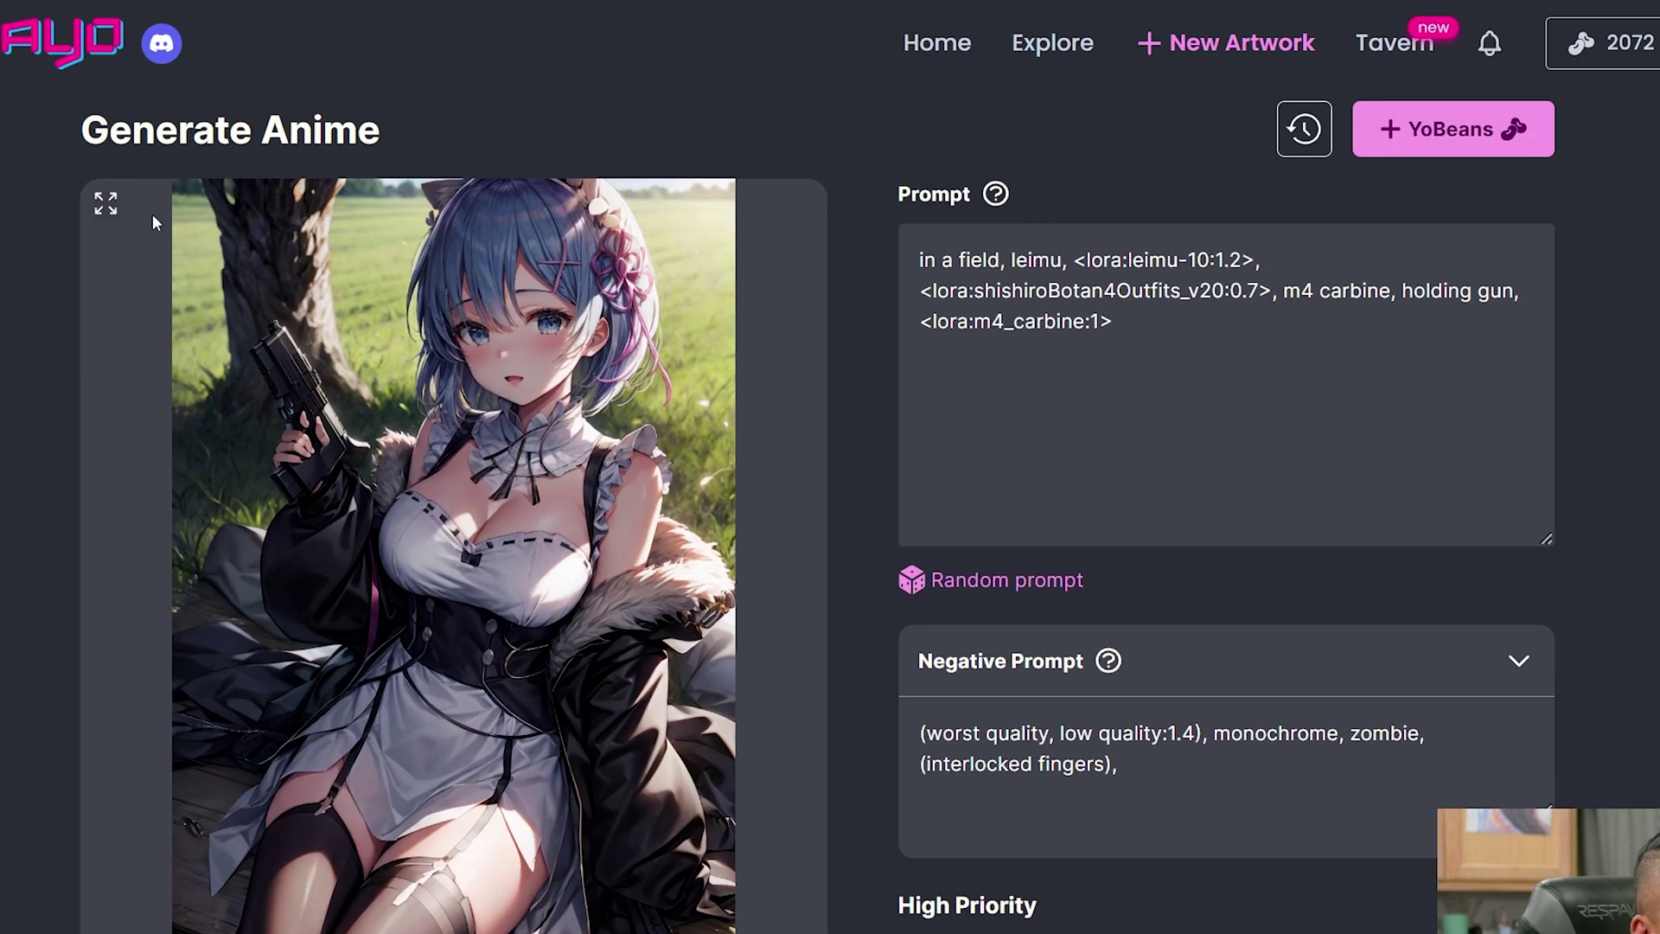
left_click(105, 203)
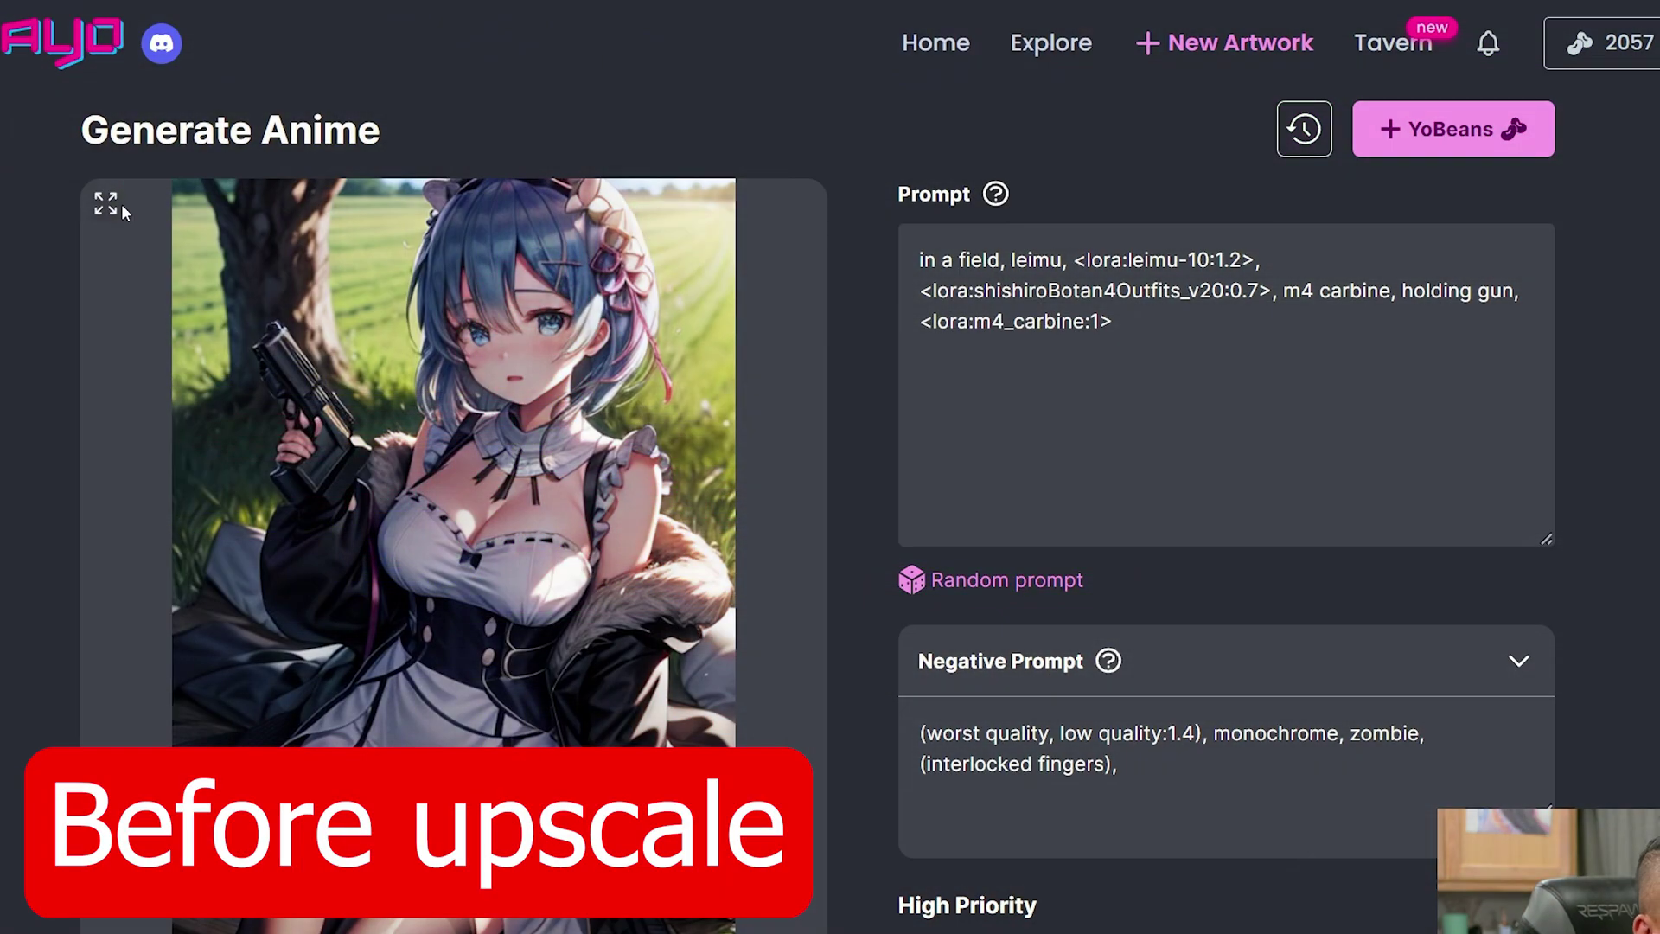
left_click(105, 205)
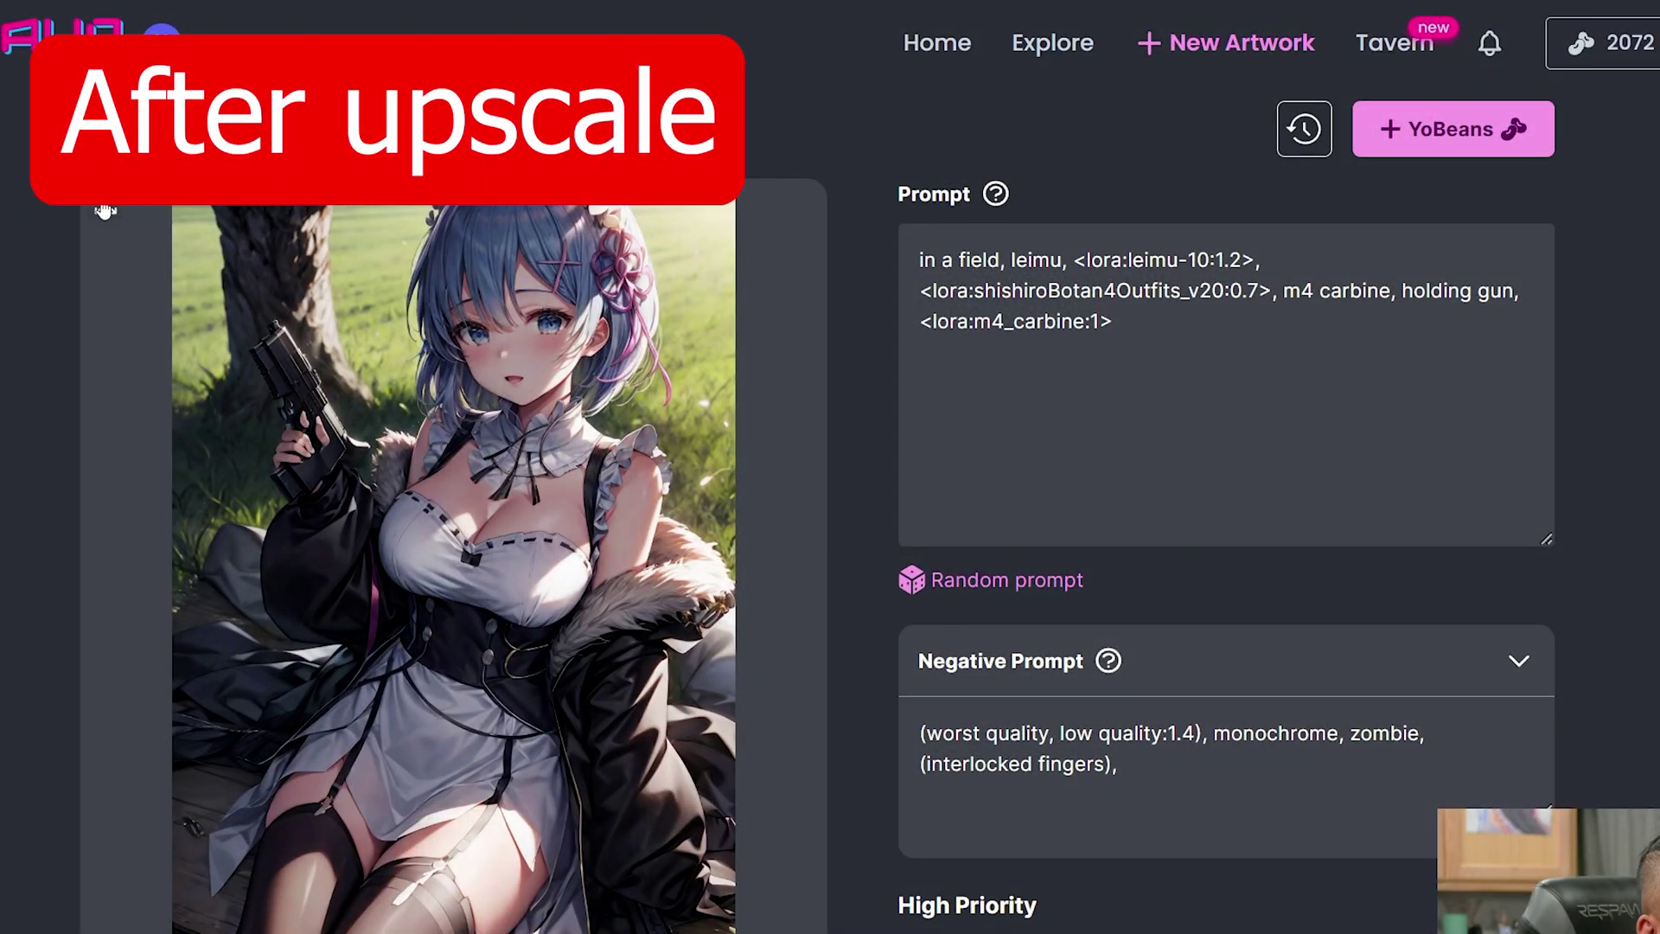
left_click(105, 205)
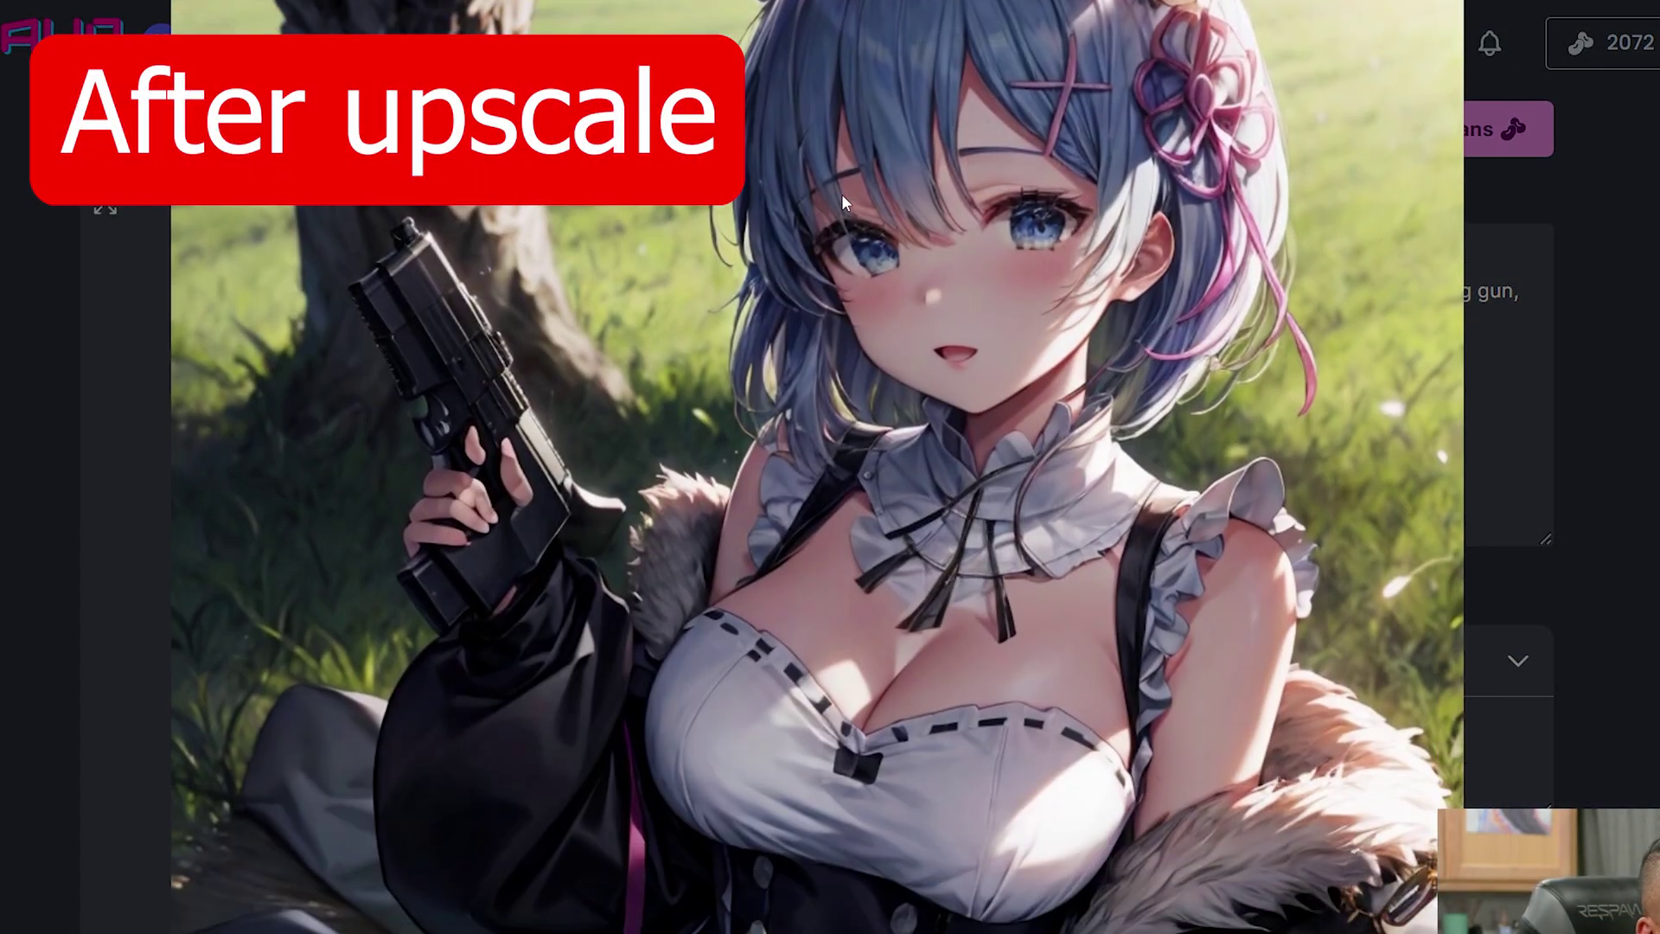
scroll(842, 193, "down", 5)
scroll(843, 278, "up", 5)
left_click(1418, 29)
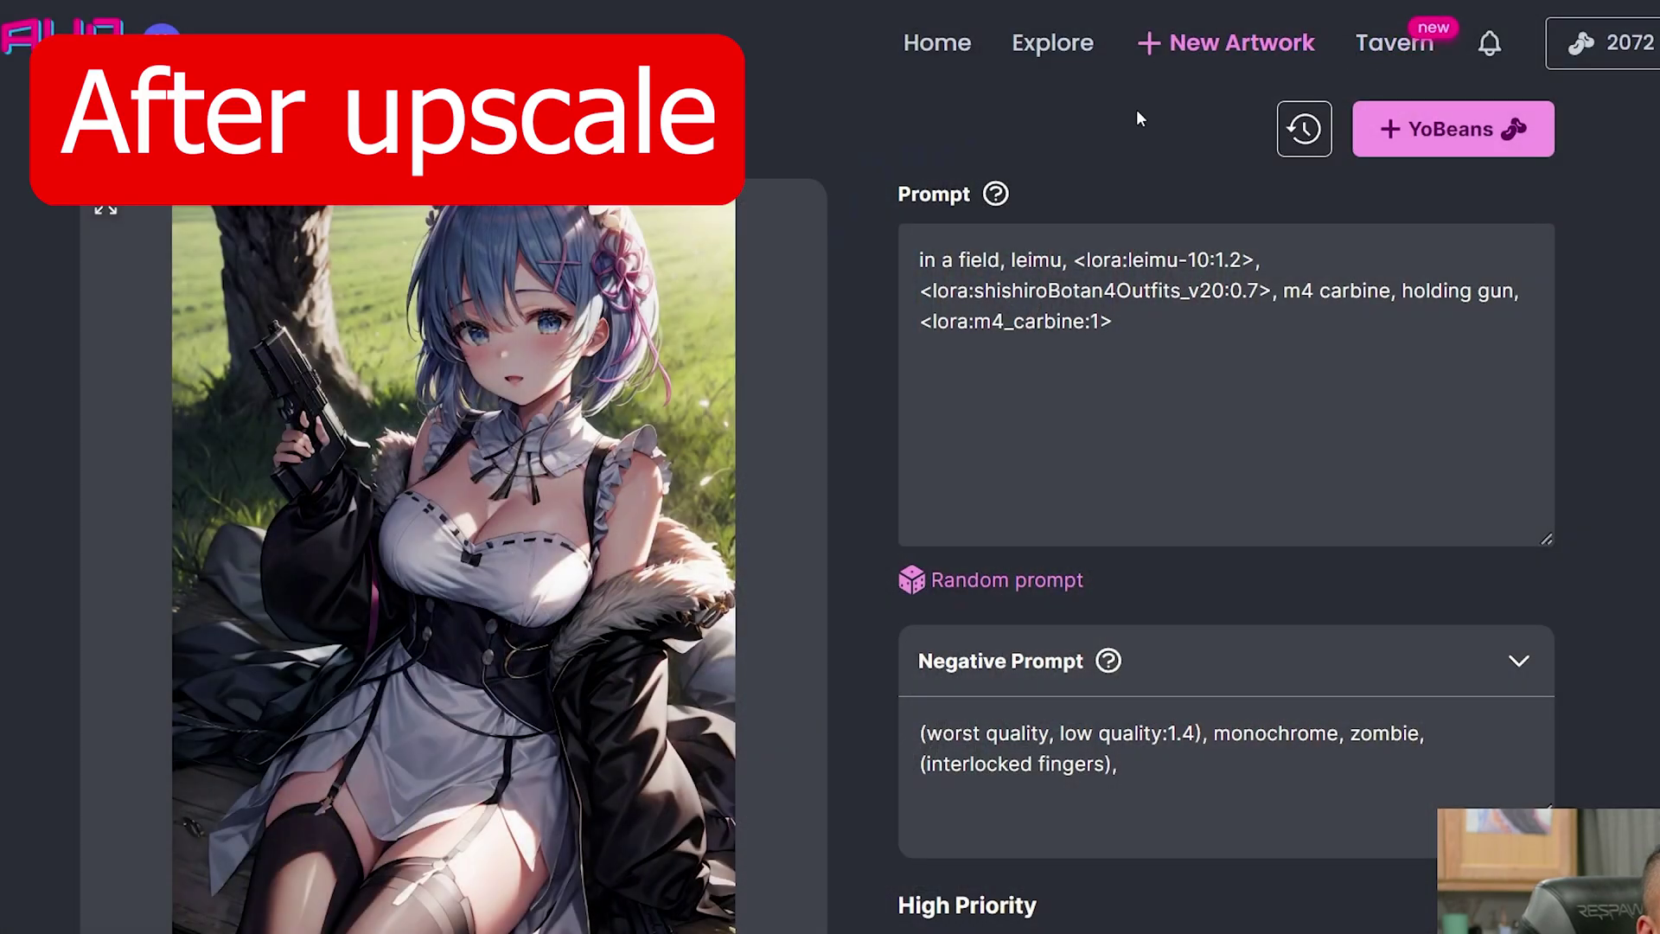
scroll(320, 367, "down", 4)
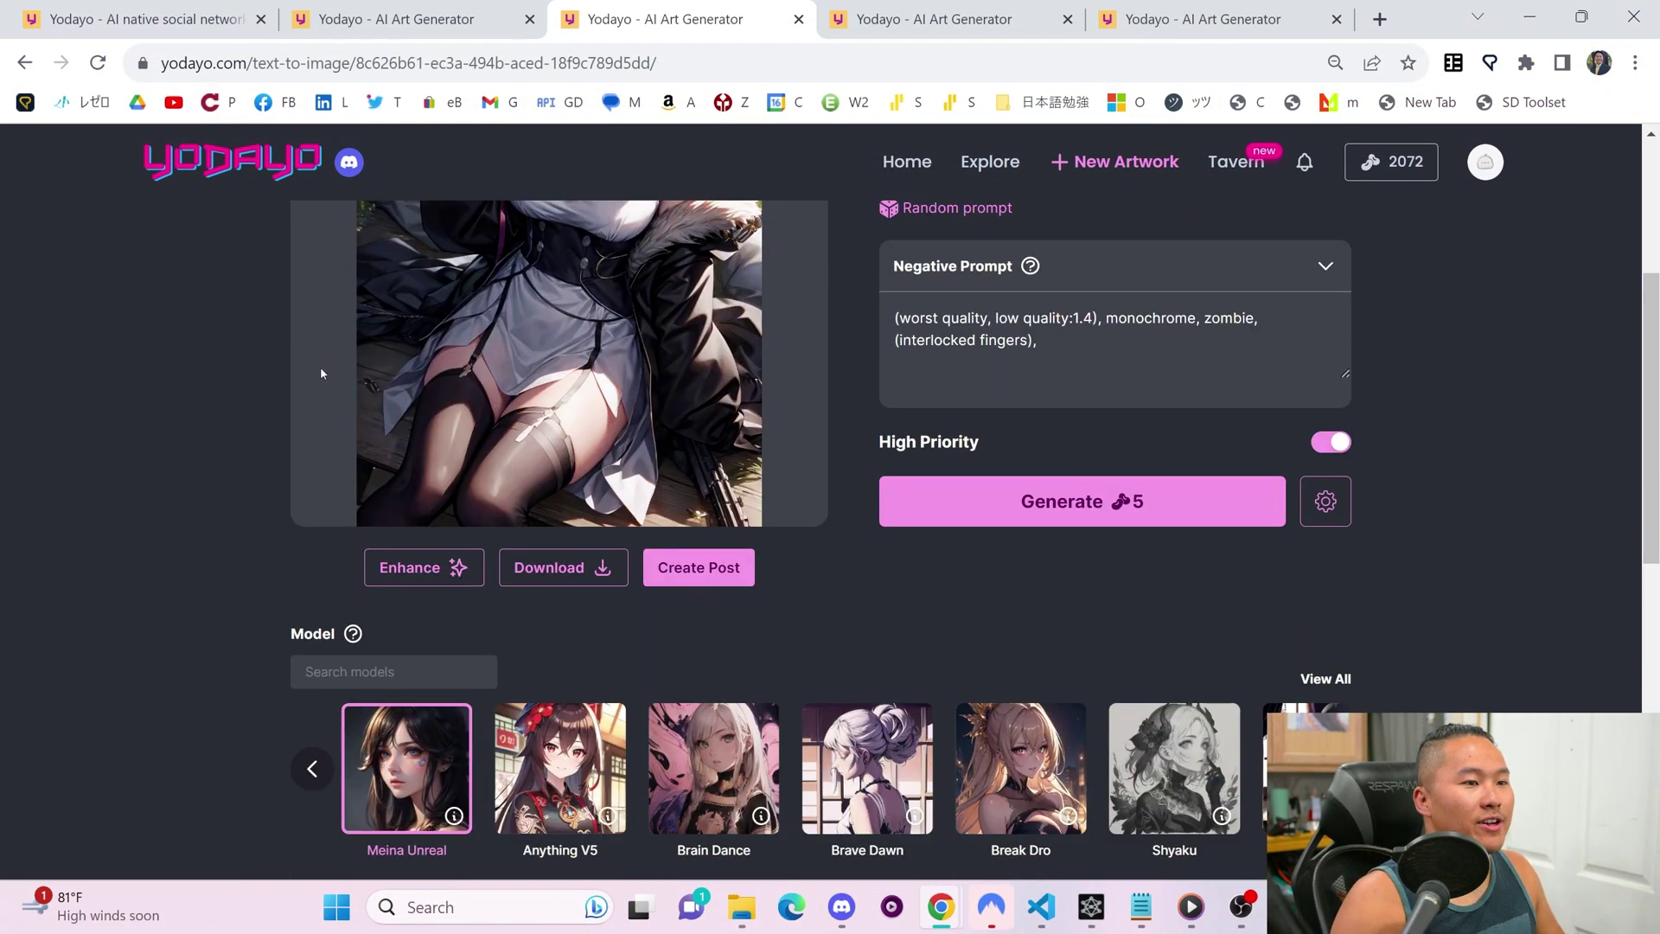
scroll(323, 441, "up", 3)
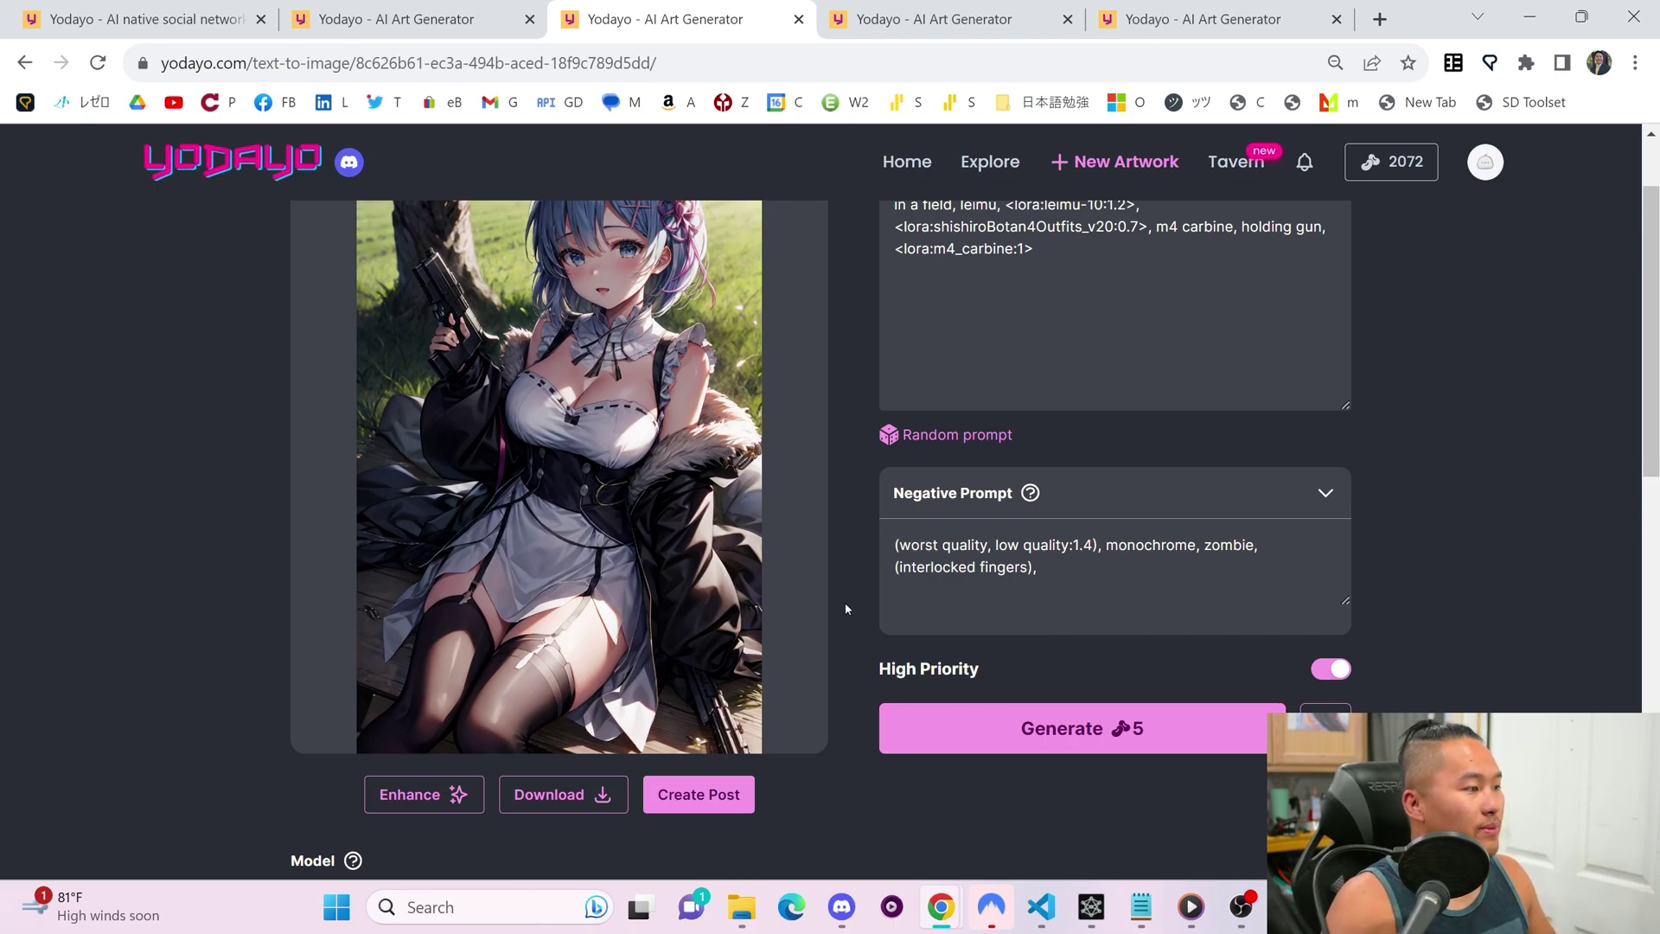
scroll(843, 605, "up", 2)
scroll(846, 599, "down", 2)
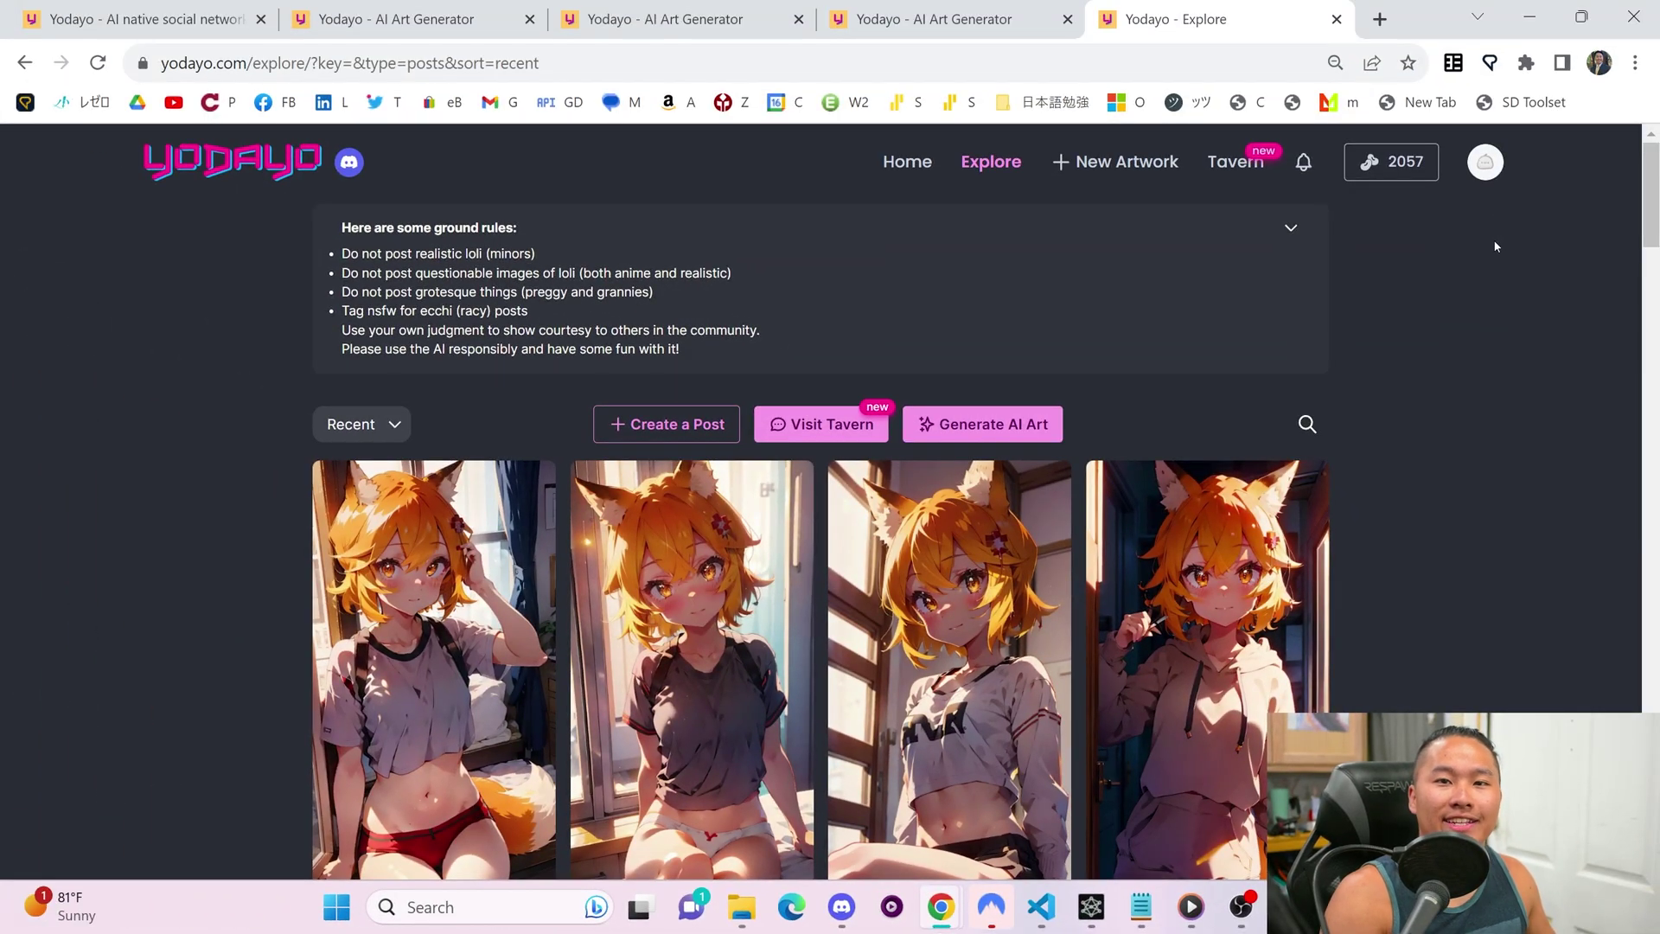
Step: Choose Settings from the avatar's account menu to reach the NSFW content options
left_click(1487, 171)
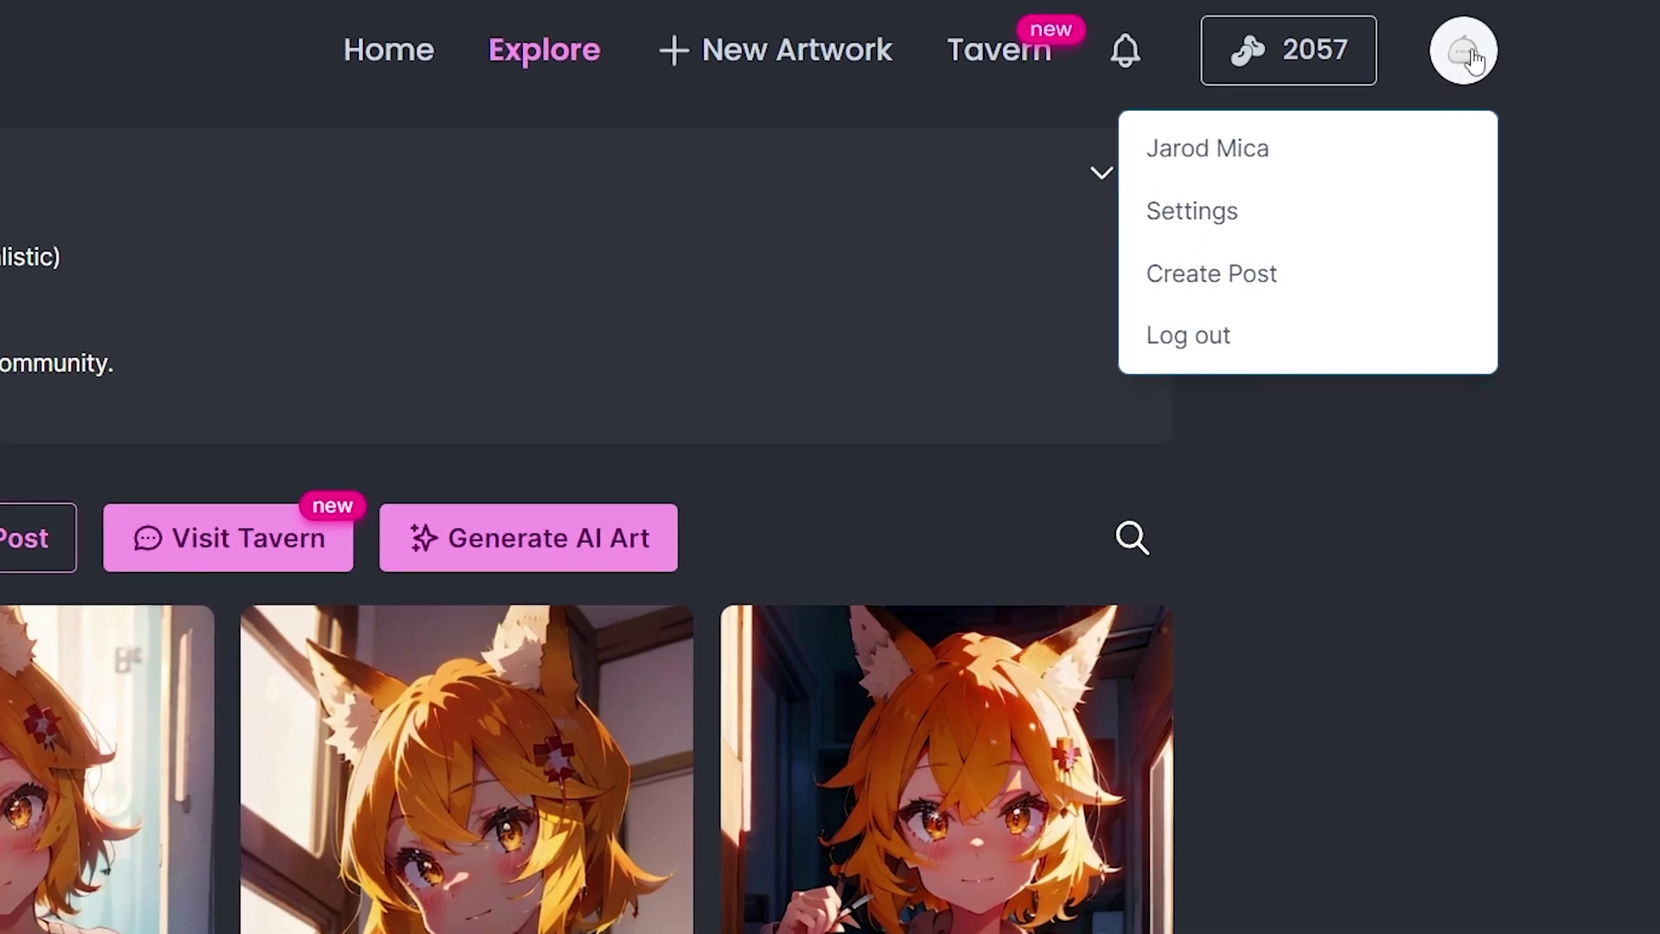
left_click(1469, 63)
left_click(1459, 69)
left_click(1209, 218)
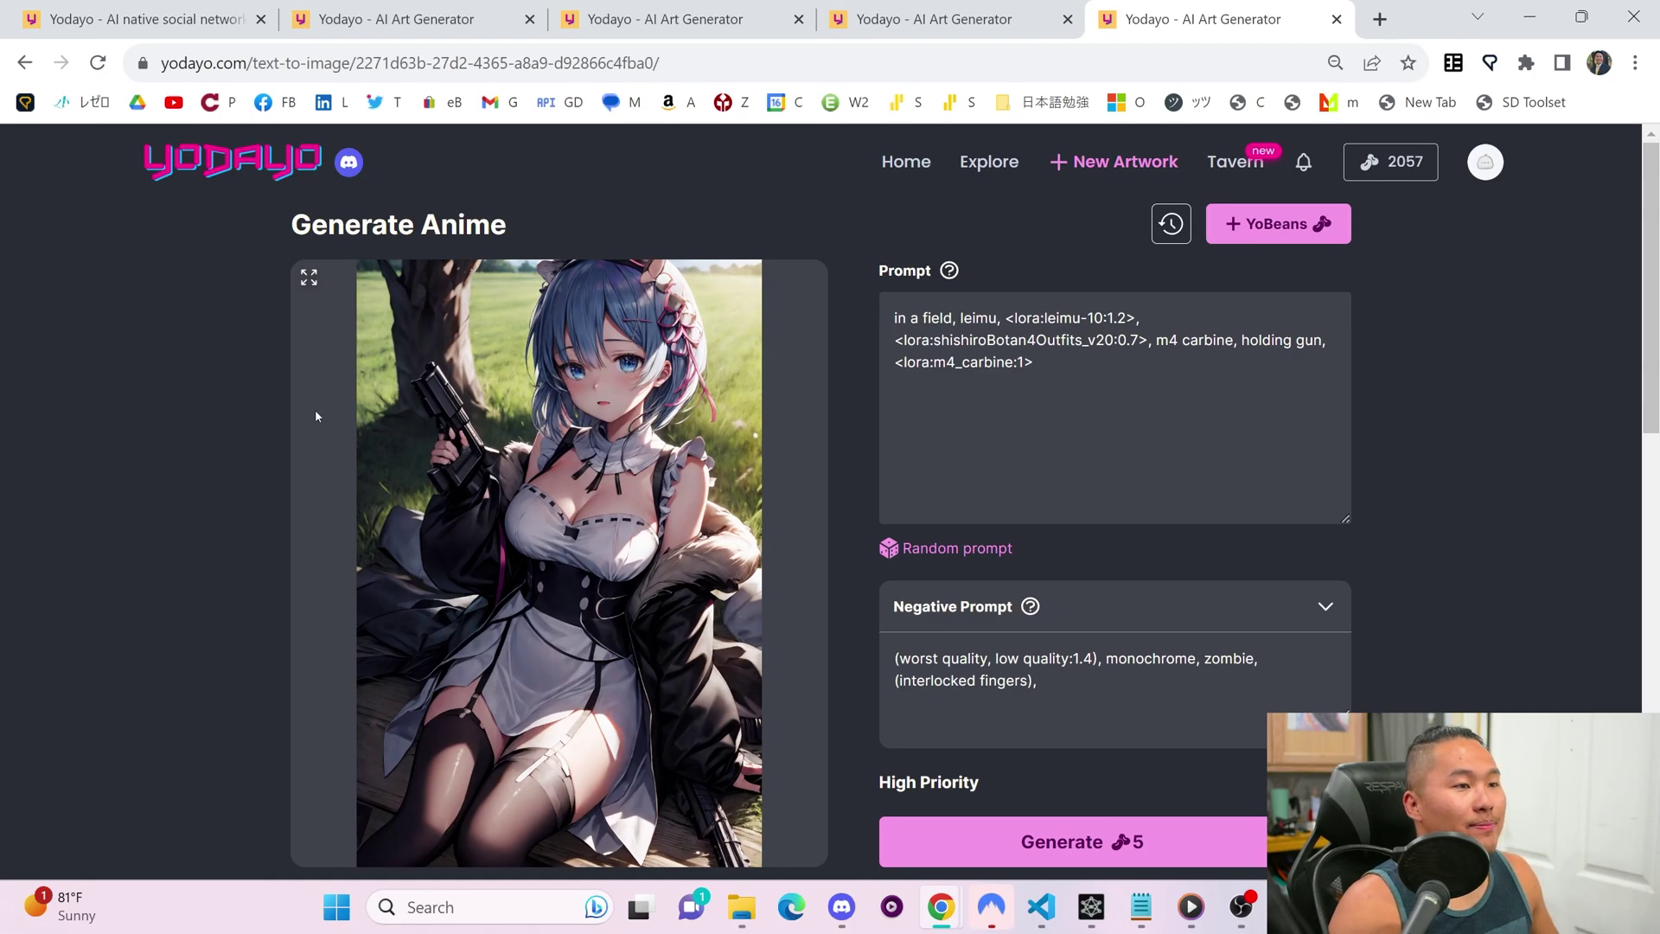
Step: Start a new post from the generated Rem image, leaving it not marked NSFW
scroll(313, 411, "down", 2)
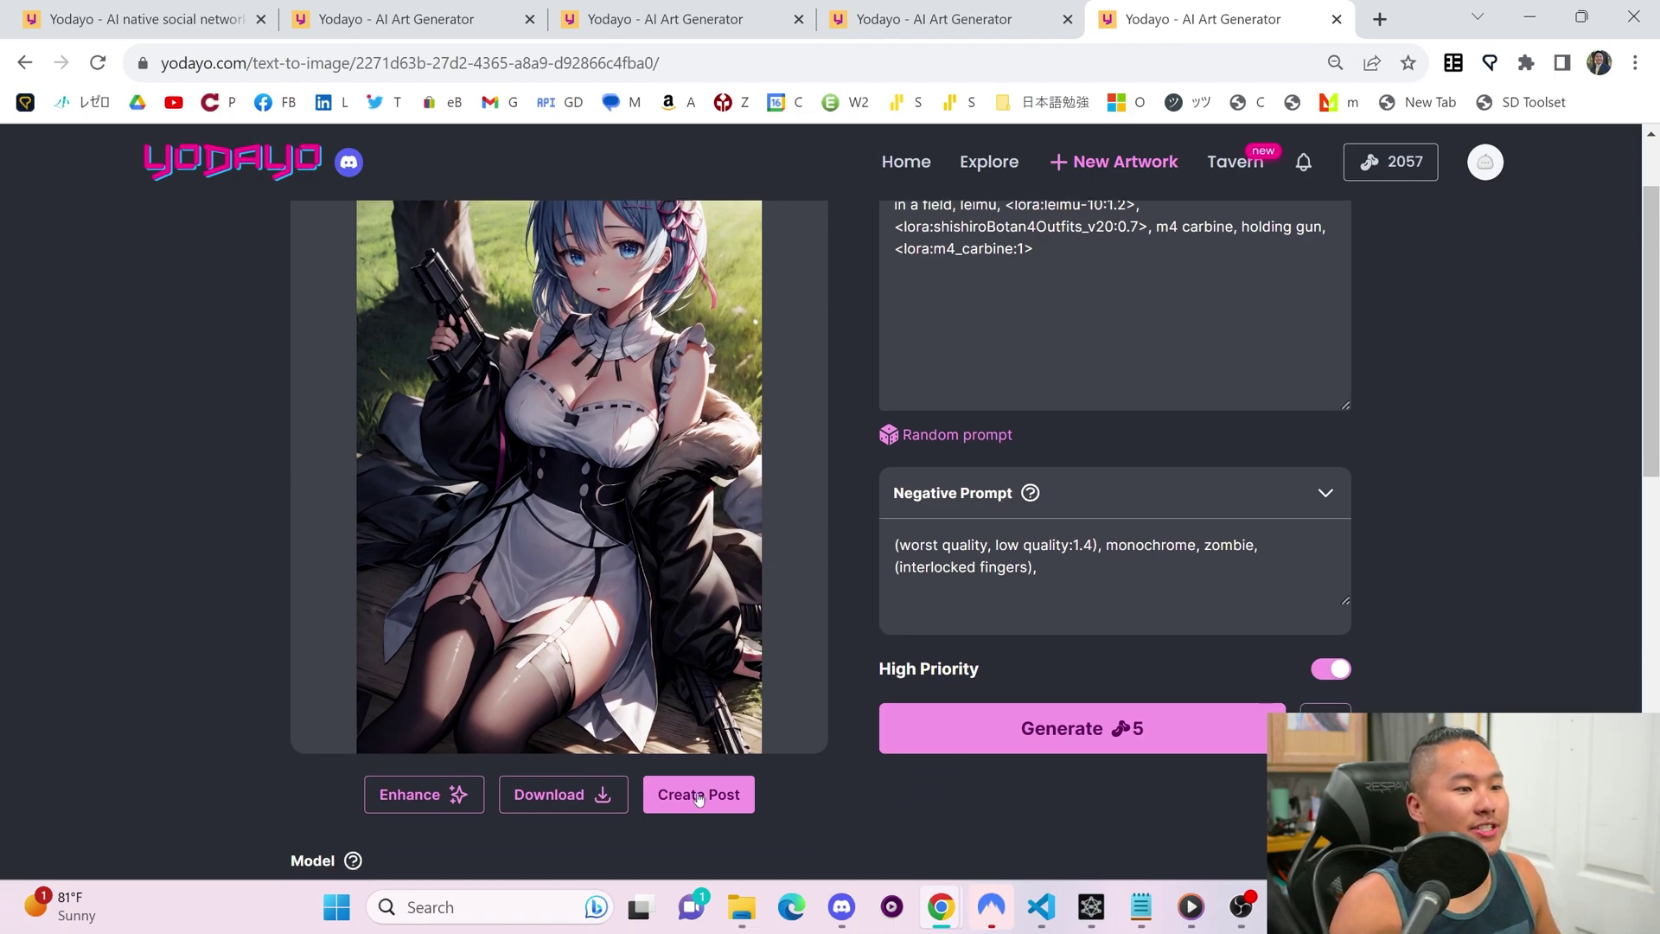
left_click(699, 794)
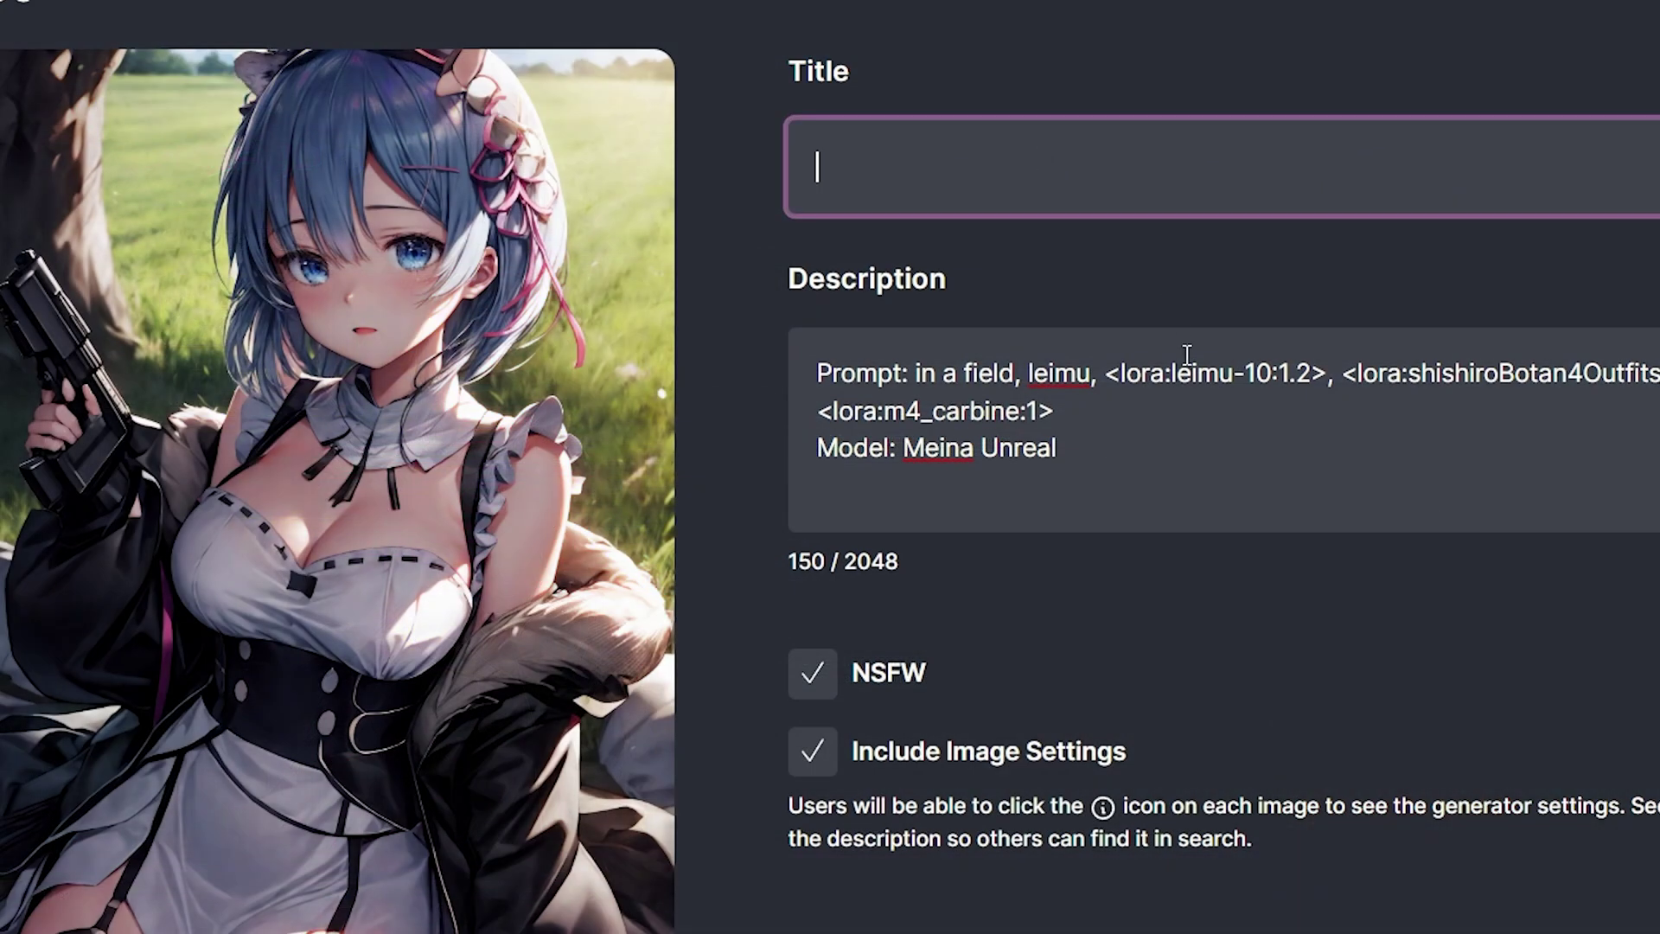
left_click_drag(1193, 449, 915, 373)
left_click(1149, 626)
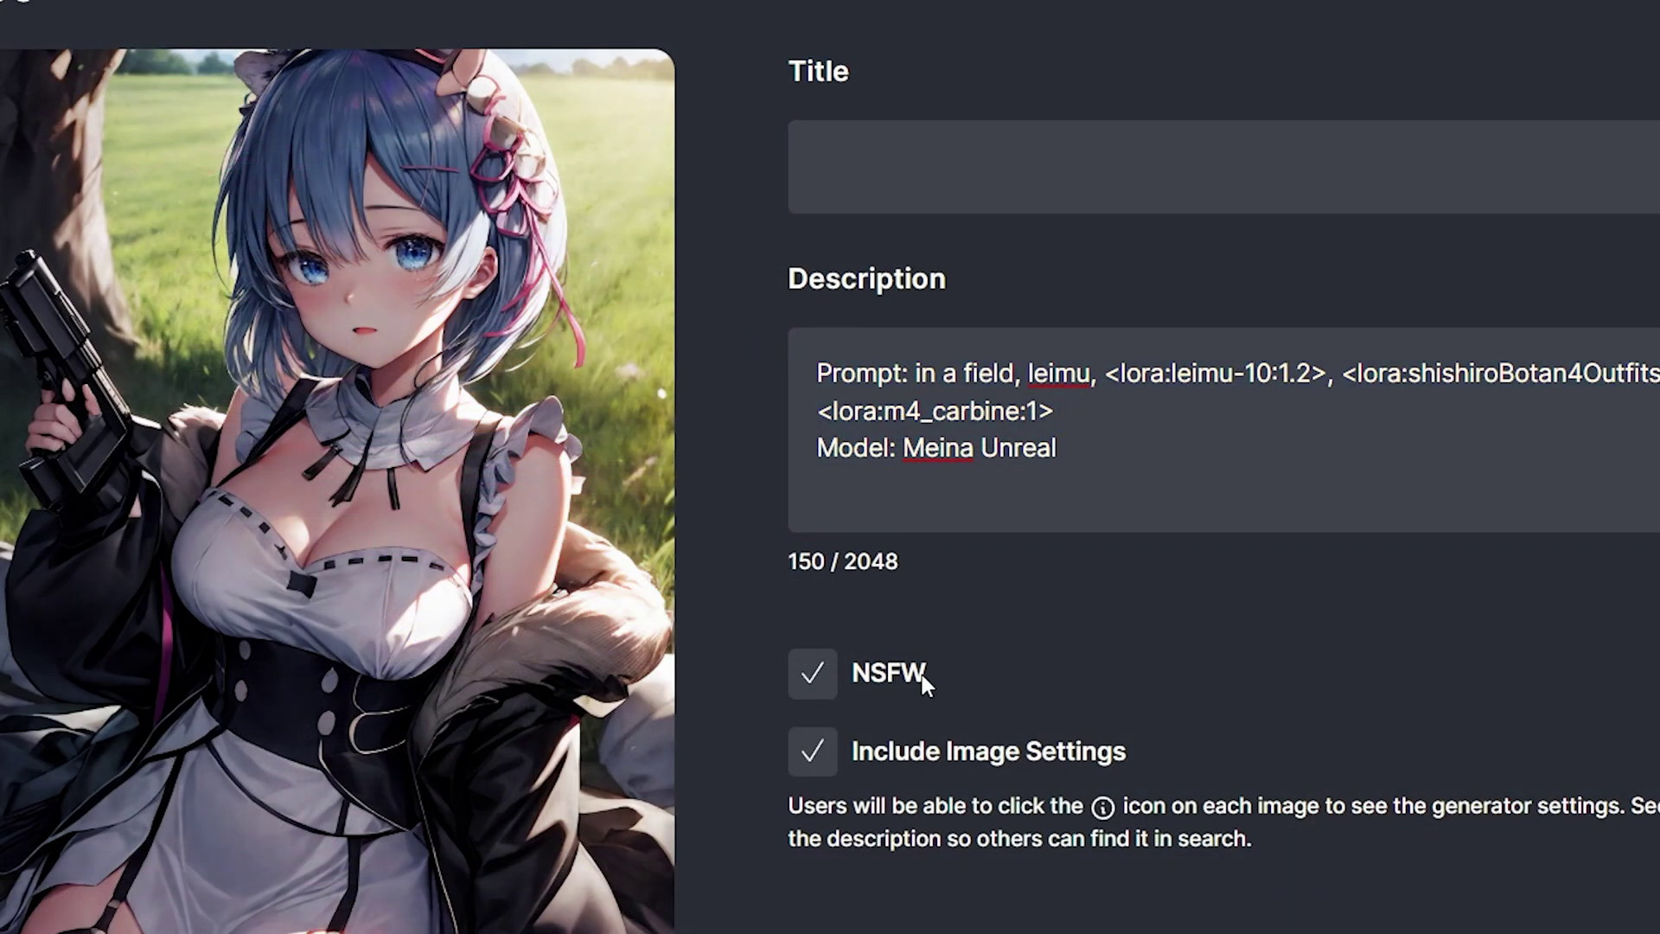
left_click(816, 683)
left_click(817, 688)
Step: Set the post's option for including the image generation settings
scroll(843, 460, "down", 3)
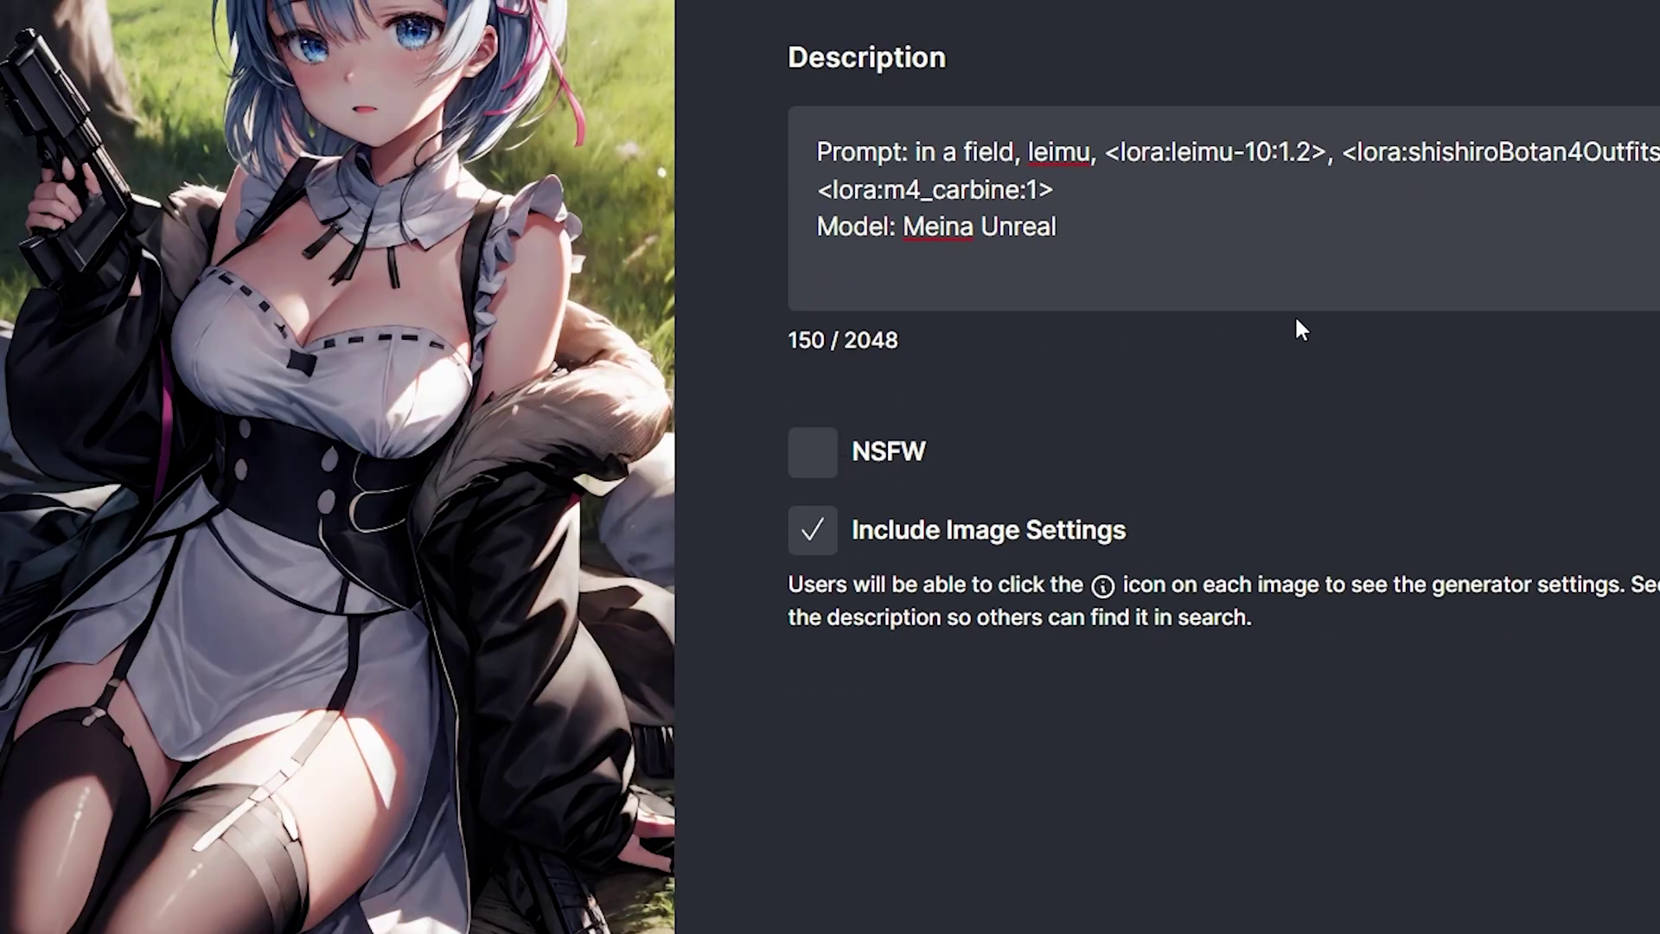
left_click(811, 528)
left_click(811, 528)
scroll(1069, 635, "up", 2)
scroll(1070, 636, "up", 1)
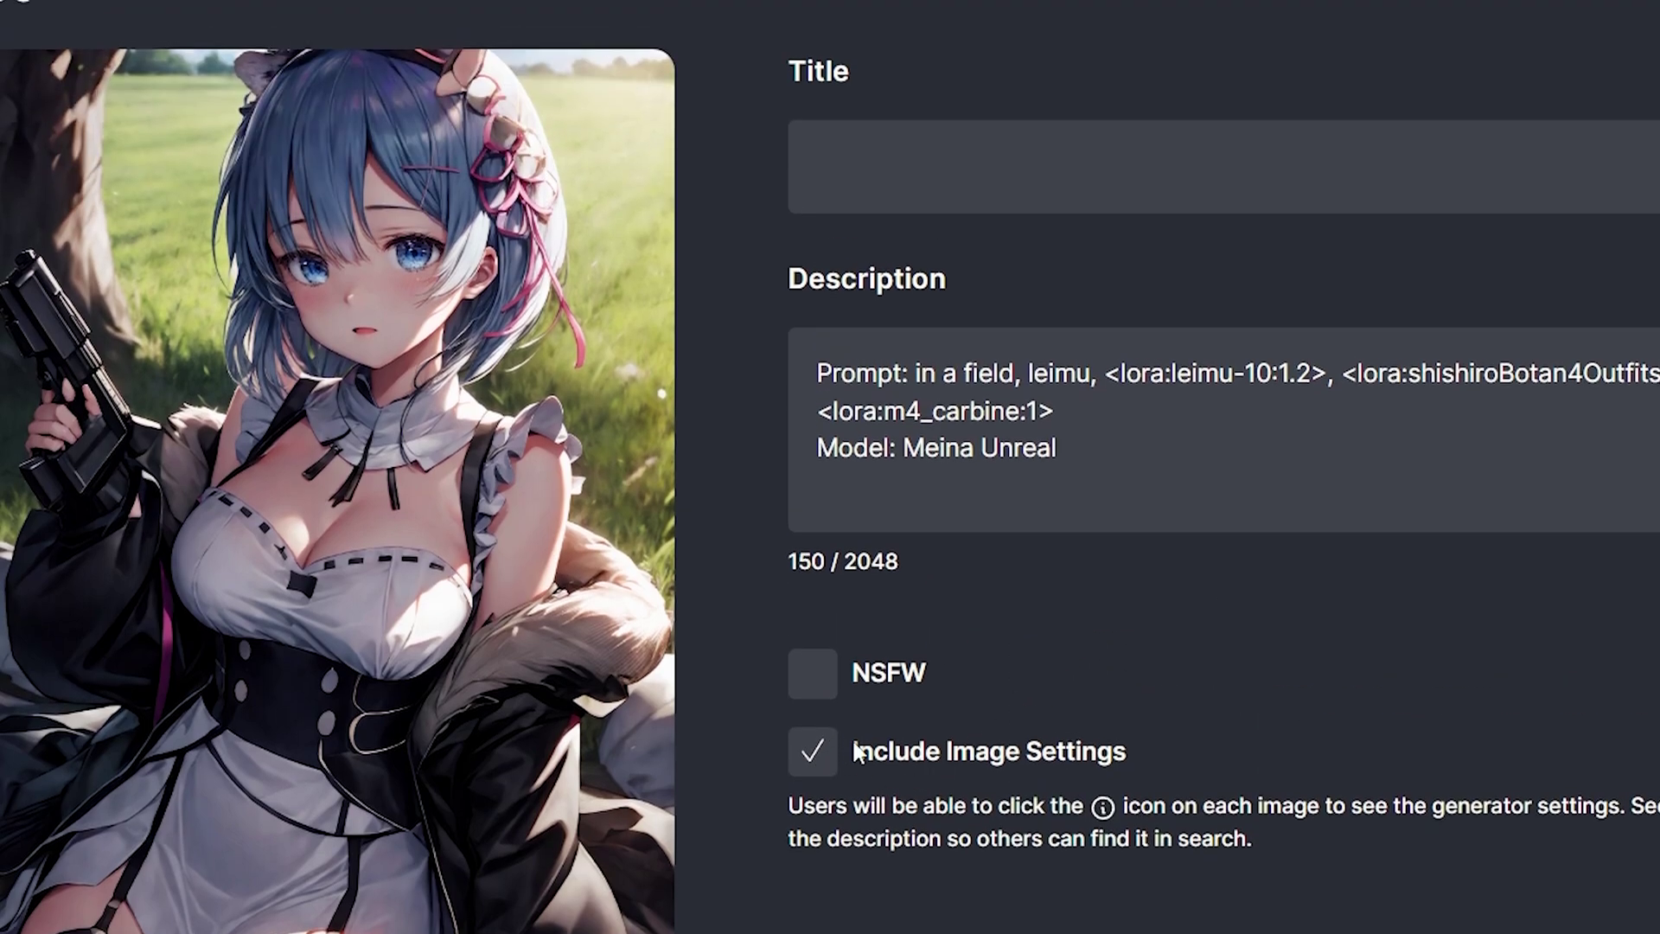
left_click(831, 759)
Step: Title the post 'Rem', add the prompt and model to the description, and publish it
left_click(1215, 385)
left_click(1064, 170)
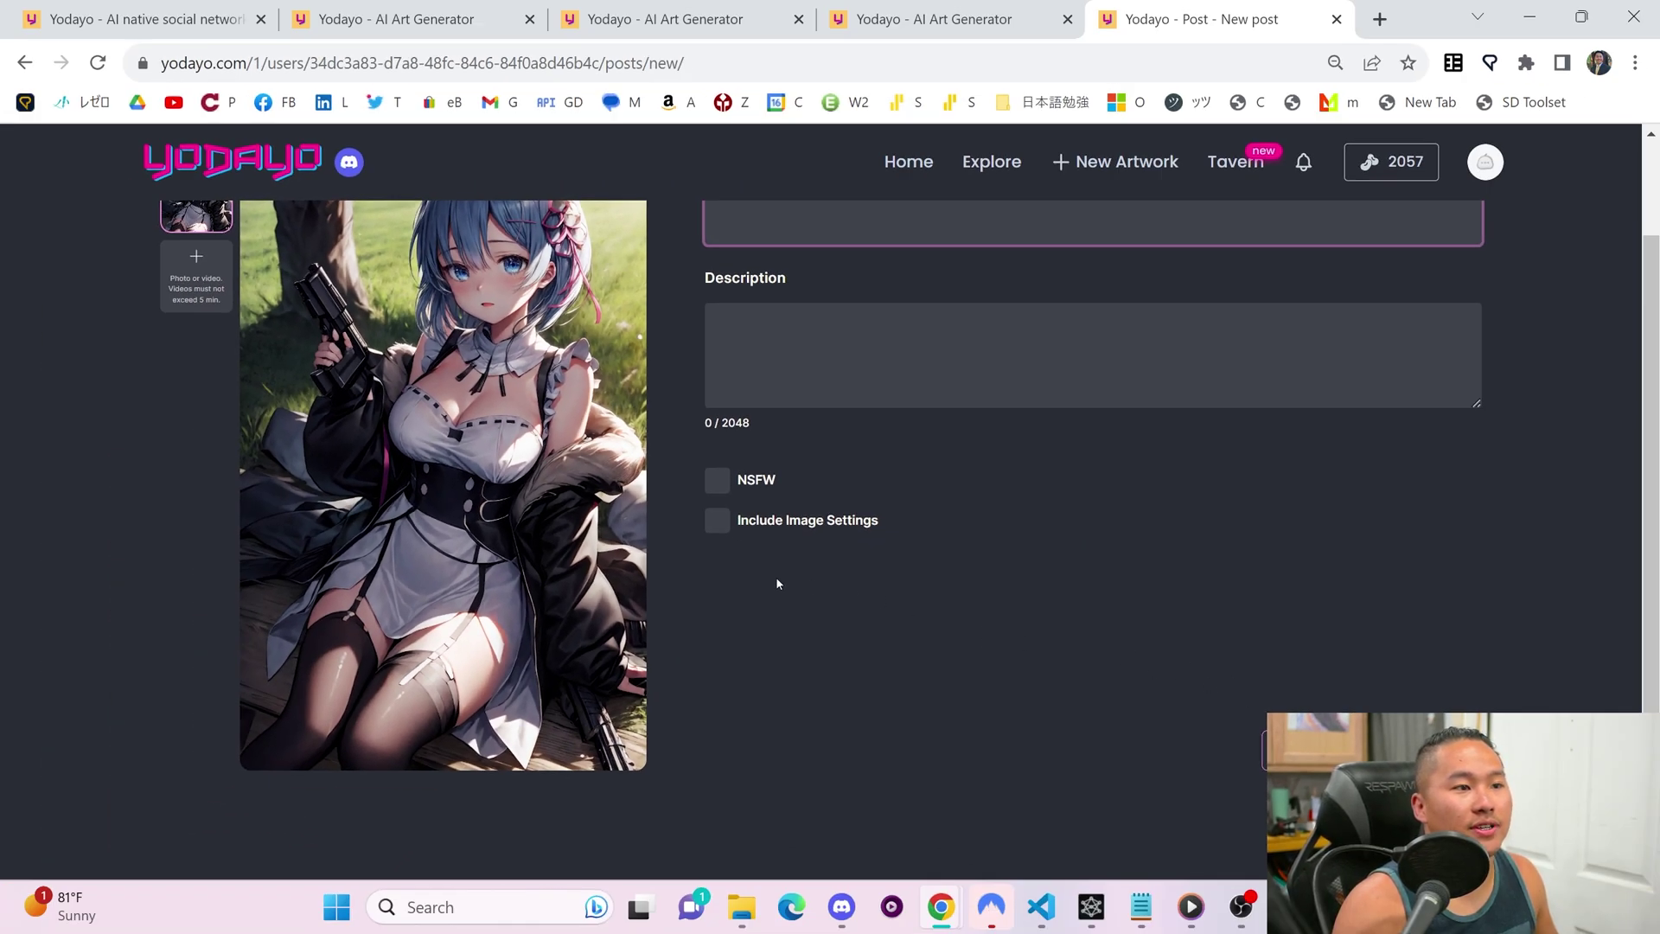
left_click(717, 521)
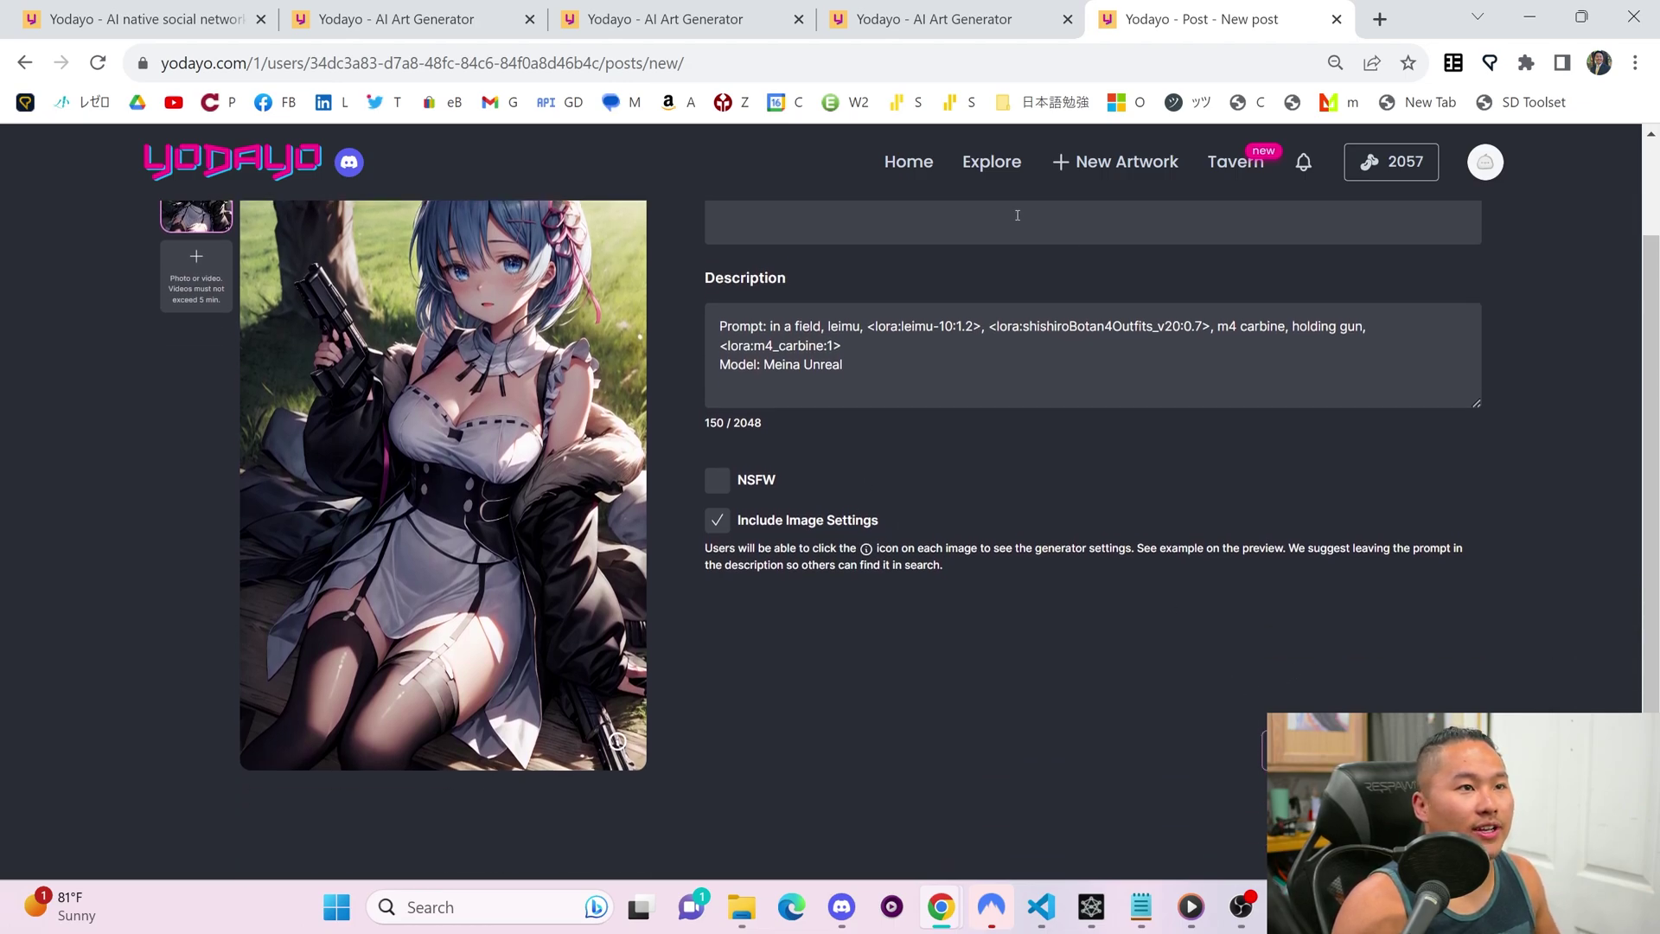
left_click(1017, 217)
left_click(1349, 749)
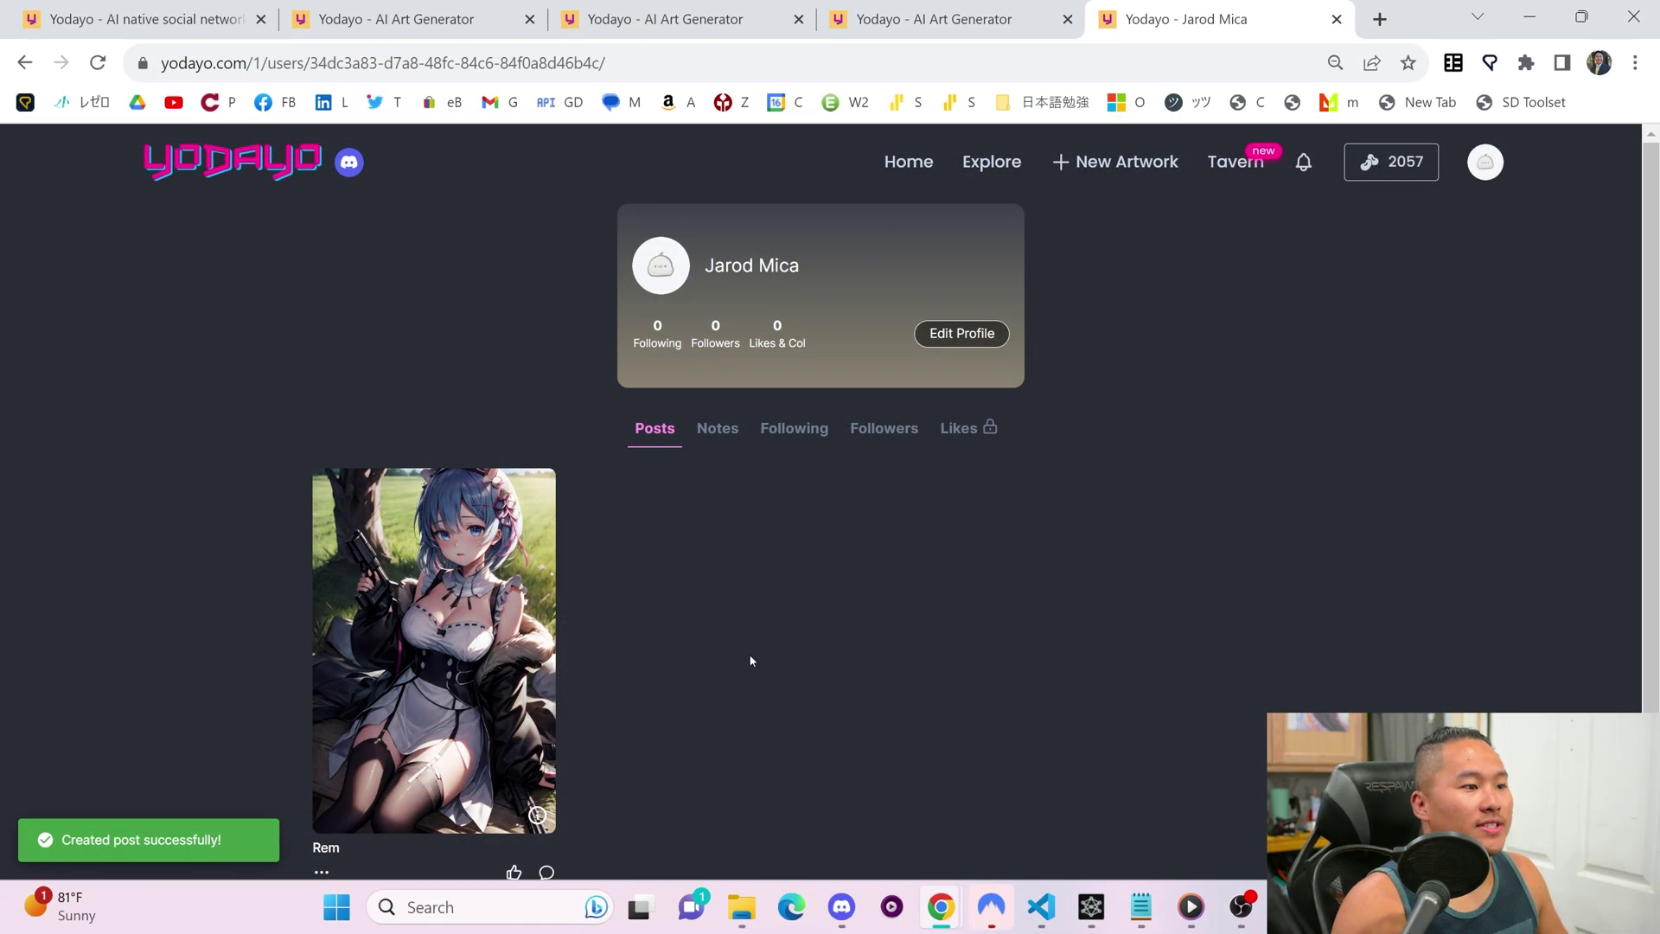
Step: Check the Rem post's settings on the profile, then go back to the Explore feed sorted by Top
scroll(751, 661, "down", 1)
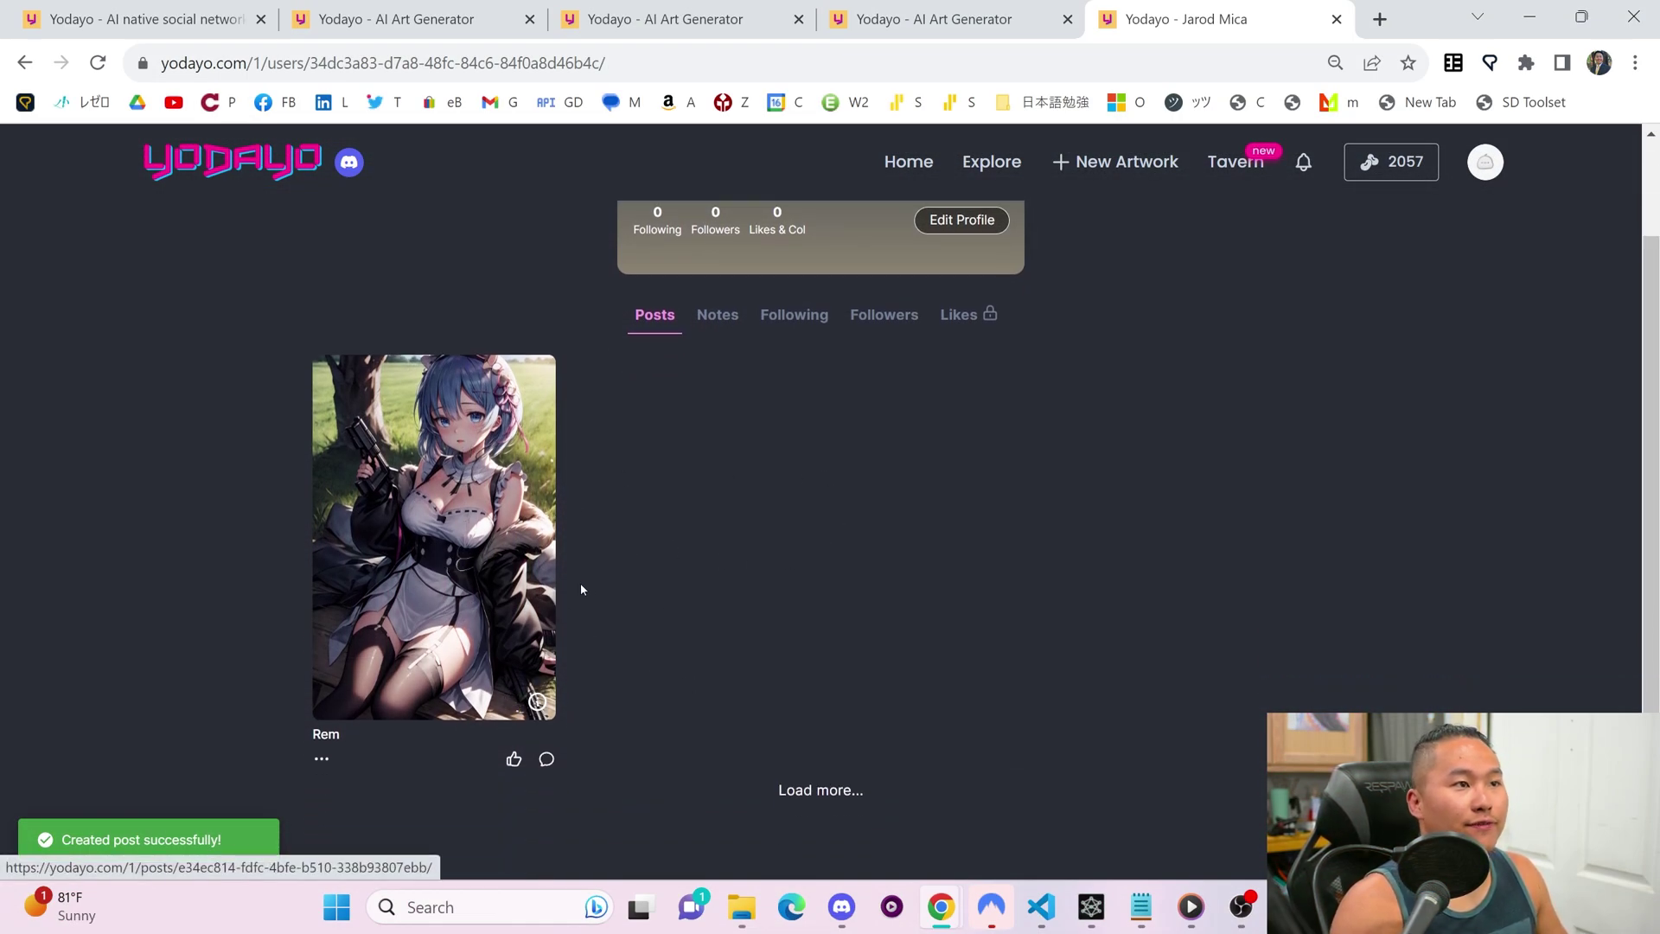
scroll(588, 595, "up", 1)
scroll(600, 601, "down", 1)
mouse_move(537, 702)
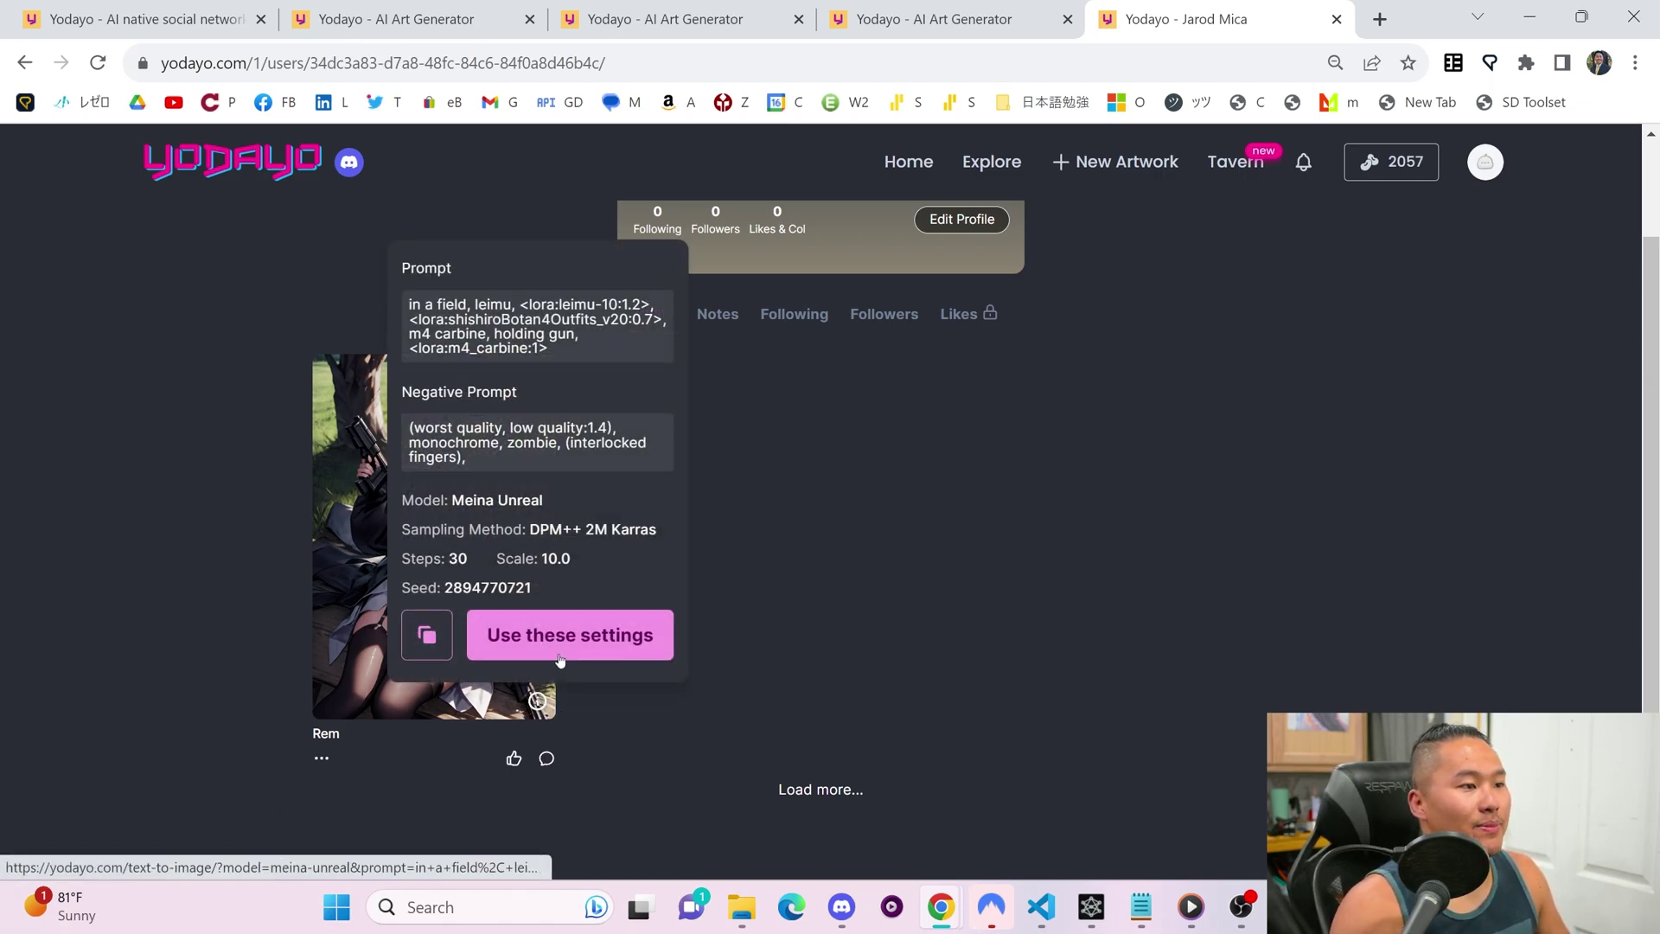
key("alt+Left")
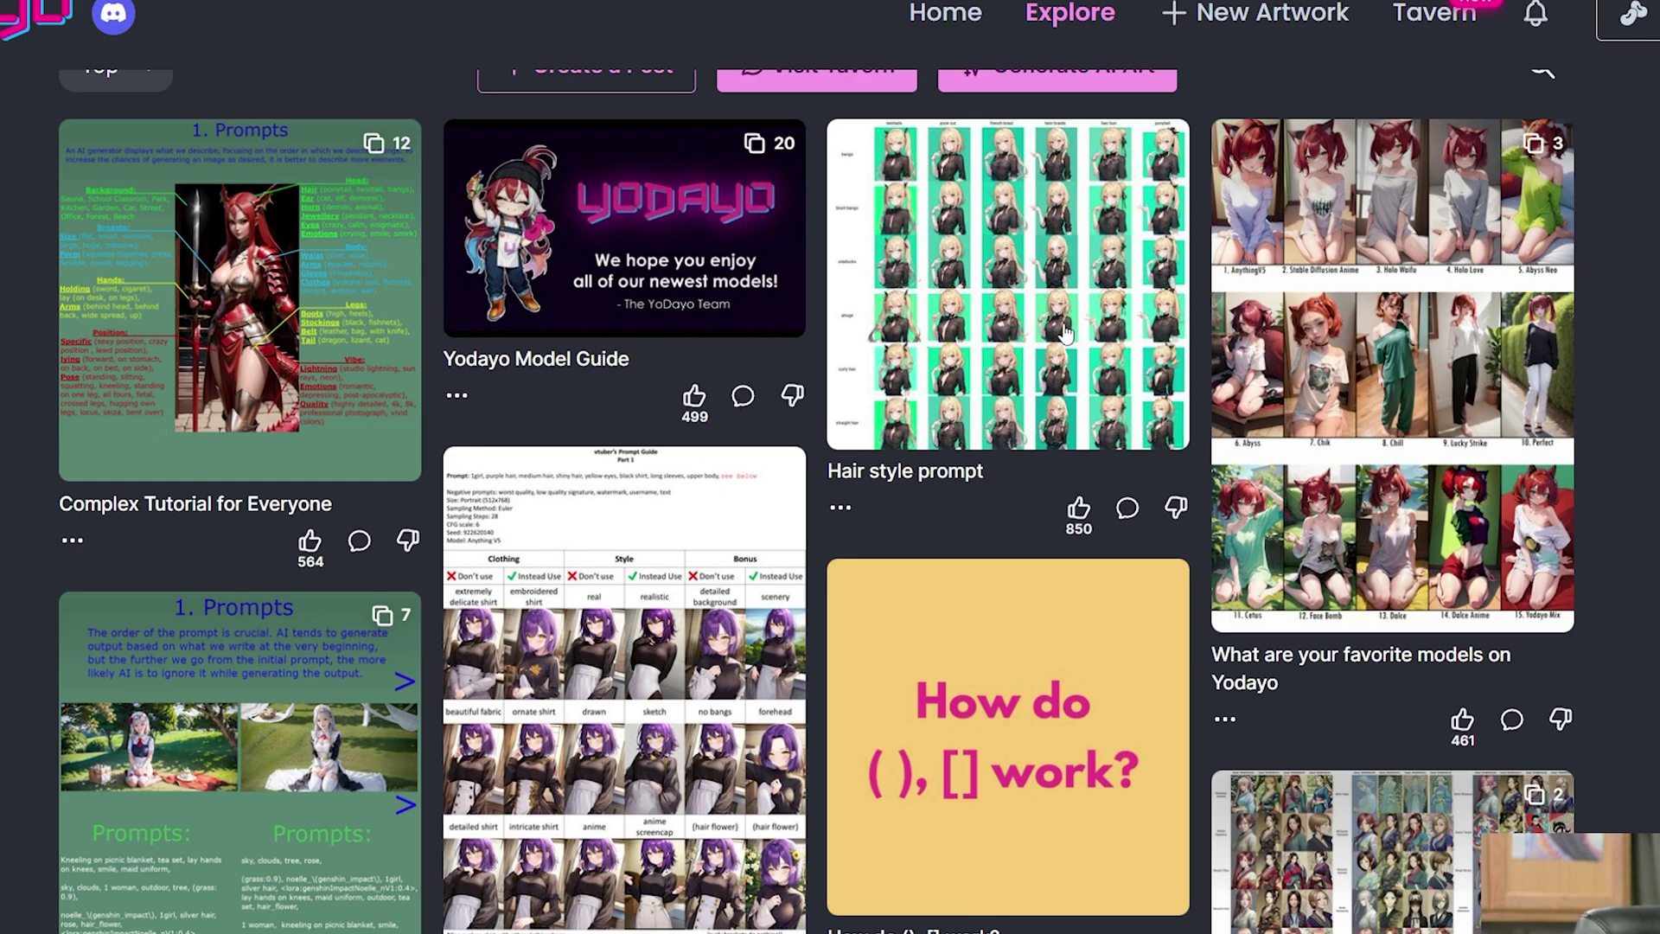
left_click(1422, 430)
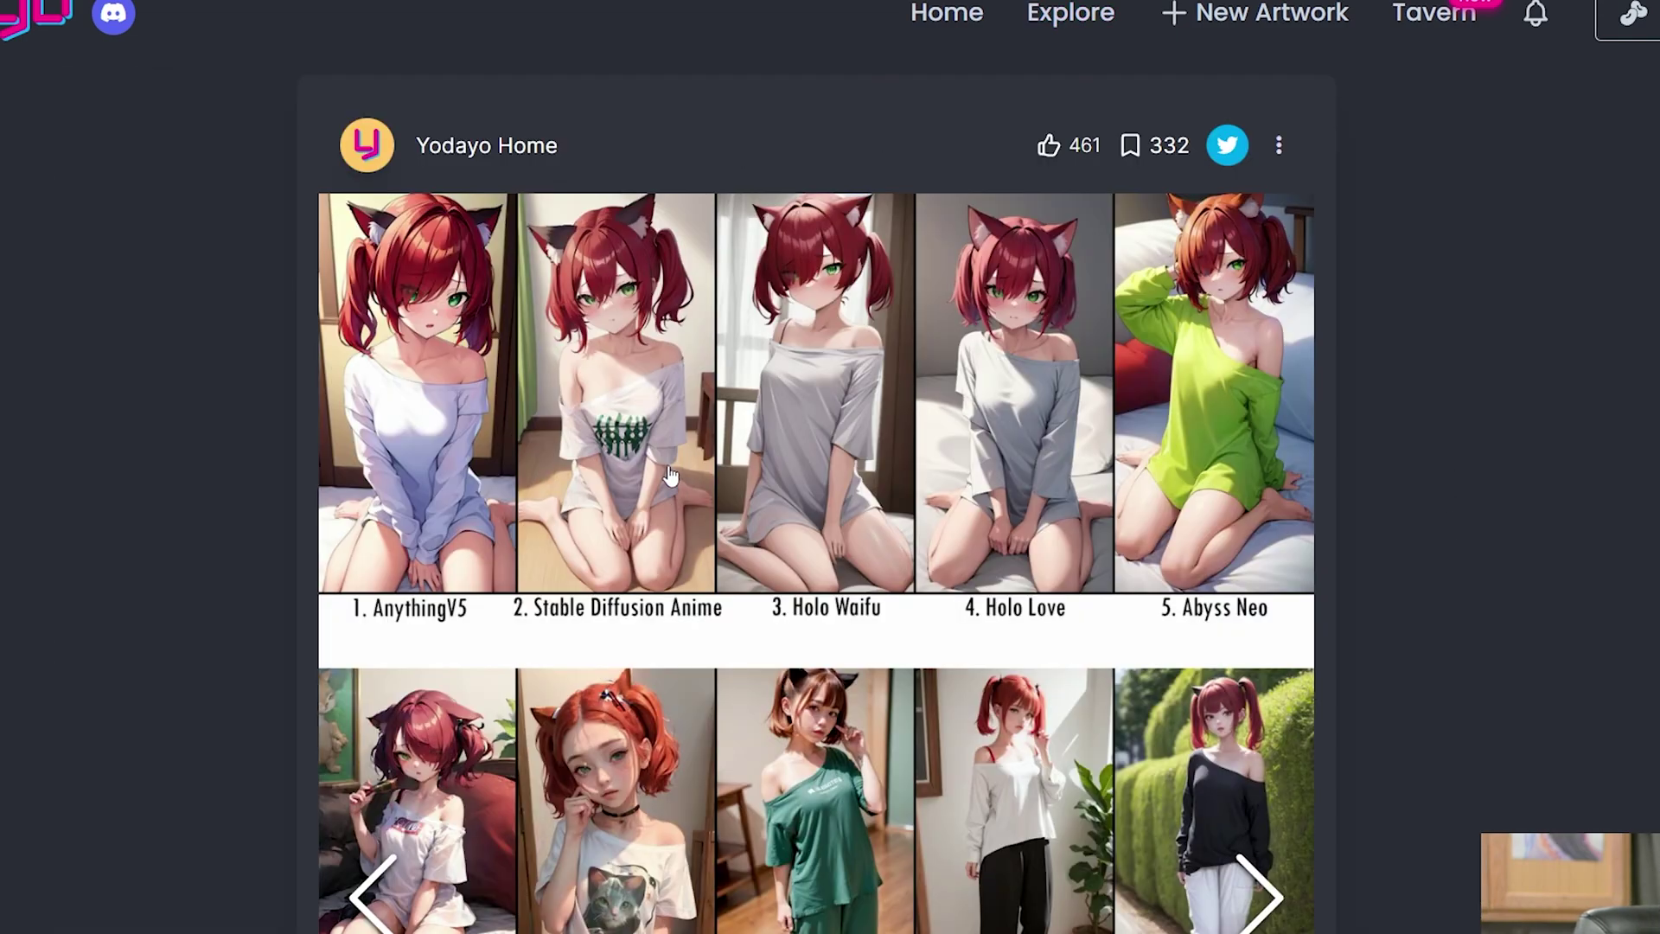
scroll(1164, 441, "down", 1)
scroll(1164, 441, "down", 12)
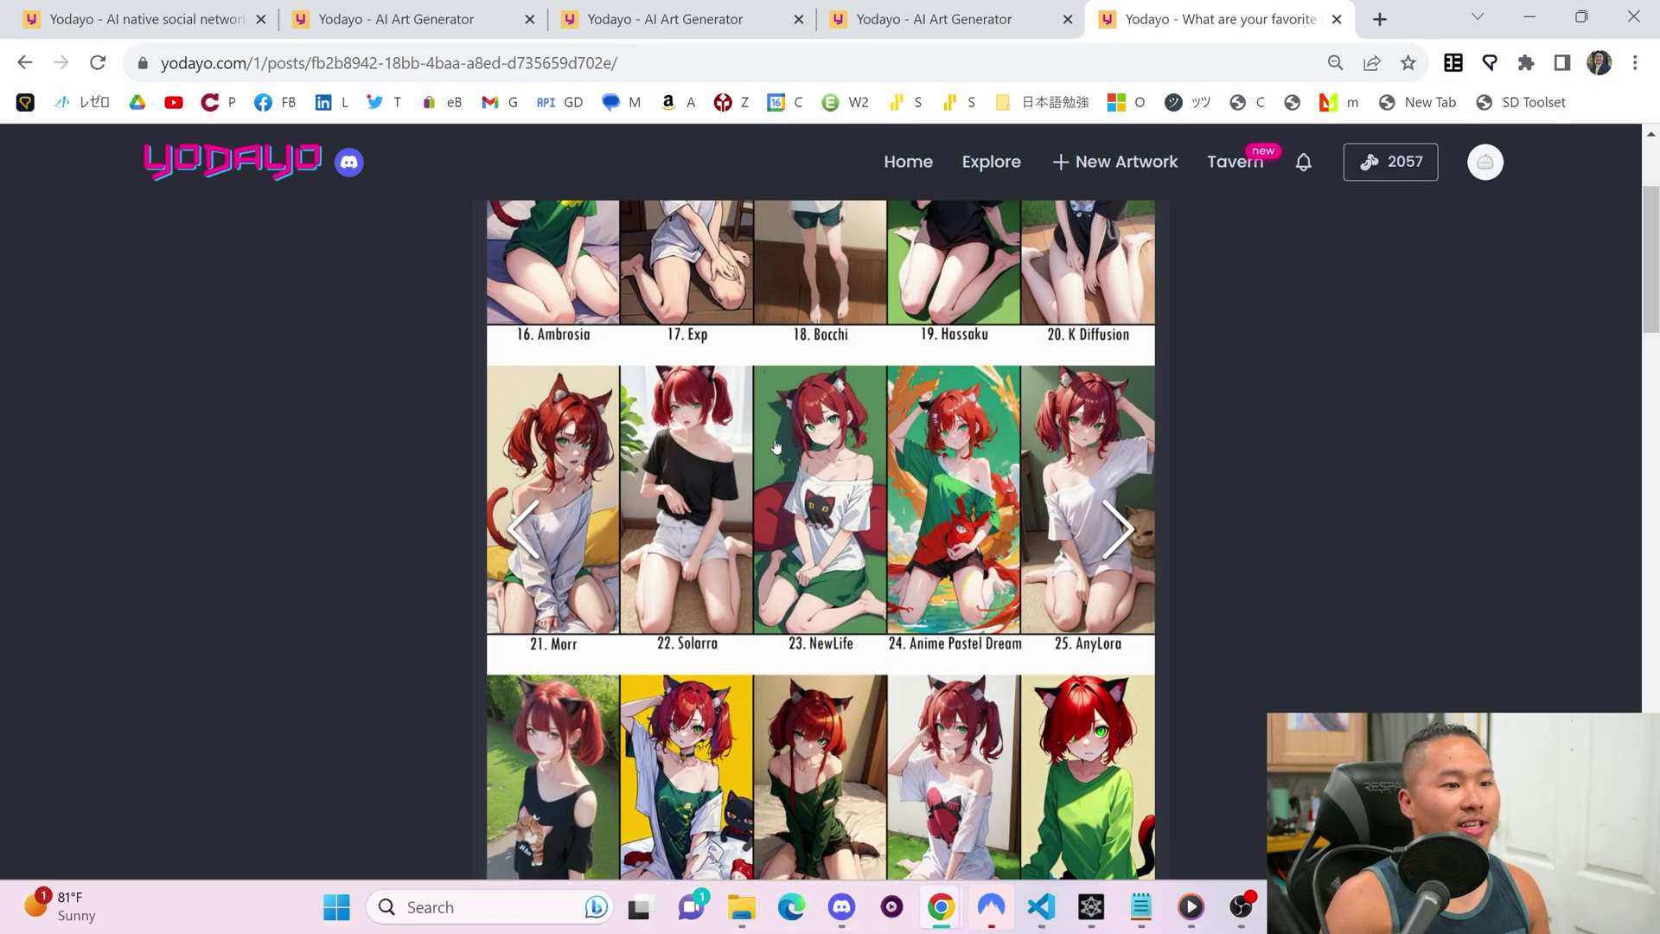
scroll(777, 447, "down", 8)
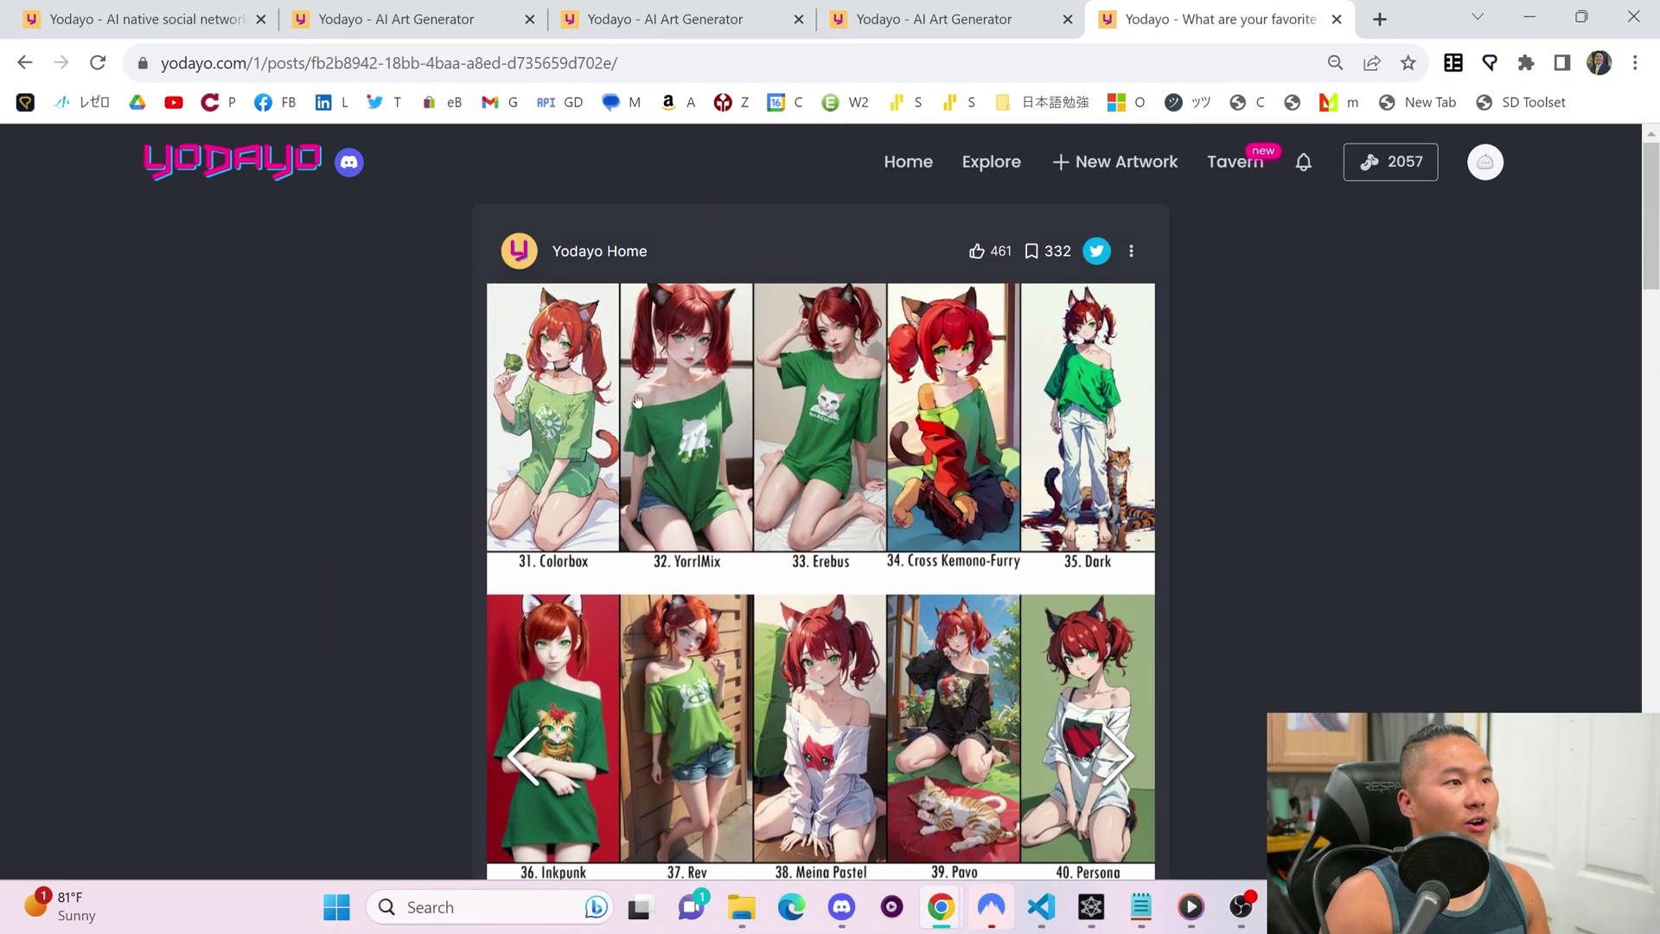
scroll(659, 435, "down", 3)
left_click(24, 62)
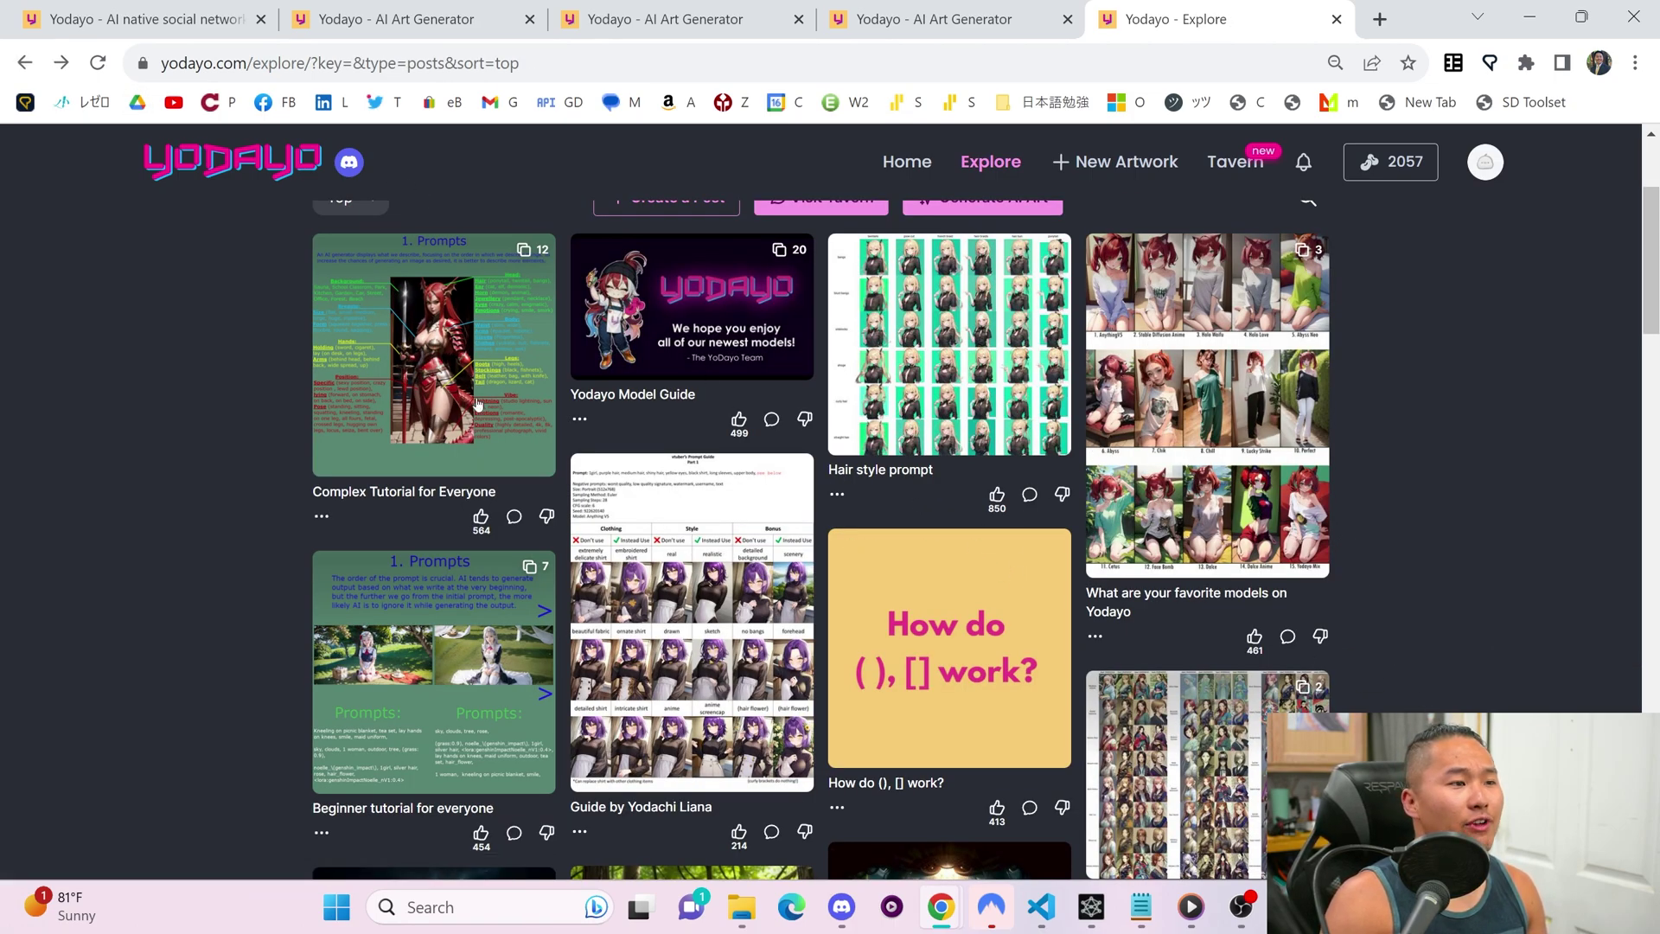
scroll(259, 355, "up", 1)
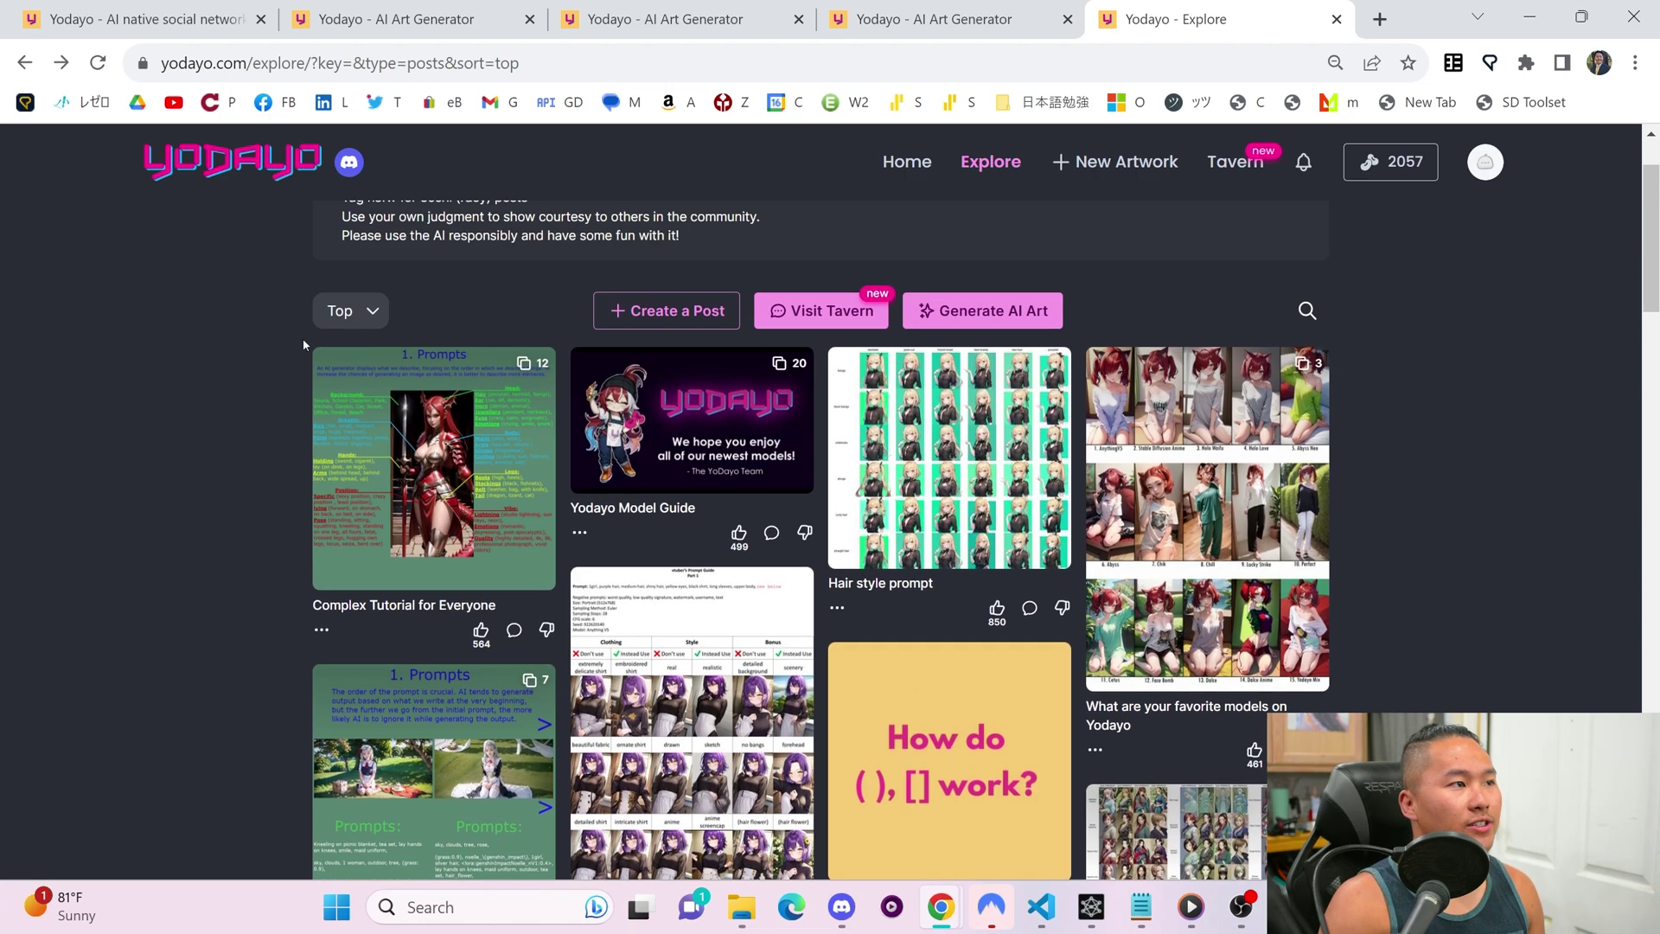
left_click(352, 315)
left_click(341, 382)
scroll(300, 449, "down", 5)
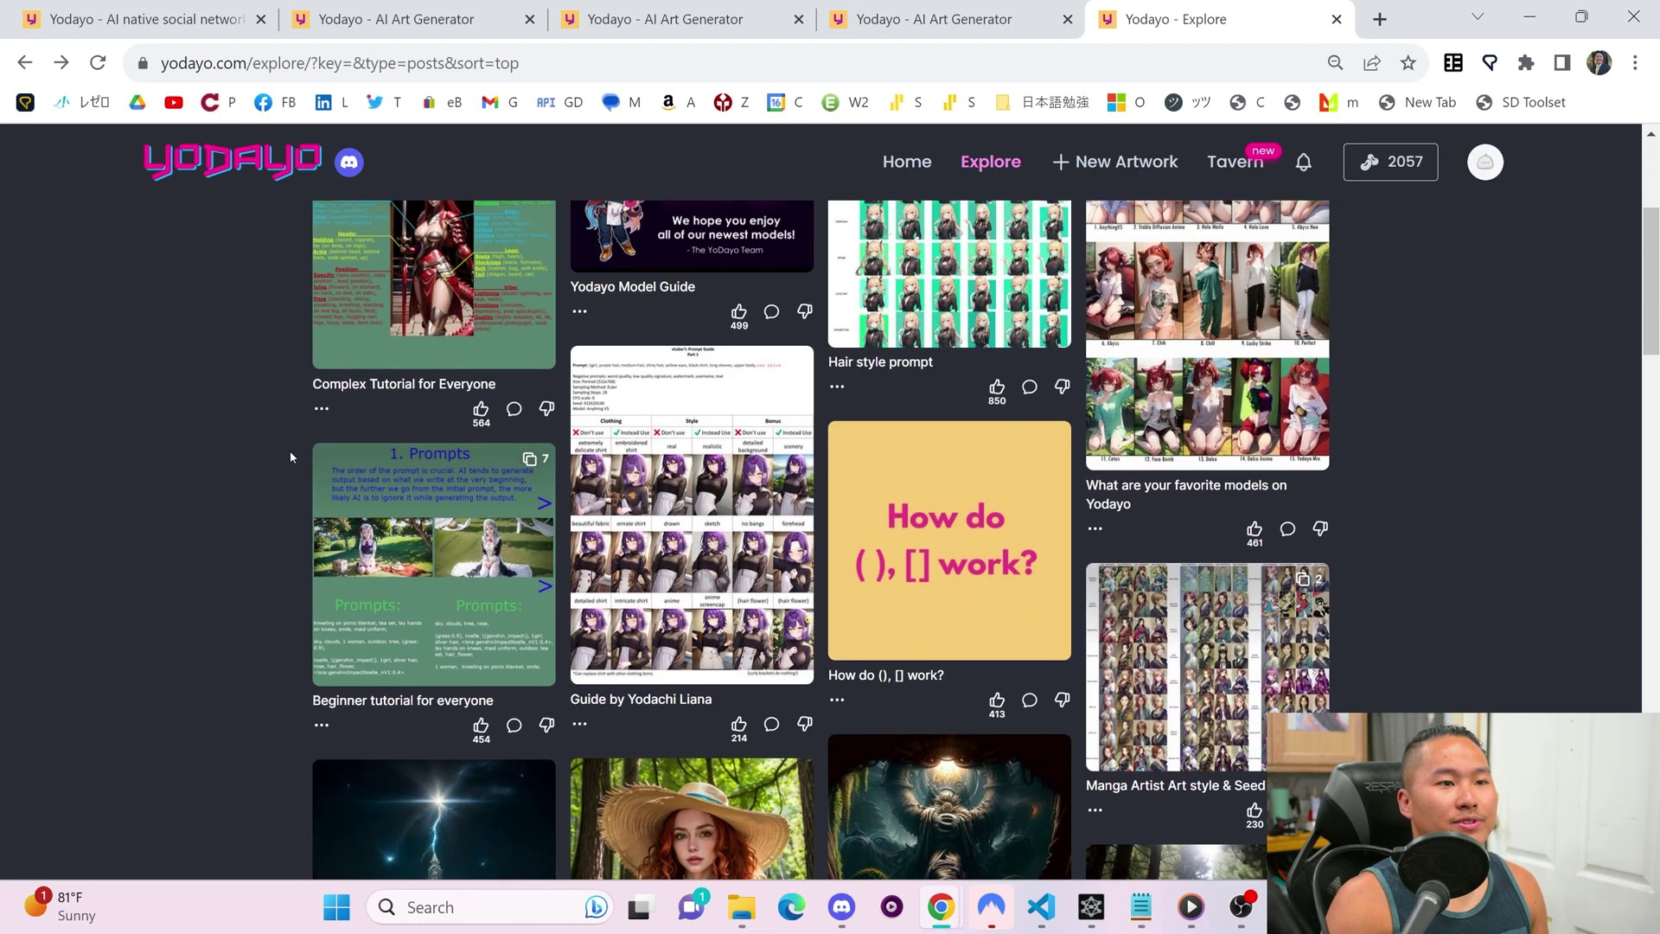
scroll(442, 517, "down", 1)
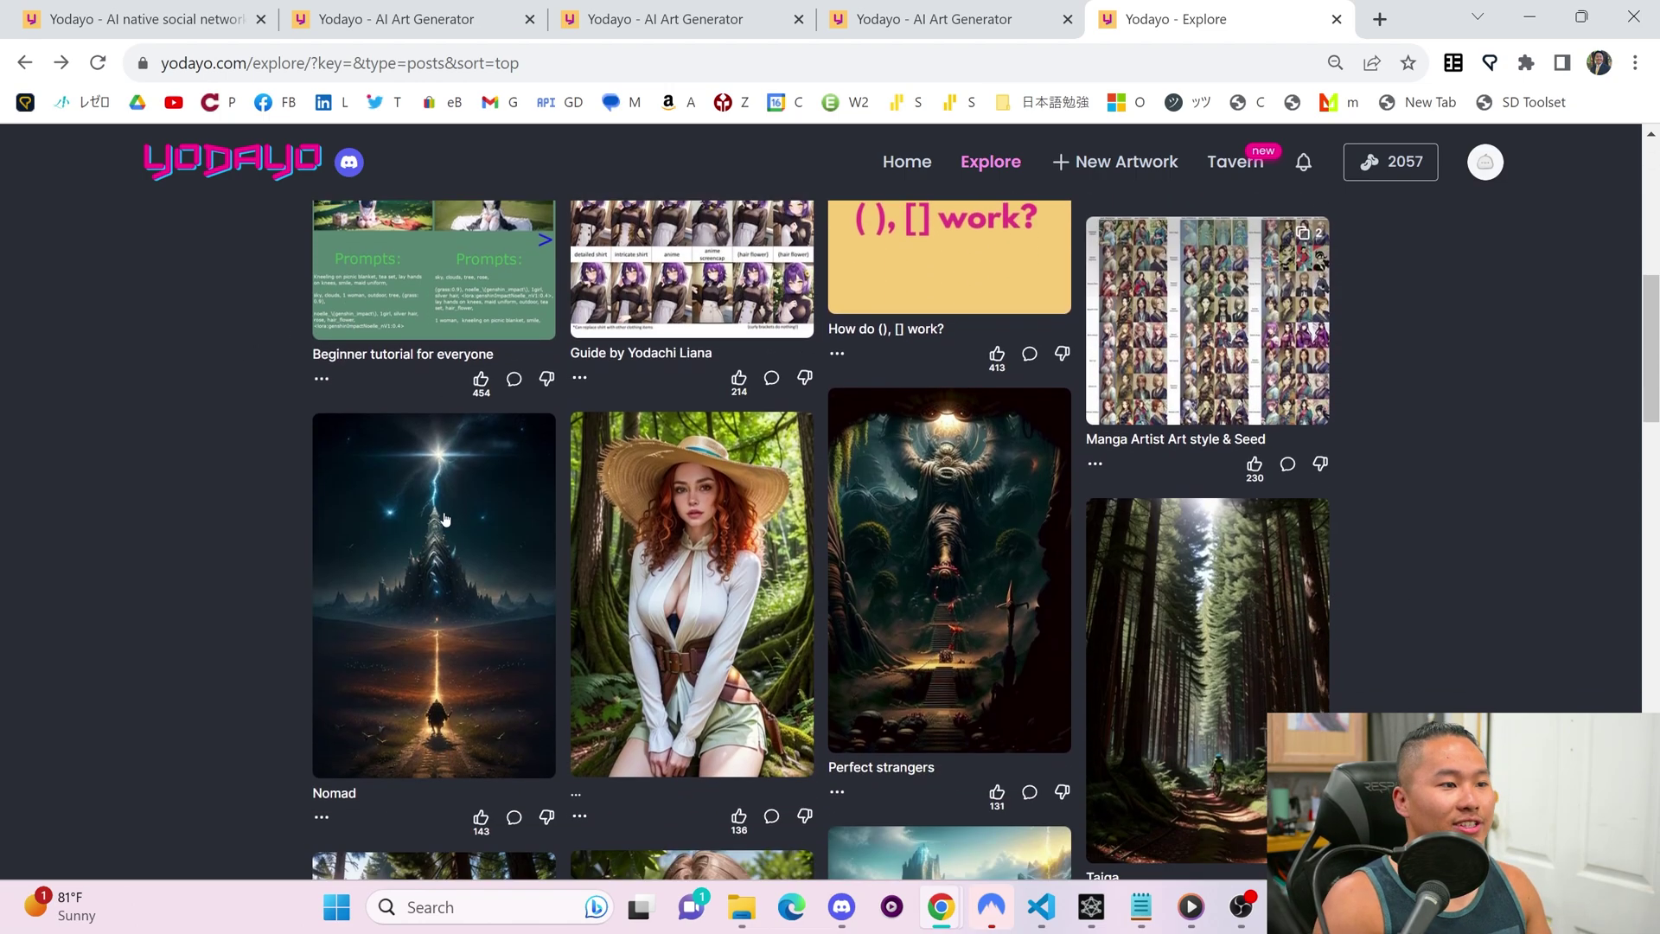
scroll(340, 515, "down", 2)
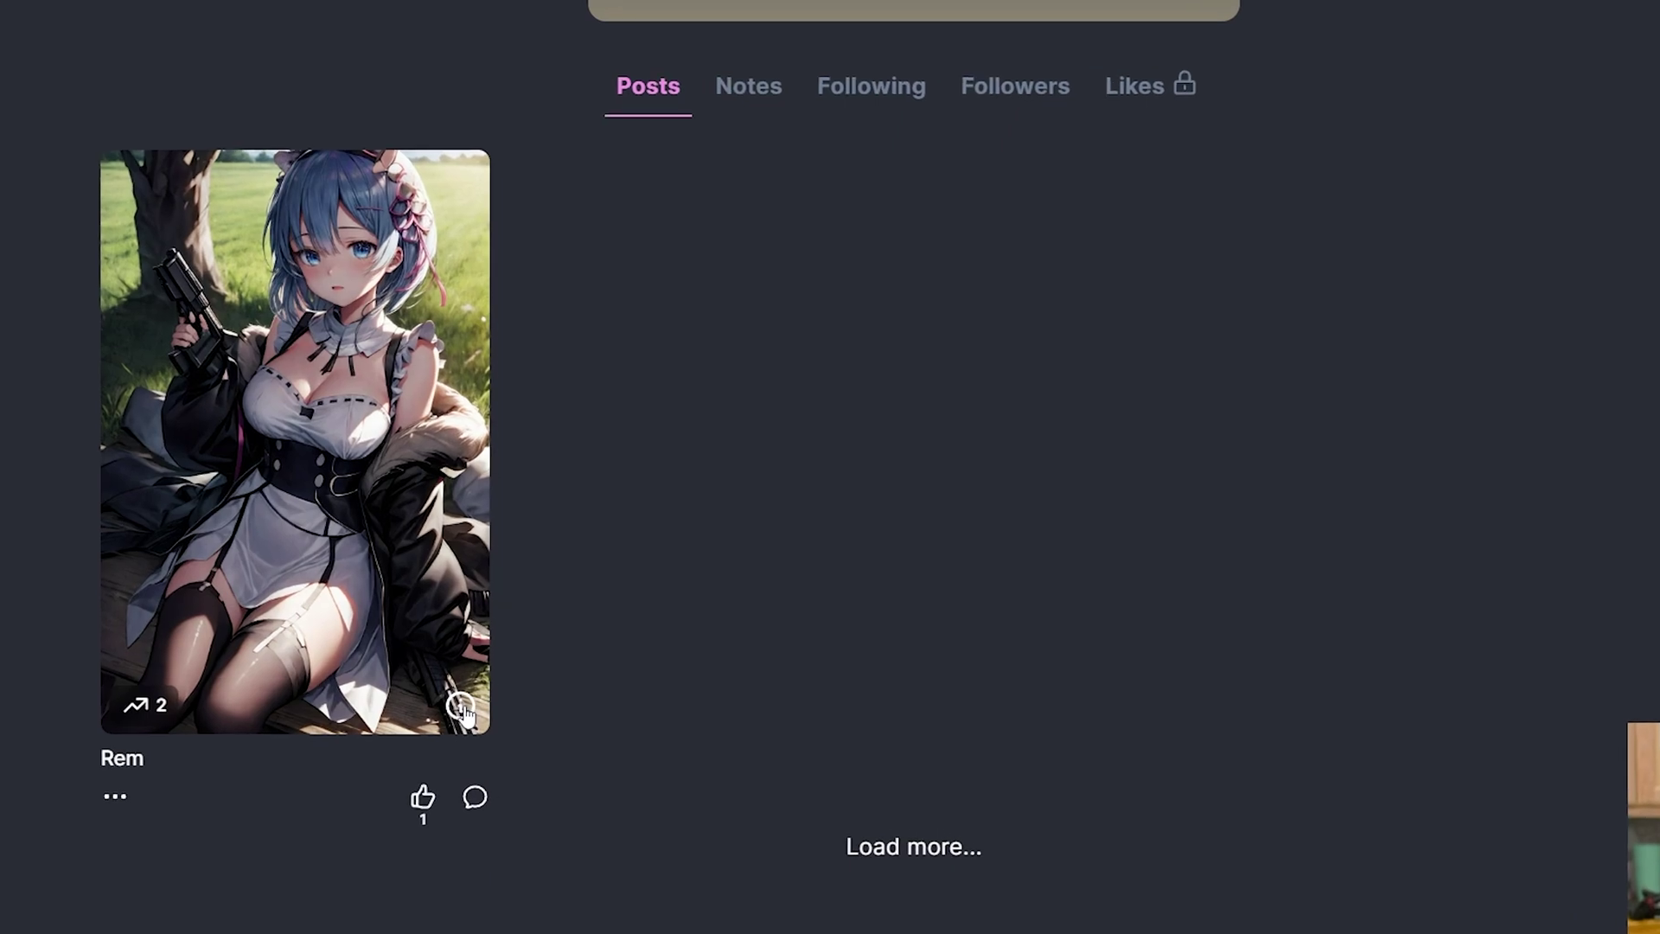
Step: Reuse the Rem post's generation settings in the text-to-image generator
left_click(461, 707)
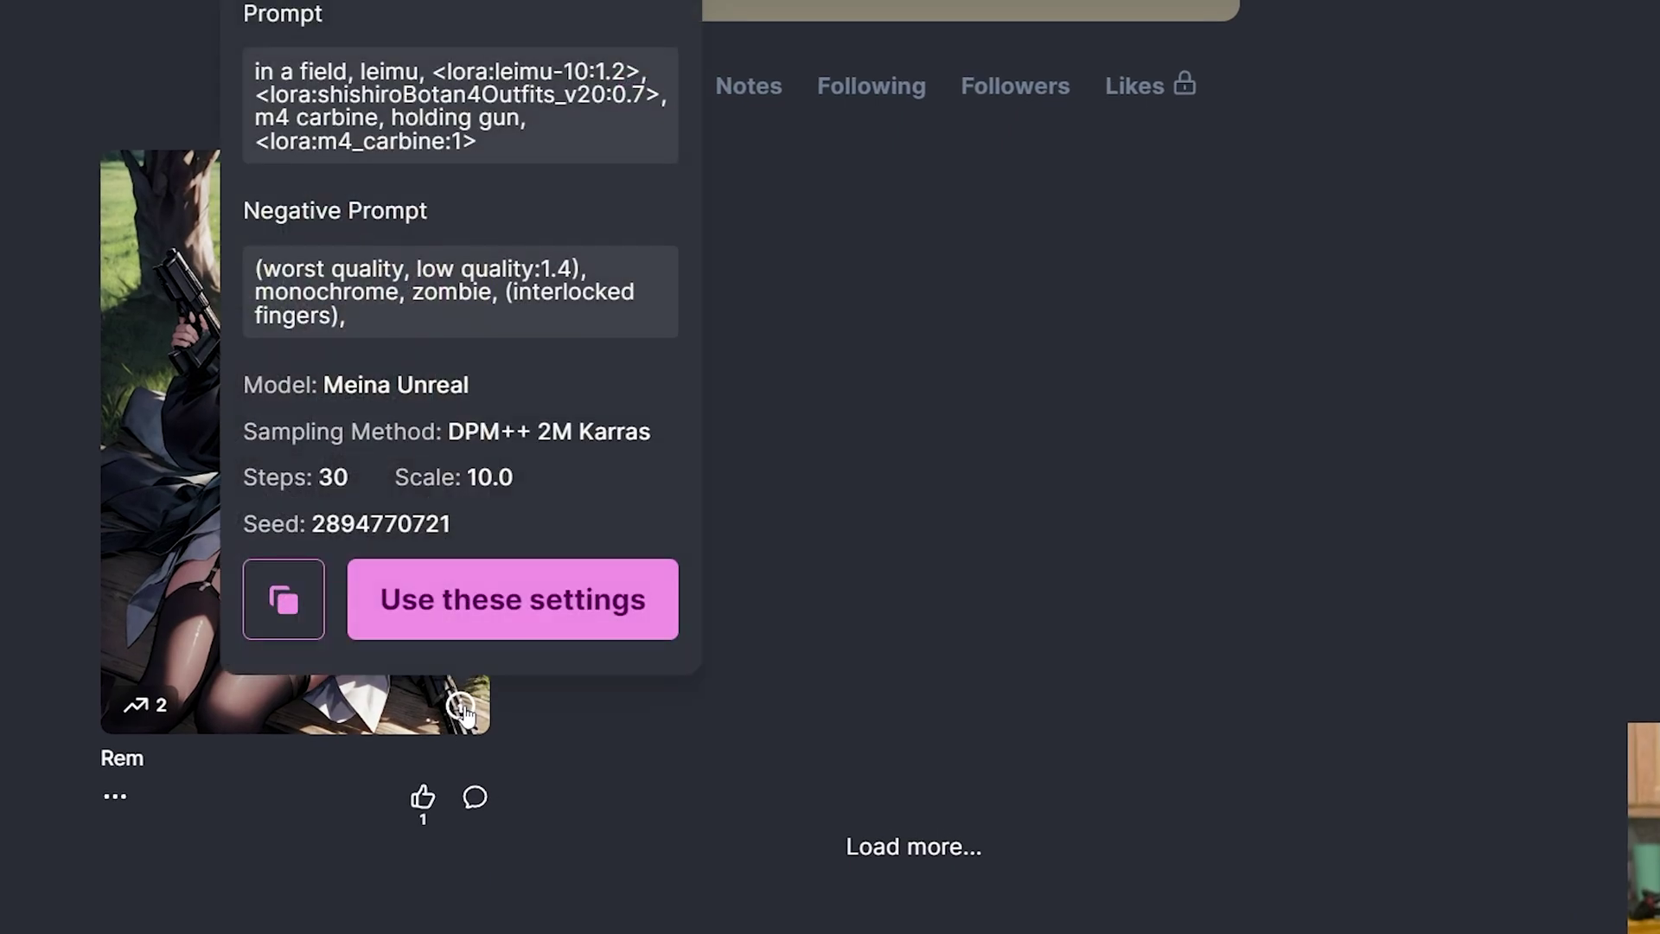
left_click(497, 608)
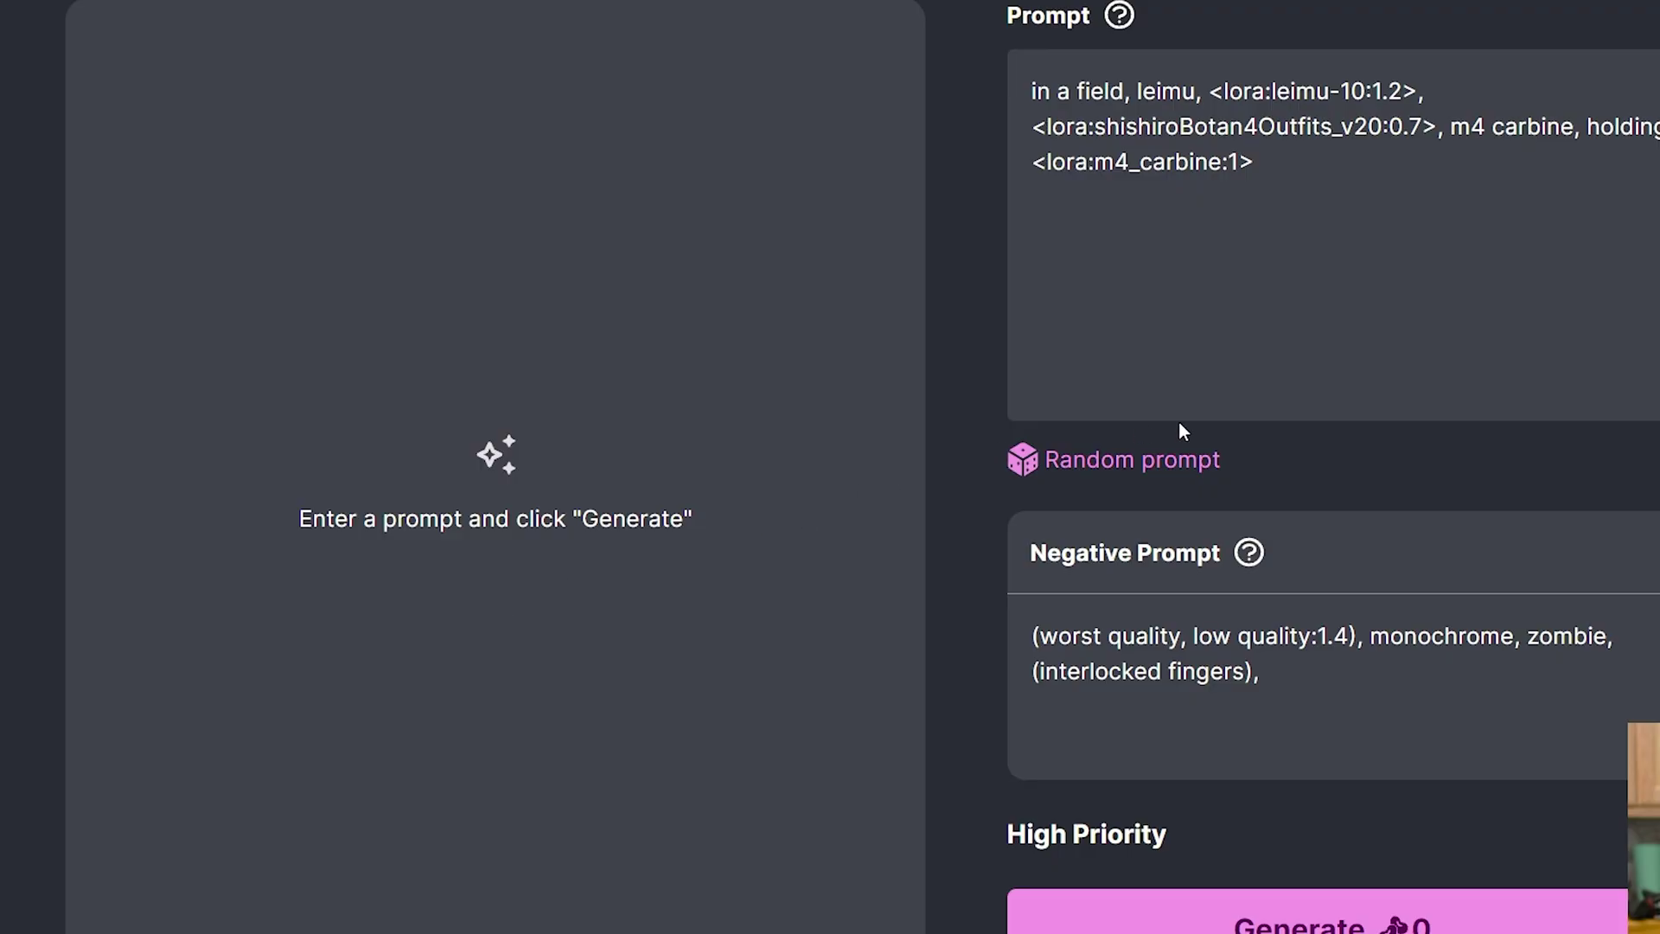
scroll(1183, 430, "down", 5)
scroll(1297, 432, "down", 5)
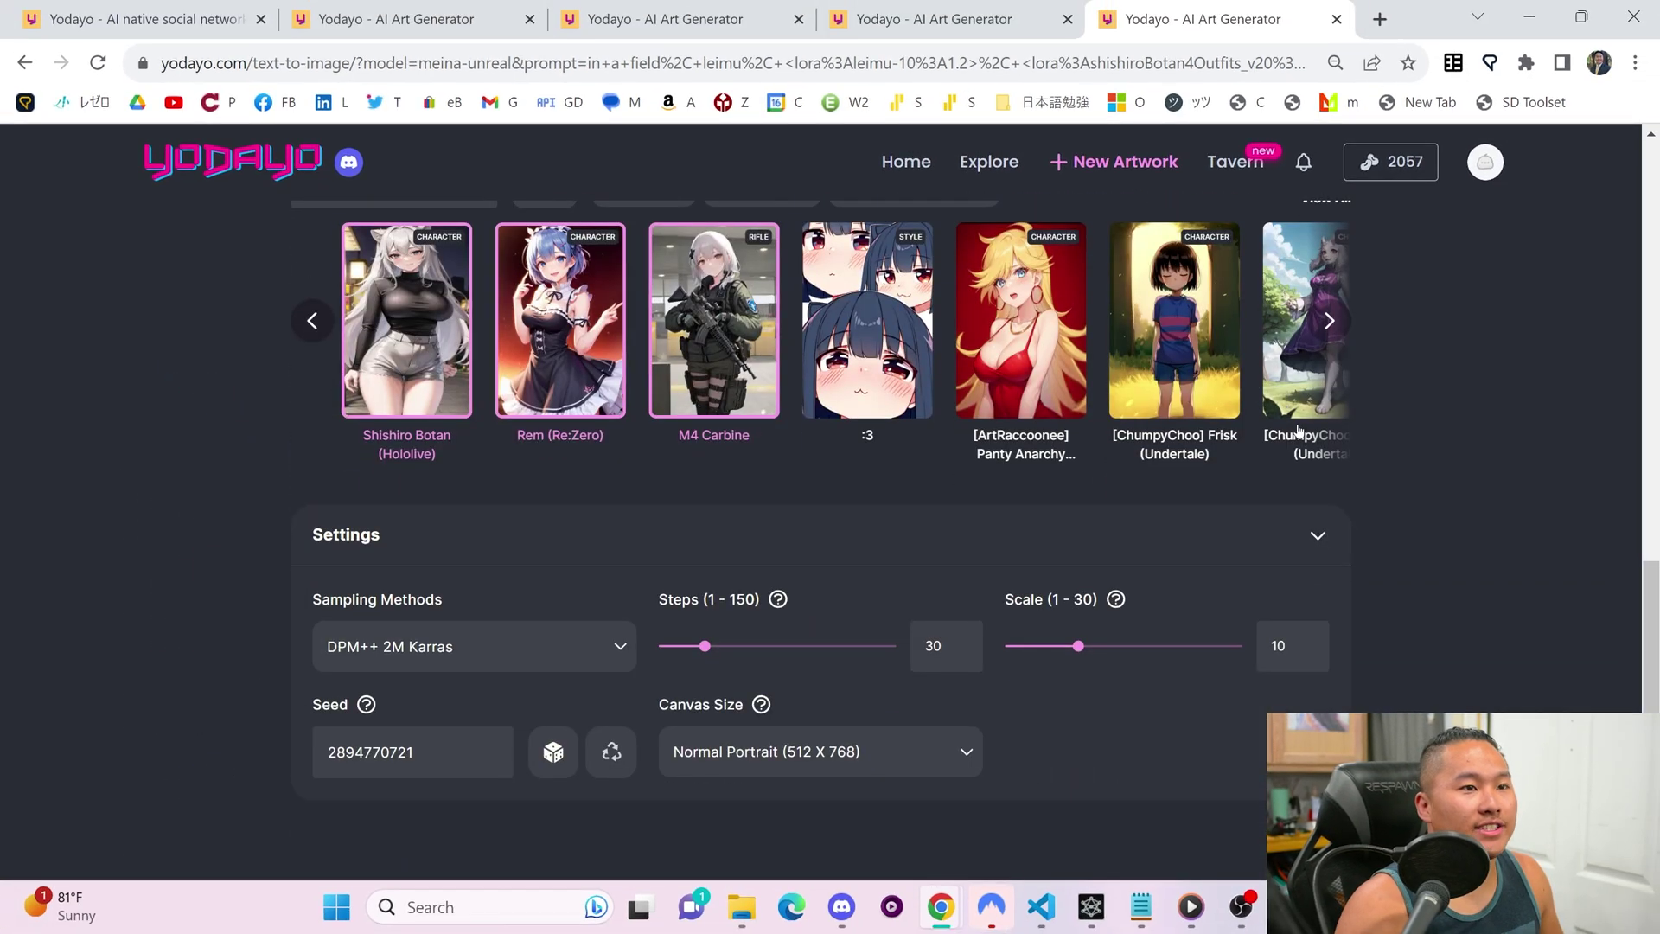
scroll(441, 547, "up", 1)
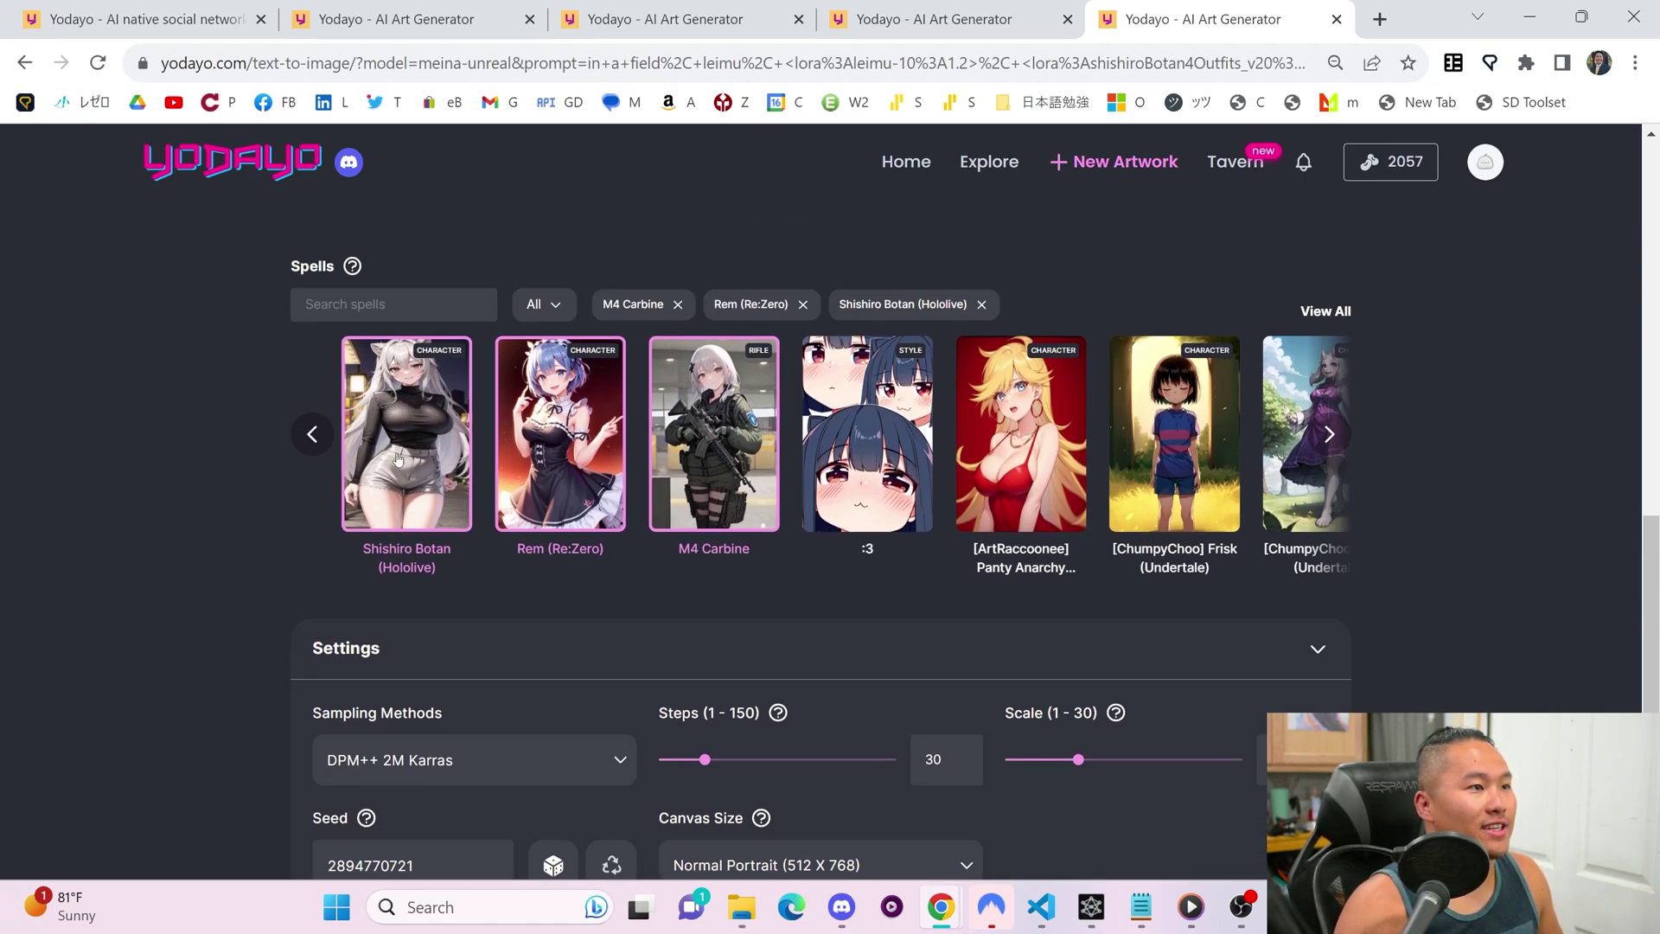
scroll(439, 612, "down", 1)
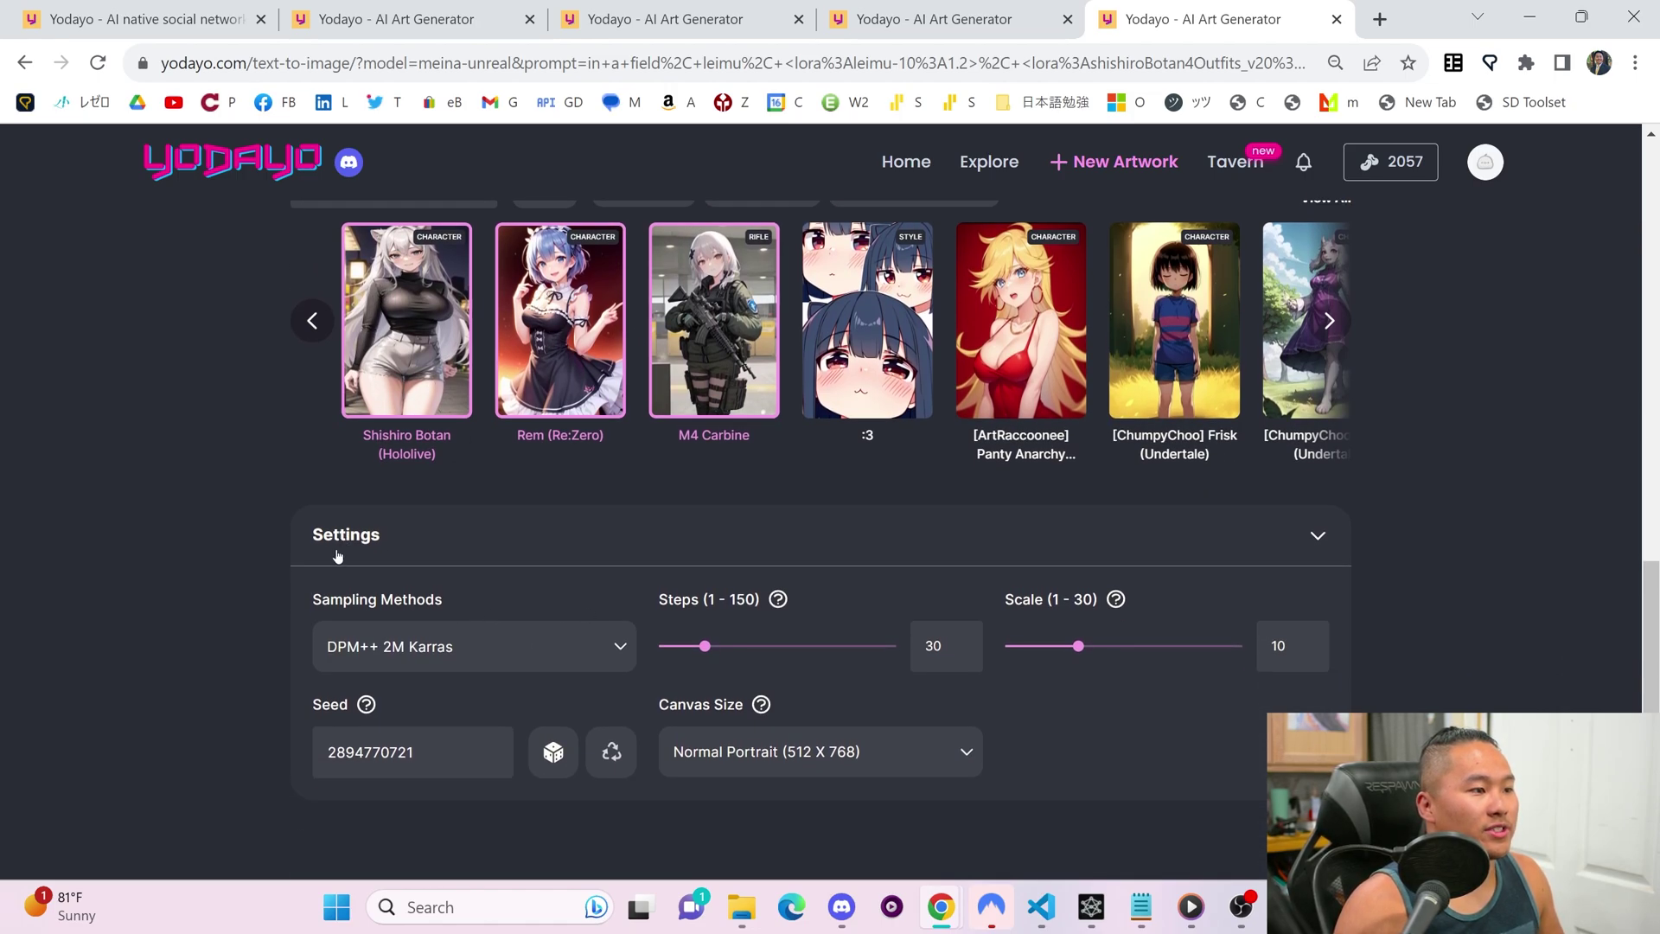
double_click(434, 757)
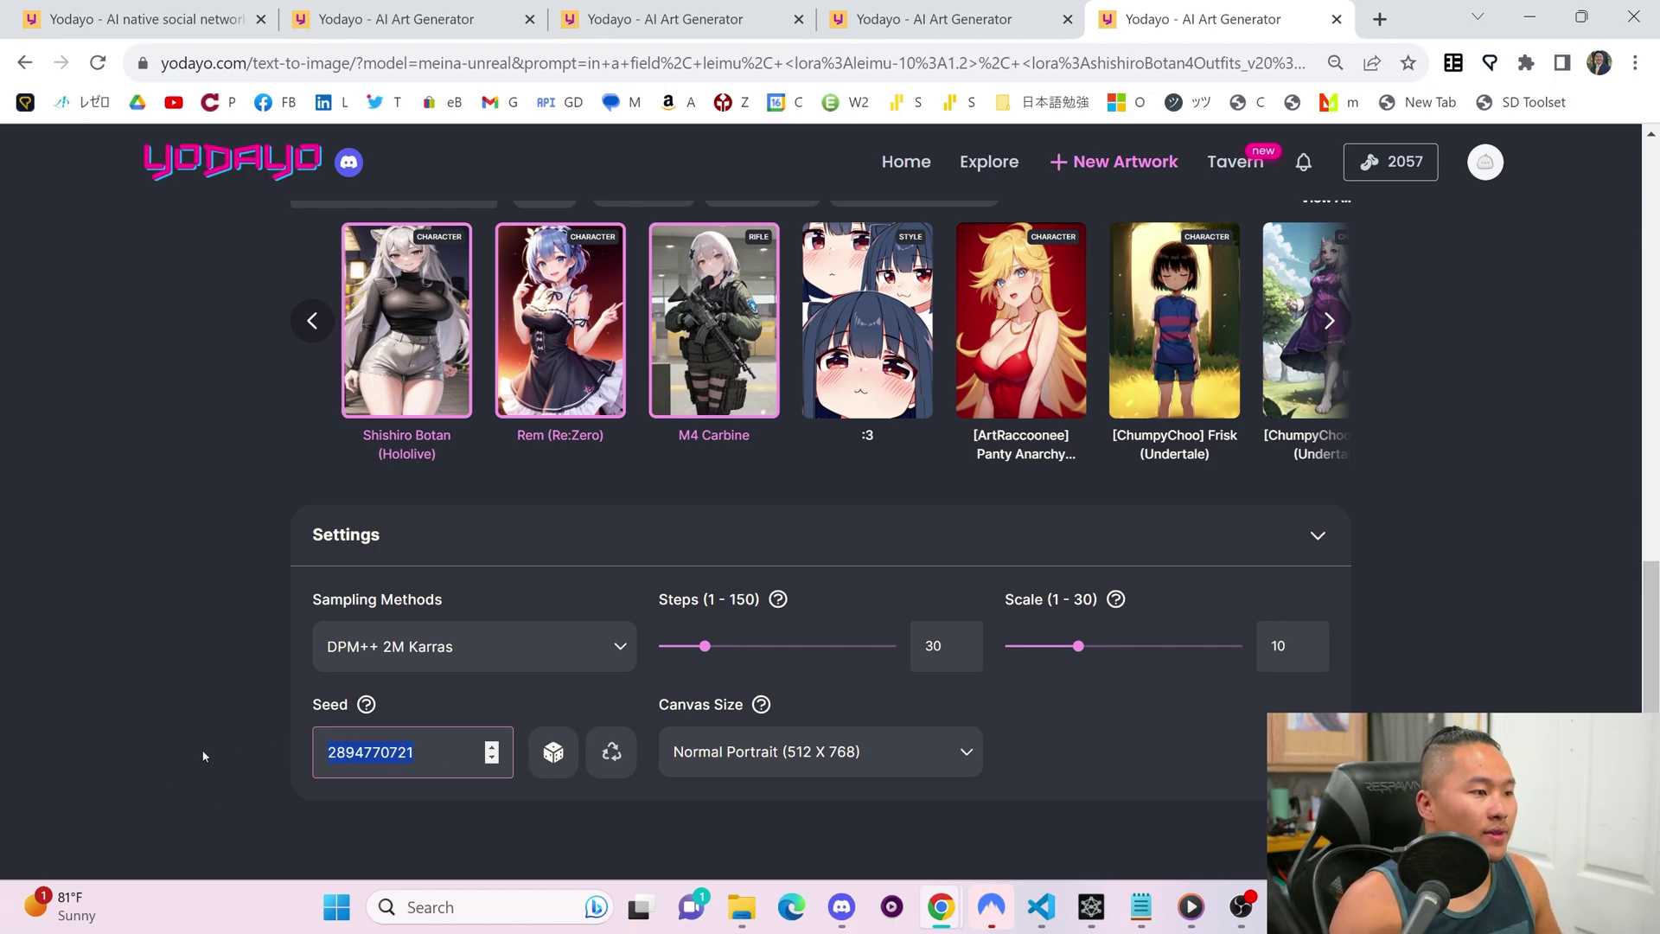
left_click(200, 755)
scroll(200, 752, "up", 4)
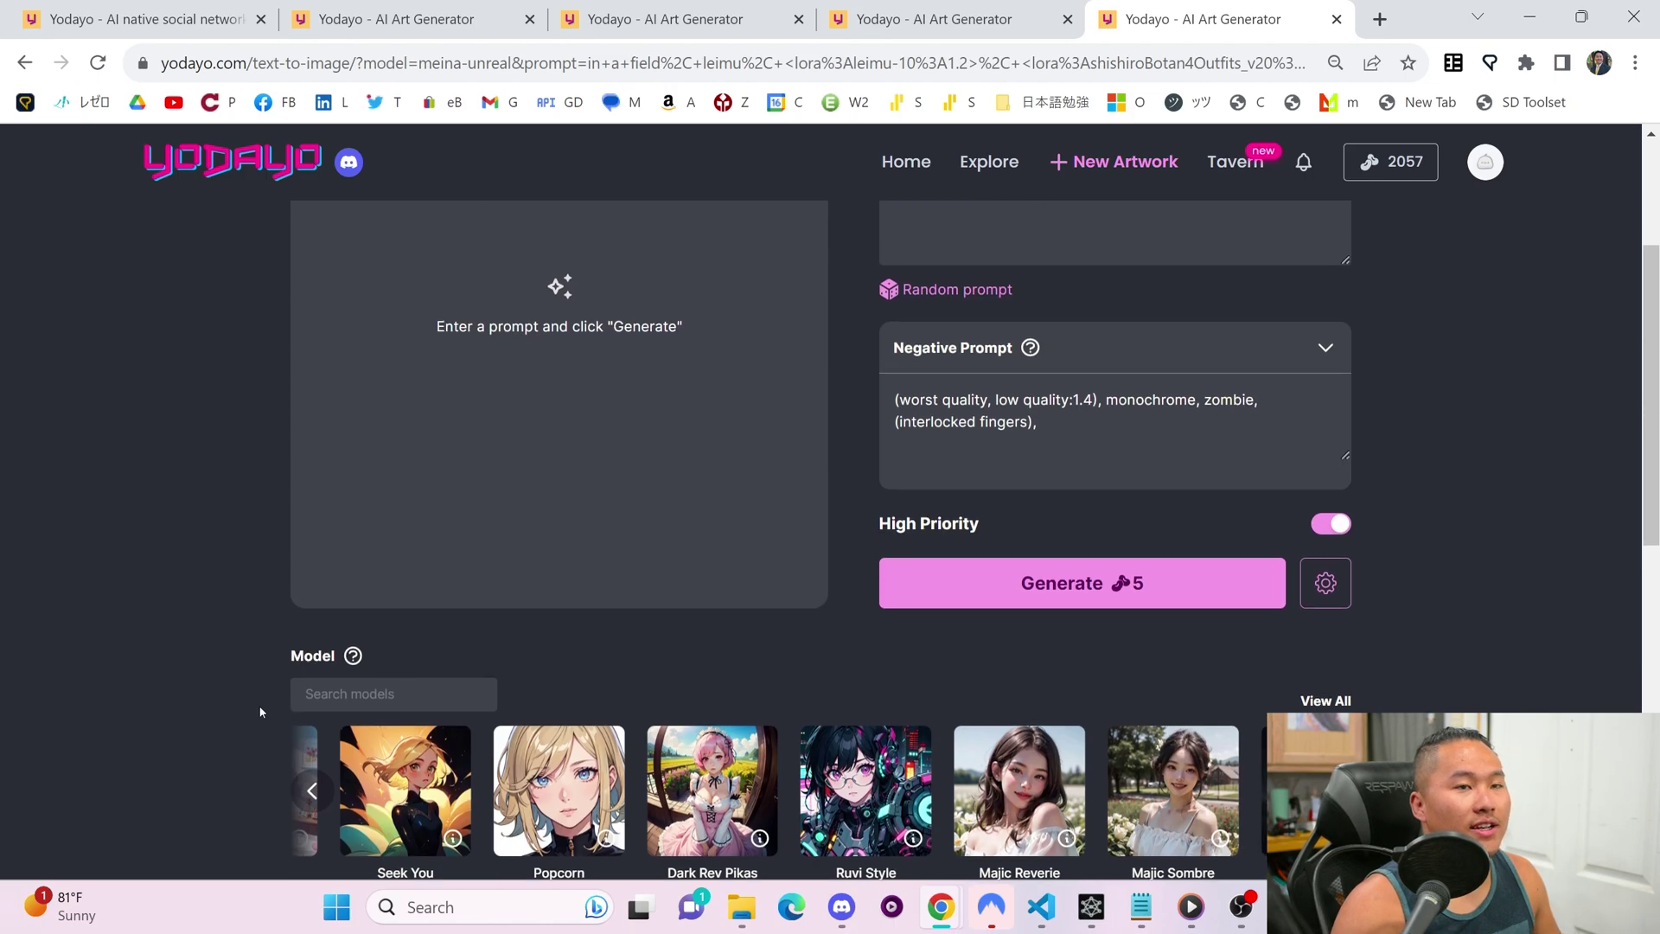
scroll(1234, 586, "up", 2)
scroll(1391, 655, "down", 1)
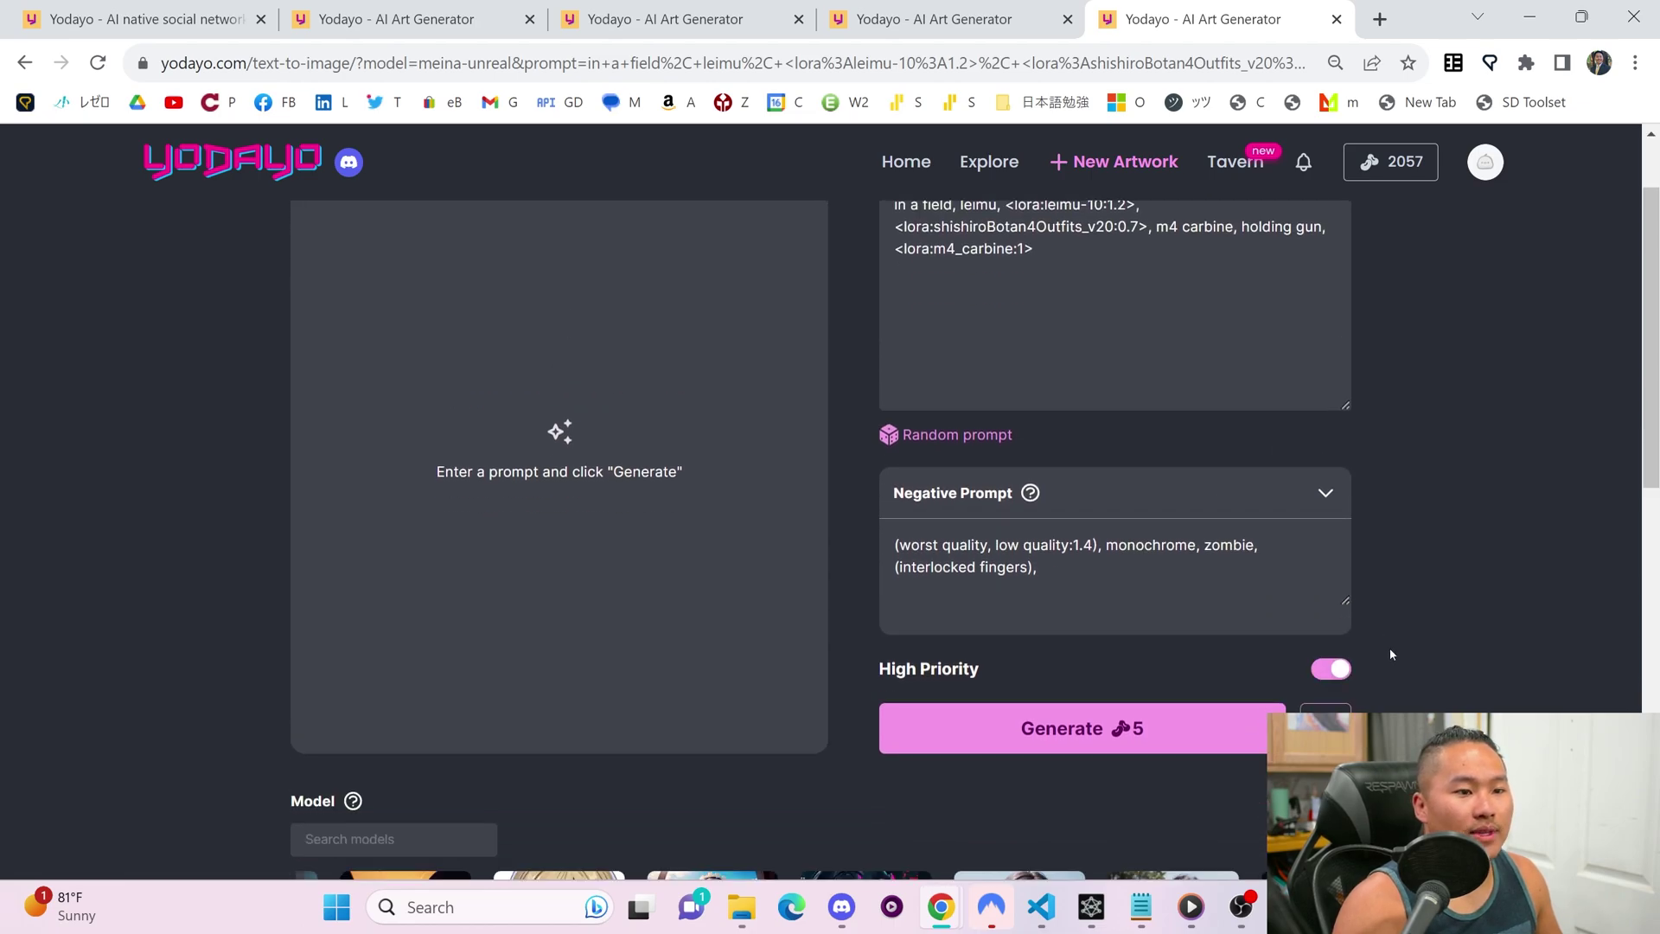
left_click(1158, 744)
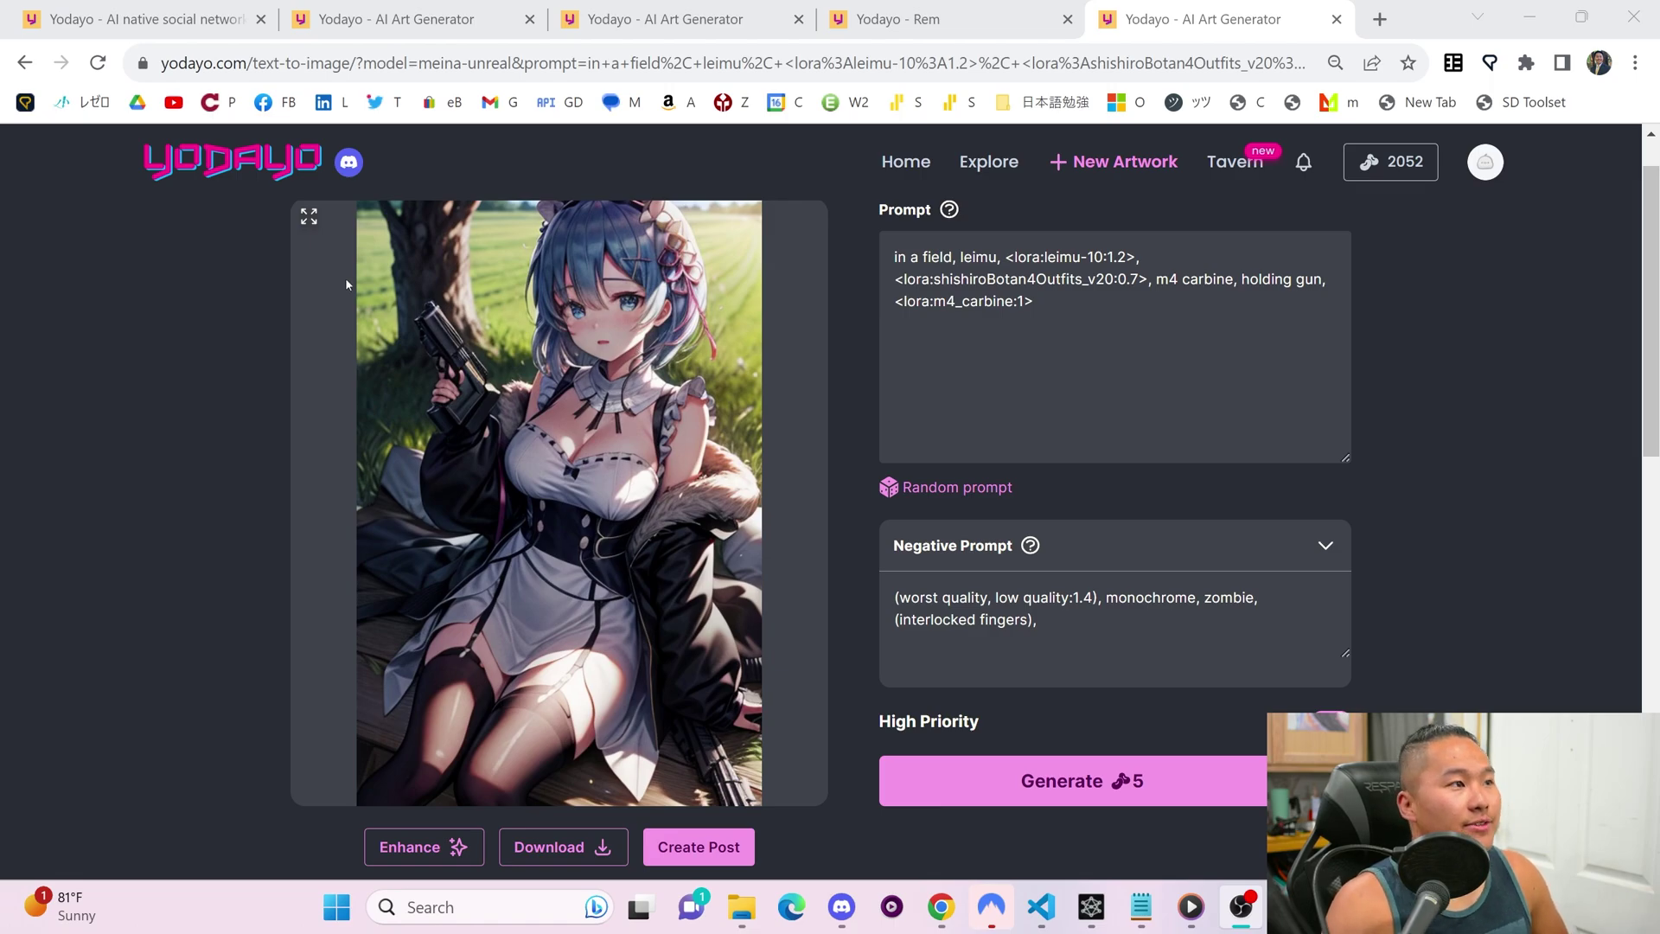
left_click(308, 216)
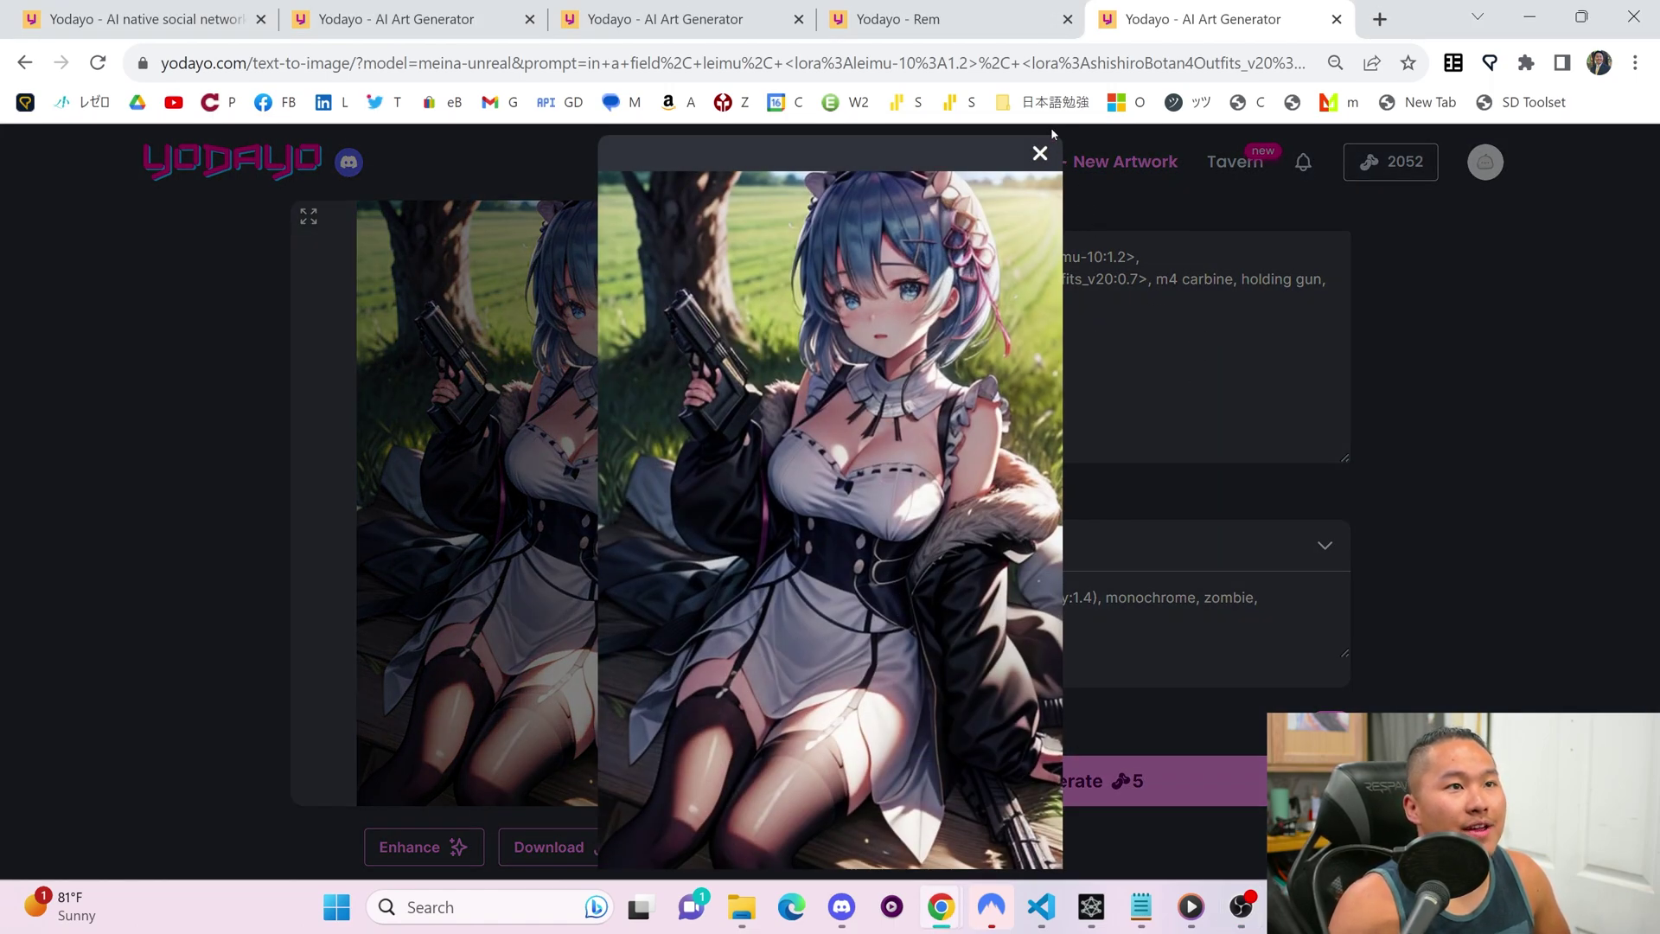
left_click(1040, 153)
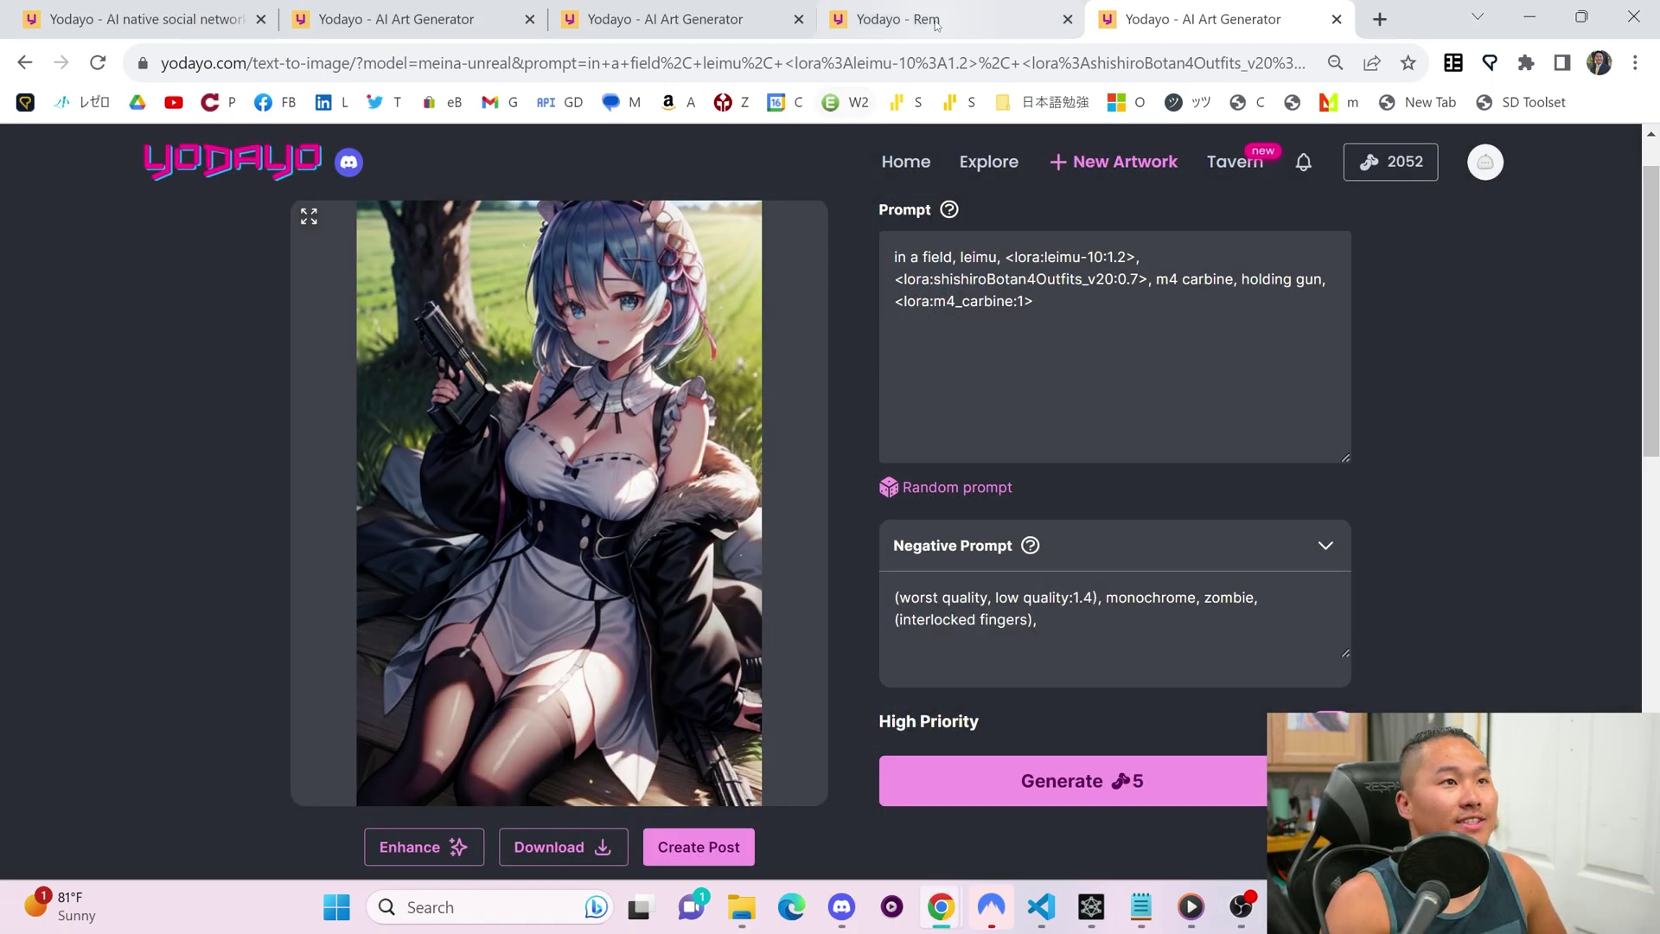
left_click(937, 23)
scroll(929, 568, "down", 5)
scroll(929, 569, "up", 4)
scroll(929, 568, "up", 1)
key("ctrl+Tab")
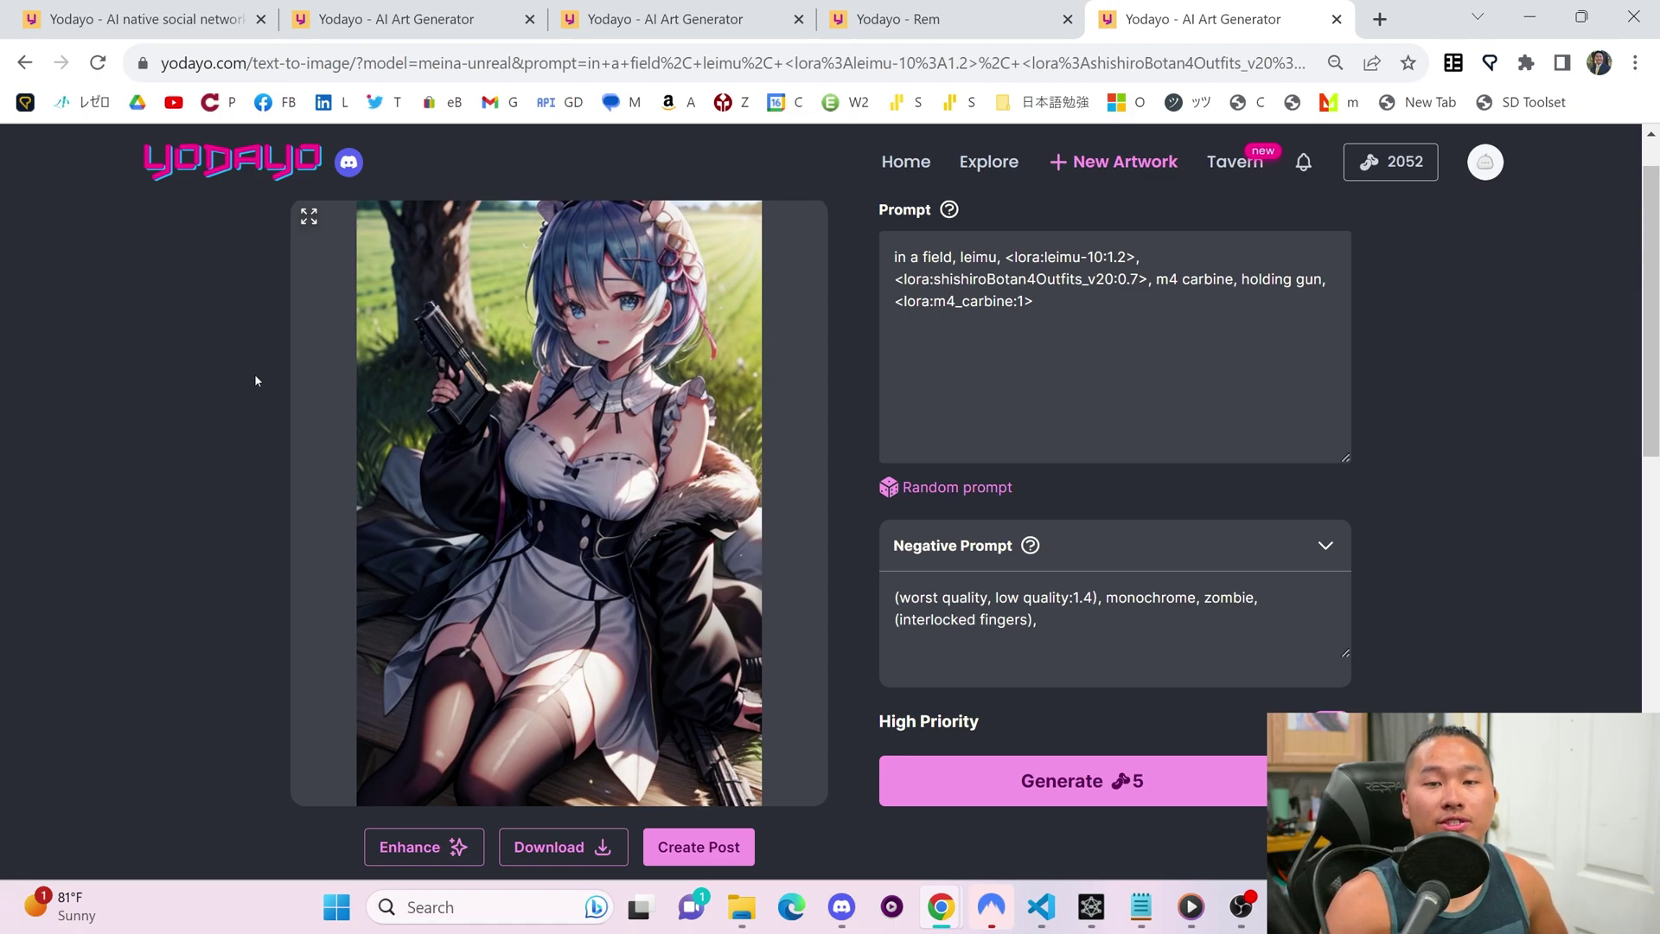
scroll(228, 522, "down", 8)
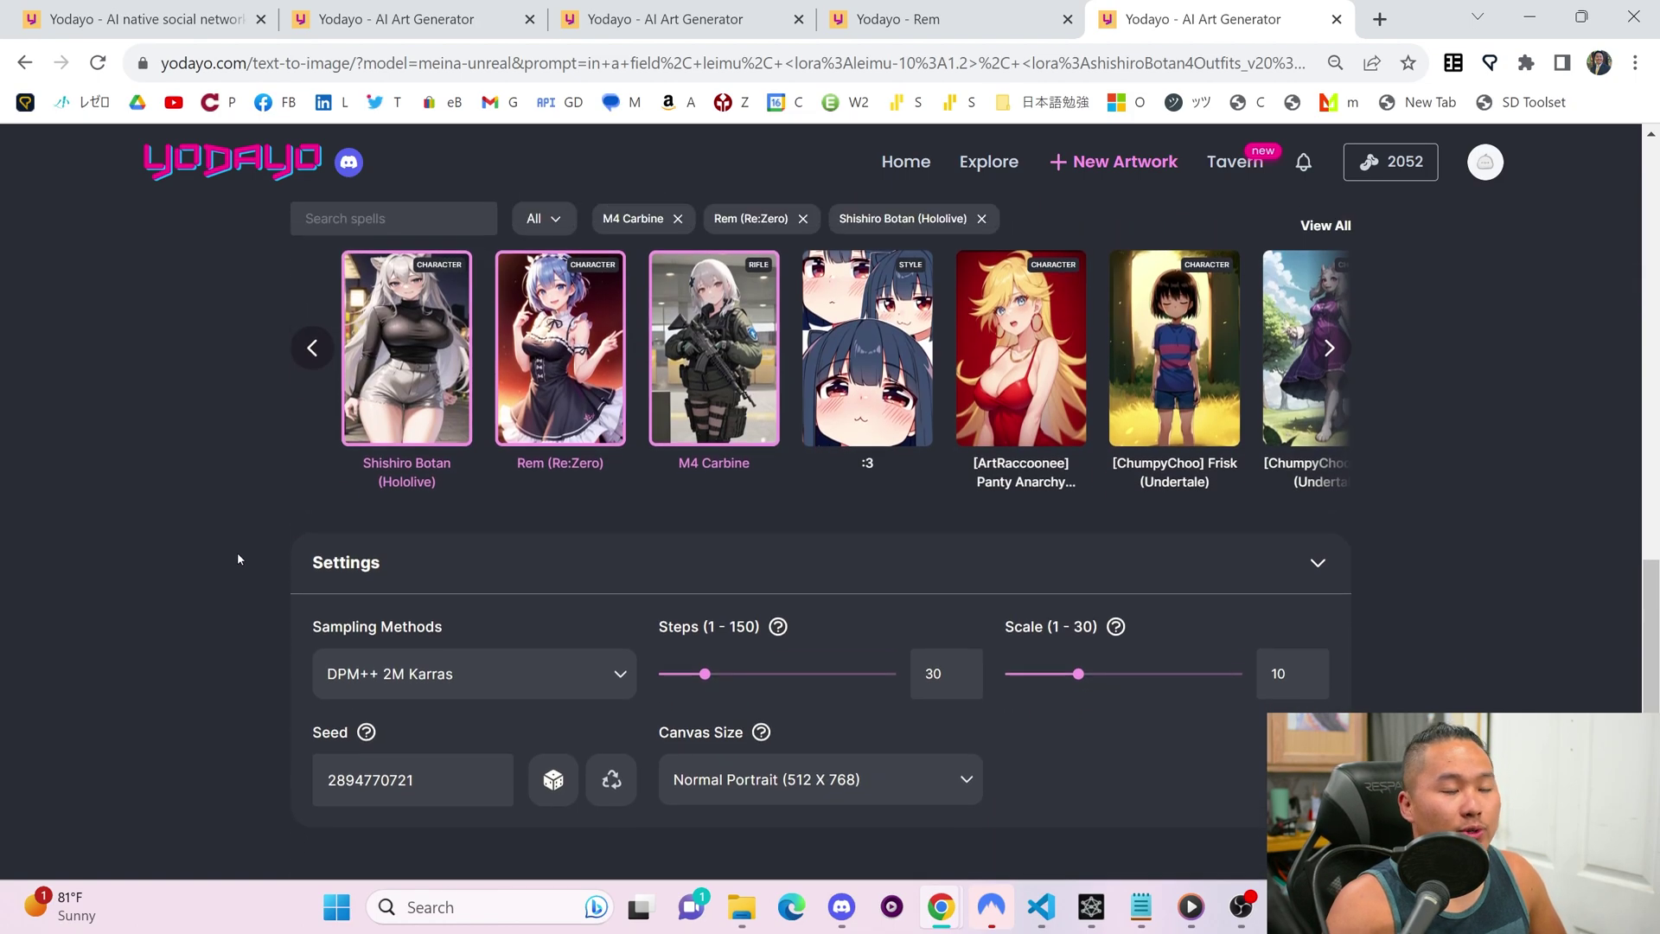
scroll(237, 554, "up", 8)
scroll(232, 569, "down", 3)
scroll(231, 573, "down", 7)
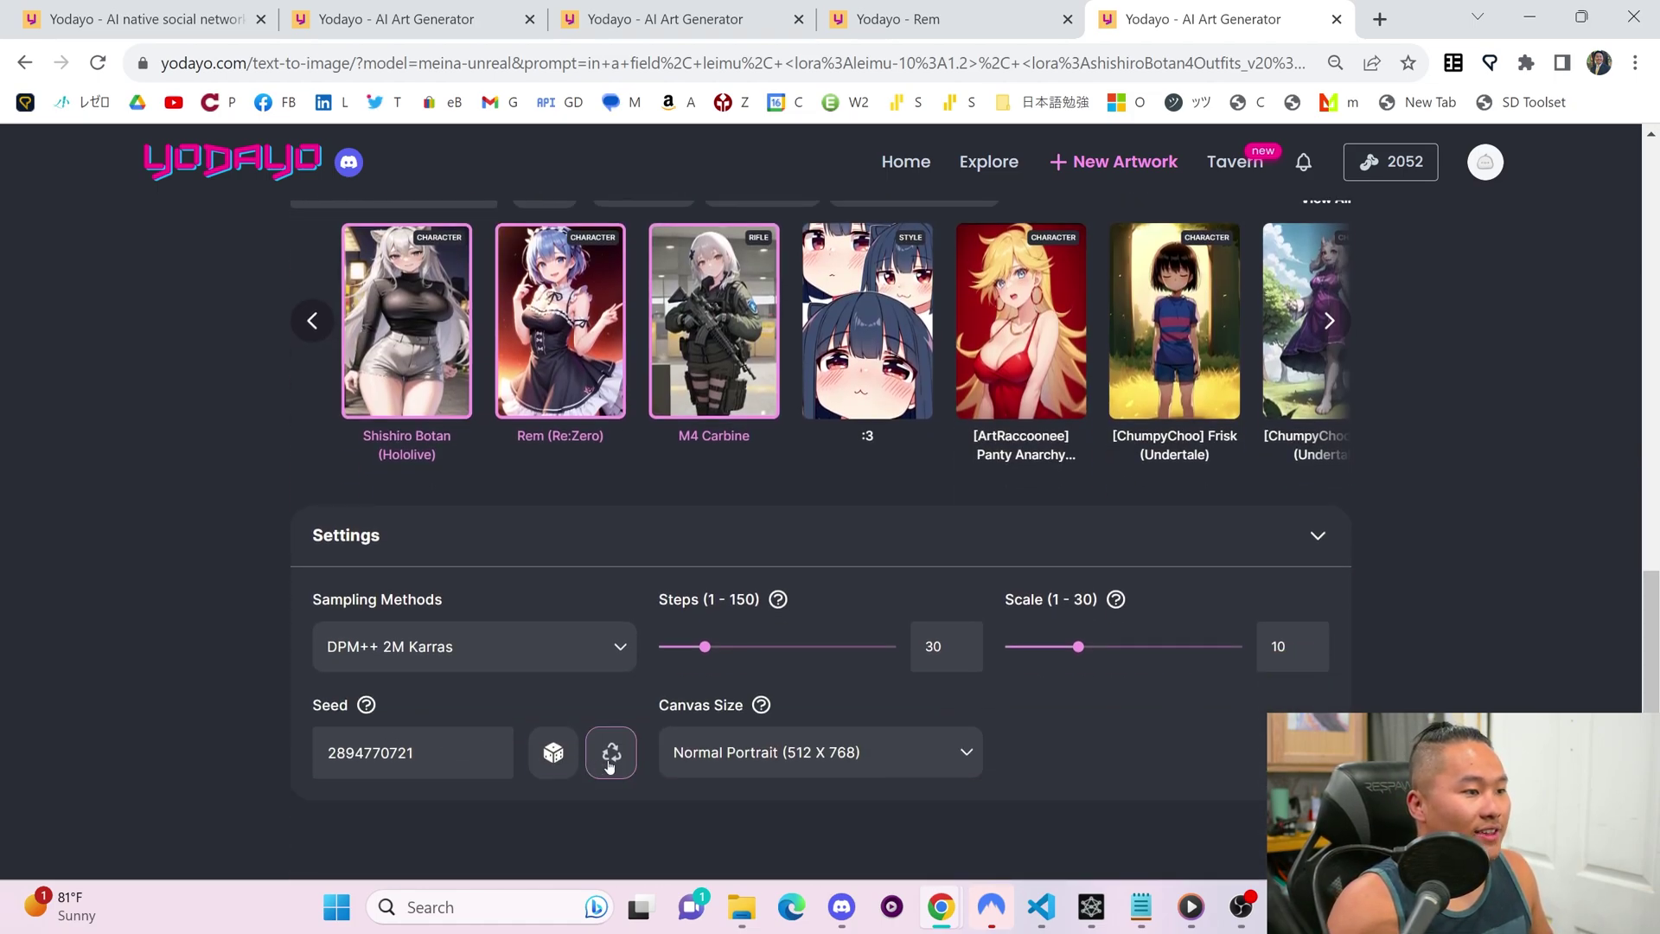
left_click(430, 755)
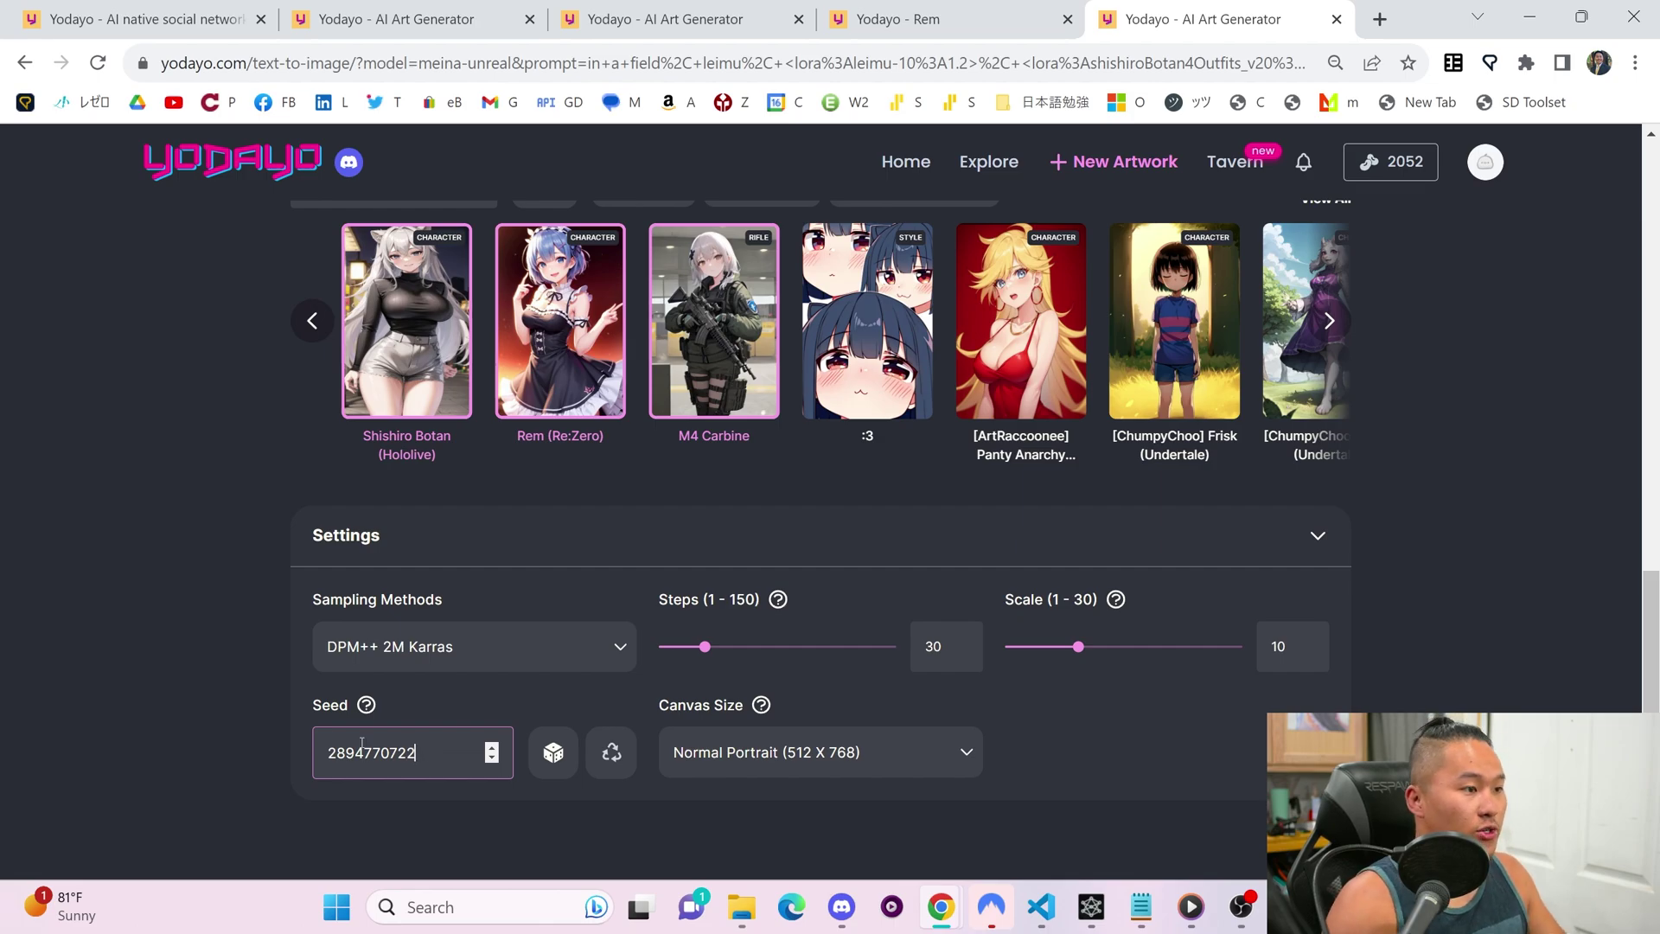
scroll(226, 556, "up", 8)
scroll(1181, 729, "down", 1)
left_click(1121, 737)
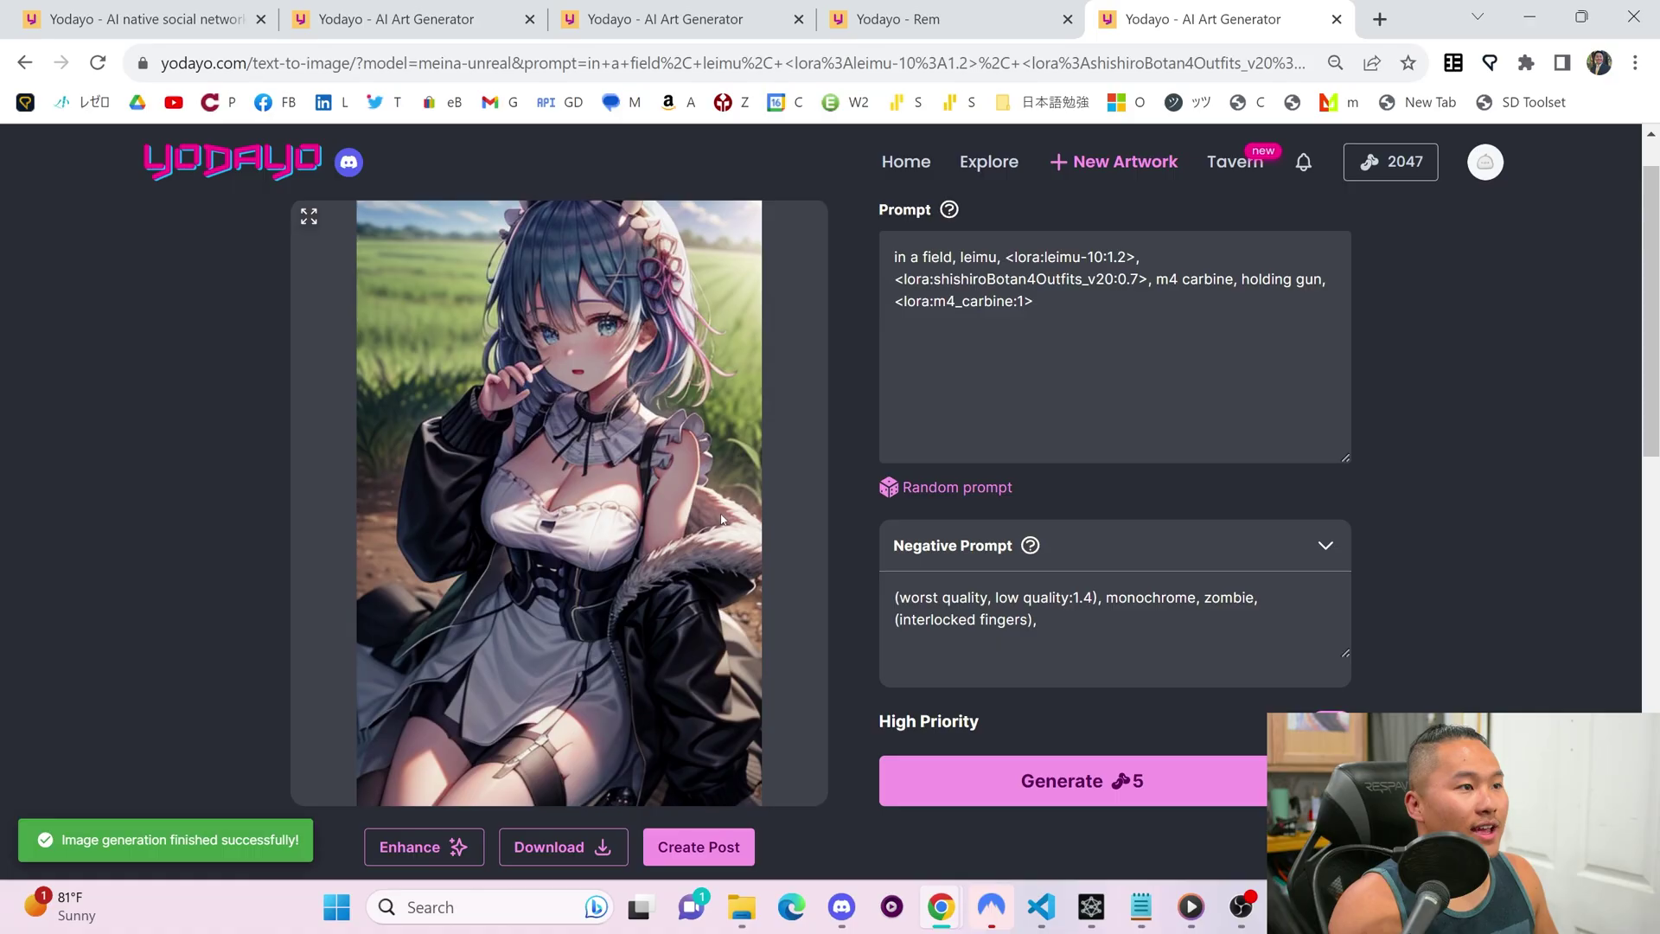
scroll(256, 556, "down", 7)
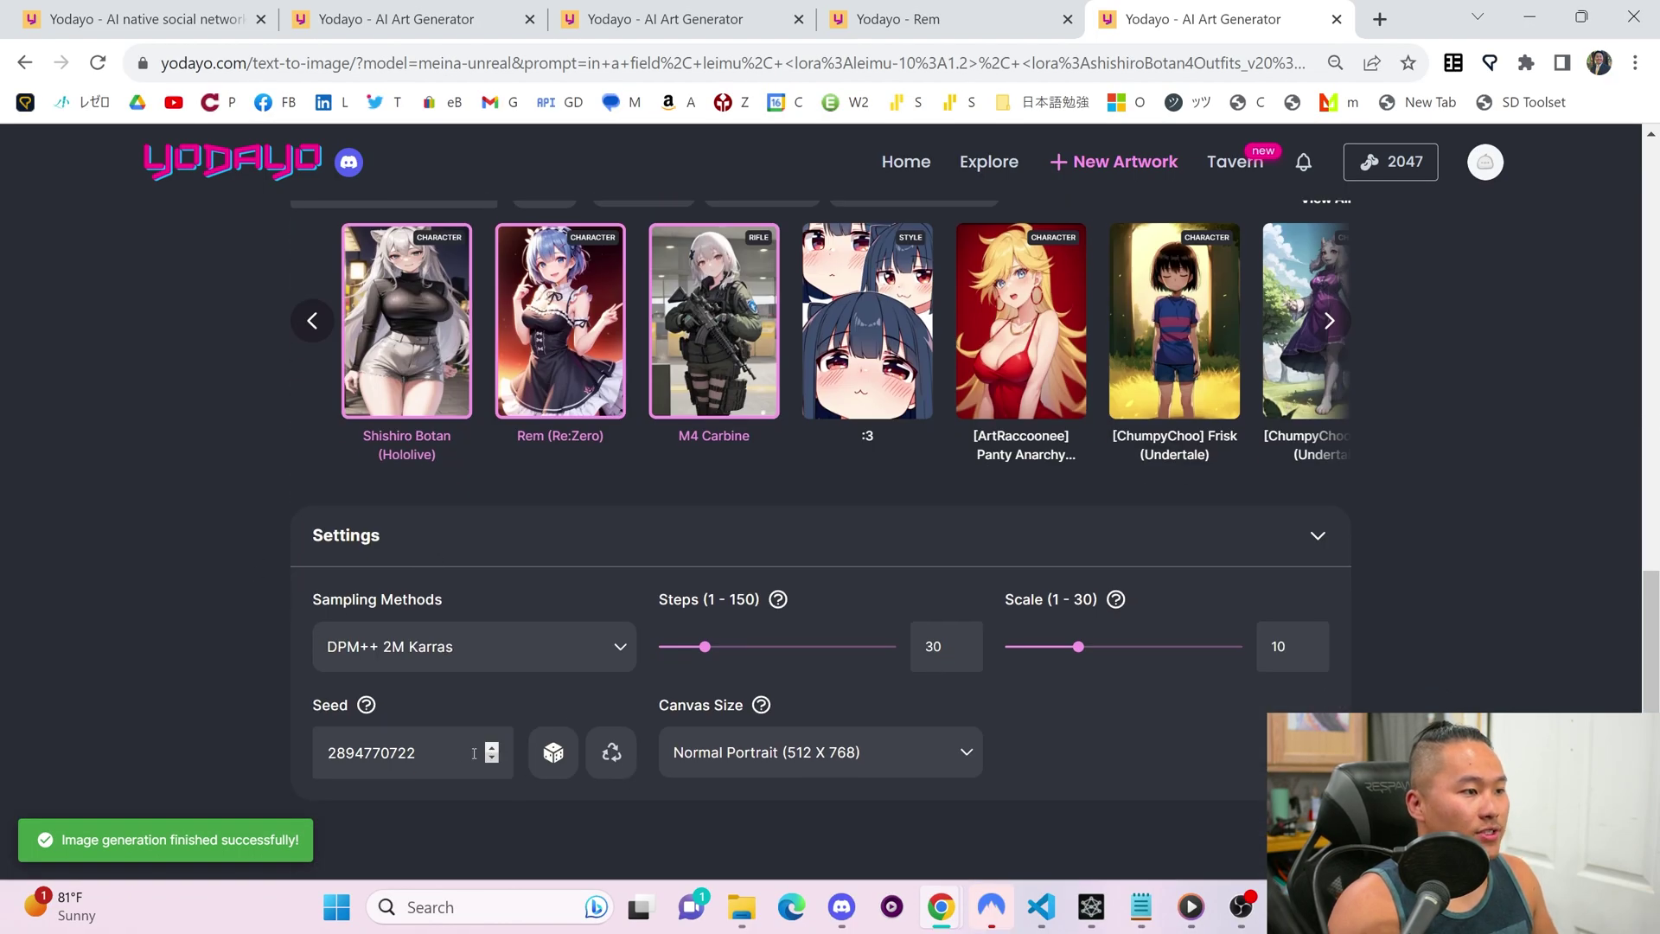
scroll(298, 614, "up", 7)
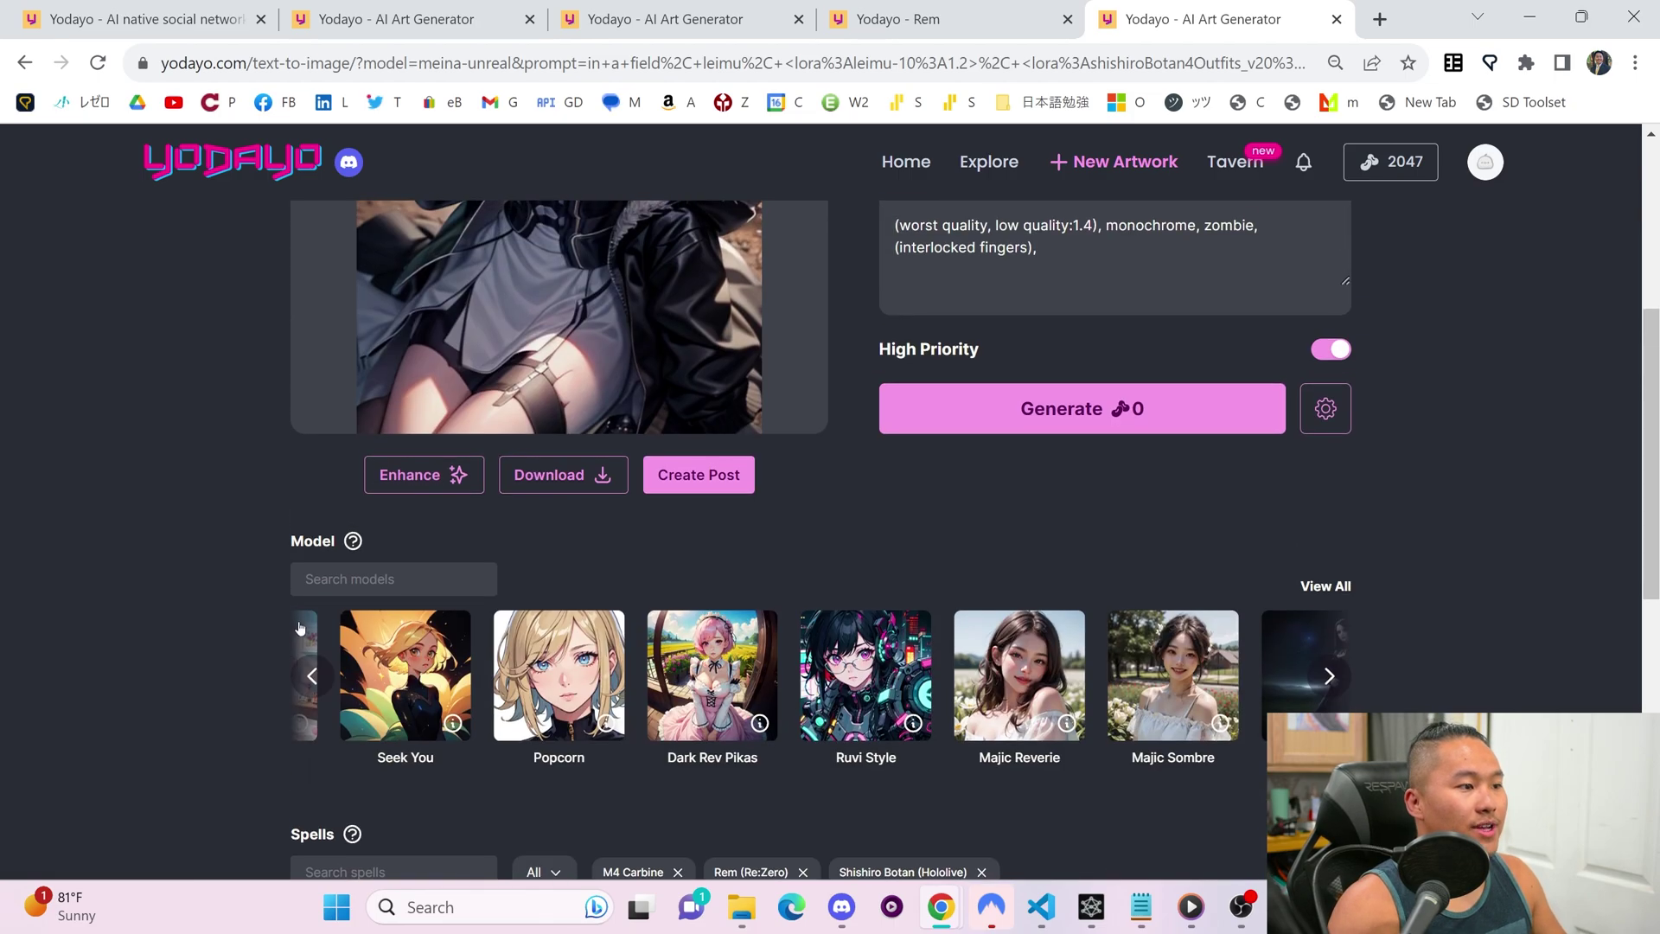
scroll(300, 628, "up", 5)
left_click(1082, 841)
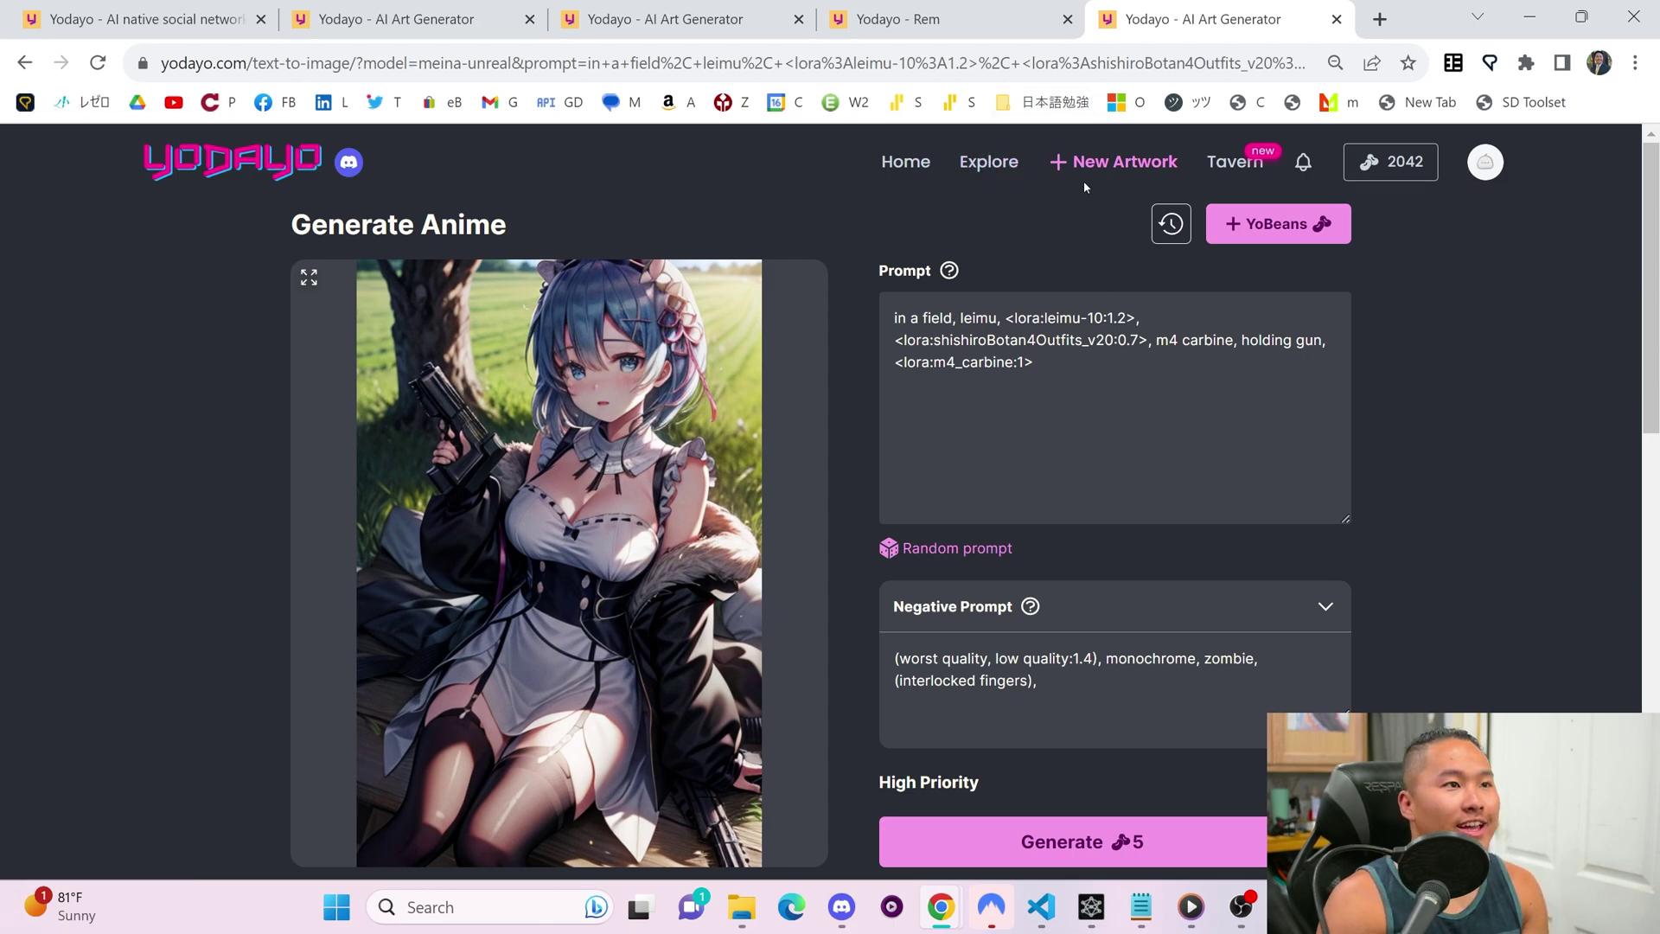
scroll(866, 443, "down", 10)
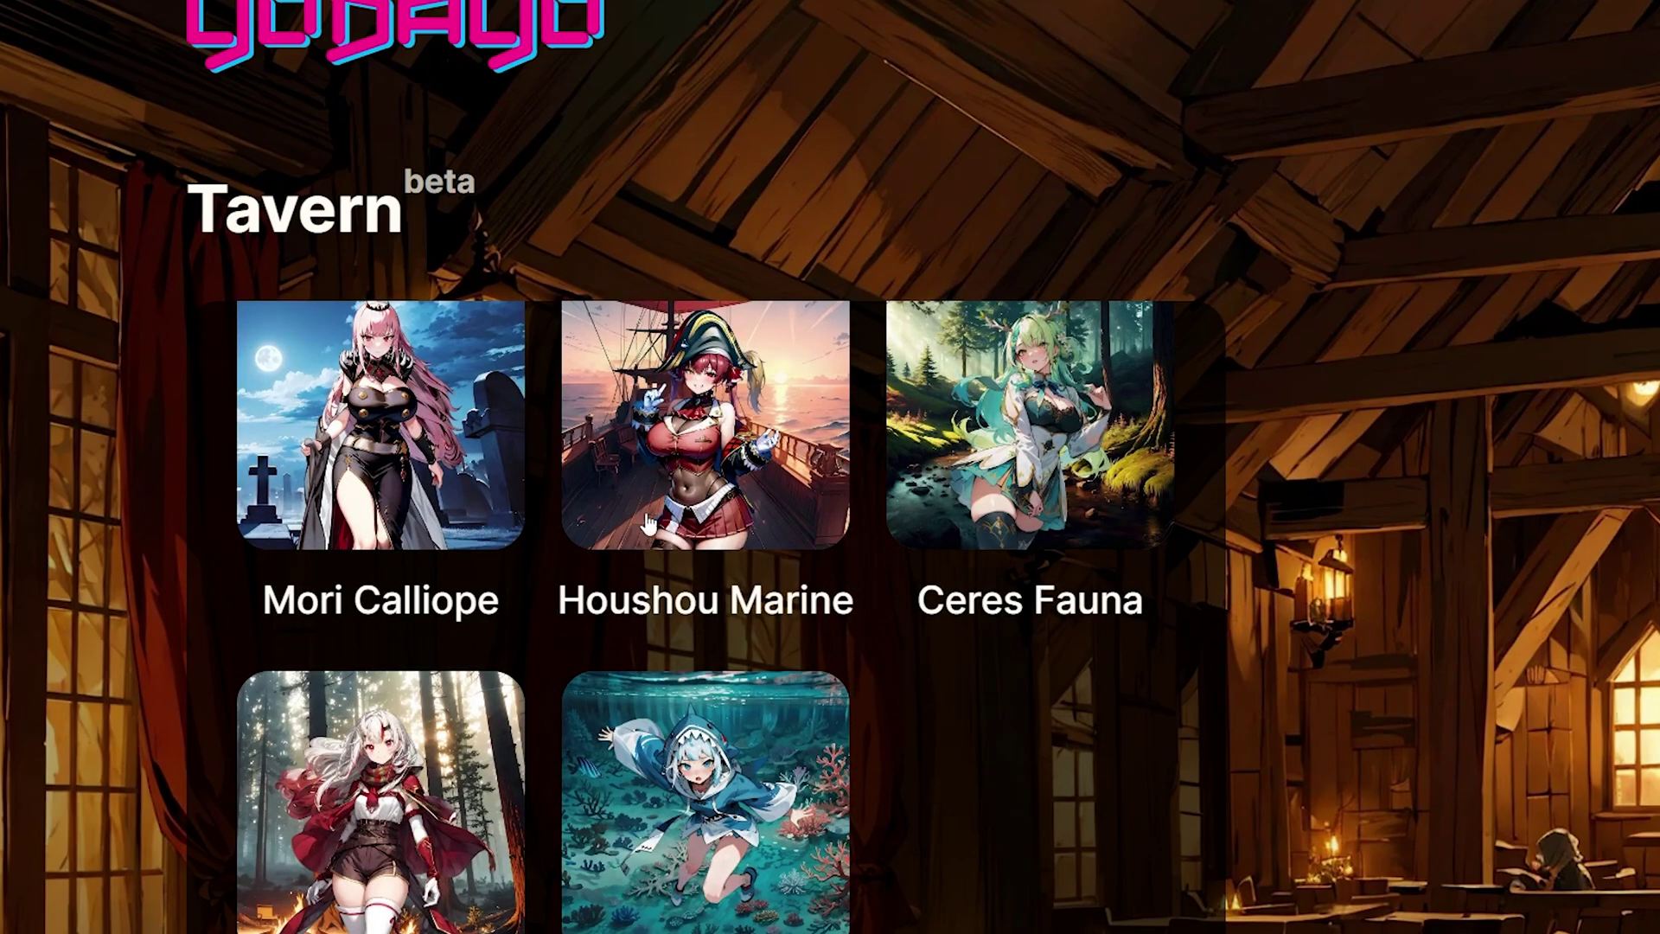
Step: Browse the Tavern's Continue Chatting and Characters lists
scroll(847, 785, "down", 15)
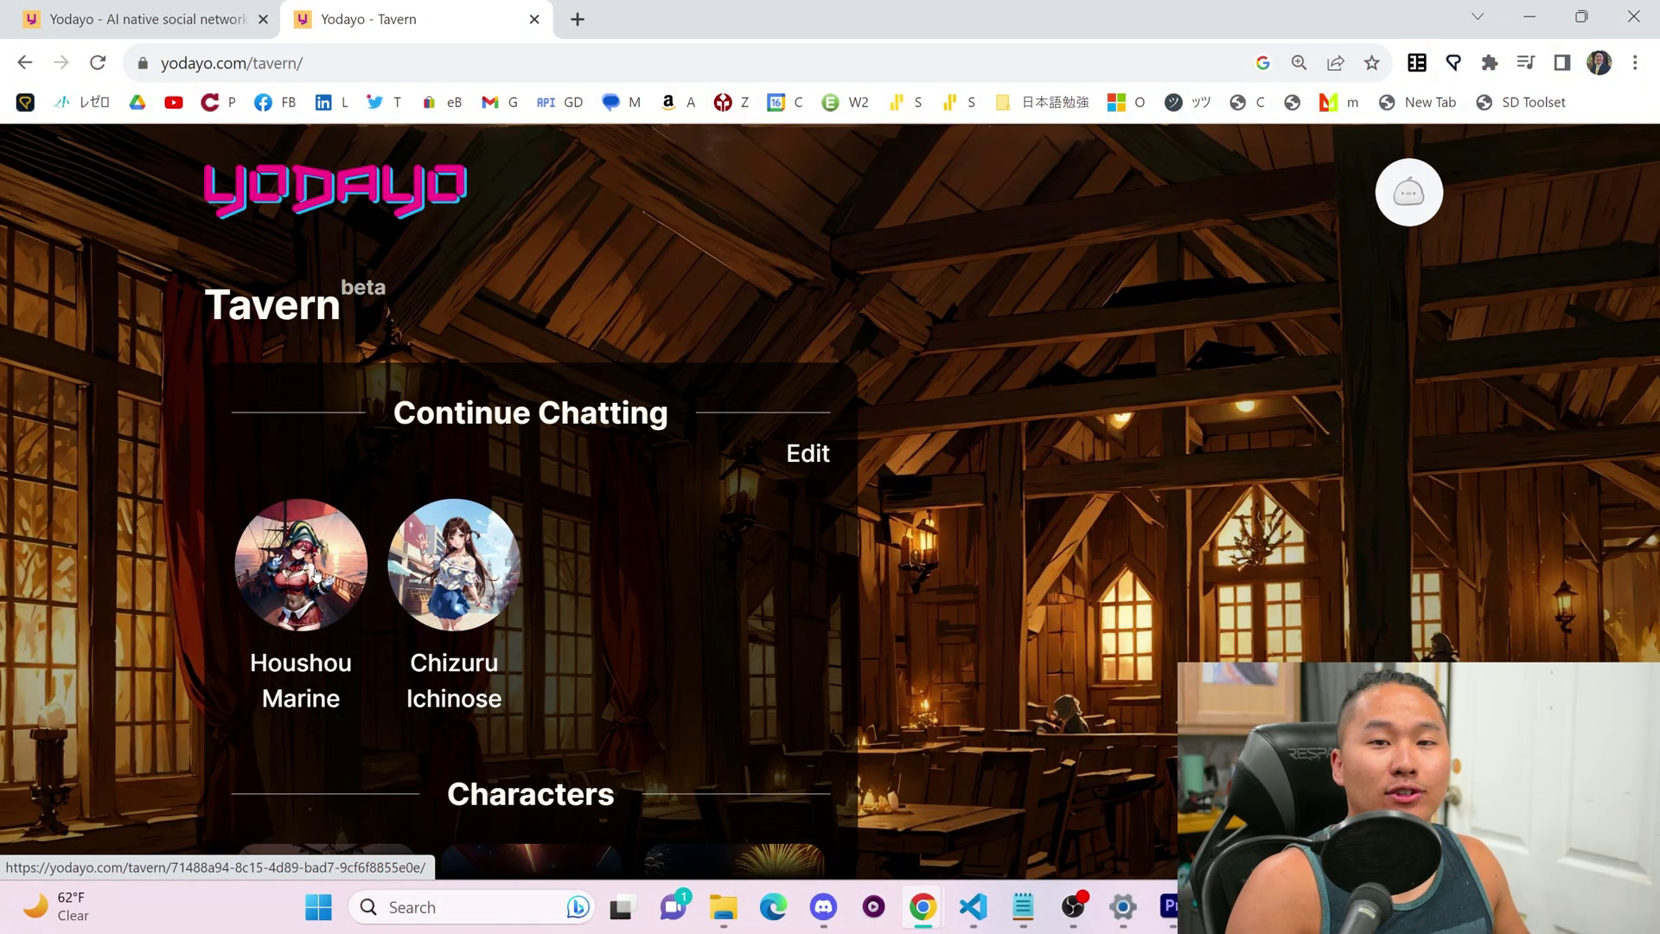
scroll(346, 623, "down", 3)
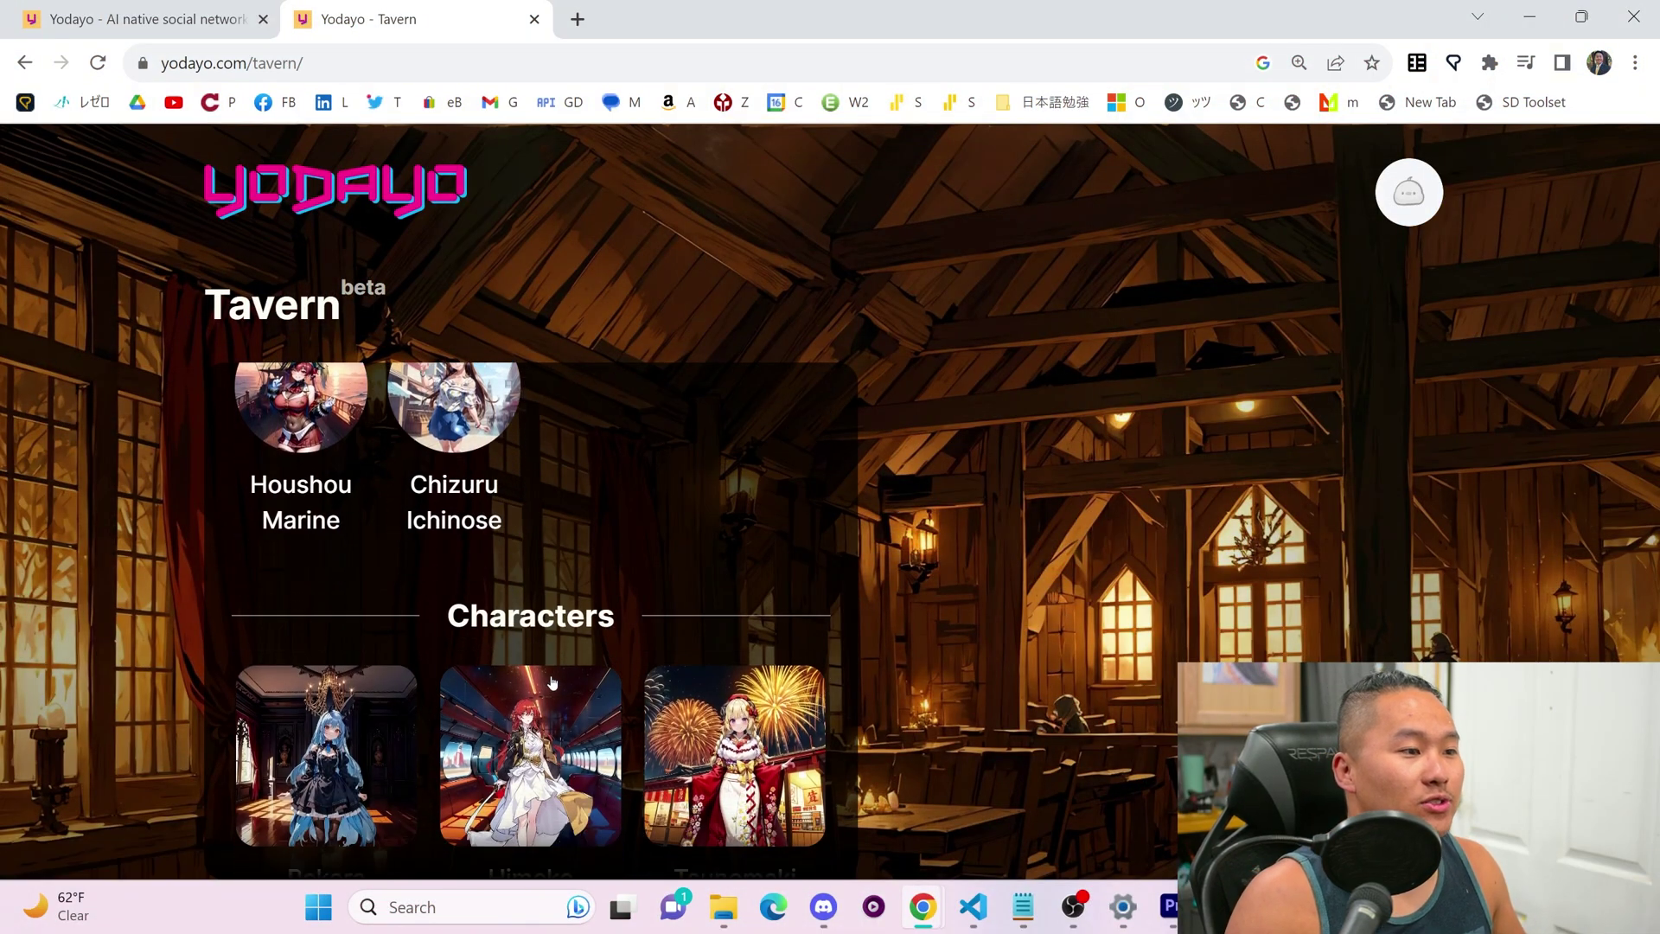
scroll(370, 674, "down", 6)
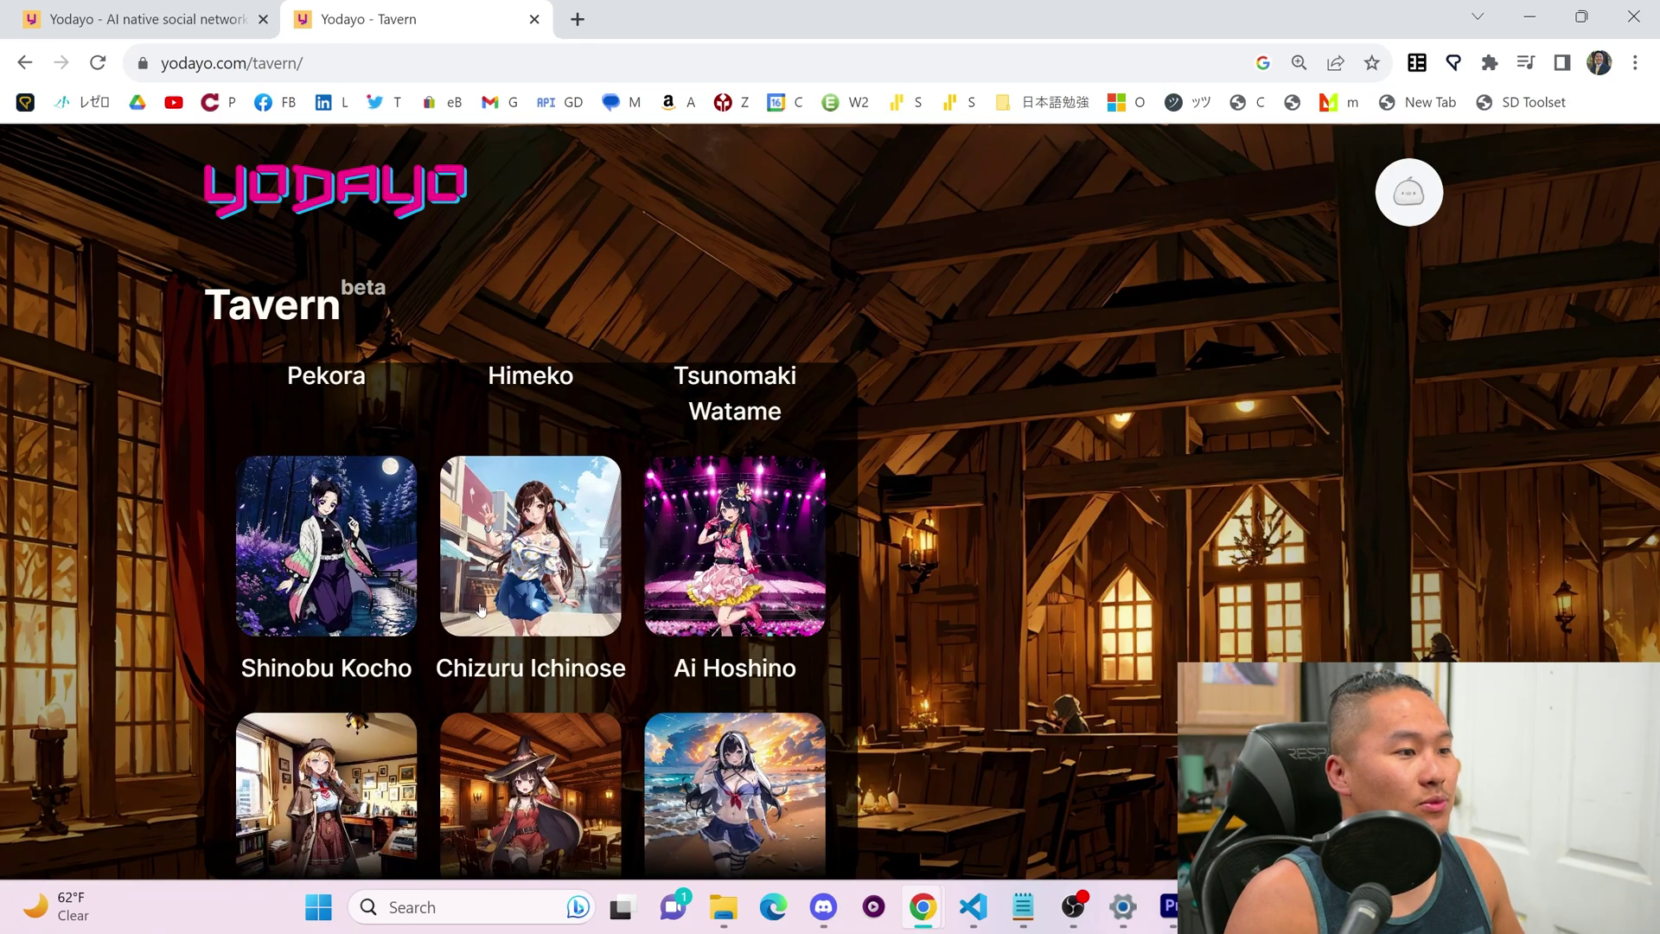
scroll(301, 595, "up", 9)
Step: Open the Houshou Marine chat and read her opening greeting
left_click(301, 595)
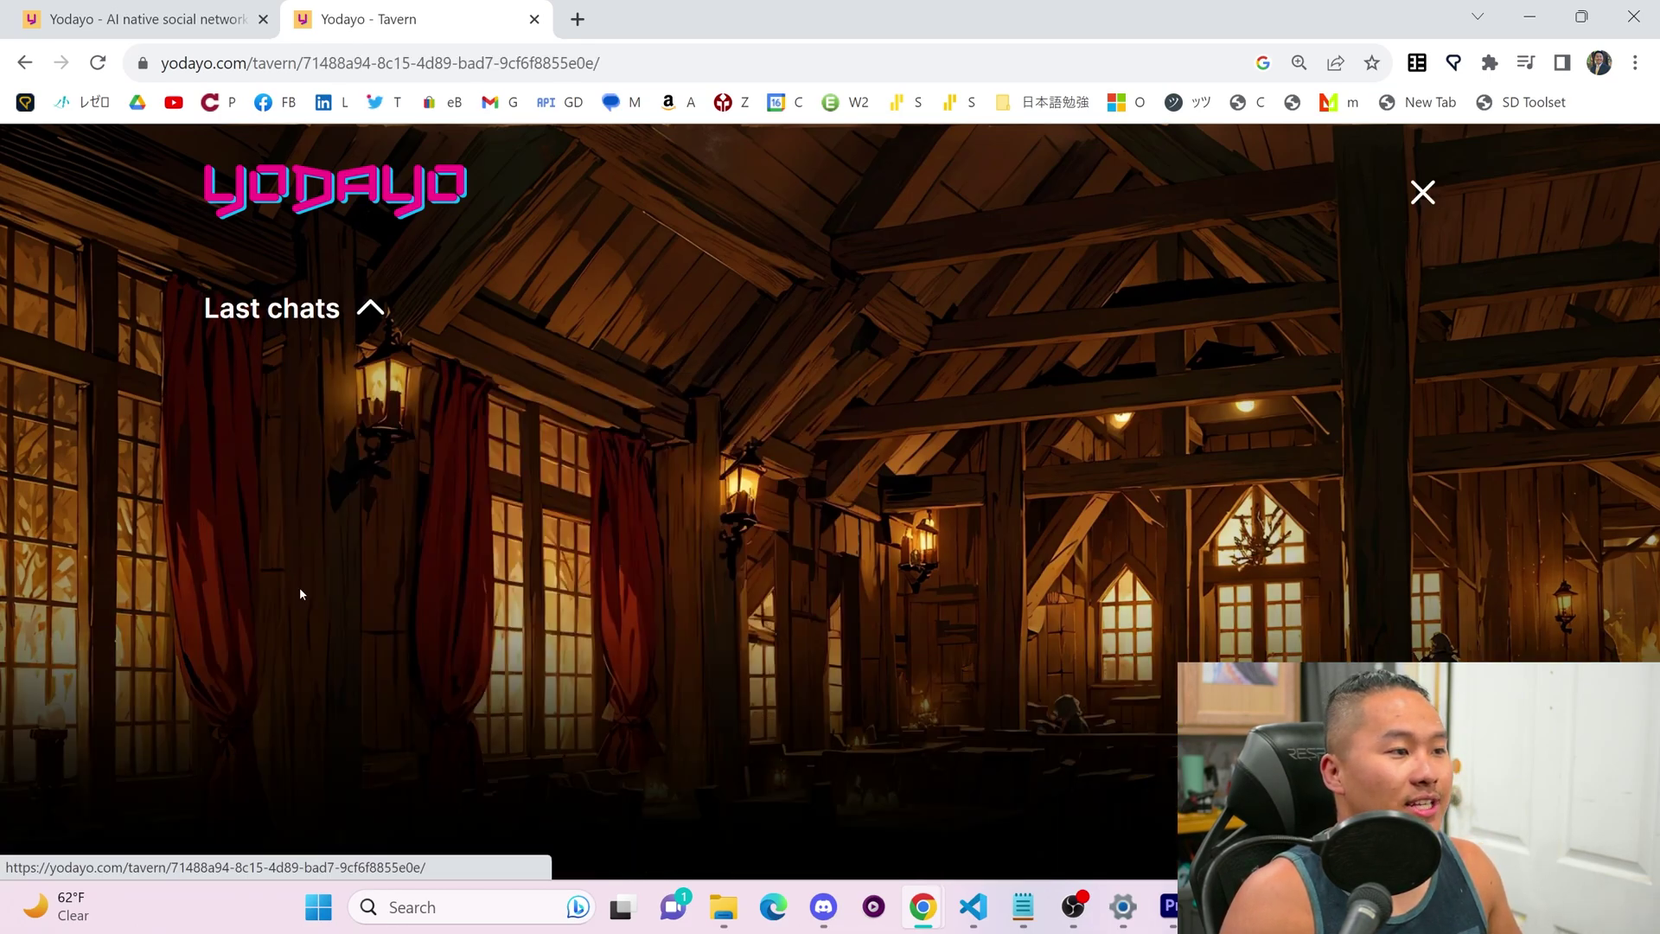
left_click_drag(293, 607, 985, 679)
left_click(985, 679)
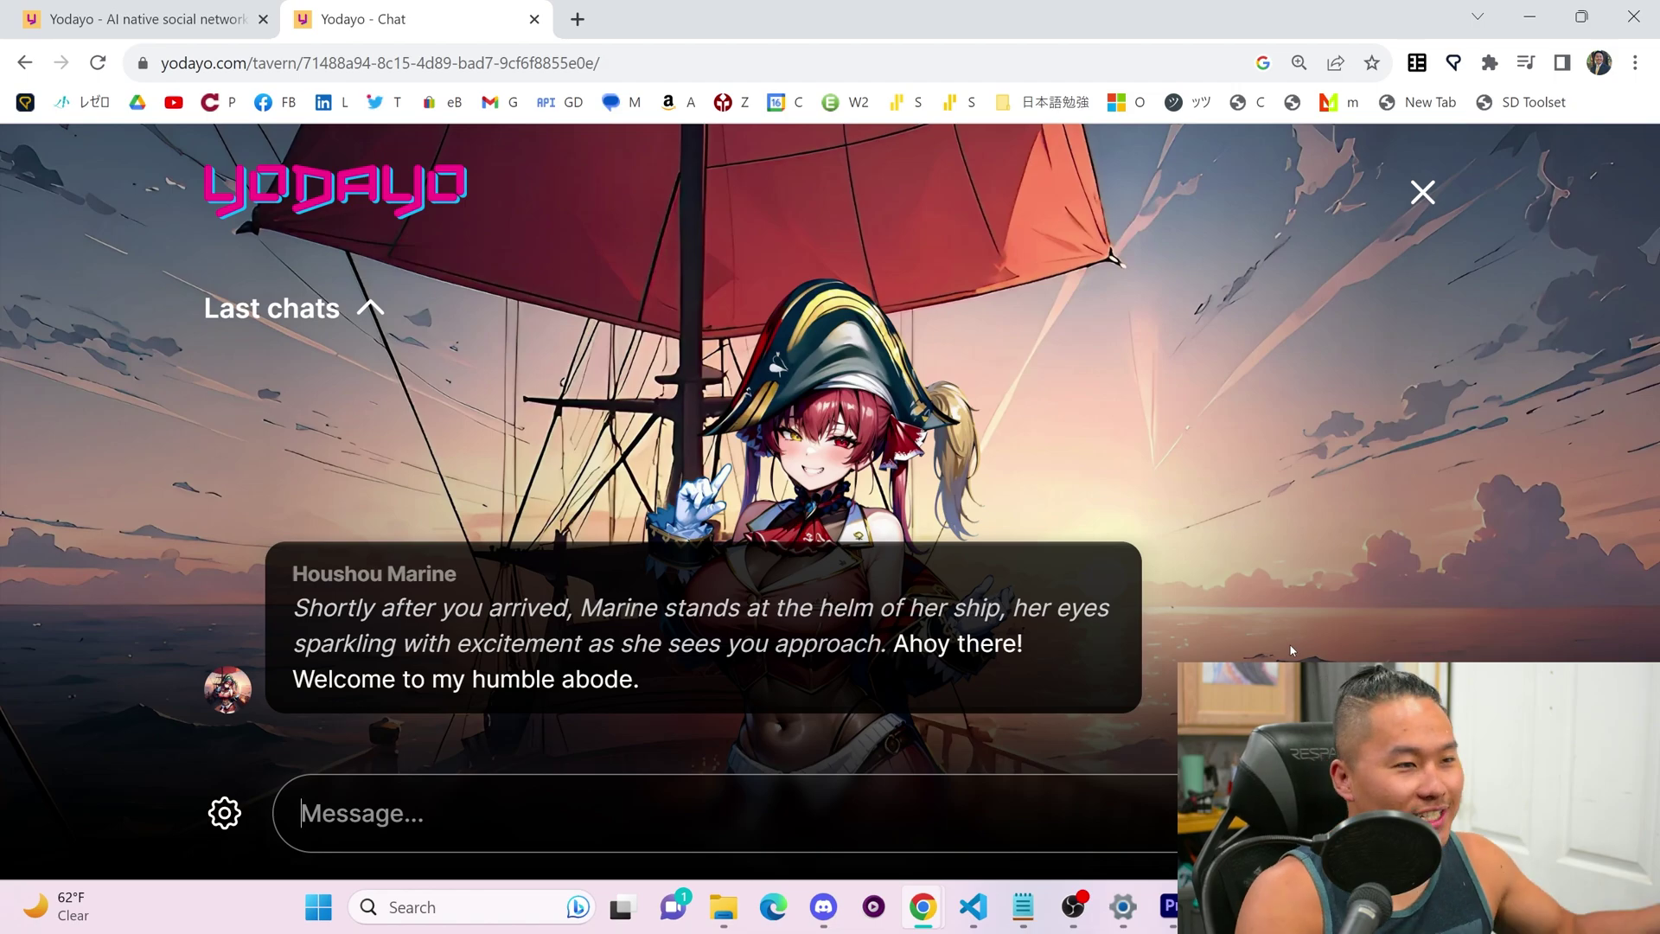
Step: Send Houshou Marine a greeting and read her in-character reply
type("H")
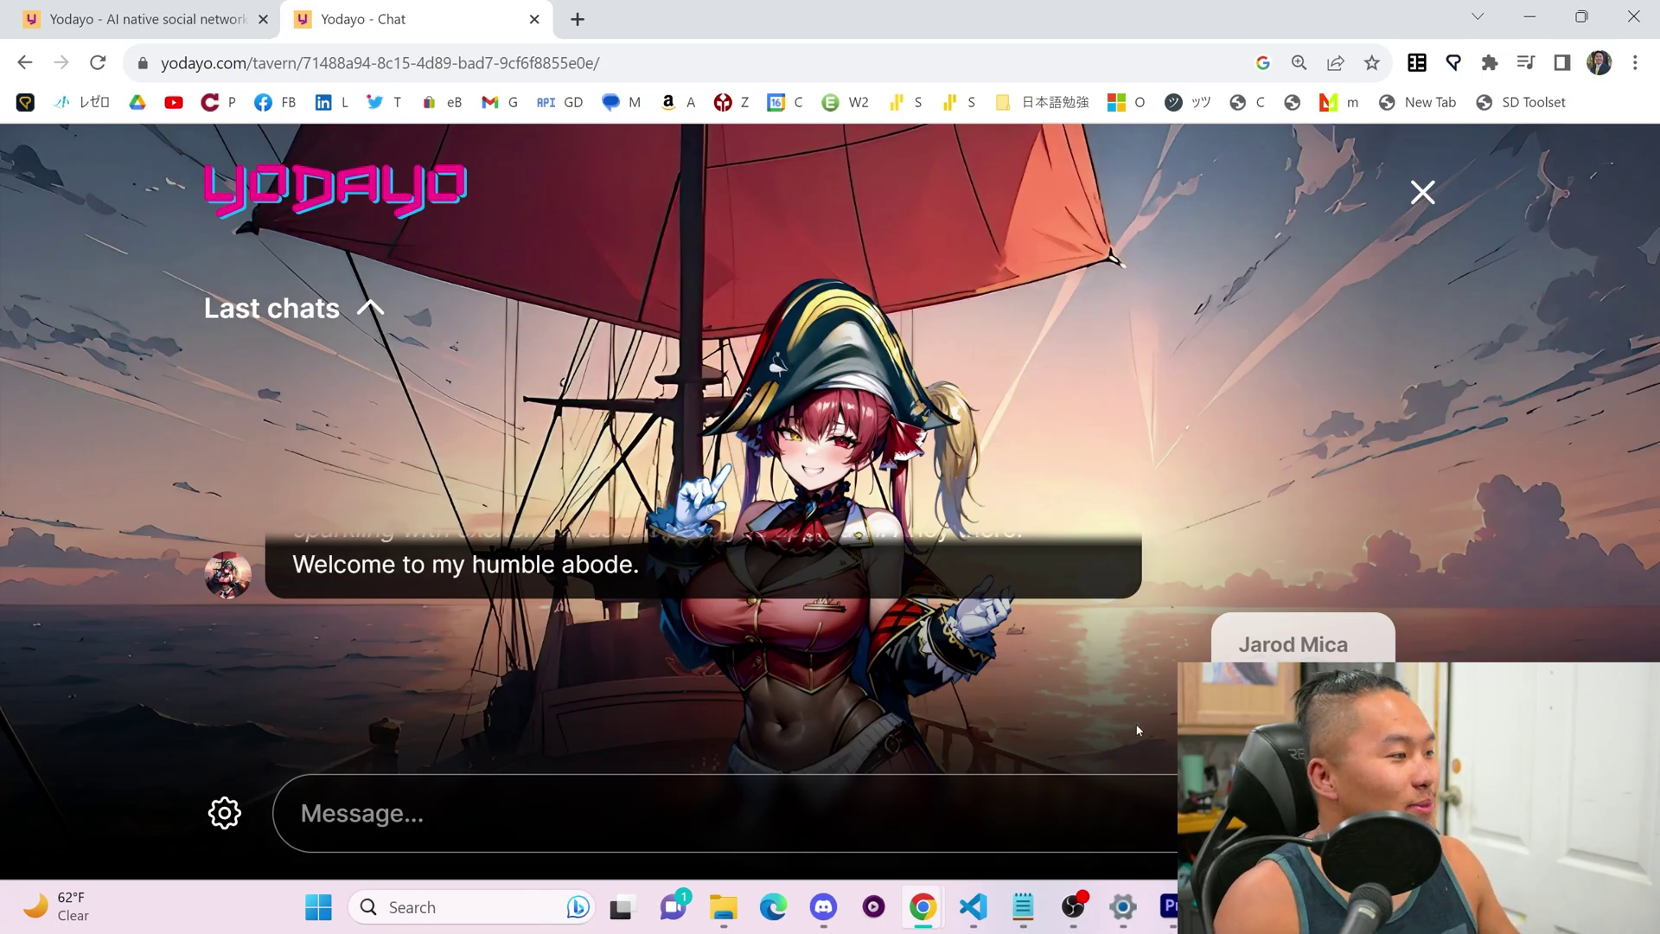
left_click_drag(293, 605, 923, 666)
left_click(923, 666)
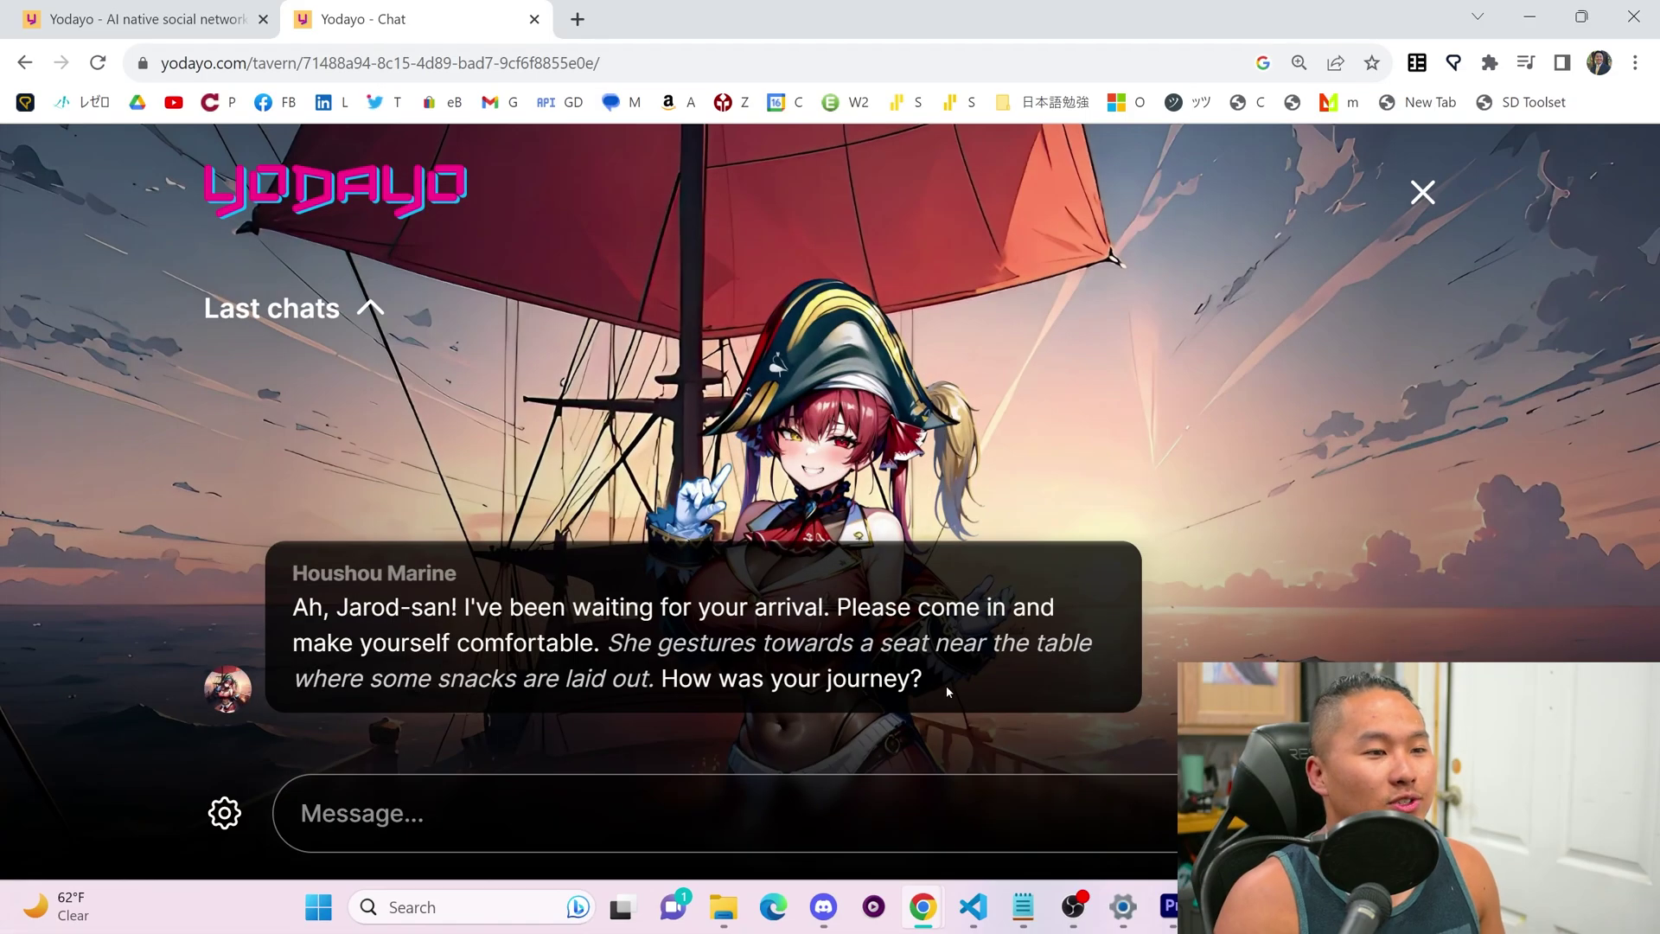
left_click_drag(1310, 609, 165, 486)
left_click(291, 612)
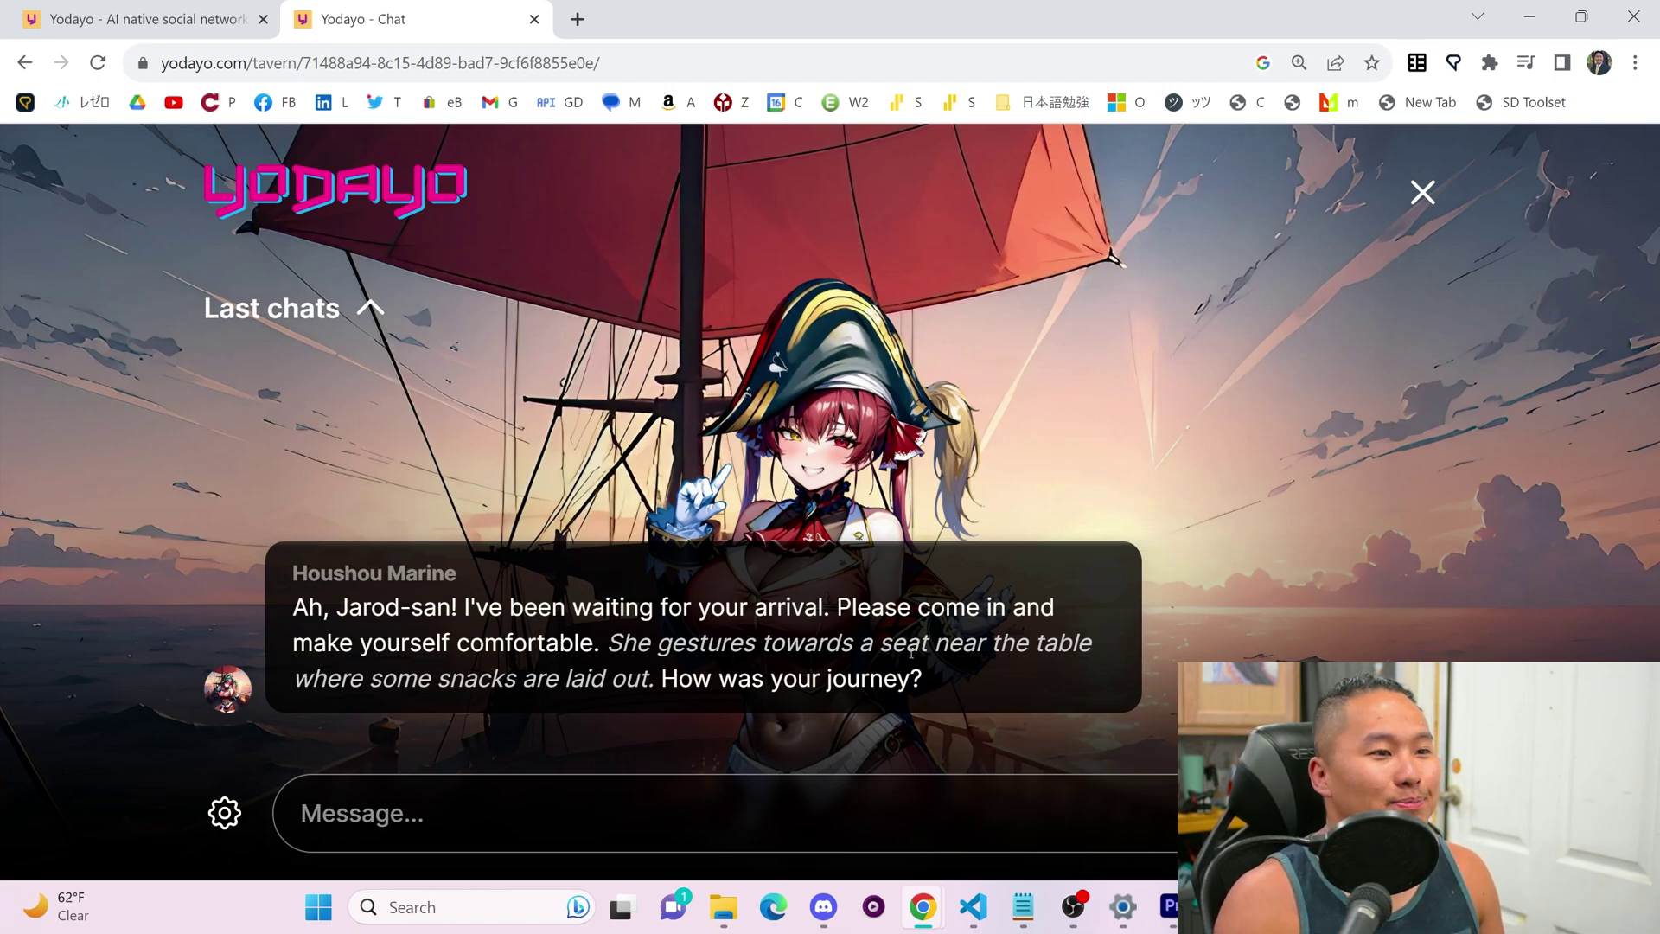
left_click_drag(933, 685, 259, 588)
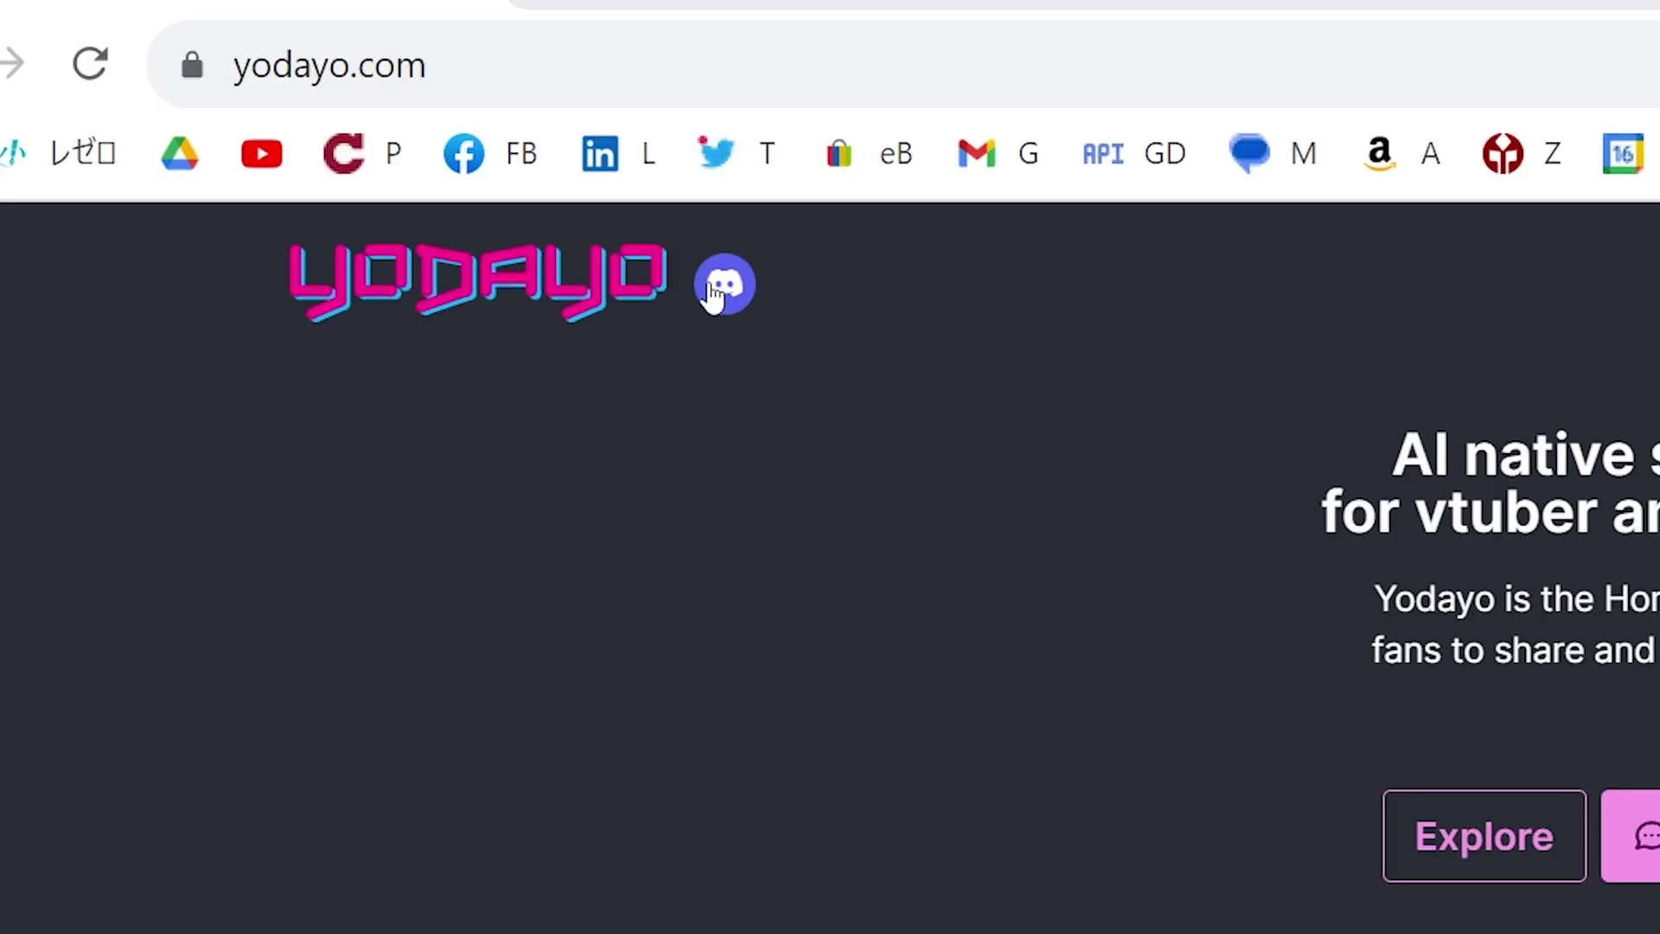
Step: Open the Yodayo Discord and browse the sfw-contests forum with the #020 Mecha Weekly Contest post
left_click(714, 294)
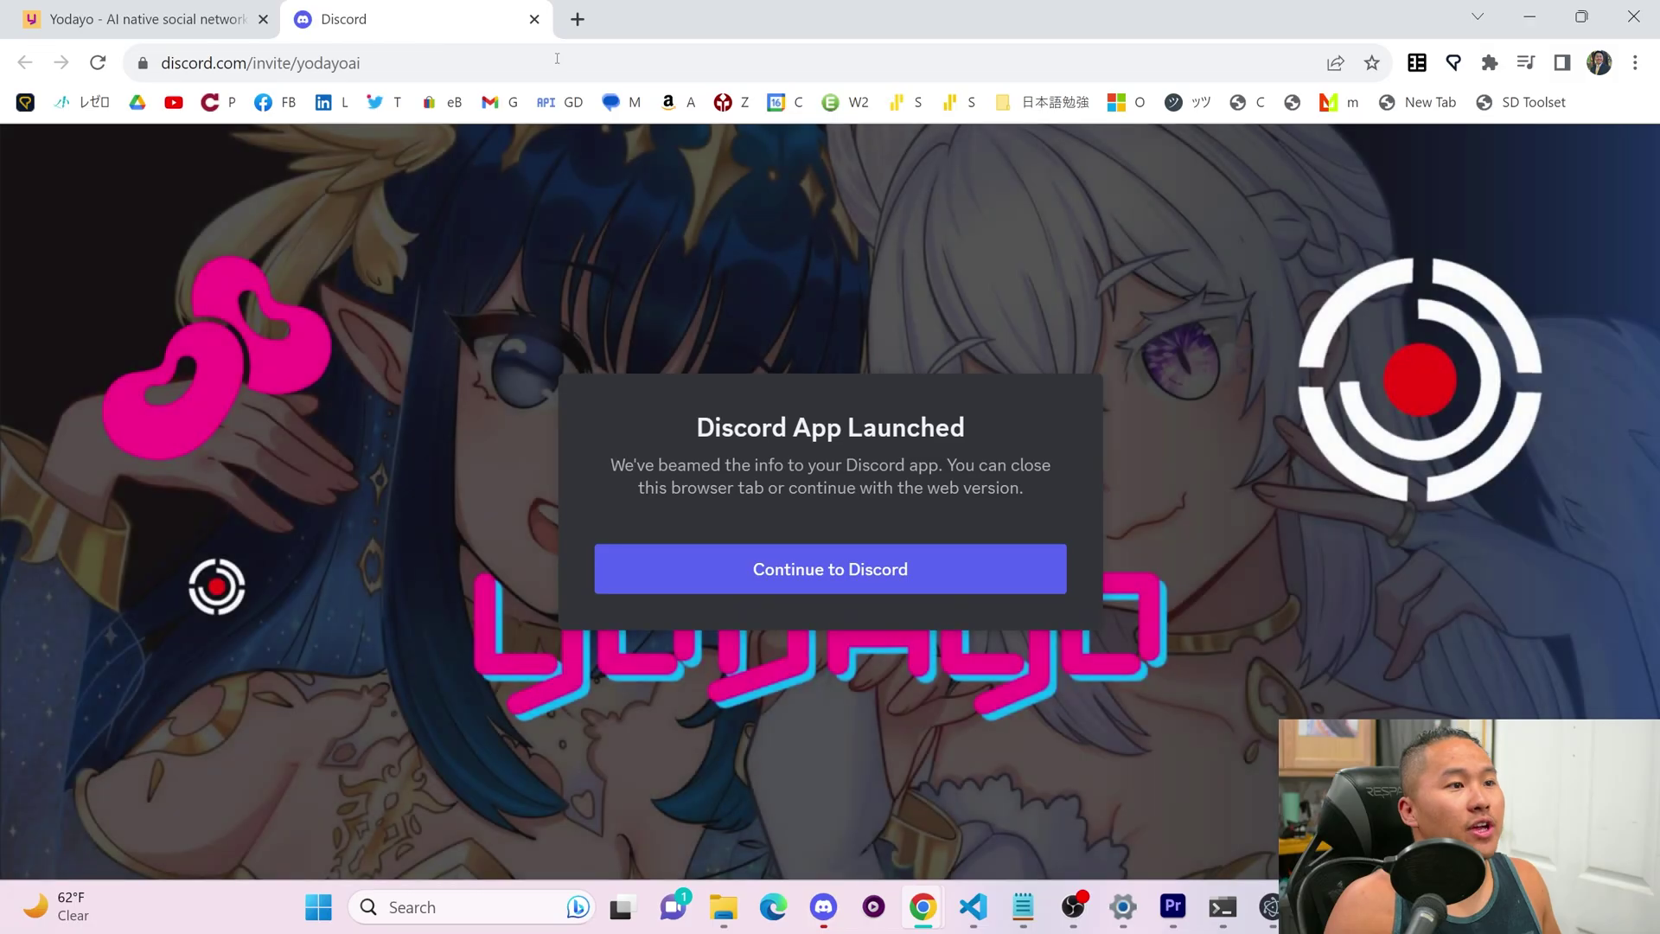
key("ctrl+w")
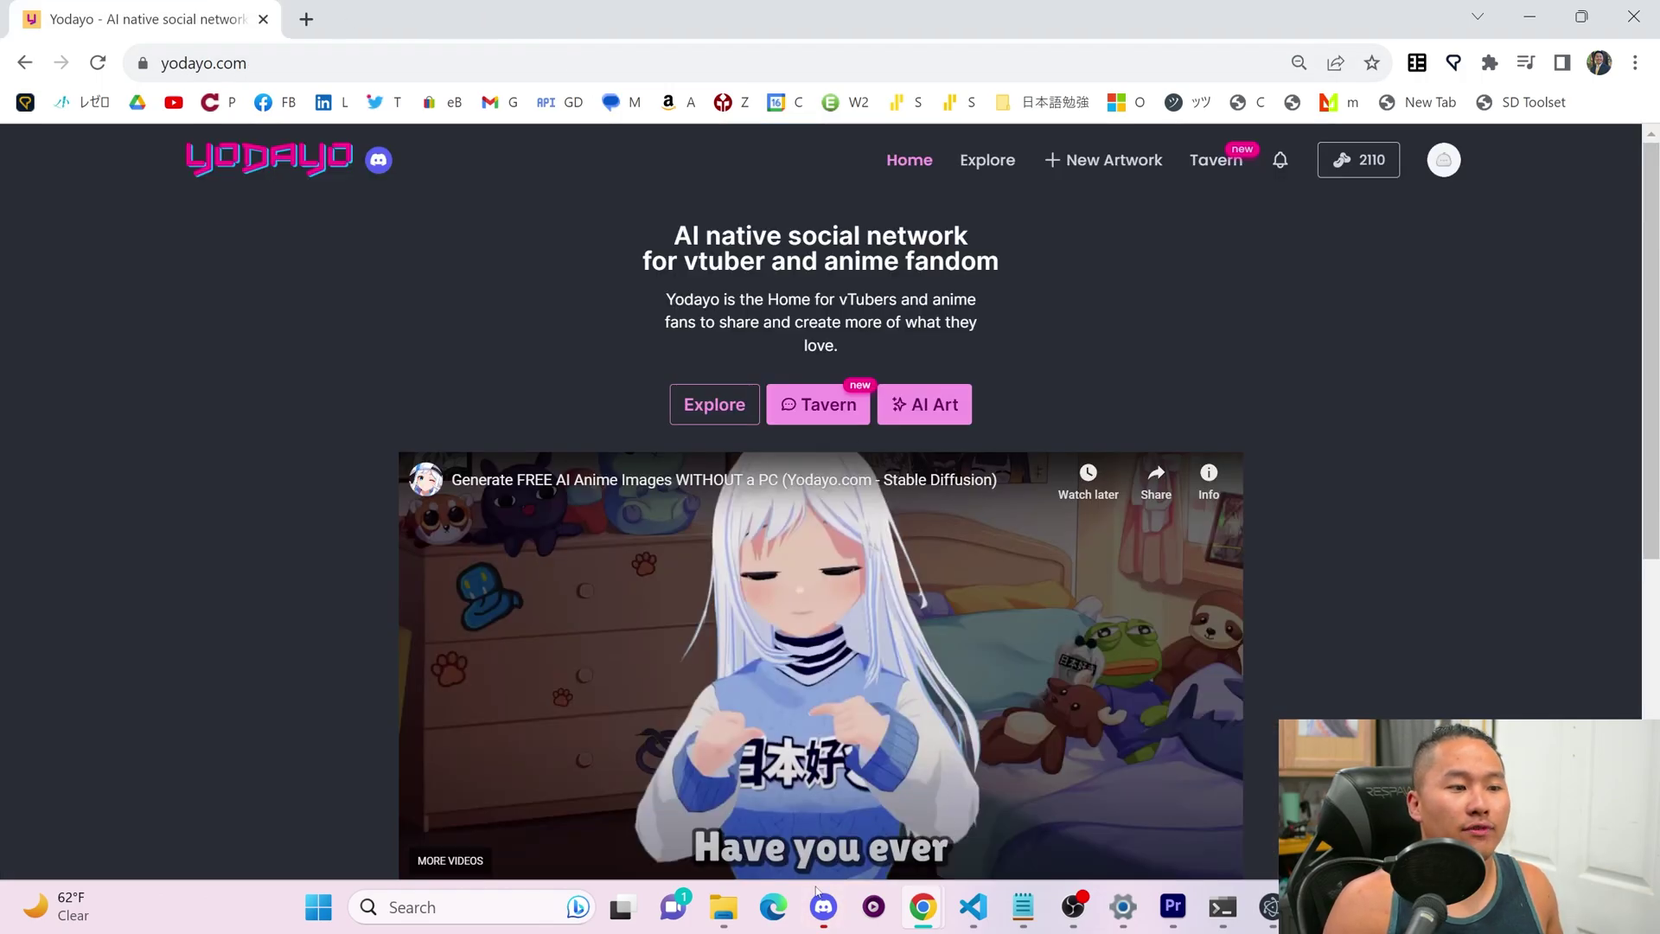
left_click(818, 897)
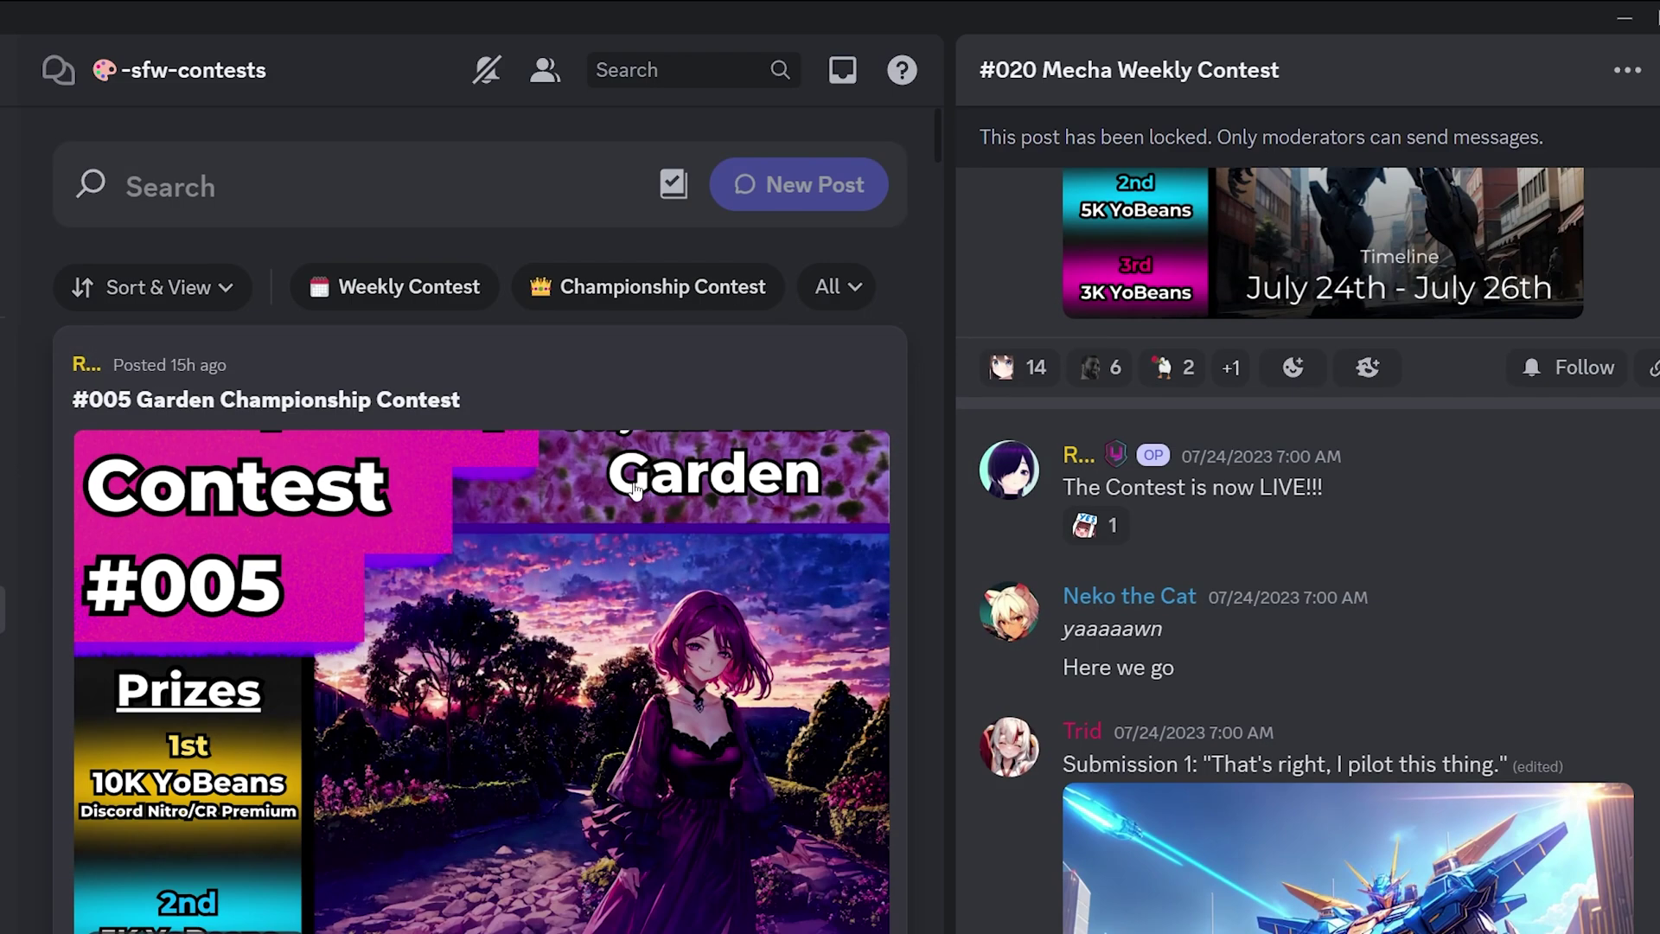
scroll(636, 489, "down", 5)
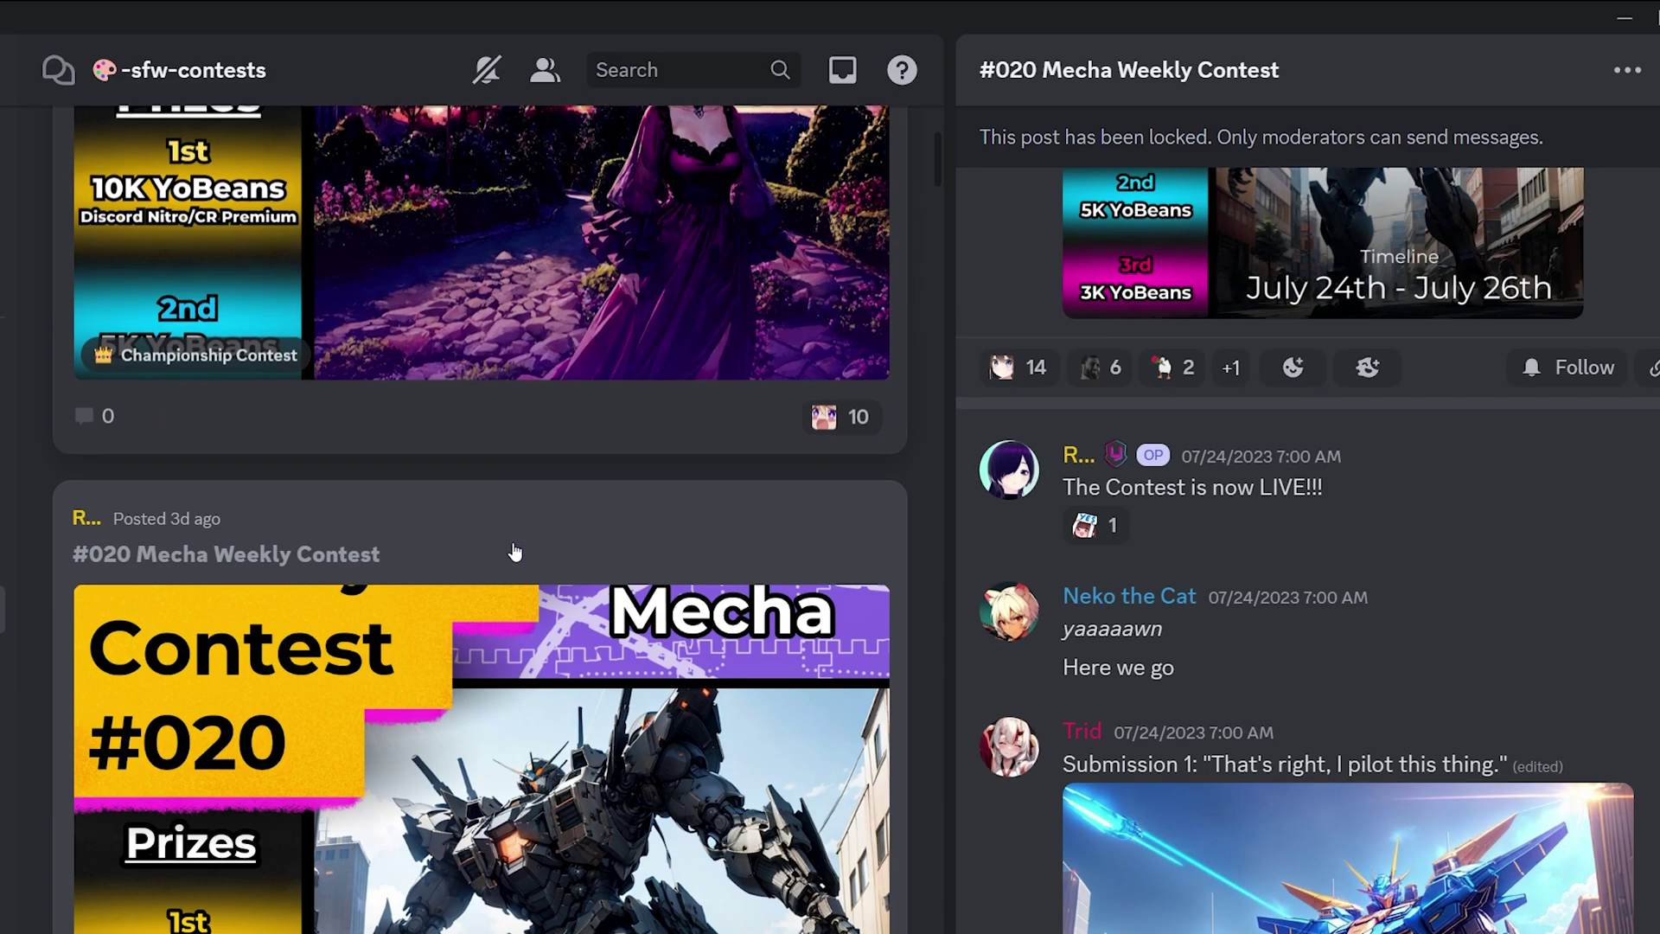
scroll(552, 606, "down", 2)
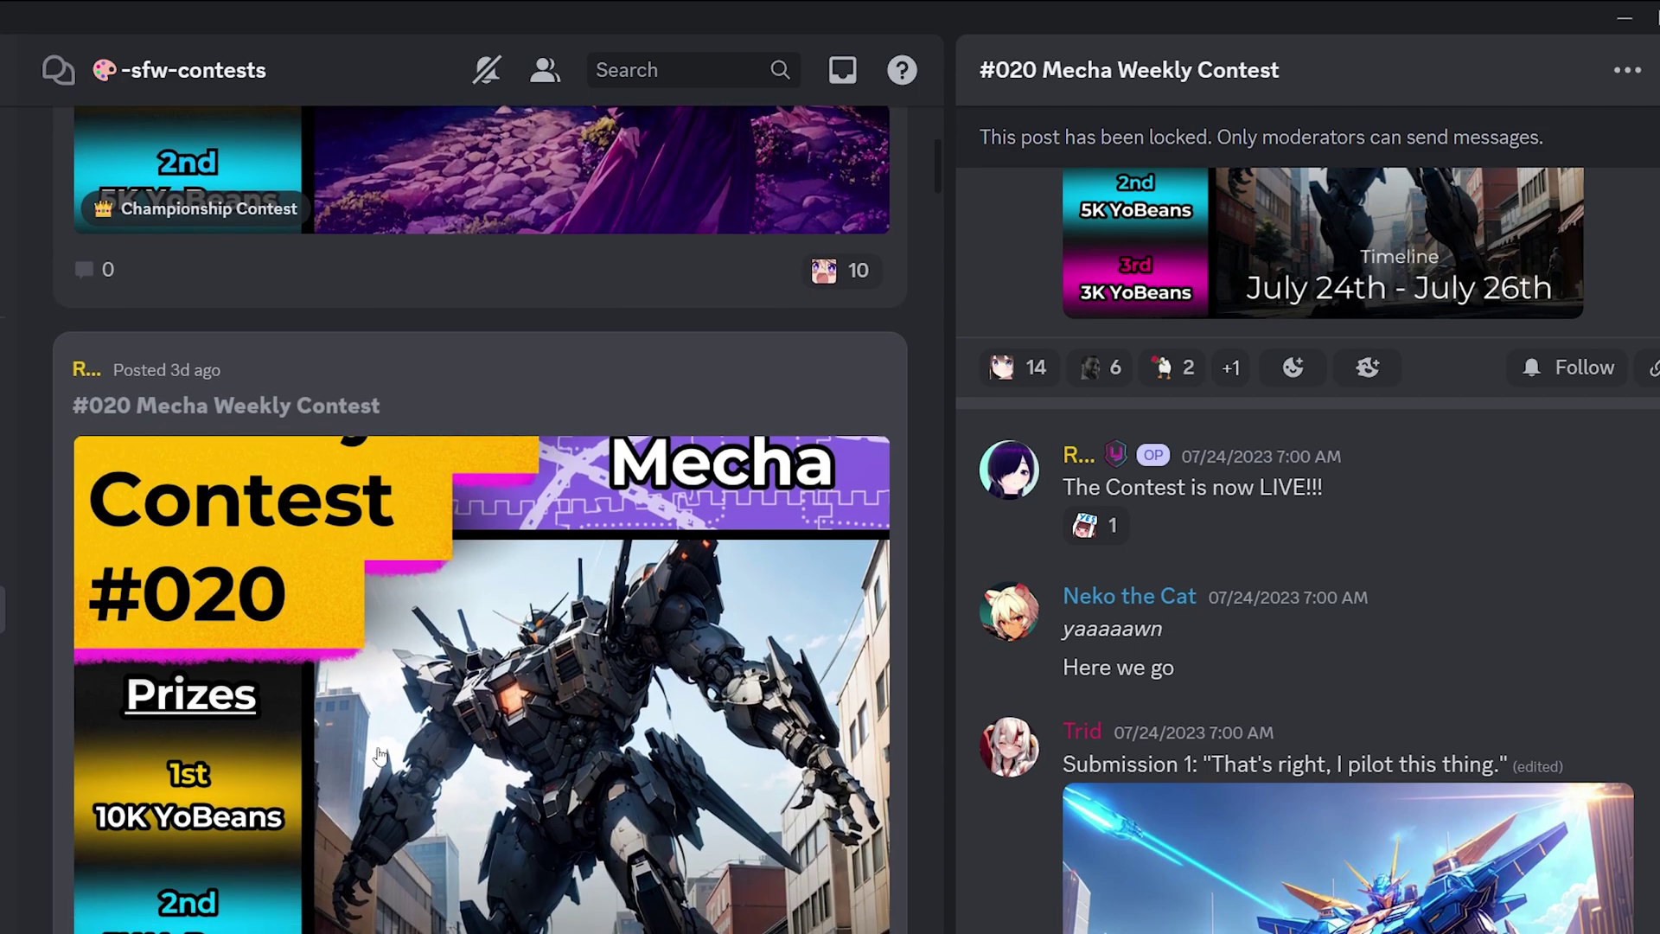